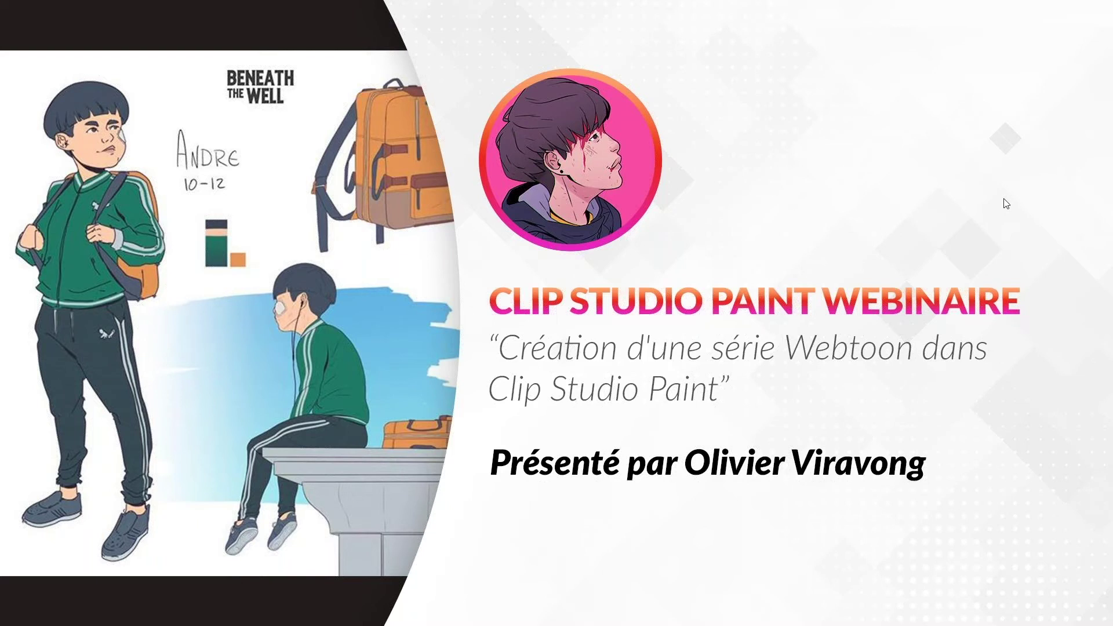
Advance from the title slide to the 'Informations sur le WEBINAIRE' slide.
{"action": "key", "text": "Right"}
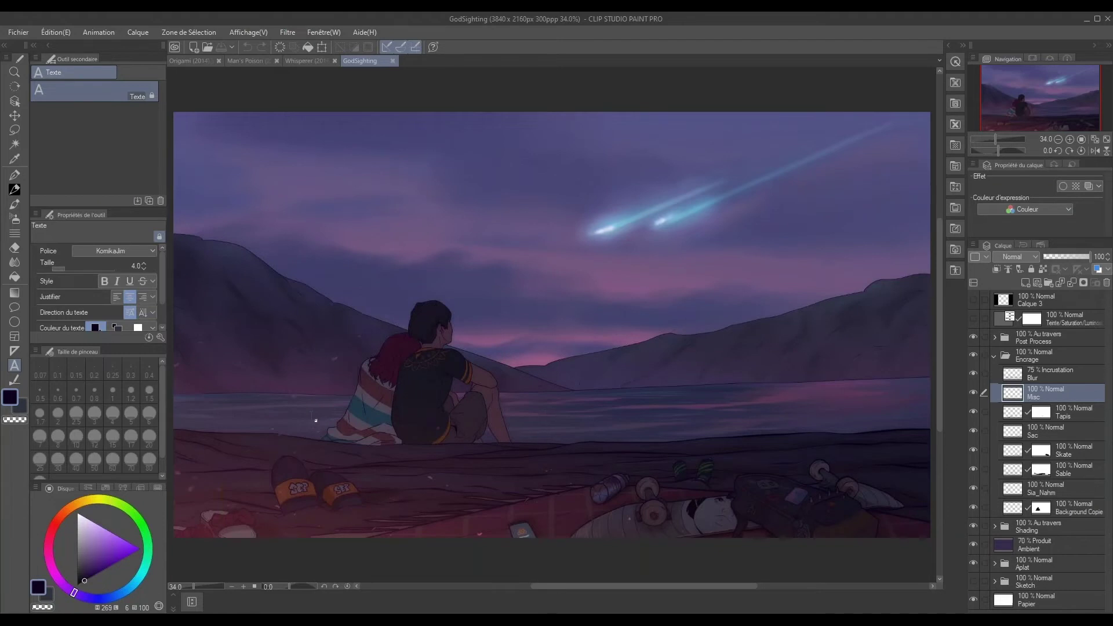
{"action": "left_click", "coordinate": [482, 99]}
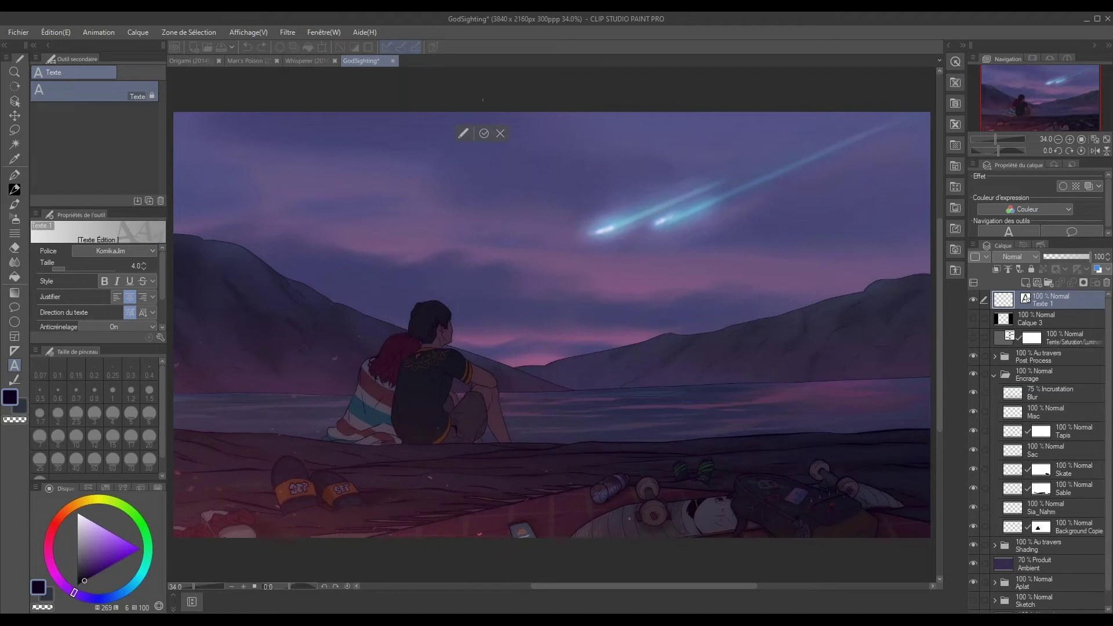
{"action": "left_click", "coordinate": [501, 132]}
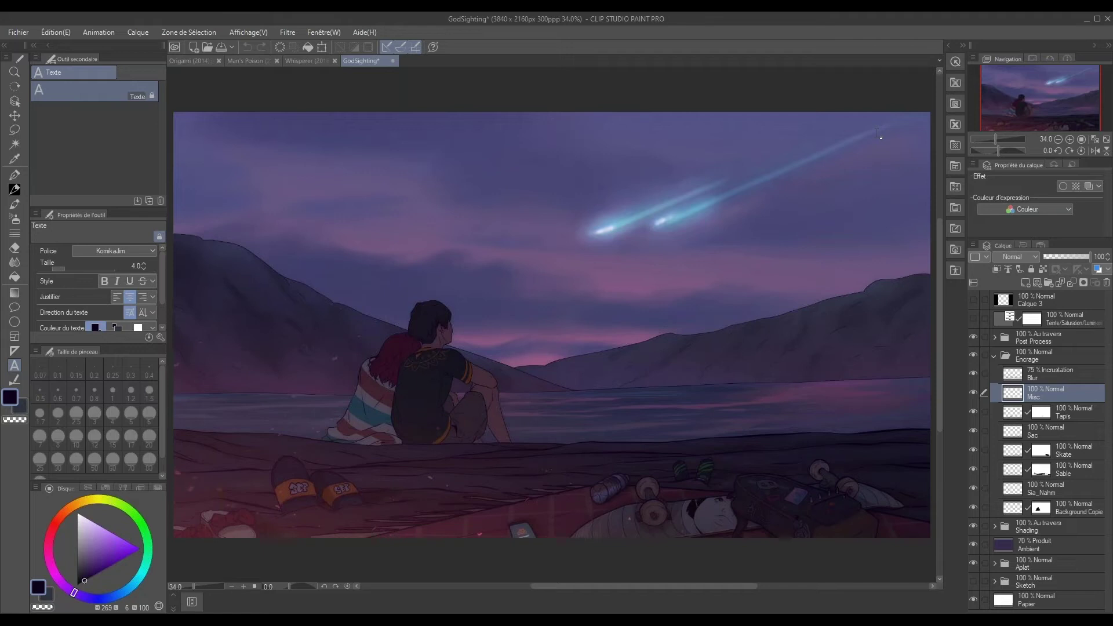
Switch to the Origami (2014).jpg page and pan down to its lower panels.
{"action": "left_click", "coordinate": [191, 62]}
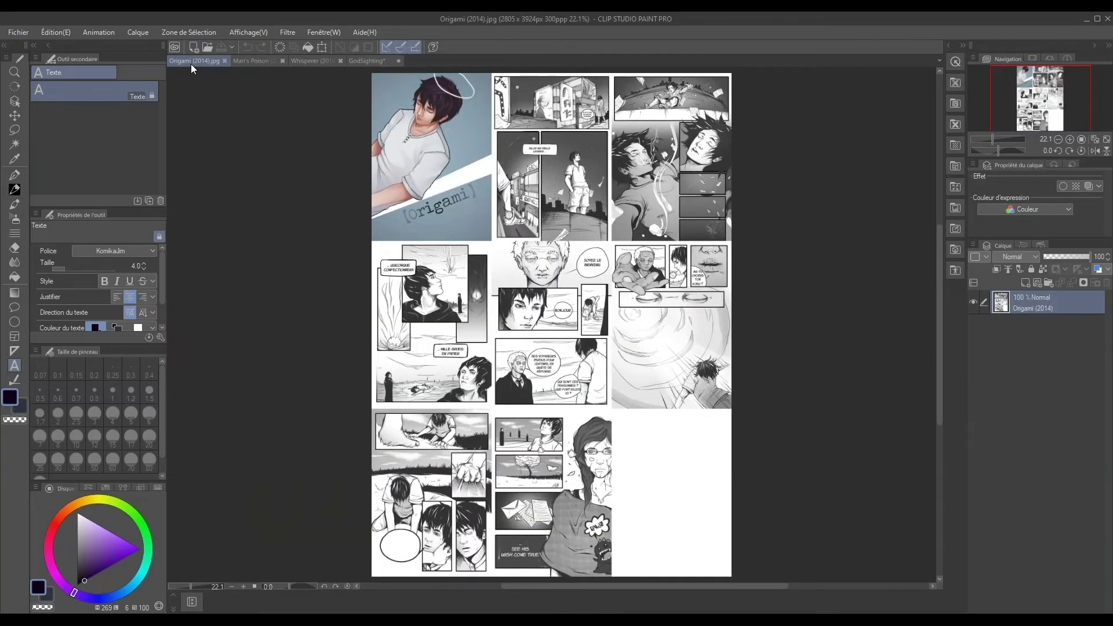
{"action": "scroll", "coordinate": [539, 110], "scroll_direction": "up", "scroll_amount": 3}
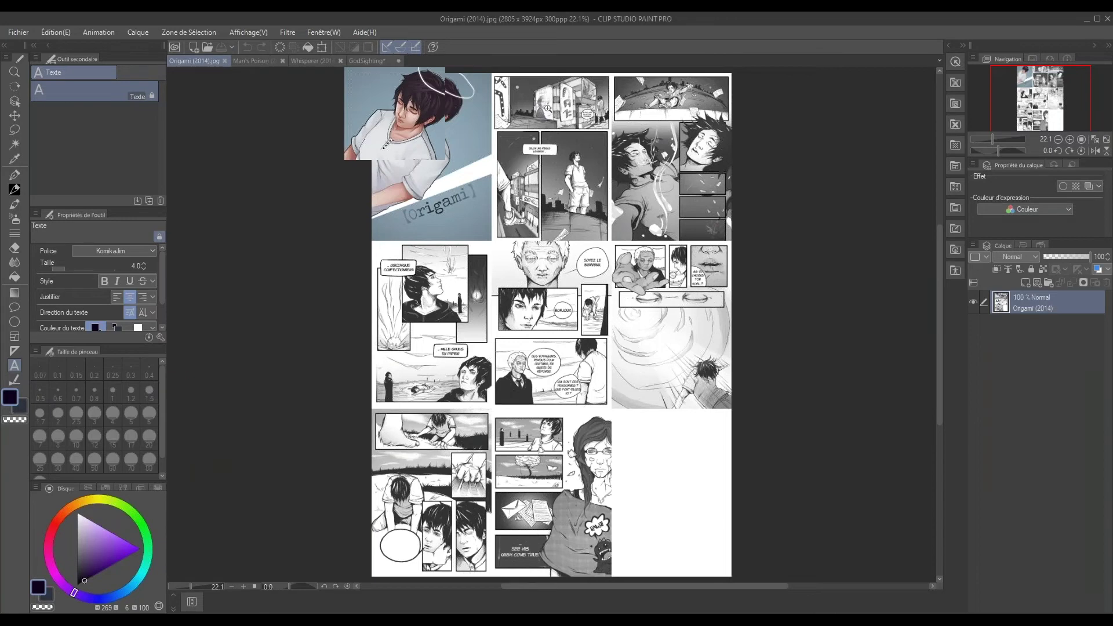
{"action": "scroll", "coordinate": [650, 168], "scroll_direction": "down", "scroll_amount": 2}
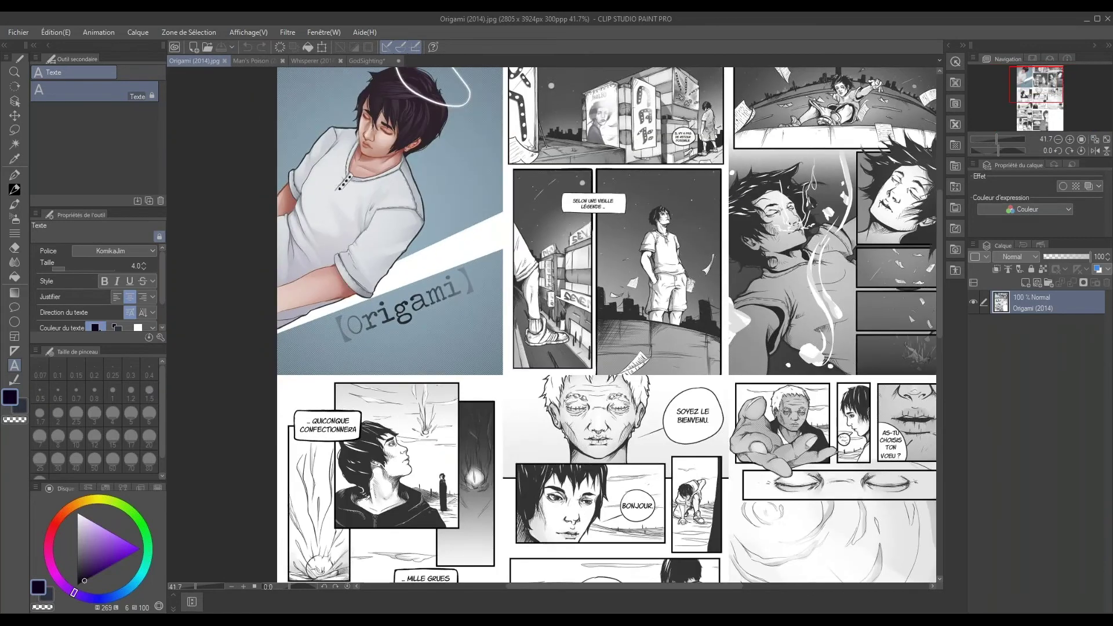
{"action": "mouse_move", "coordinate": [736, 569]}
{"action": "left_mouse_down"}
{"action": "mouse_move", "coordinate": [685, 471]}
{"action": "mouse_move", "coordinate": [649, 327]}
{"action": "left_mouse_up"}
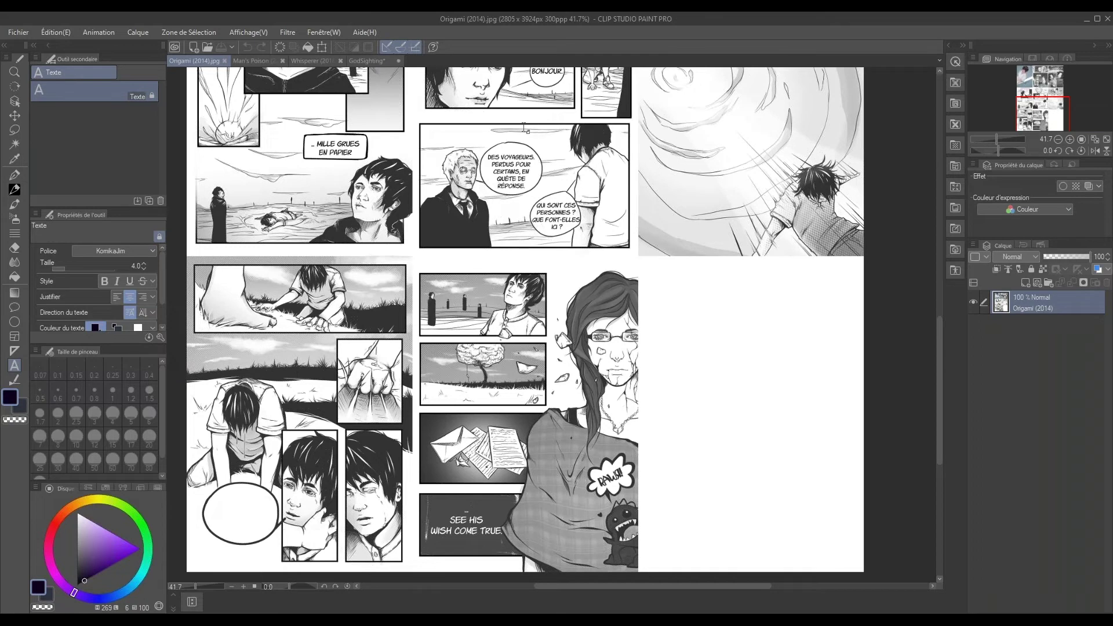
Switch to the Man's Poison (2014).jpg page and pan down to its last pages.
{"action": "left_click", "coordinate": [255, 59]}
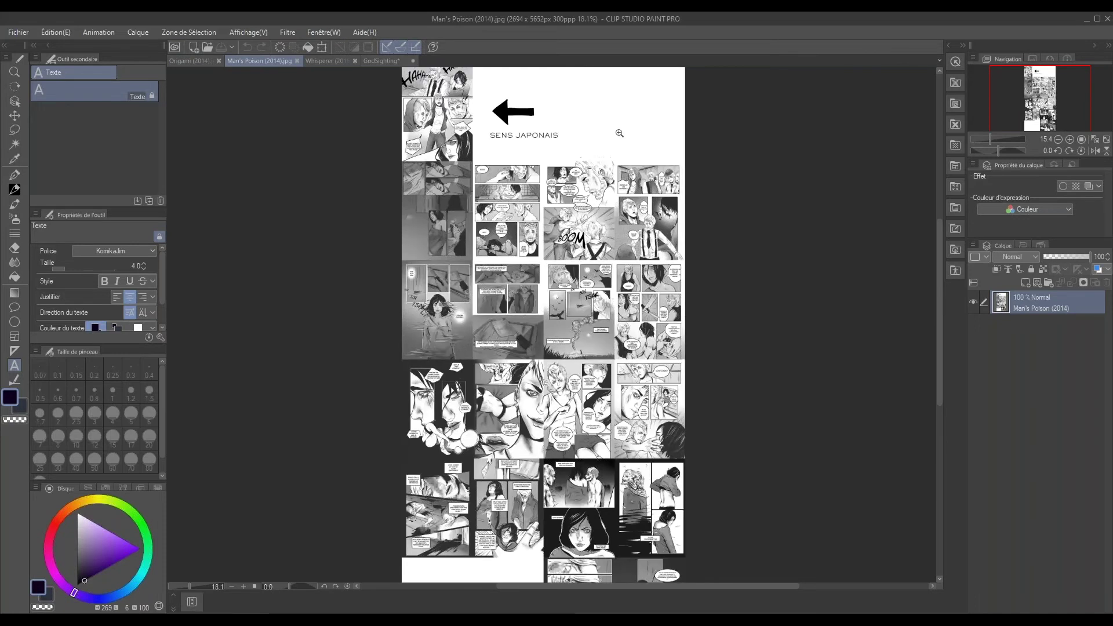
{"action": "scroll", "coordinate": [619, 134], "scroll_direction": "up", "scroll_amount": 4}
{"action": "left_click_drag", "start_coordinate": [609, 151], "coordinate": [680, 212]}
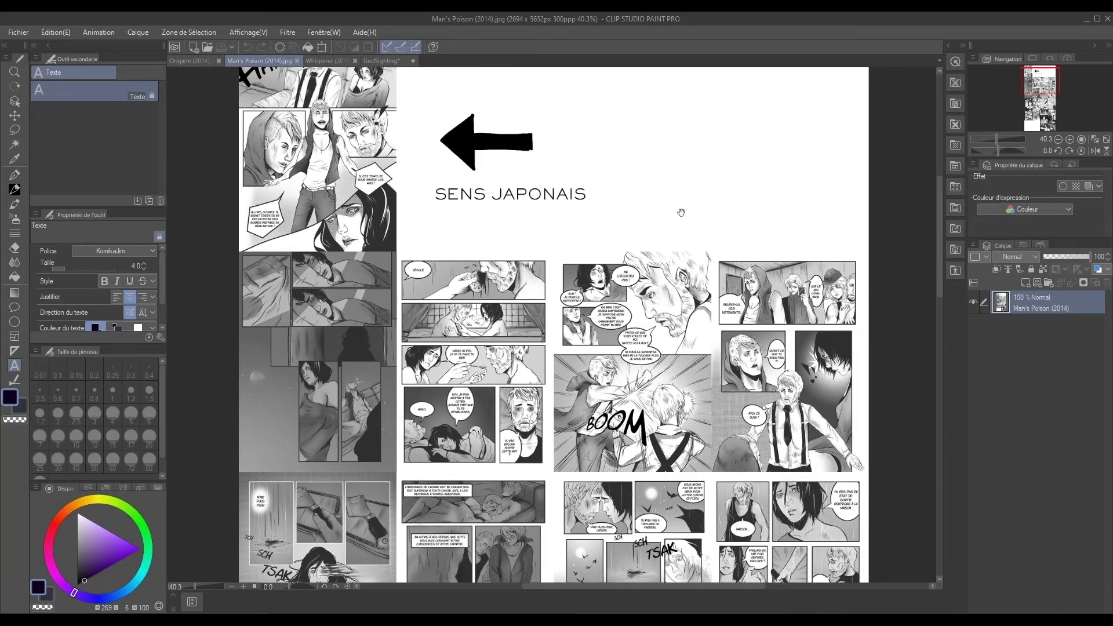
{"action": "left_click_drag", "start_coordinate": [688, 429], "coordinate": [680, 174]}
{"action": "mouse_move", "coordinate": [681, 359]}
{"action": "left_mouse_down"}
{"action": "mouse_move", "coordinate": [684, 145]}
{"action": "mouse_move", "coordinate": [701, 191]}
{"action": "left_mouse_up"}
{"action": "mouse_move", "coordinate": [719, 376]}
{"action": "left_mouse_down"}
{"action": "mouse_move", "coordinate": [725, 261]}
{"action": "mouse_move", "coordinate": [740, 255]}
{"action": "mouse_move", "coordinate": [742, 265]}
{"action": "left_mouse_up"}
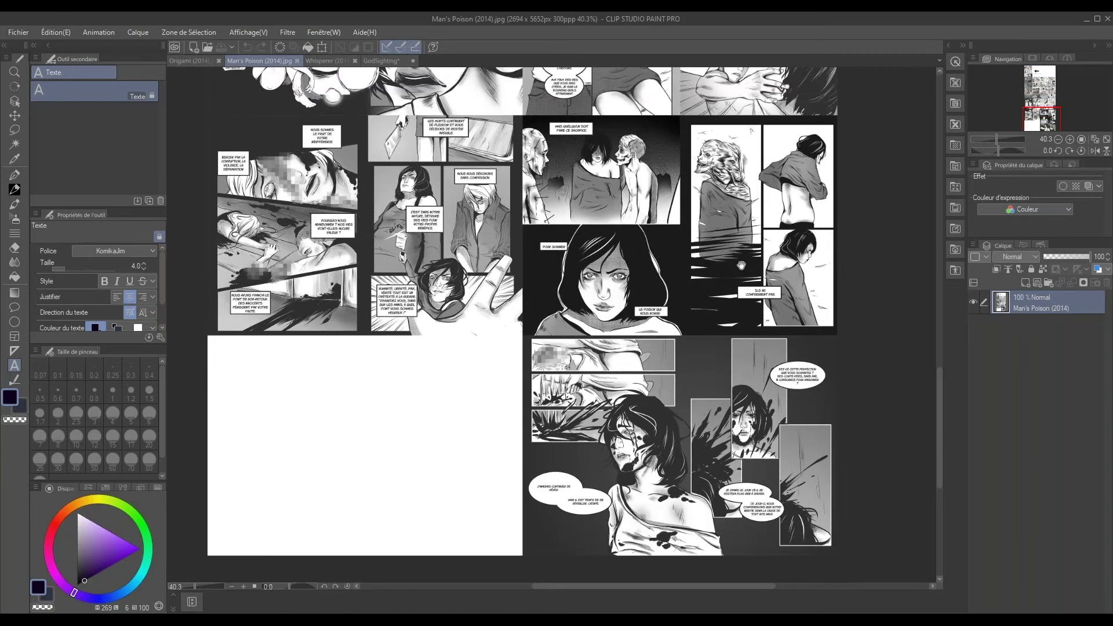
Open the Whisperer (2016).jpg strip, zoom on its top, and scroll to the 'I can picture you' panels.
{"action": "left_click", "coordinate": [338, 62]}
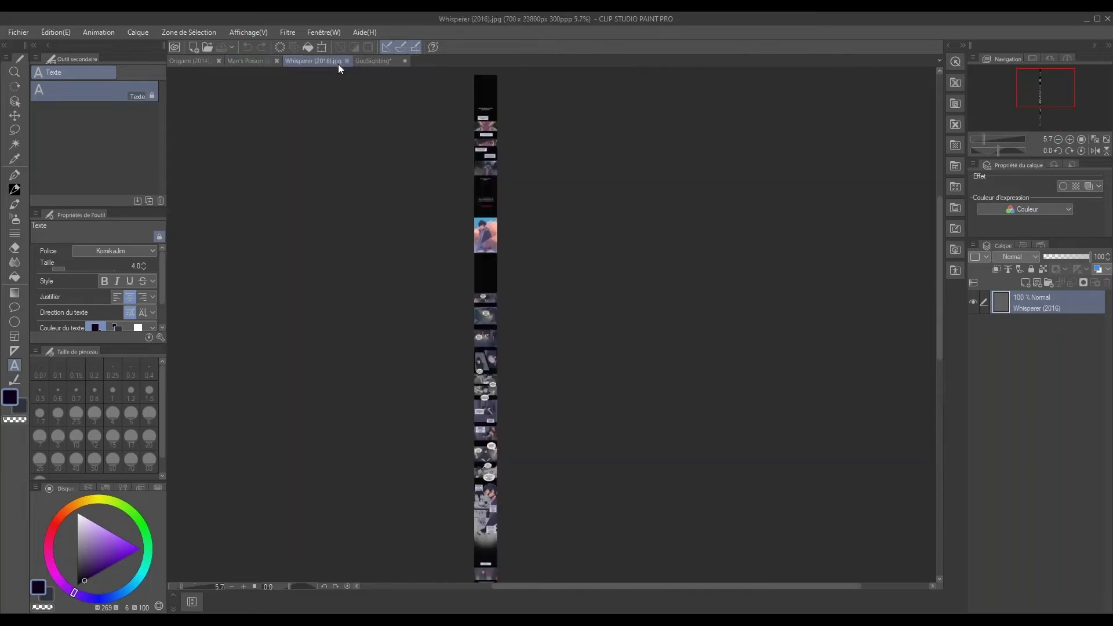
{"action": "mouse_move", "coordinate": [485, 115]}
{"action": "left_mouse_down"}
{"action": "mouse_move", "coordinate": [519, 139]}
{"action": "mouse_move", "coordinate": [519, 216]}
{"action": "left_mouse_up"}
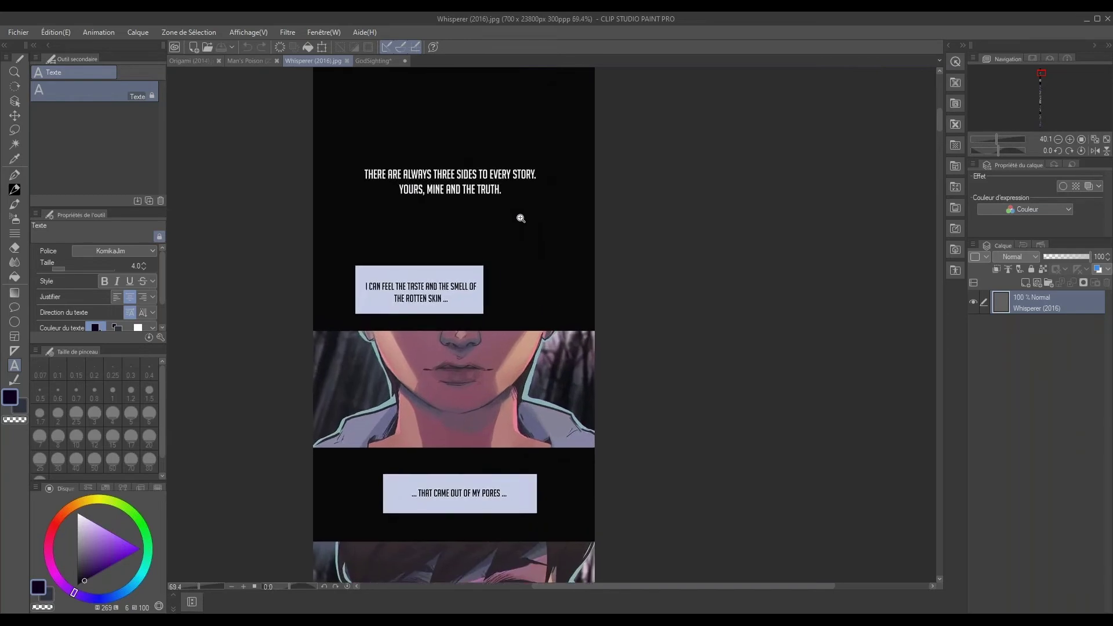
{"action": "scroll", "coordinate": [450, 518], "scroll_direction": "down", "scroll_amount": 2}
{"action": "scroll", "coordinate": [493, 476], "scroll_direction": "down", "scroll_amount": 2}
{"action": "scroll", "coordinate": [539, 435], "scroll_direction": "down", "scroll_amount": 2}
{"action": "scroll", "coordinate": [584, 389], "scroll_direction": "down", "scroll_amount": 2}
{"action": "scroll", "coordinate": [583, 390], "scroll_direction": "down", "scroll_amount": 2}
{"action": "scroll", "coordinate": [572, 368], "scroll_direction": "down", "scroll_amount": 2}
{"action": "scroll", "coordinate": [569, 385], "scroll_direction": "down", "scroll_amount": 2}
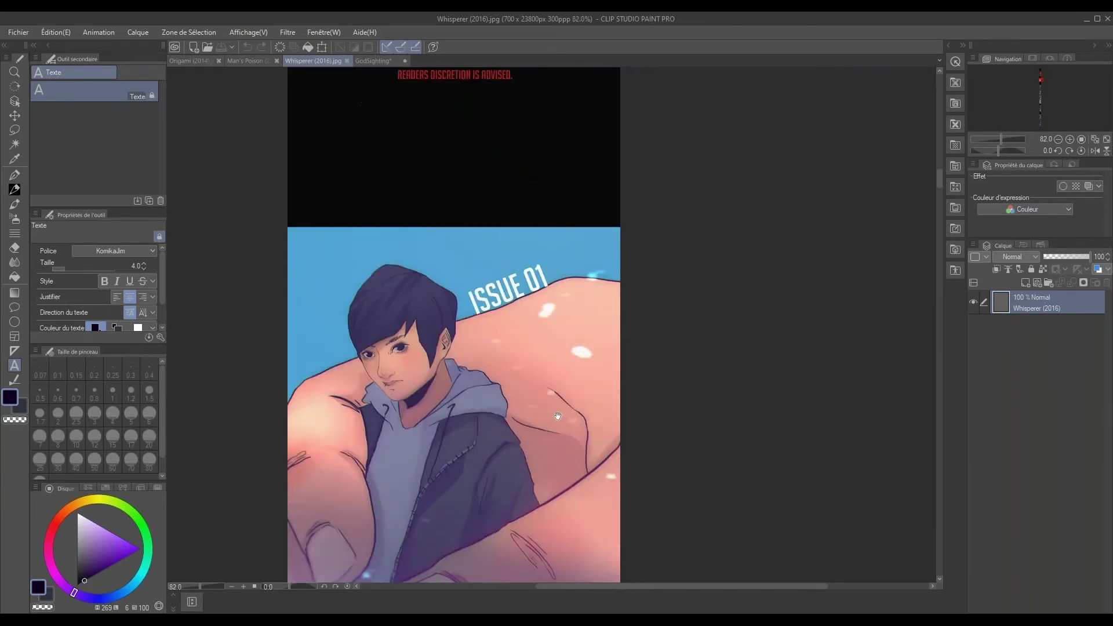
{"action": "scroll", "coordinate": [560, 103], "scroll_direction": "down", "scroll_amount": 2}
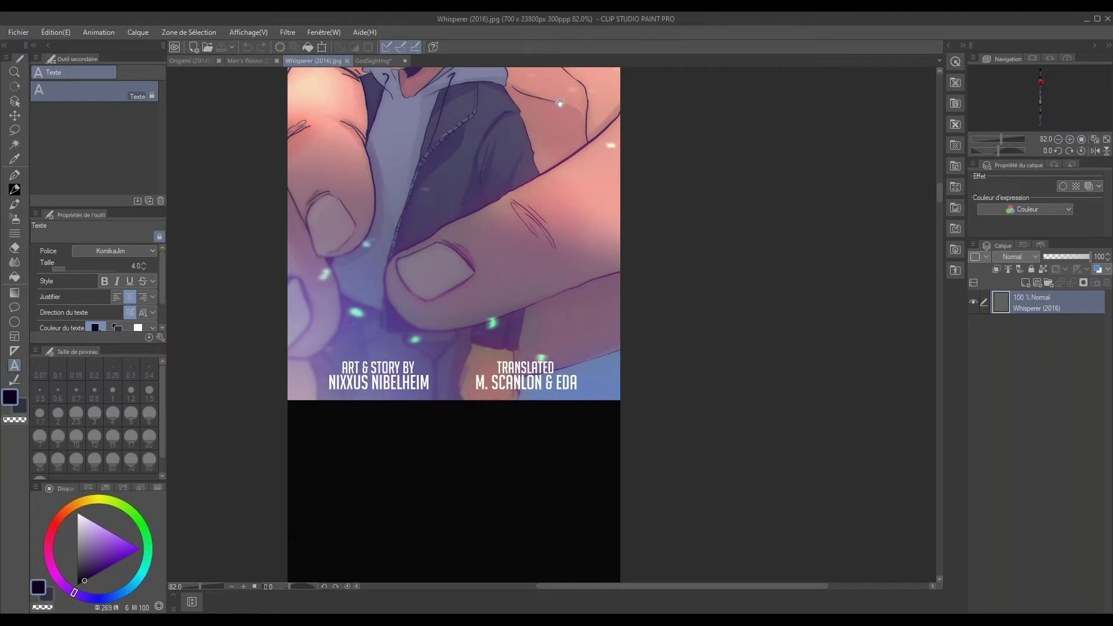
{"action": "scroll", "coordinate": [562, 105], "scroll_direction": "down", "scroll_amount": 1}
{"action": "scroll", "coordinate": [571, 109], "scroll_direction": "down", "scroll_amount": 3}
{"action": "scroll", "coordinate": [581, 113], "scroll_direction": "down", "scroll_amount": 2}
{"action": "scroll", "coordinate": [580, 113], "scroll_direction": "down", "scroll_amount": 1}
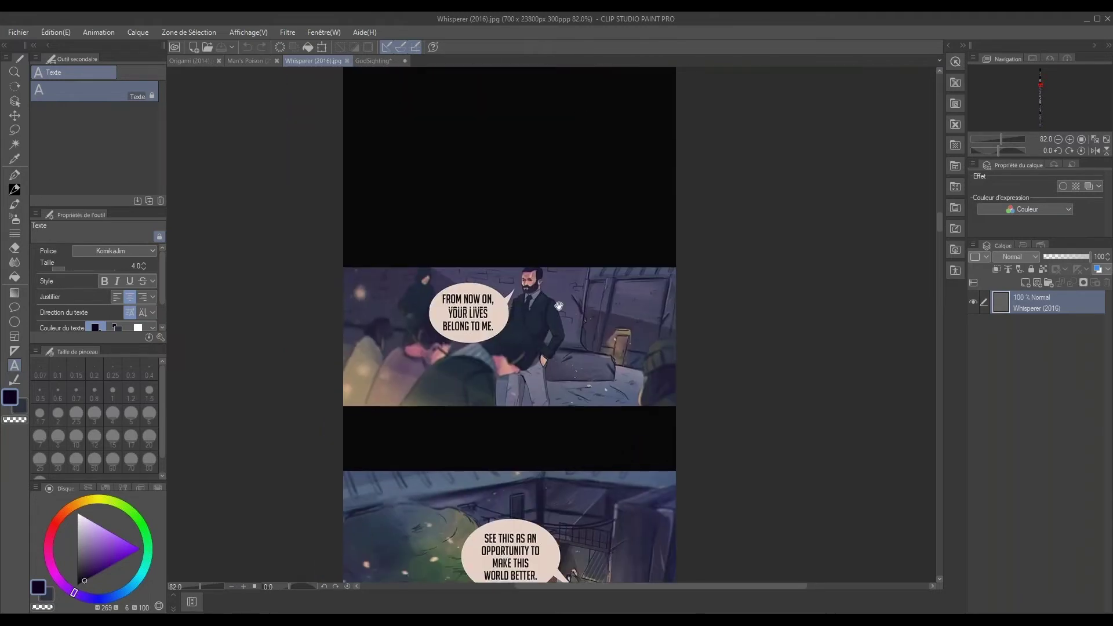
{"action": "scroll", "coordinate": [558, 175], "scroll_direction": "down", "scroll_amount": 2}
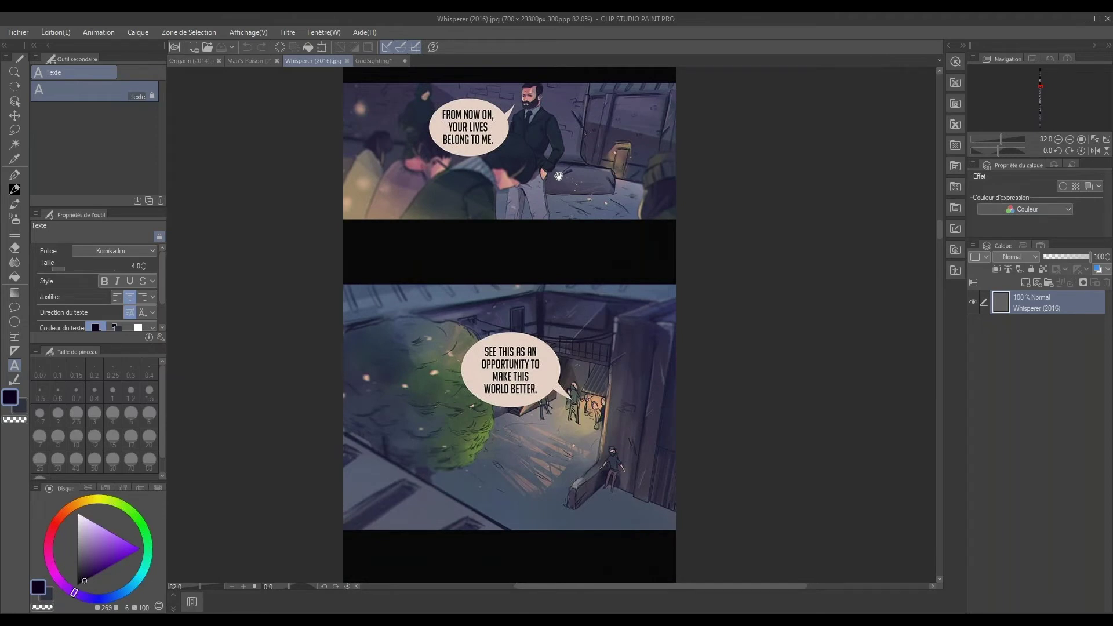
{"action": "scroll", "coordinate": [516, 417], "scroll_direction": "down", "scroll_amount": 4}
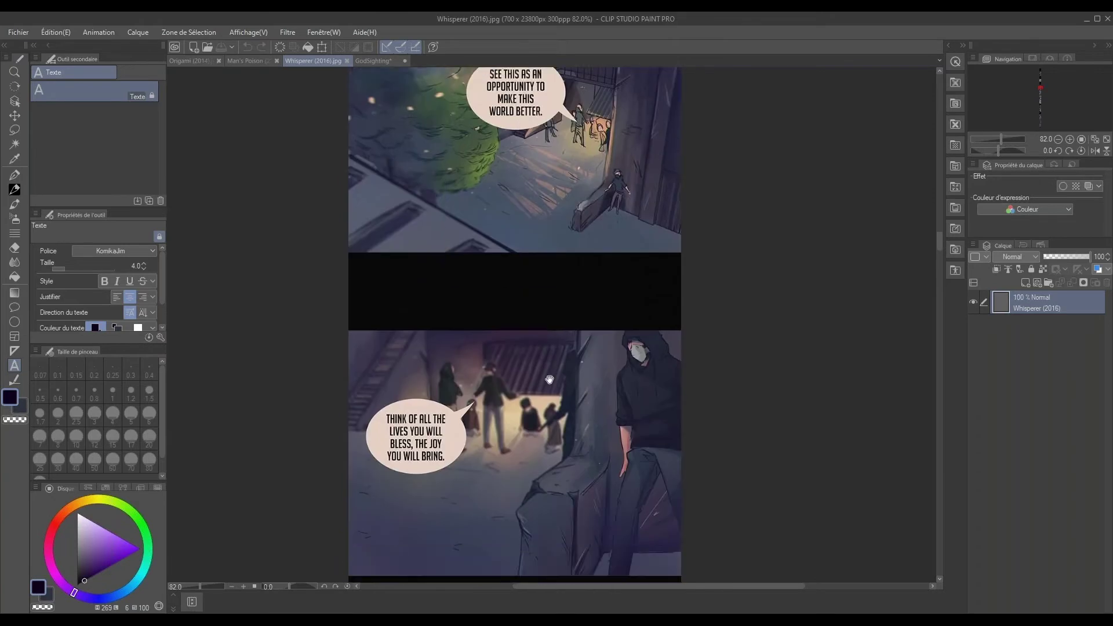
{"action": "scroll", "coordinate": [562, 408], "scroll_direction": "down", "scroll_amount": 2}
{"action": "scroll", "coordinate": [562, 408], "scroll_direction": "down", "scroll_amount": 3}
{"action": "scroll", "coordinate": [550, 429], "scroll_direction": "down", "scroll_amount": 3}
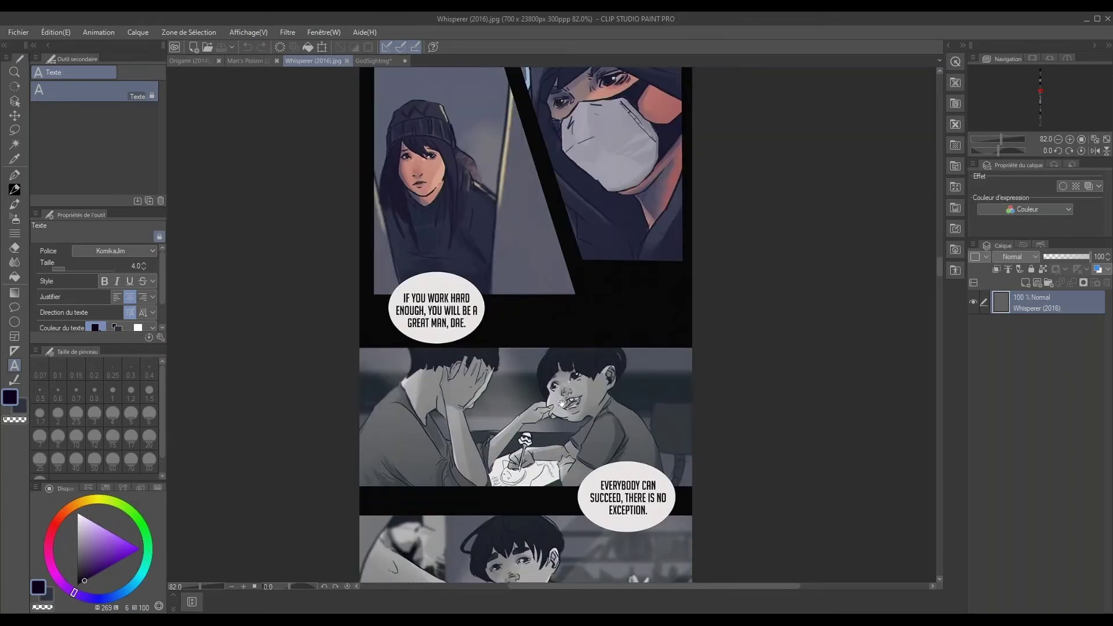
{"action": "scroll", "coordinate": [582, 434], "scroll_direction": "down", "scroll_amount": 2}
{"action": "scroll", "coordinate": [582, 435], "scroll_direction": "down", "scroll_amount": 3}
{"action": "scroll", "coordinate": [581, 440], "scroll_direction": "down", "scroll_amount": 1}
{"action": "scroll", "coordinate": [583, 452], "scroll_direction": "up", "scroll_amount": 2}
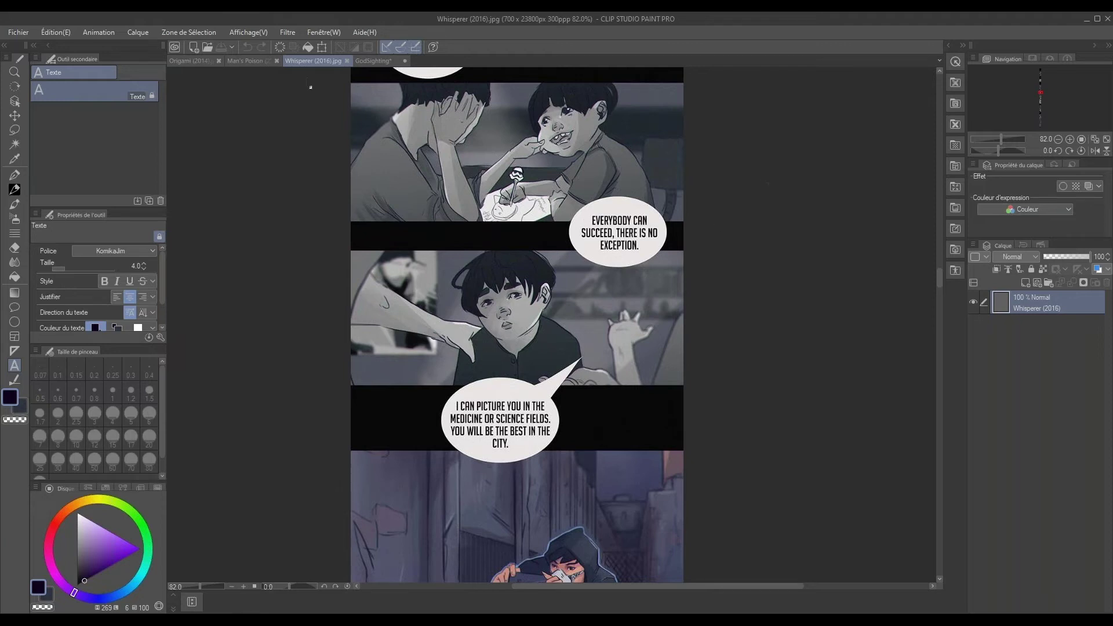
Activate the other document tab, bringing up the Ecriture_Bastard_Exemple cover illustration.
{"action": "left_click", "coordinate": [382, 60]}
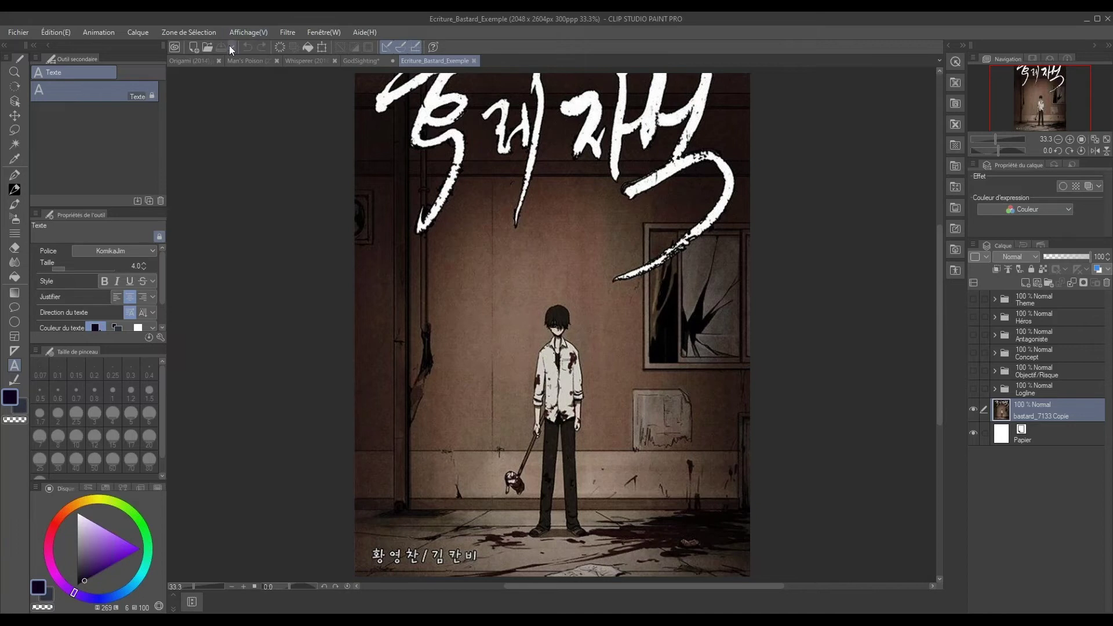
Close the Origami, Man's Poison and Whisperer documents, then set bastard_7133 Copie to 10% opacity.
{"action": "left_click", "coordinate": [220, 58]}
{"action": "left_click", "coordinate": [220, 59]}
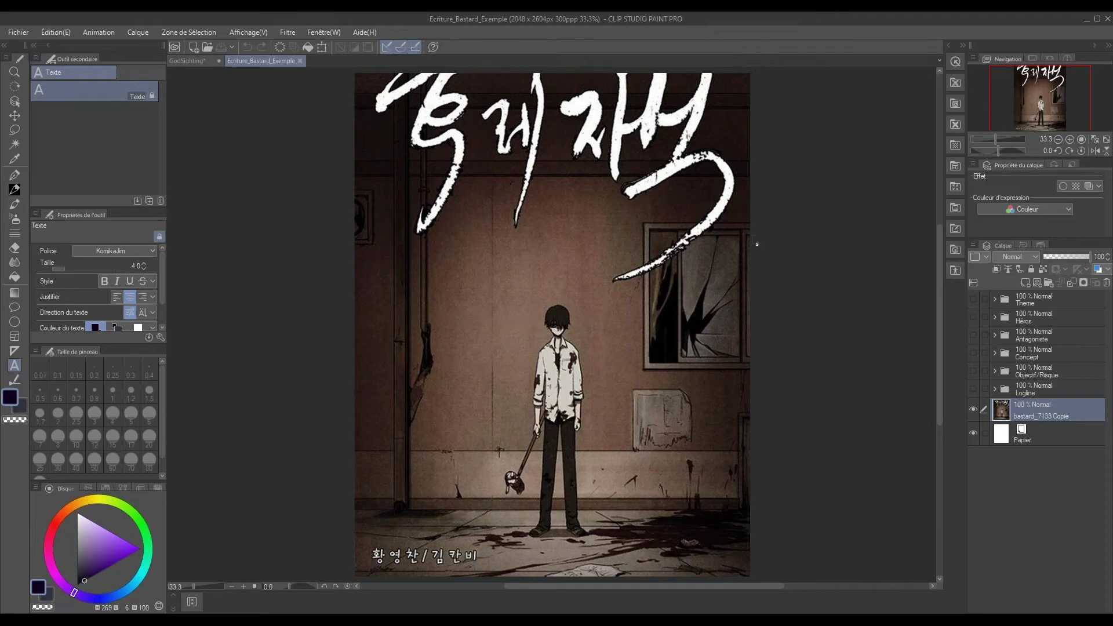
{"action": "left_click", "coordinate": [1033, 293]}
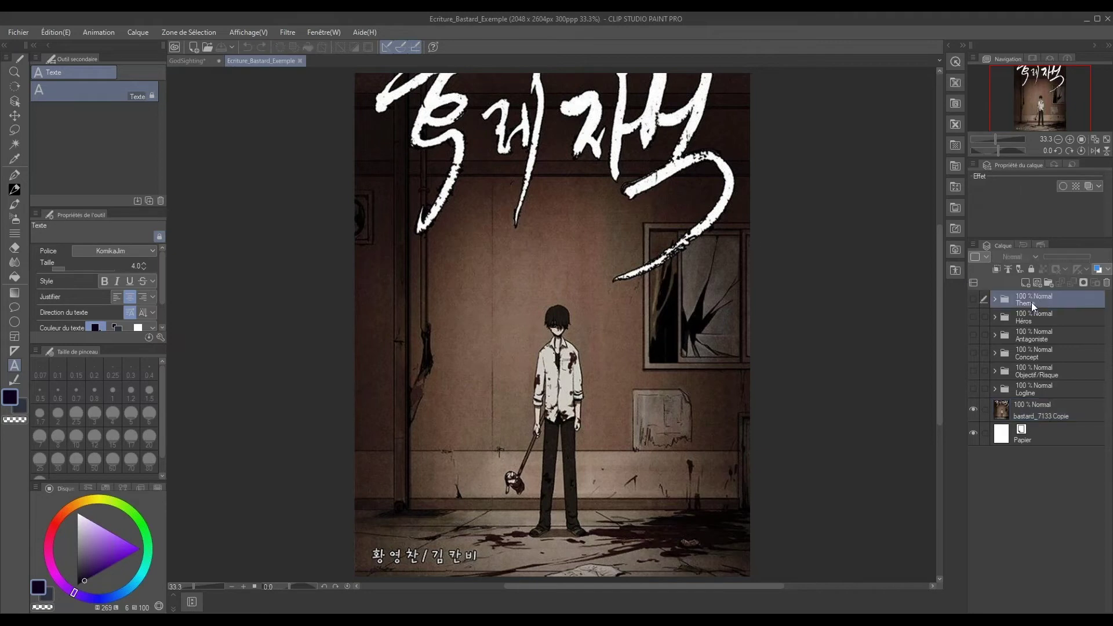
{"action": "left_click", "coordinate": [1047, 410]}
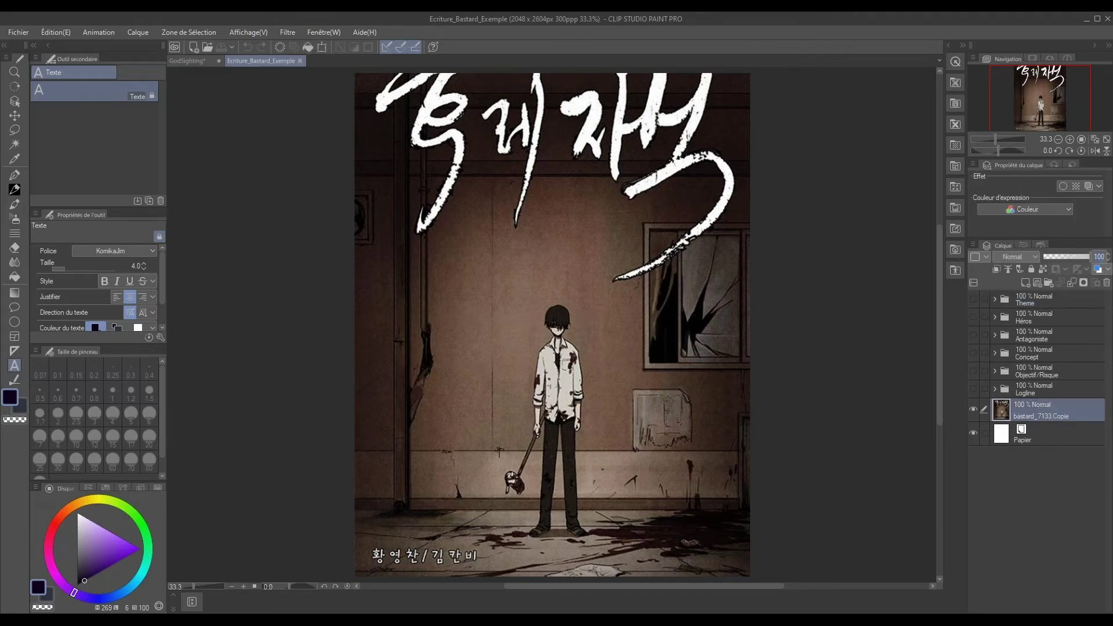
{"action": "type", "text": "10"}
{"action": "key", "text": "Return"}
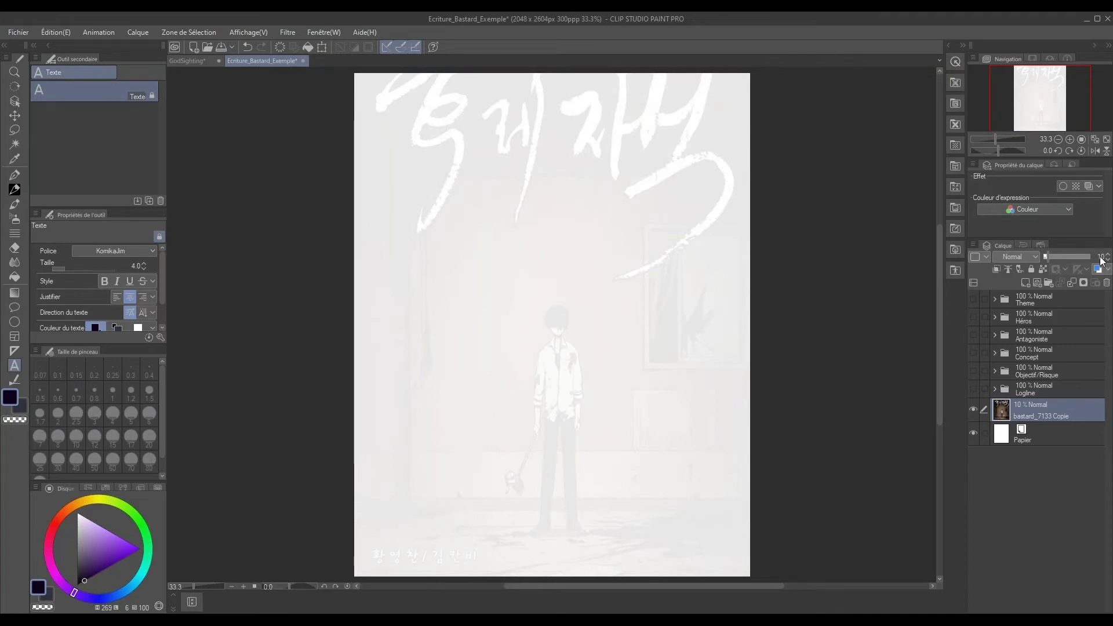
Select the Theme folder and make it visible to show the Bastard banner and theme text.
{"action": "left_click", "coordinate": [1027, 302]}
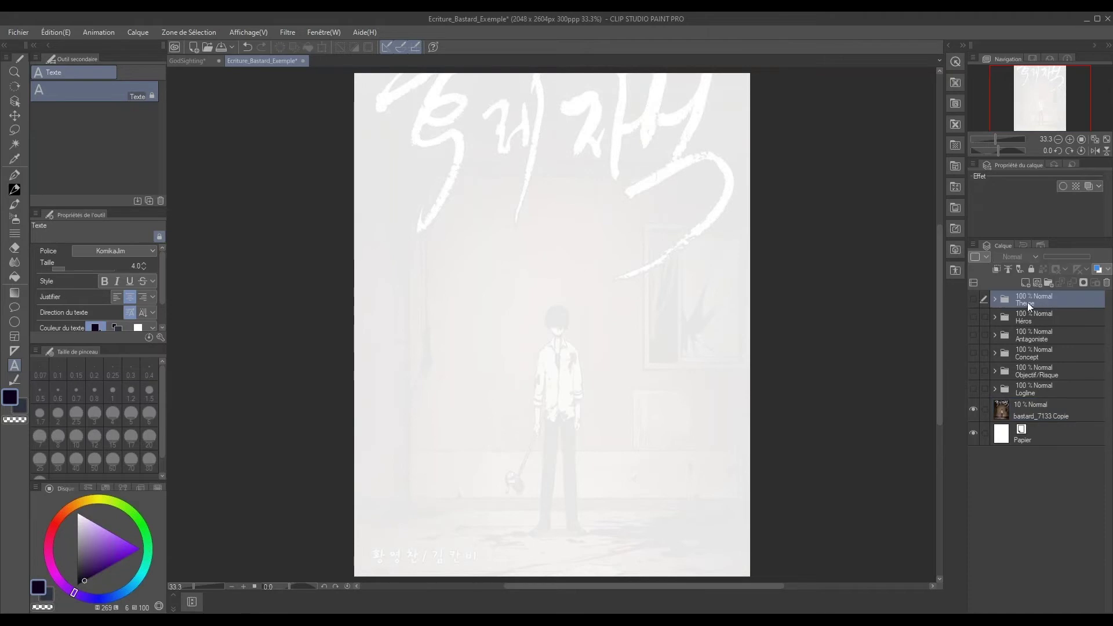
{"action": "left_click", "coordinate": [977, 300]}
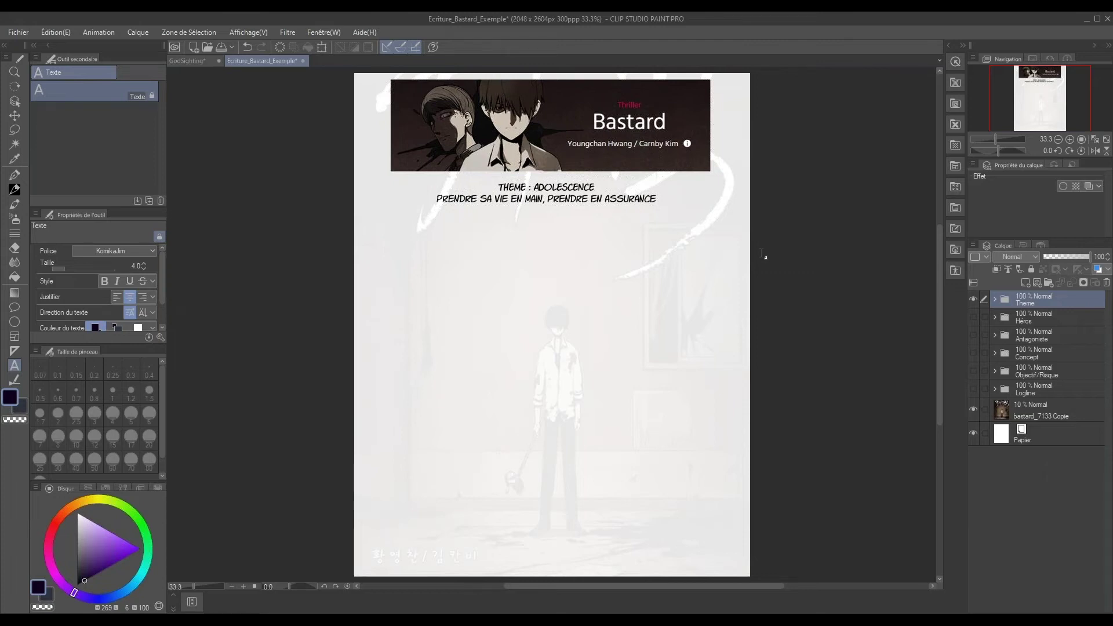
Select Héros and make the Héros, Antagoniste and Concept folders visible, revealing portraits and 'complice'/'meurtrier' notes.
{"action": "left_click", "coordinate": [1020, 317]}
{"action": "left_click", "coordinate": [973, 317]}
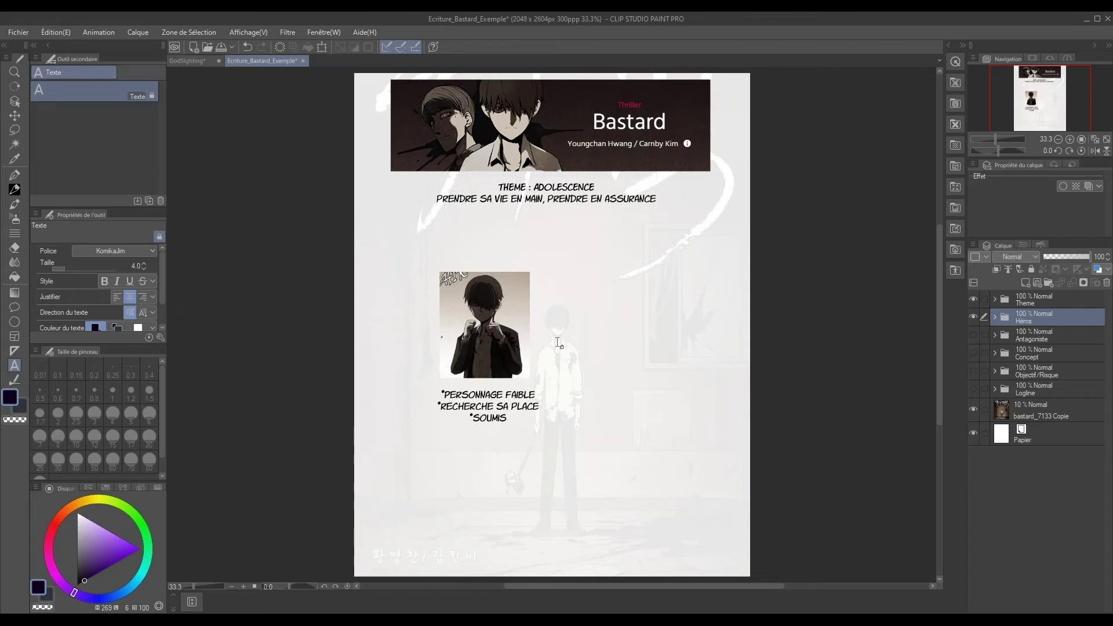
{"action": "left_click", "coordinate": [975, 333]}
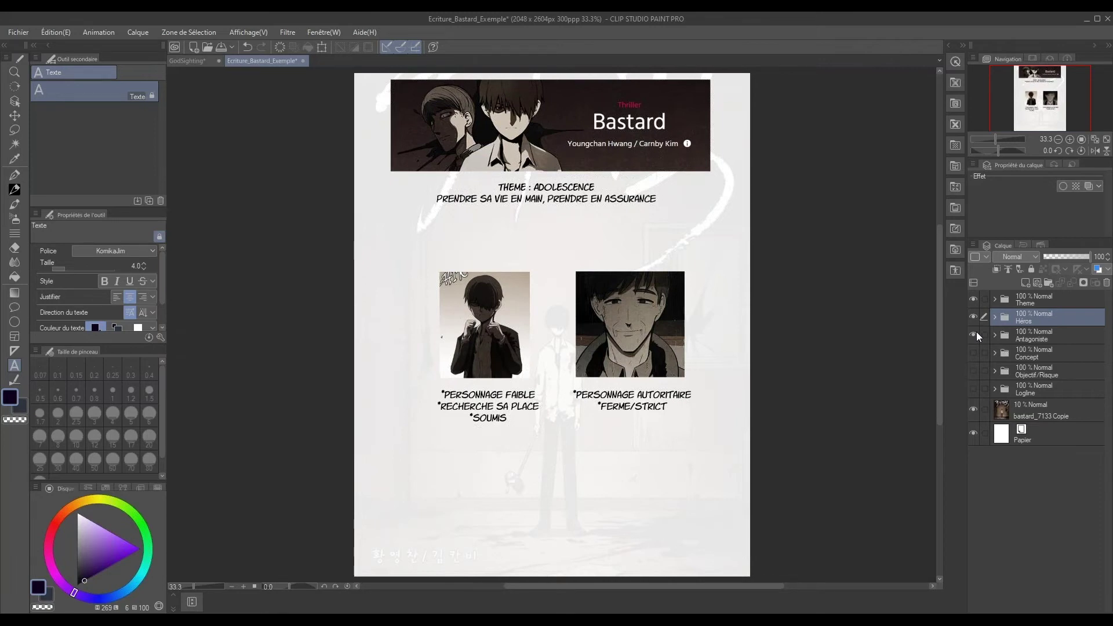
{"action": "left_click", "coordinate": [973, 352]}
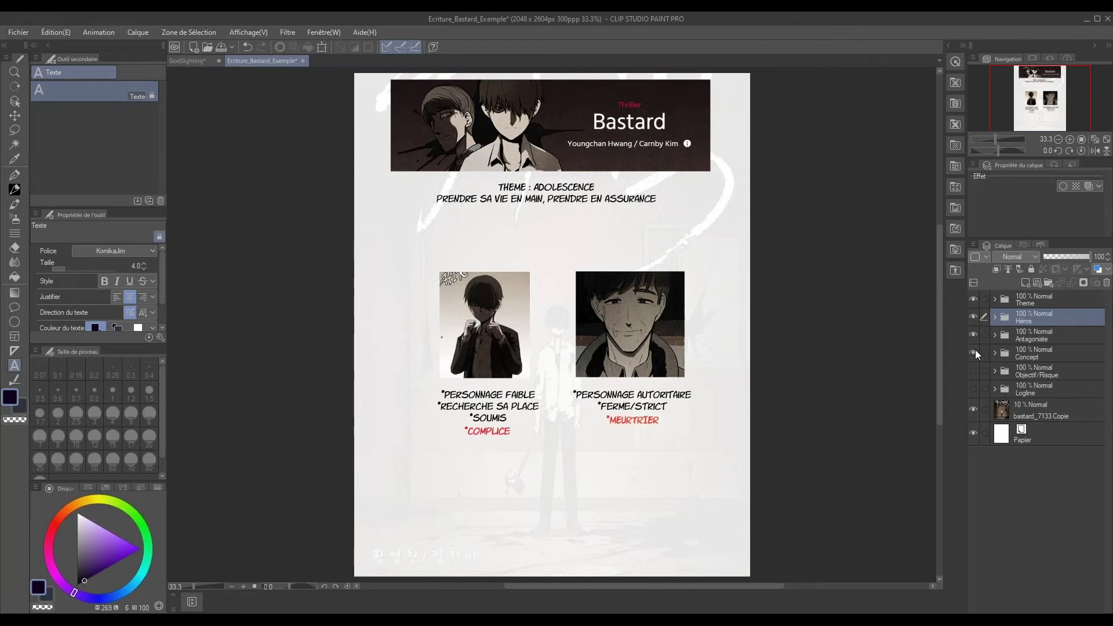
{"action": "left_click", "coordinate": [1023, 354]}
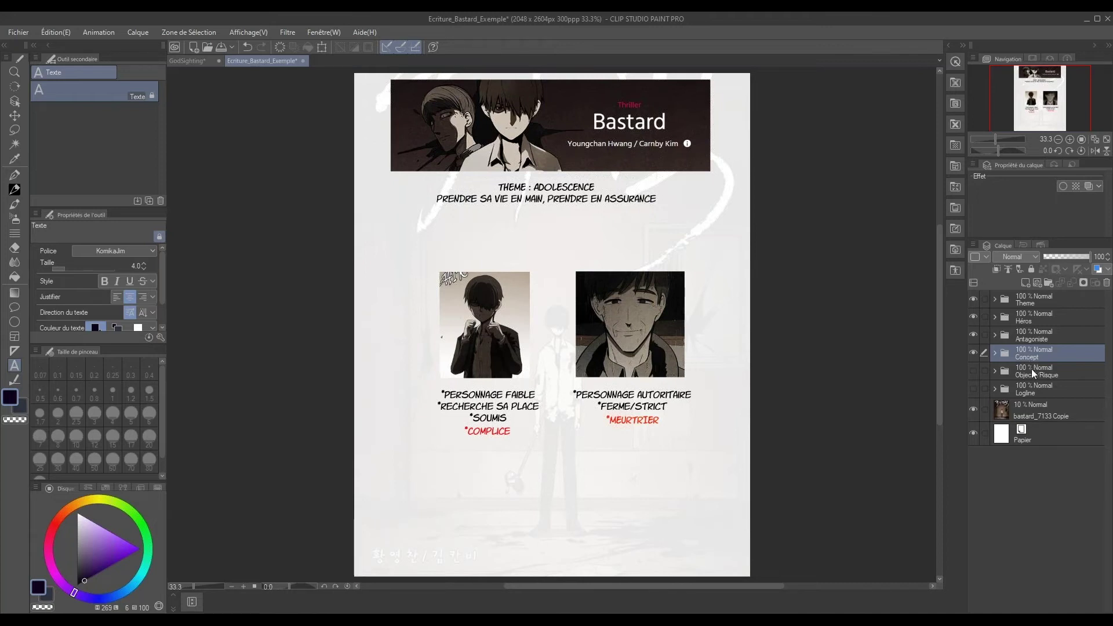
{"action": "left_click", "coordinate": [1032, 370]}
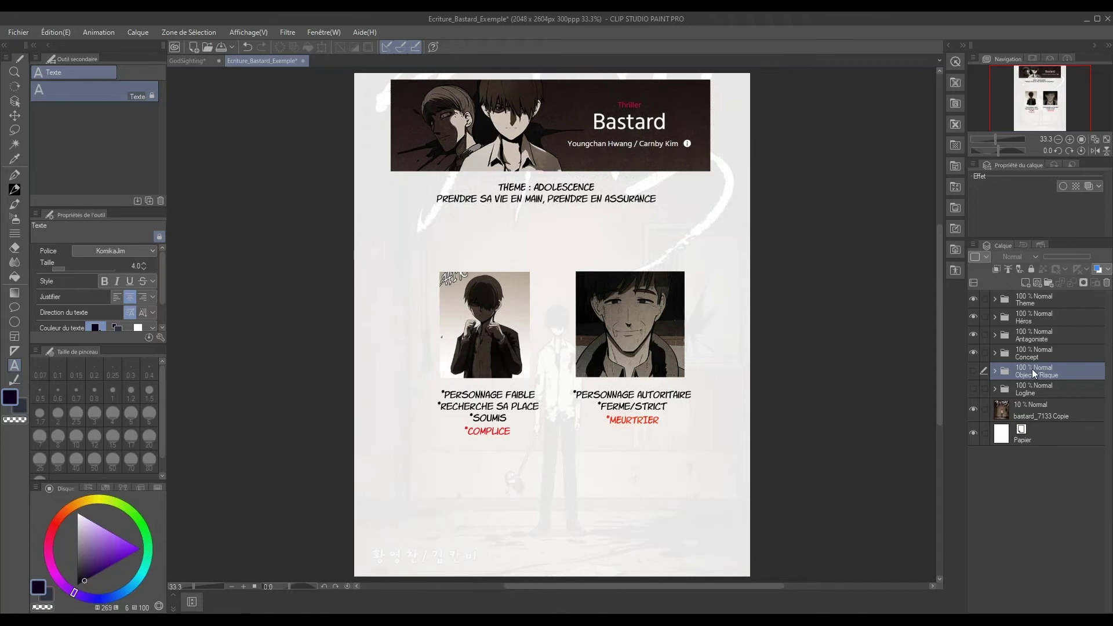
{"action": "left_click", "coordinate": [974, 369]}
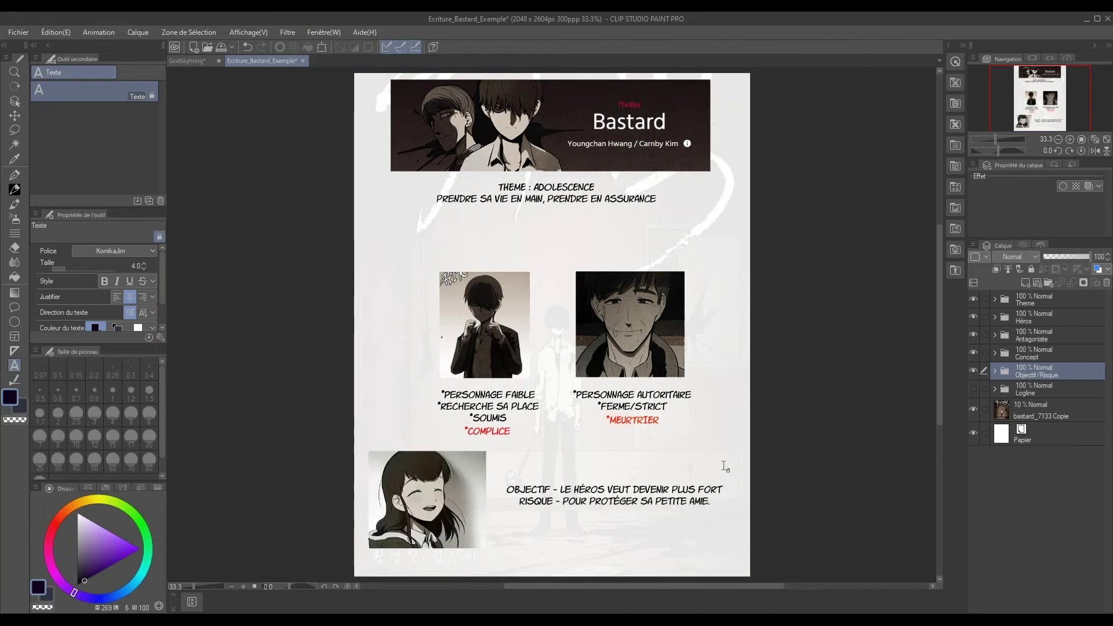
{"action": "left_click_drag", "start_coordinate": [581, 463], "coordinate": [520, 458]}
{"action": "scroll", "coordinate": [504, 475], "scroll_direction": "up", "scroll_amount": 2}
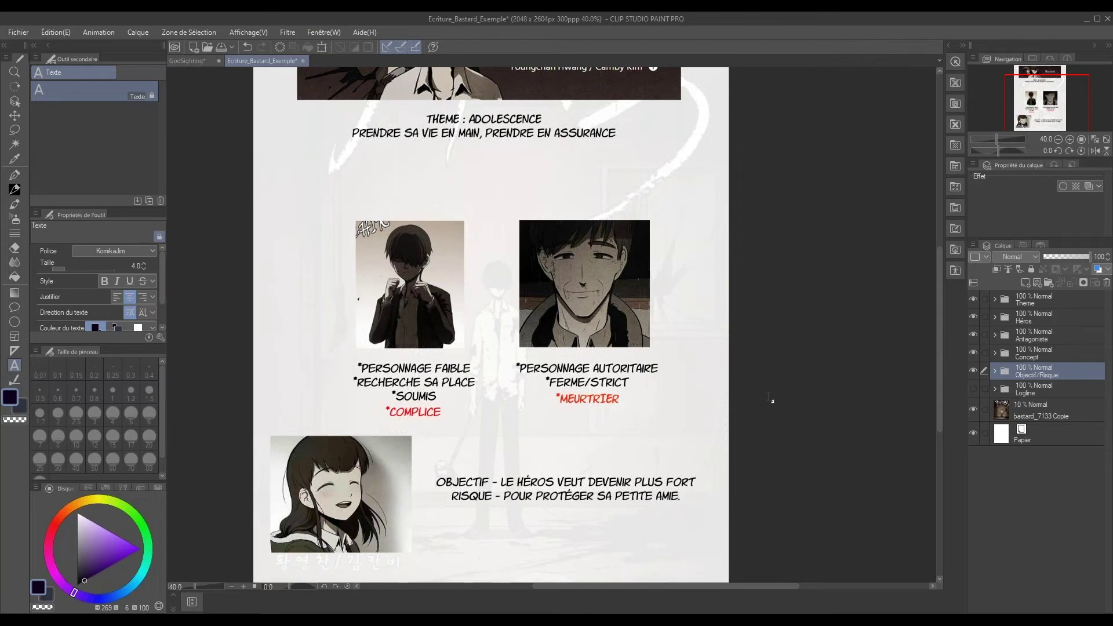
{"action": "scroll", "coordinate": [514, 248], "scroll_direction": "up", "scroll_amount": 3}
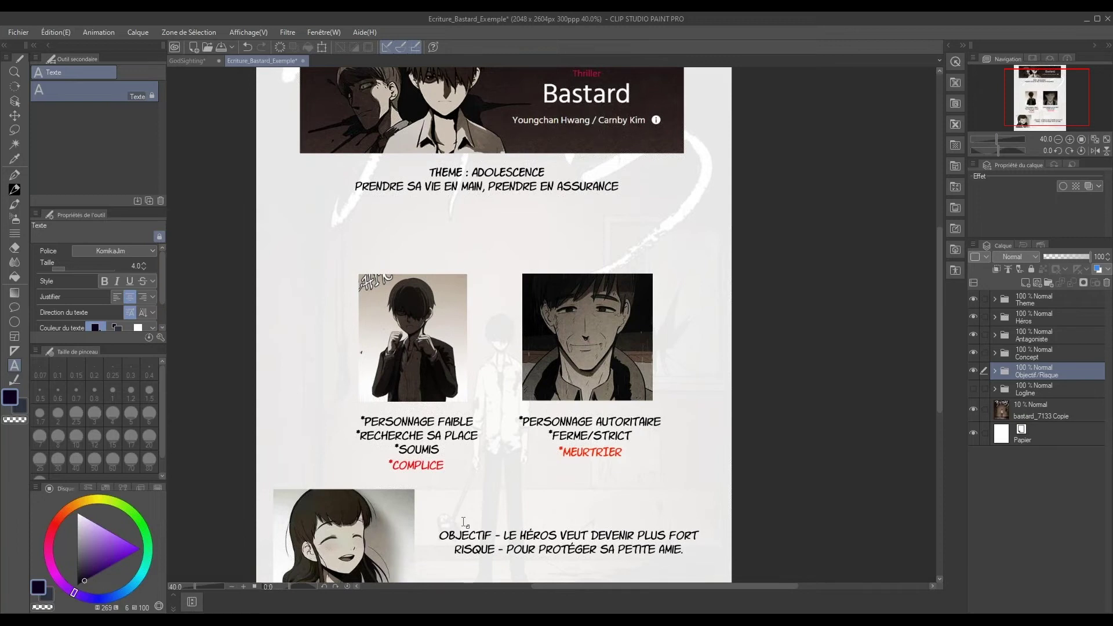
{"action": "left_click", "coordinate": [974, 390]}
Select the Logline folder in the Layer palette.
{"action": "left_click", "coordinate": [1031, 388]}
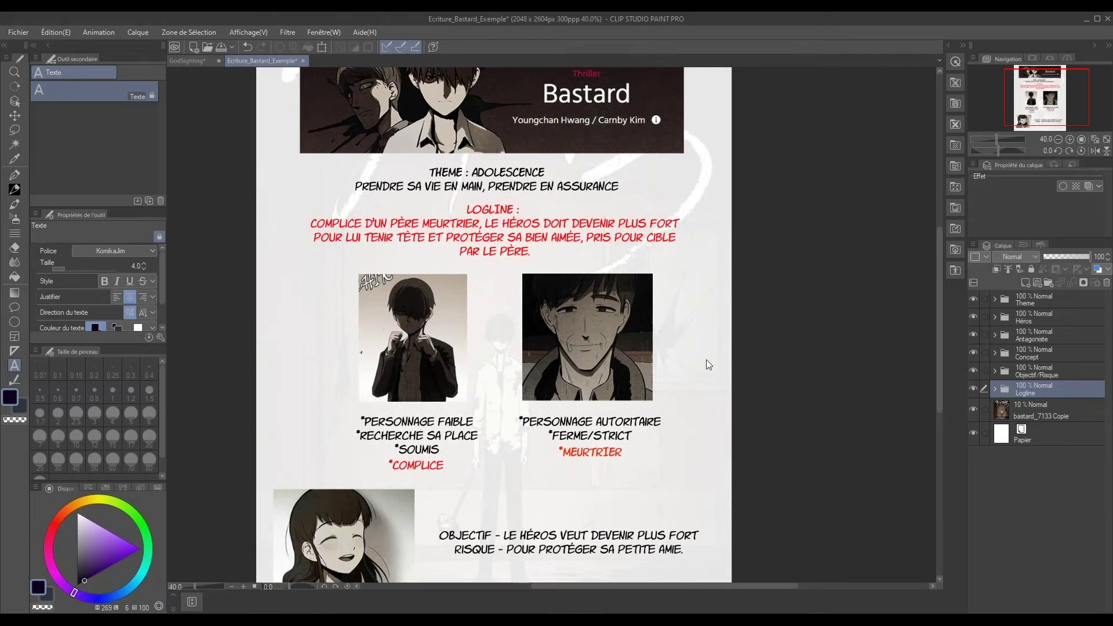
{"action": "scroll", "coordinate": [657, 360], "scroll_direction": "down", "scroll_amount": 1}
{"action": "left_click_drag", "start_coordinate": [656, 360], "coordinate": [654, 341]}
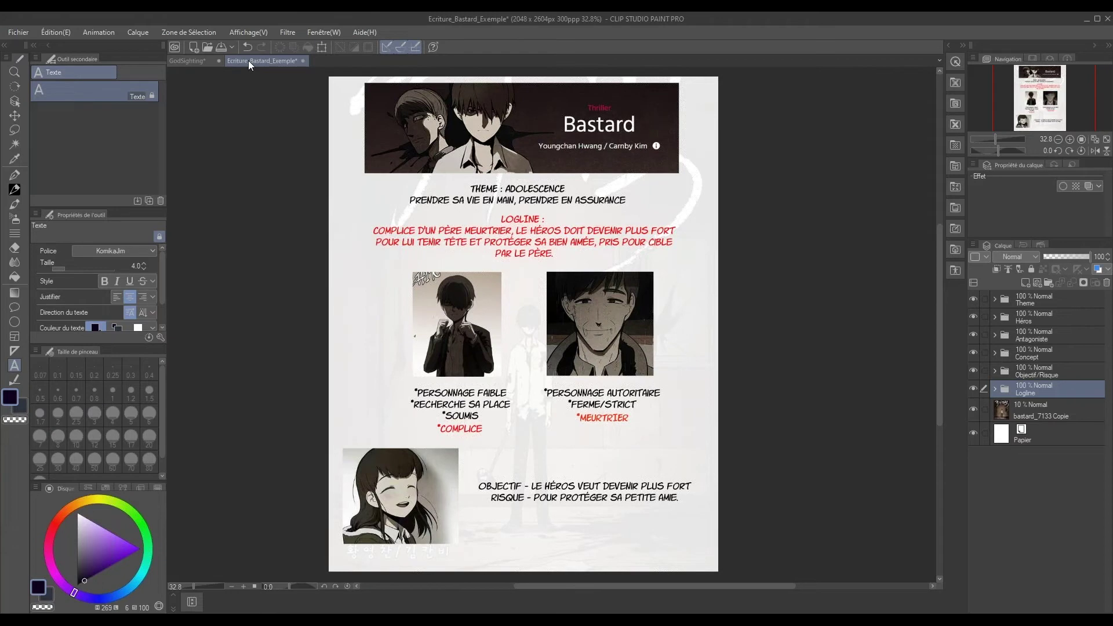
Close Ecriture_Bastard_Exemple without saving, choosing Ne pas enregistrer.
{"action": "left_click", "coordinate": [303, 60]}
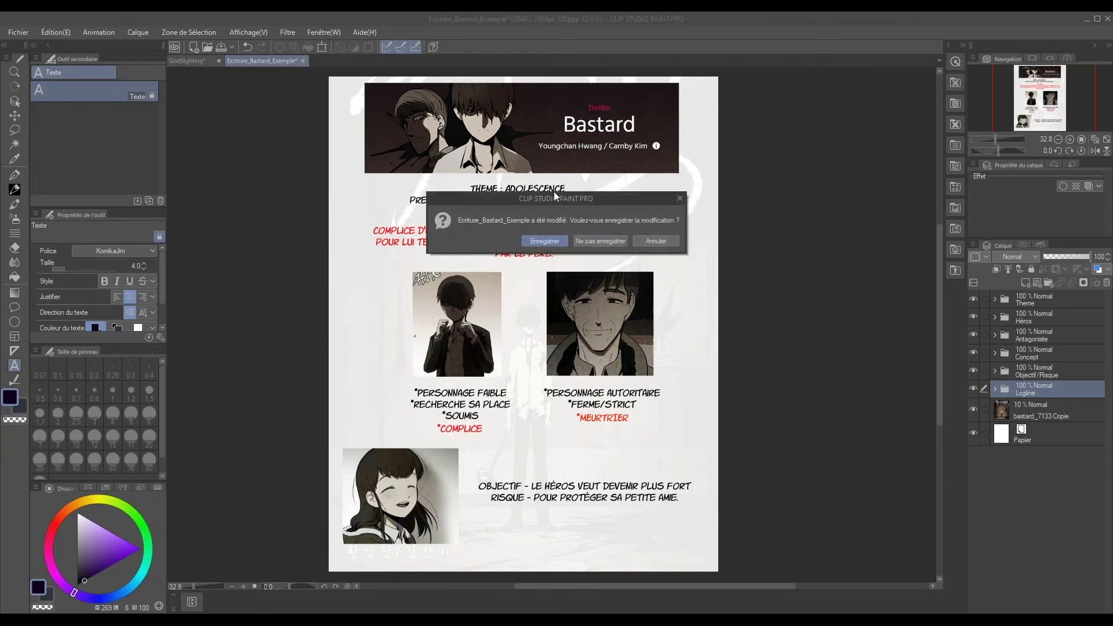
{"action": "left_click", "coordinate": [594, 241]}
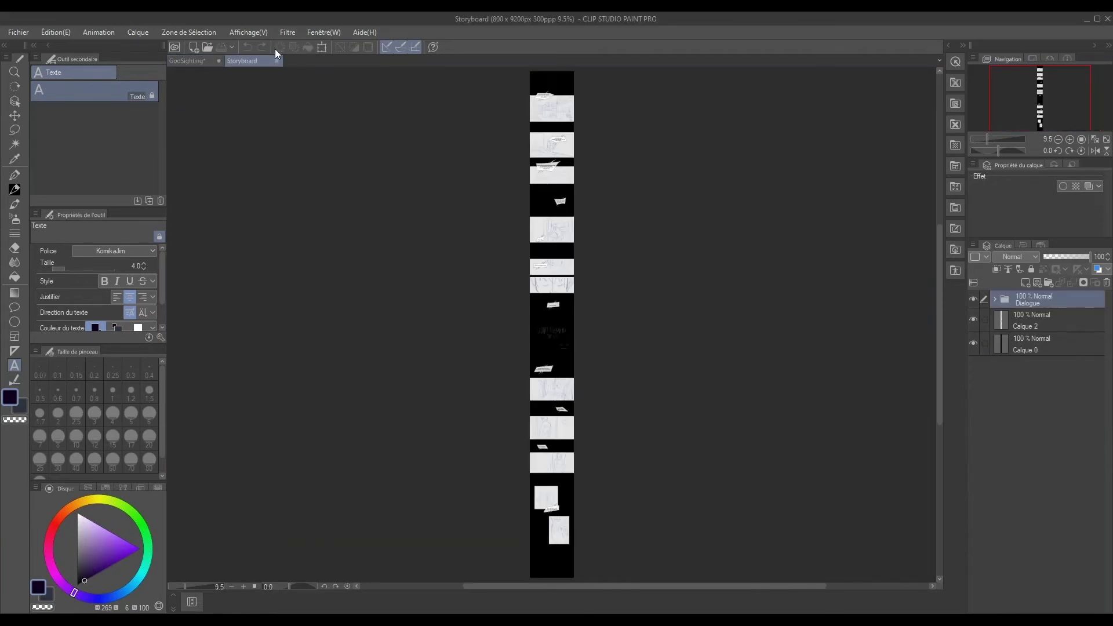
{"action": "scroll", "coordinate": [519, 258], "scroll_direction": "up", "scroll_amount": 5}
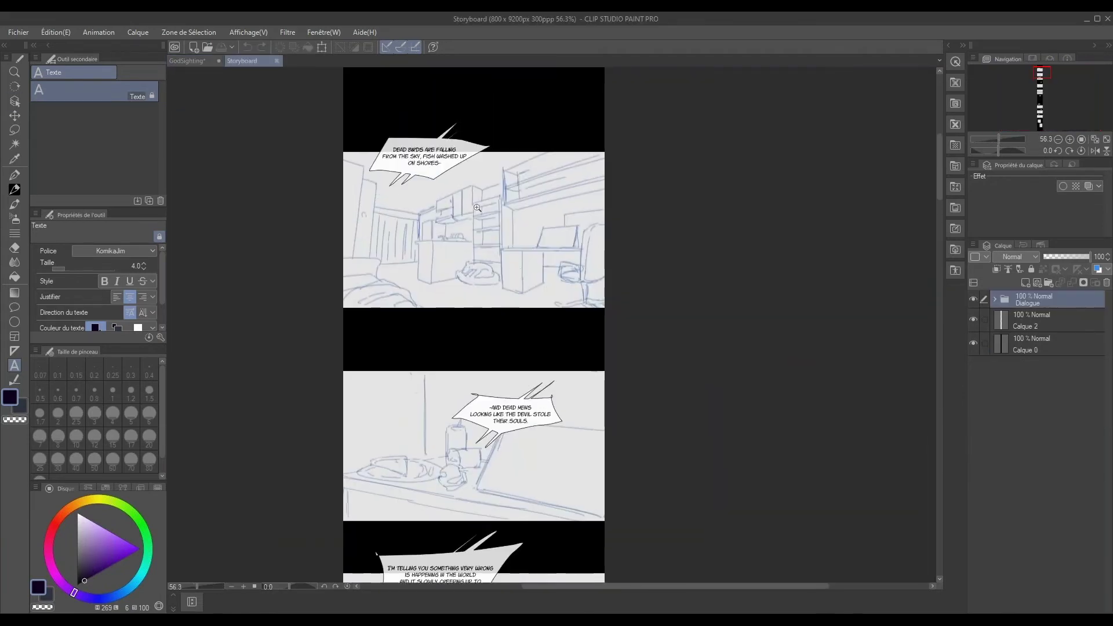
{"action": "scroll", "coordinate": [504, 246], "scroll_direction": "up", "scroll_amount": 2}
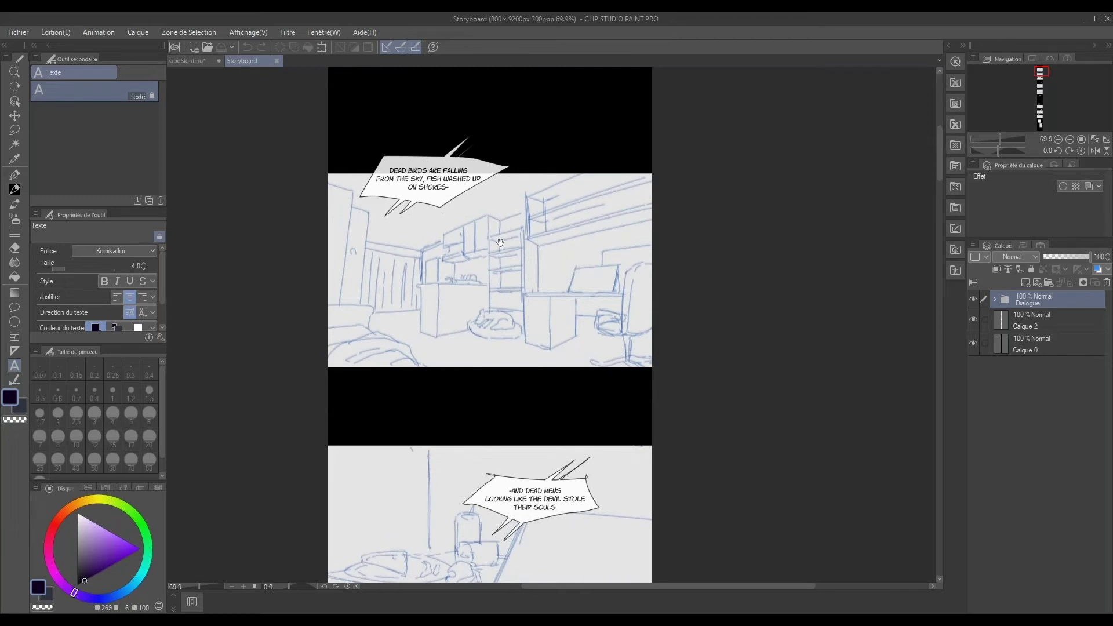
Scroll through the Storyboard strip from the 'Dead birds are falling' panel onward.
{"action": "scroll", "coordinate": [519, 267], "scroll_direction": "down", "scroll_amount": 5}
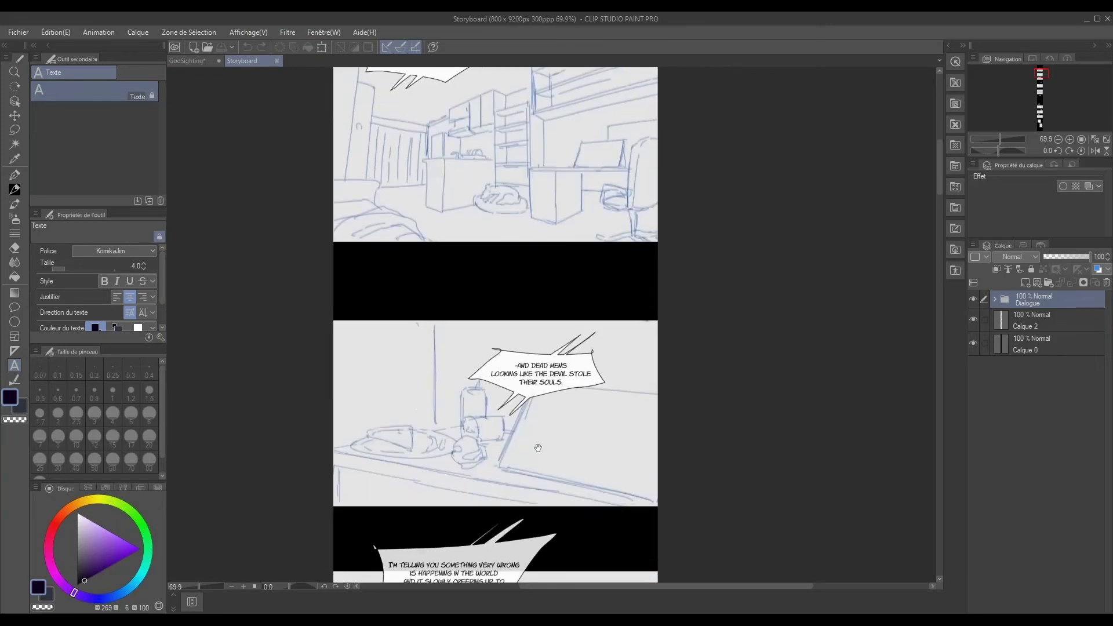
{"action": "scroll", "coordinate": [537, 313], "scroll_direction": "down", "scroll_amount": 1}
{"action": "scroll", "coordinate": [538, 261], "scroll_direction": "down", "scroll_amount": 1}
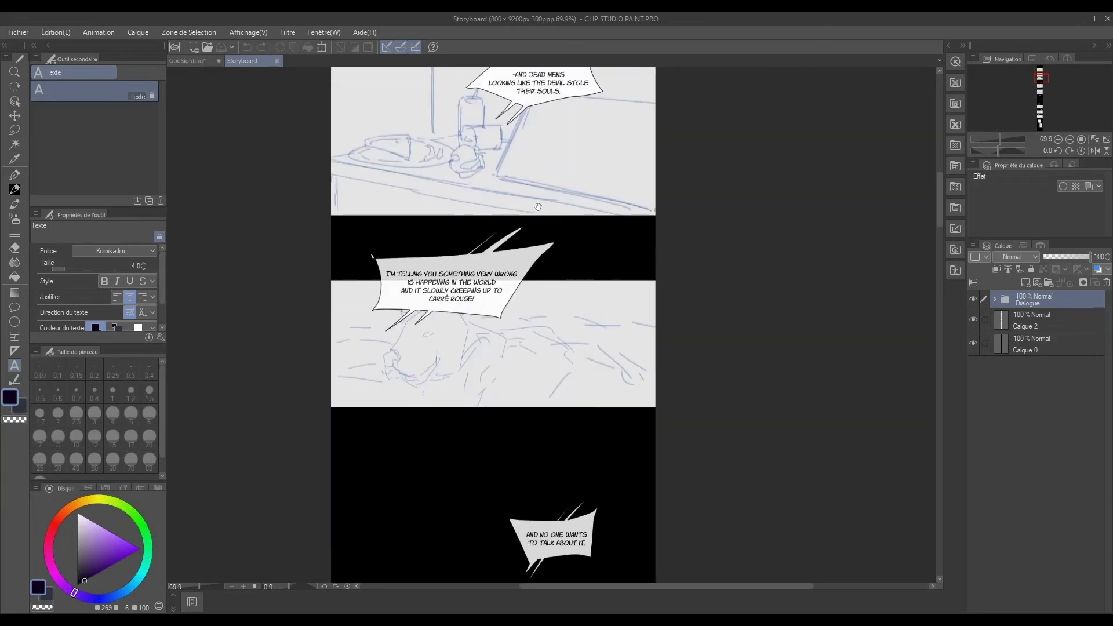
{"action": "scroll", "coordinate": [544, 322], "scroll_direction": "down", "scroll_amount": 2}
{"action": "scroll", "coordinate": [528, 348], "scroll_direction": "down", "scroll_amount": 2}
{"action": "scroll", "coordinate": [521, 359], "scroll_direction": "down", "scroll_amount": 1}
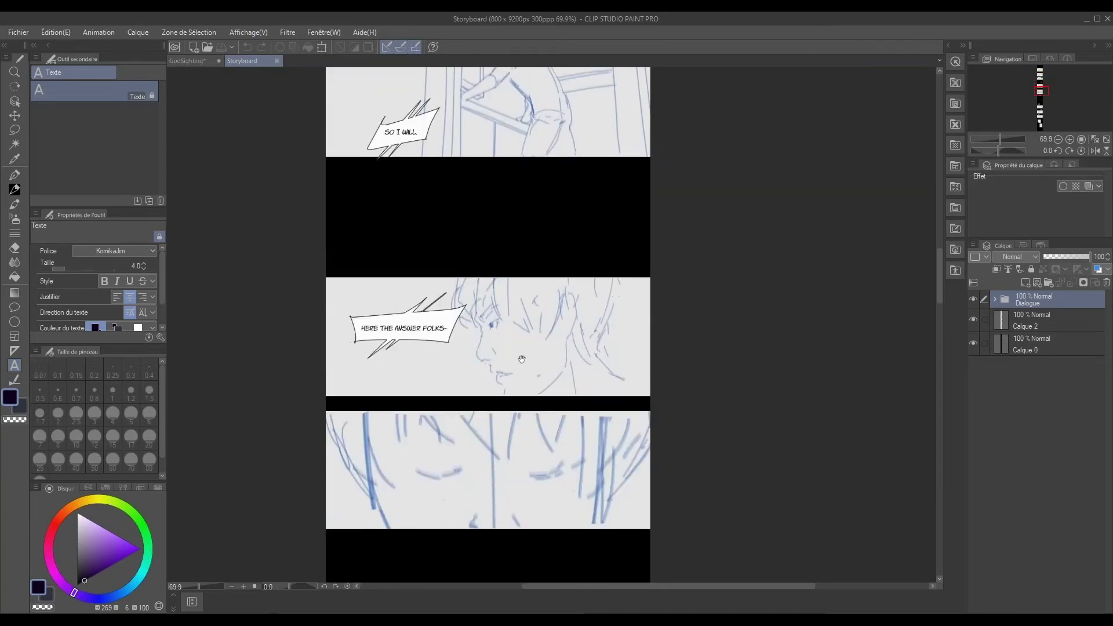
{"action": "scroll", "coordinate": [522, 359], "scroll_direction": "down", "scroll_amount": 4}
{"action": "scroll", "coordinate": [521, 359], "scroll_direction": "down", "scroll_amount": 4}
{"action": "scroll", "coordinate": [523, 362], "scroll_direction": "down", "scroll_amount": 5}
{"action": "scroll", "coordinate": [525, 365], "scroll_direction": "down", "scroll_amount": 4}
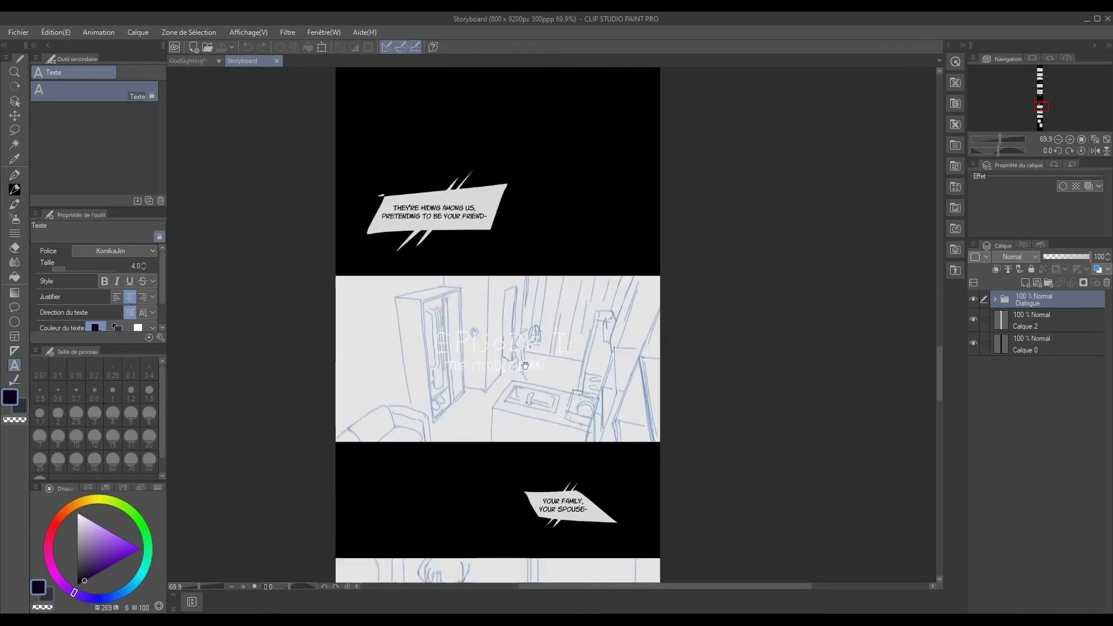
{"action": "scroll", "coordinate": [525, 364], "scroll_direction": "down", "scroll_amount": 4}
{"action": "scroll", "coordinate": [522, 348], "scroll_direction": "down", "scroll_amount": 3}
{"action": "scroll", "coordinate": [516, 324], "scroll_direction": "down", "scroll_amount": 4}
{"action": "scroll", "coordinate": [495, 241], "scroll_direction": "down", "scroll_amount": 4}
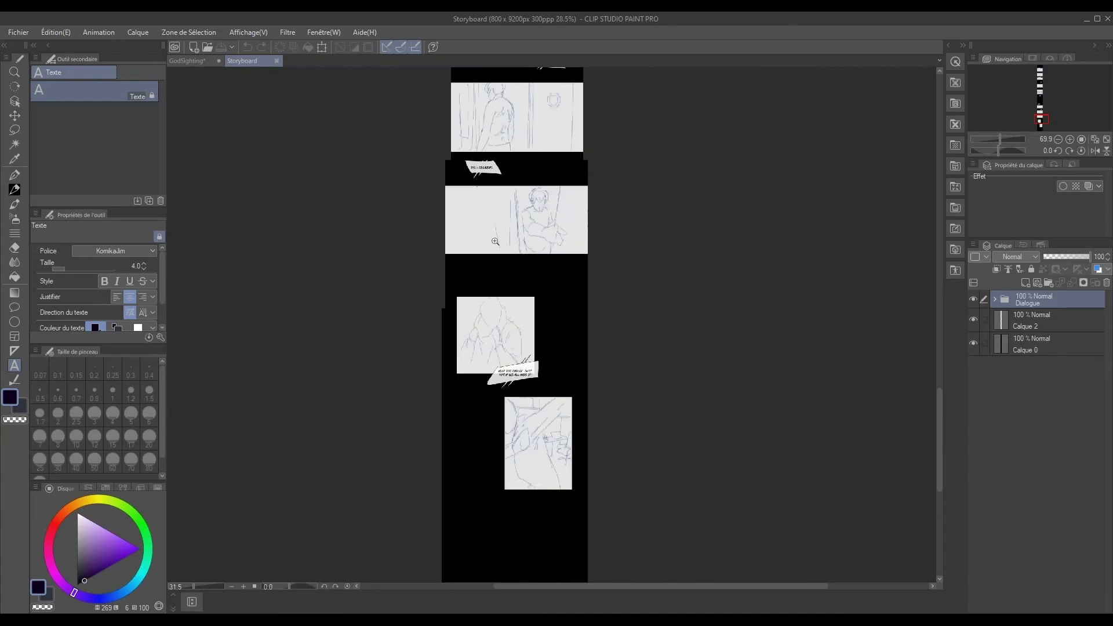
{"action": "scroll", "coordinate": [495, 241], "scroll_direction": "down", "scroll_amount": 3}
{"action": "scroll", "coordinate": [499, 255], "scroll_direction": "up", "scroll_amount": 10}
{"action": "scroll", "coordinate": [504, 272], "scroll_direction": "up", "scroll_amount": 10}
{"action": "scroll", "coordinate": [512, 292], "scroll_direction": "up", "scroll_amount": 2}
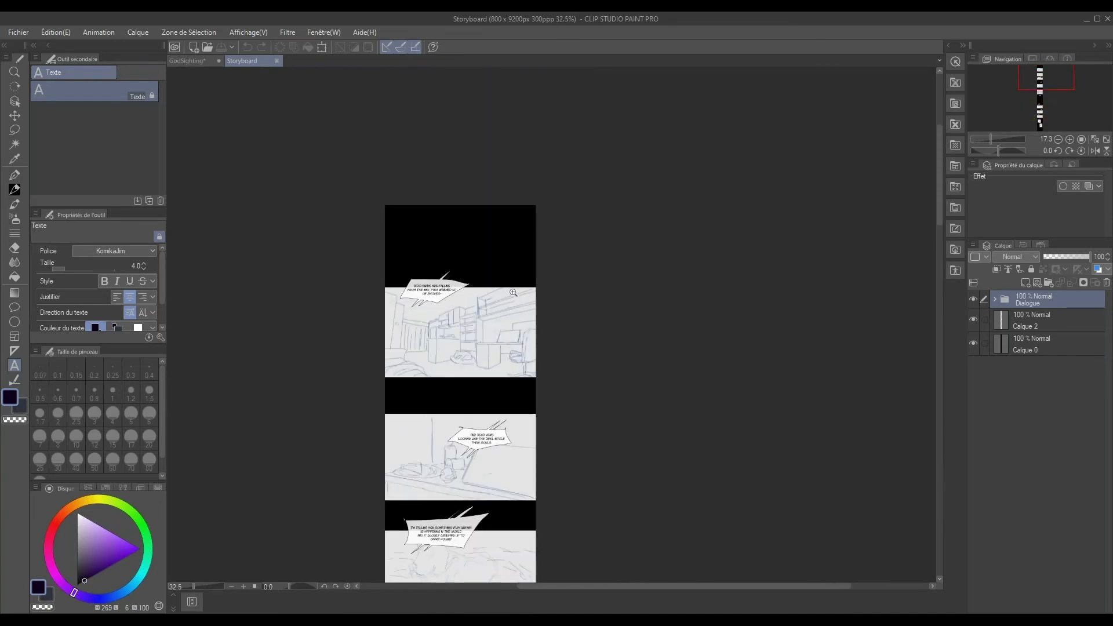
{"action": "scroll", "coordinate": [505, 272], "scroll_direction": "down", "scroll_amount": 3}
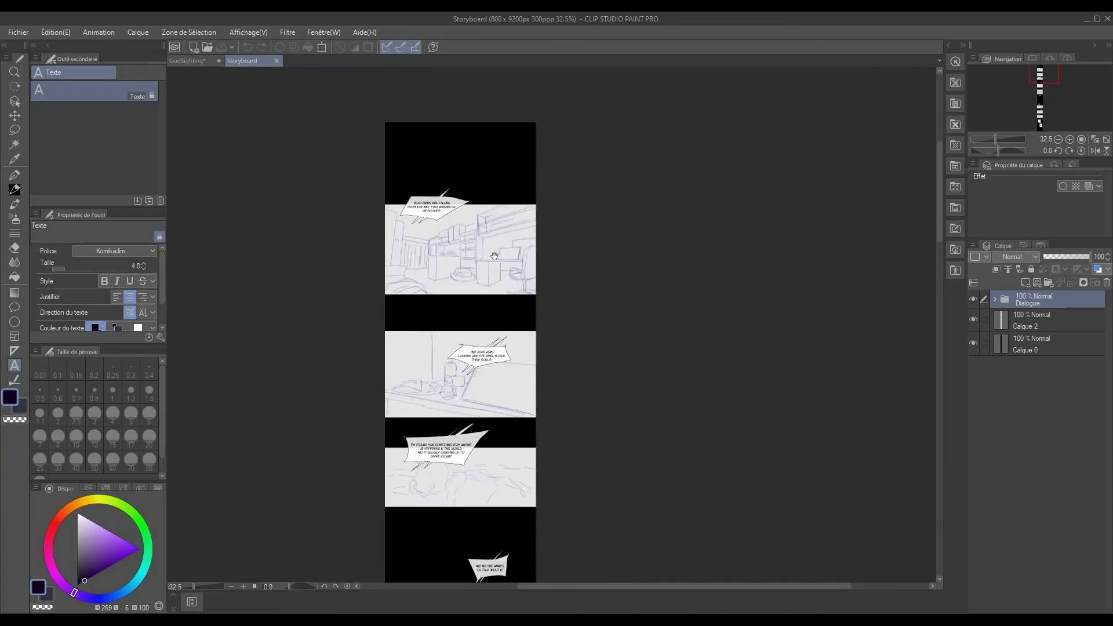
{"action": "scroll", "coordinate": [463, 199], "scroll_direction": "up", "scroll_amount": 2}
Scroll the storyboard down to the 'HERE THE ANSWER FOLKS-' and doorway 'So I will.' panels.
{"action": "scroll", "coordinate": [481, 274], "scroll_direction": "up", "scroll_amount": 2}
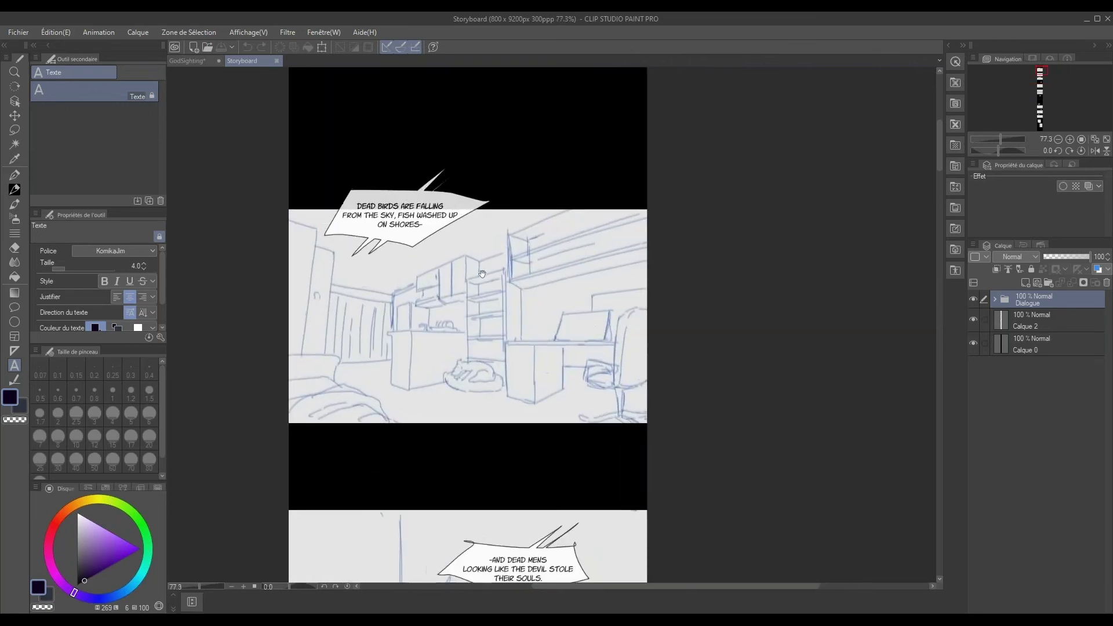
{"action": "left_click_drag", "start_coordinate": [482, 274], "coordinate": [483, 193]}
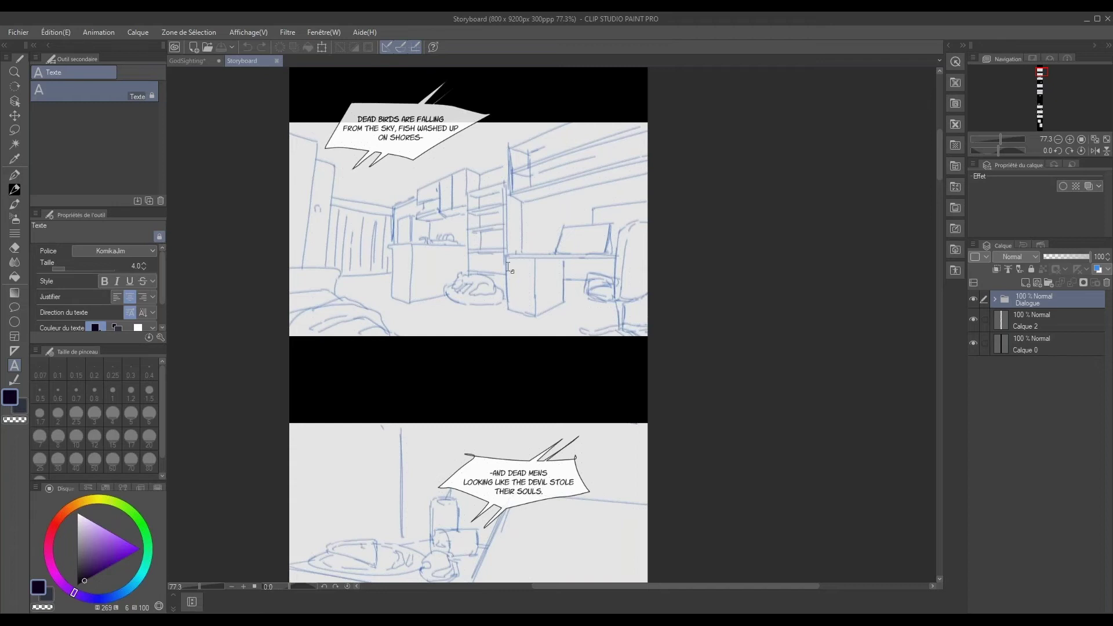
{"action": "scroll", "coordinate": [508, 267], "scroll_direction": "down", "scroll_amount": 5}
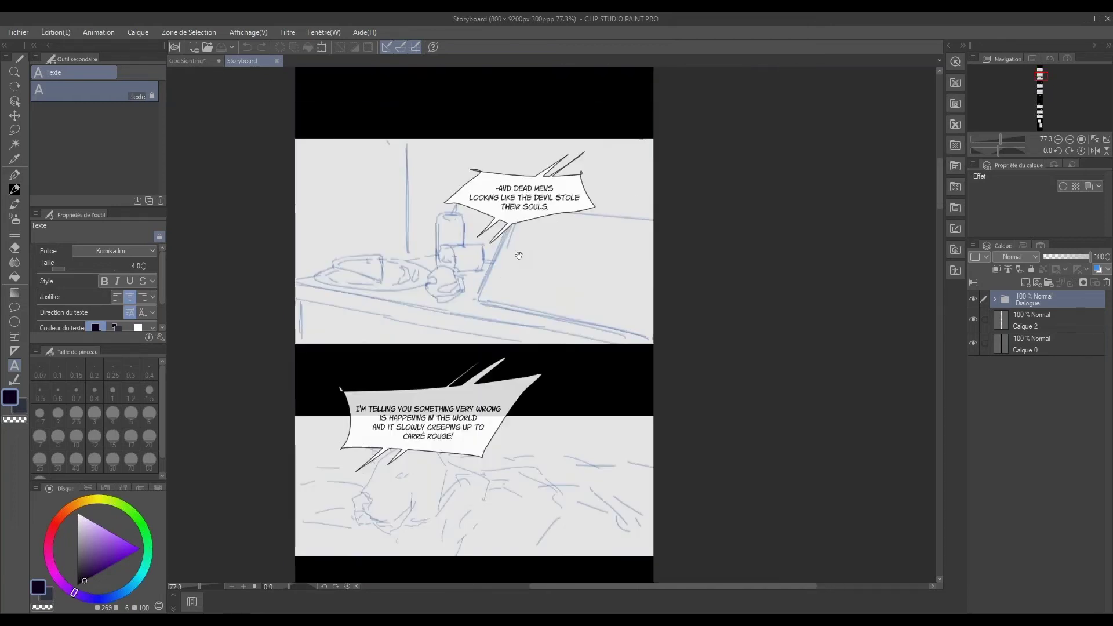
{"action": "scroll", "coordinate": [603, 365], "scroll_direction": "down", "scroll_amount": 2}
{"action": "scroll", "coordinate": [597, 290], "scroll_direction": "down", "scroll_amount": 3}
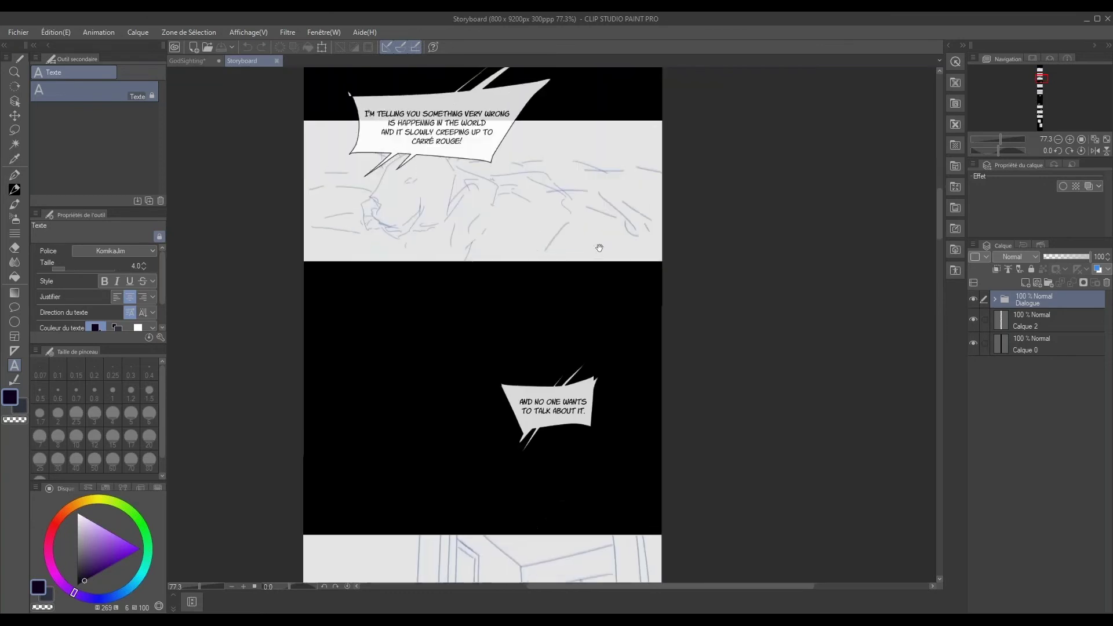
{"action": "scroll", "coordinate": [595, 274], "scroll_direction": "down", "scroll_amount": 3}
{"action": "scroll", "coordinate": [594, 255], "scroll_direction": "down", "scroll_amount": 2}
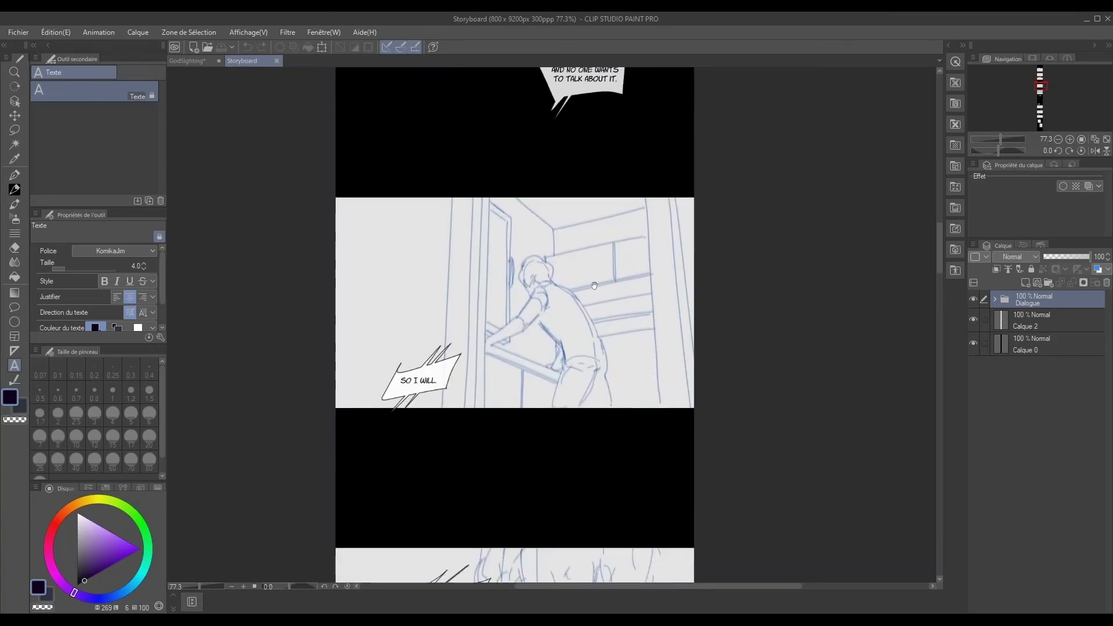
{"action": "scroll", "coordinate": [594, 226], "scroll_direction": "down", "scroll_amount": 3}
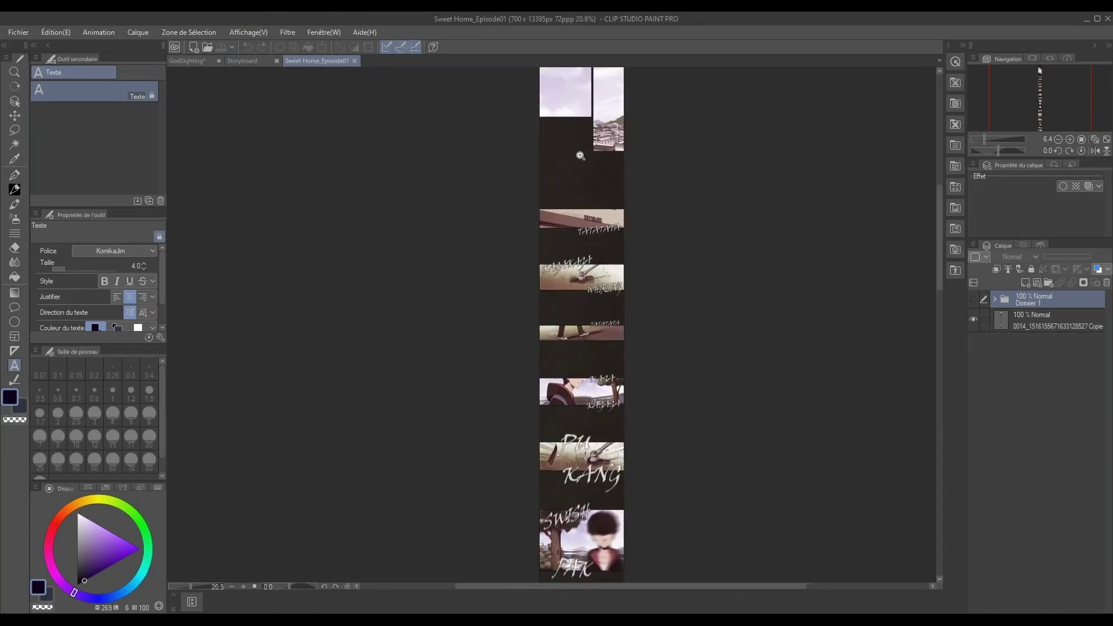
Zoom into the Sweet Home_Episode01 strip and scroll past the sky panels to the 'What the...?' scene.
{"action": "scroll", "coordinate": [508, 204], "scroll_direction": "up", "scroll_amount": 5}
{"action": "scroll", "coordinate": [508, 204], "scroll_direction": "up", "scroll_amount": 3}
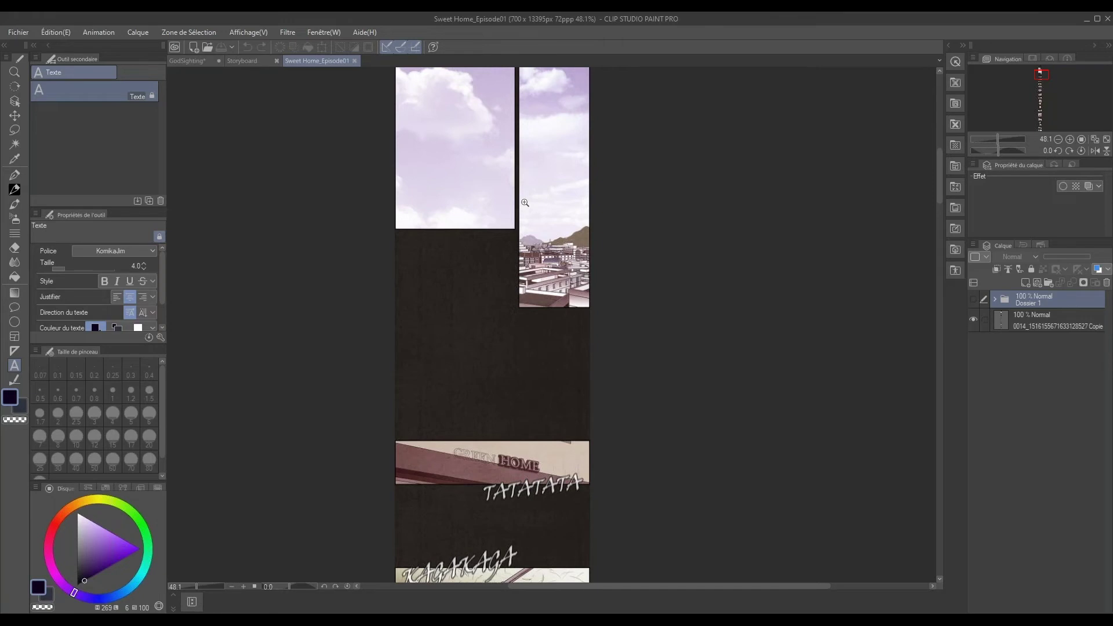
{"action": "left_click_drag", "start_coordinate": [522, 159], "coordinate": [520, 225]}
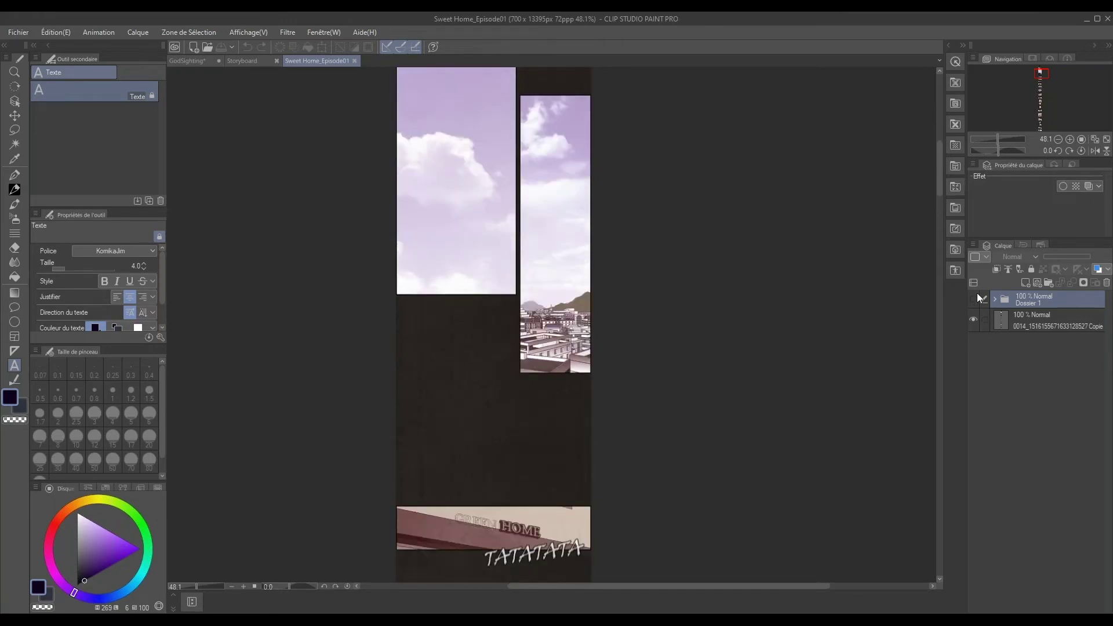
{"action": "left_click_drag", "start_coordinate": [617, 374], "coordinate": [592, 107]}
{"action": "scroll", "coordinate": [557, 307], "scroll_direction": "down", "scroll_amount": 5}
{"action": "scroll", "coordinate": [551, 299], "scroll_direction": "down", "scroll_amount": 5}
{"action": "scroll", "coordinate": [545, 290], "scroll_direction": "down", "scroll_amount": 5}
{"action": "scroll", "coordinate": [540, 282], "scroll_direction": "down", "scroll_amount": 5}
{"action": "scroll", "coordinate": [530, 351], "scroll_direction": "down", "scroll_amount": 5}
{"action": "scroll", "coordinate": [534, 386], "scroll_direction": "down", "scroll_amount": 3}
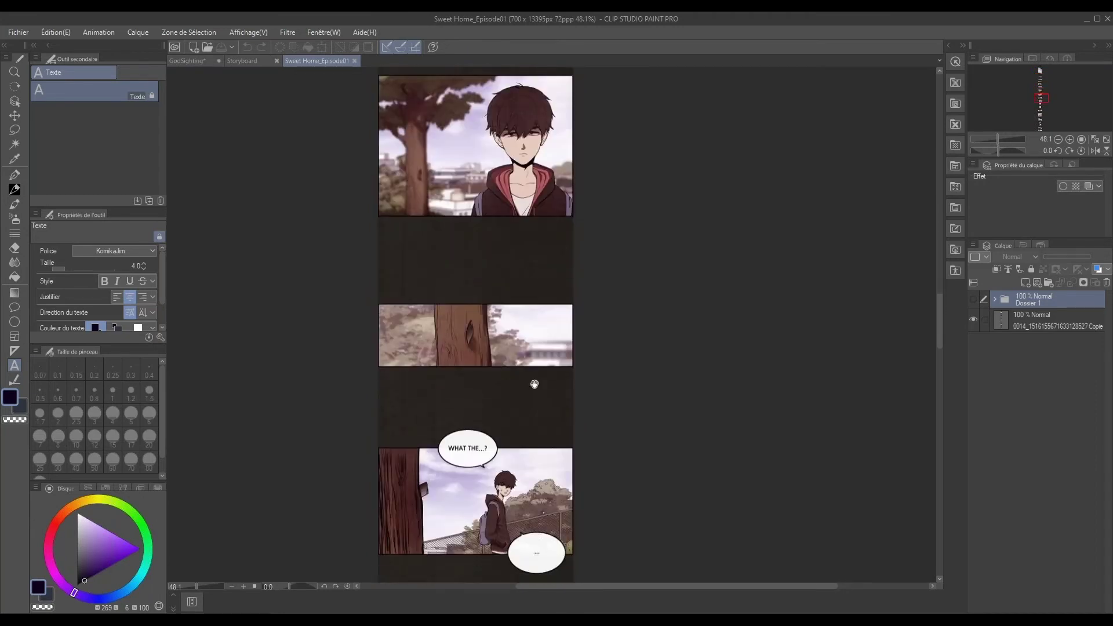
{"action": "scroll", "coordinate": [500, 331], "scroll_direction": "down", "scroll_amount": 2, "text": "ctrl"}
{"action": "scroll", "coordinate": [501, 331], "scroll_direction": "down", "scroll_amount": 3}
{"action": "scroll", "coordinate": [501, 332], "scroll_direction": "up", "scroll_amount": 2, "text": "ctrl"}
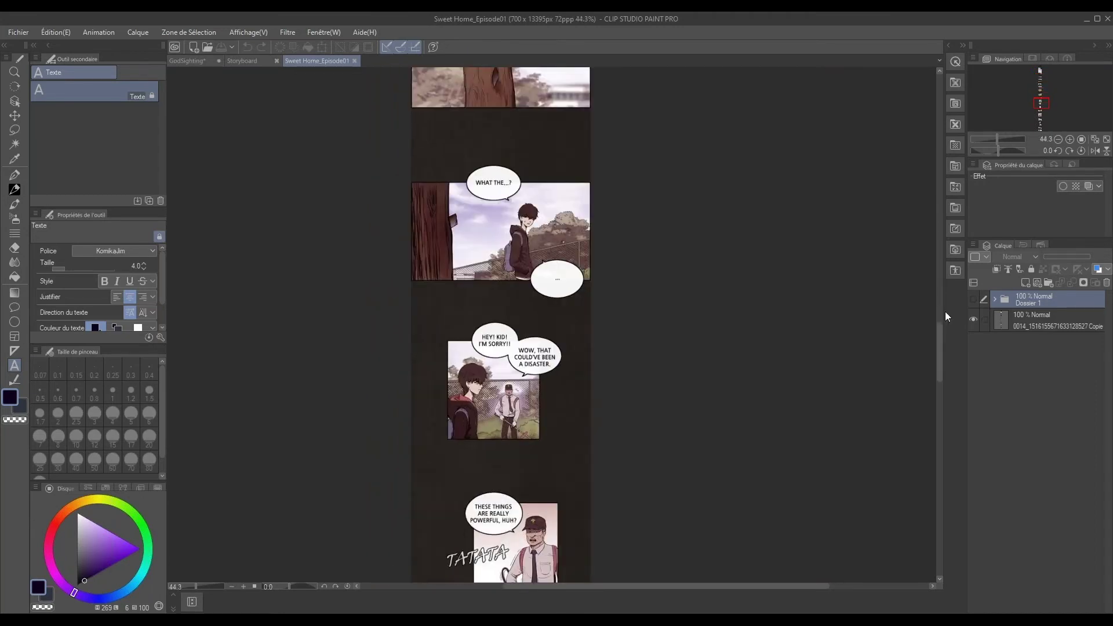
Turn on the Dossier 1 folder's visibility and scroll back up the strip.
{"action": "left_click", "coordinate": [972, 300]}
{"action": "scroll", "coordinate": [498, 290], "scroll_direction": "up", "scroll_amount": 3}
{"action": "scroll", "coordinate": [493, 232], "scroll_direction": "up", "scroll_amount": 3}
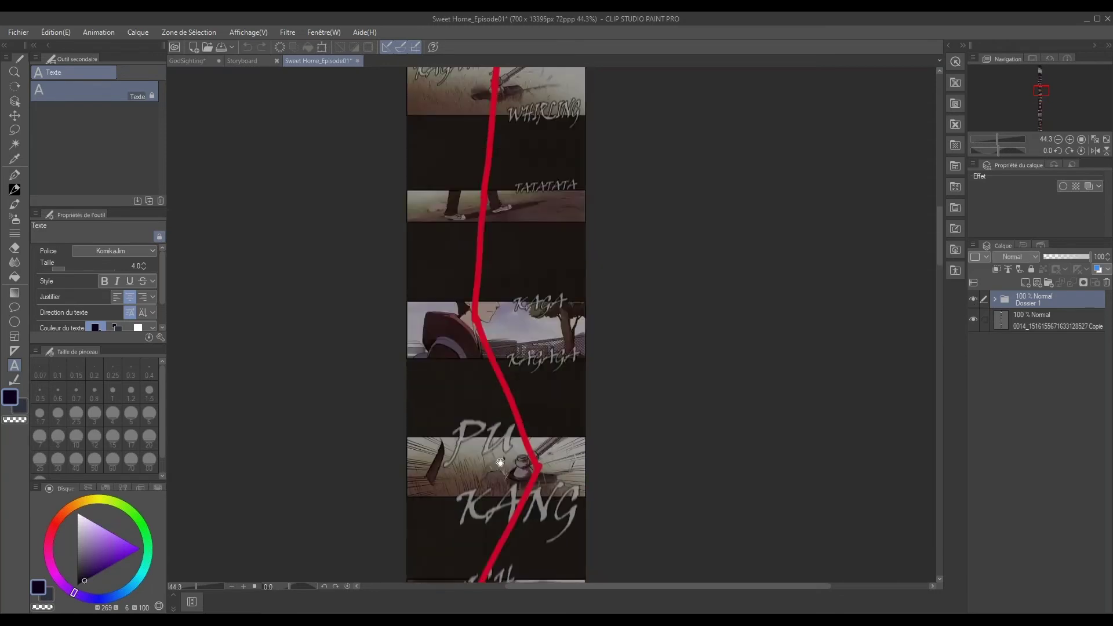
{"action": "scroll", "coordinate": [482, 158], "scroll_direction": "up", "scroll_amount": 3}
{"action": "scroll", "coordinate": [482, 159], "scroll_direction": "up", "scroll_amount": 2}
{"action": "scroll", "coordinate": [463, 221], "scroll_direction": "up", "scroll_amount": 1}
{"action": "scroll", "coordinate": [476, 214], "scroll_direction": "up", "scroll_amount": 1}
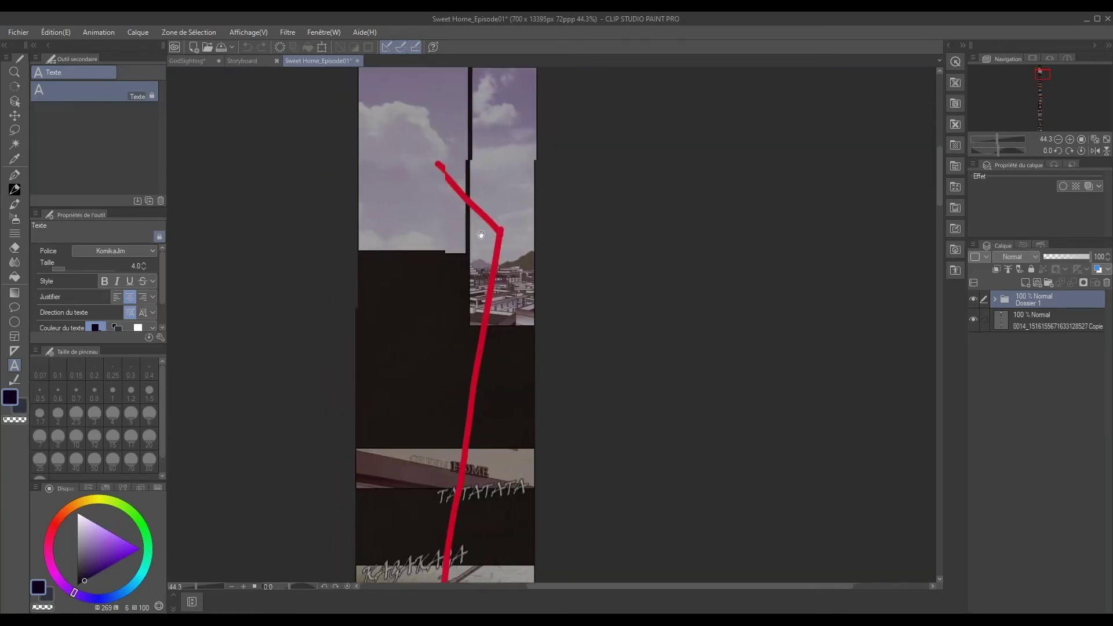
{"action": "scroll", "coordinate": [477, 202], "scroll_direction": "up", "scroll_amount": 1}
Scroll down to the red-lined 'Tatatata', 'Kagakaka' and 'Whirling' sound-effect panels.
{"action": "scroll", "coordinate": [477, 203], "scroll_direction": "down", "scroll_amount": 1}
{"action": "scroll", "coordinate": [472, 397], "scroll_direction": "down", "scroll_amount": 3}
{"action": "scroll", "coordinate": [469, 400], "scroll_direction": "down", "scroll_amount": 3}
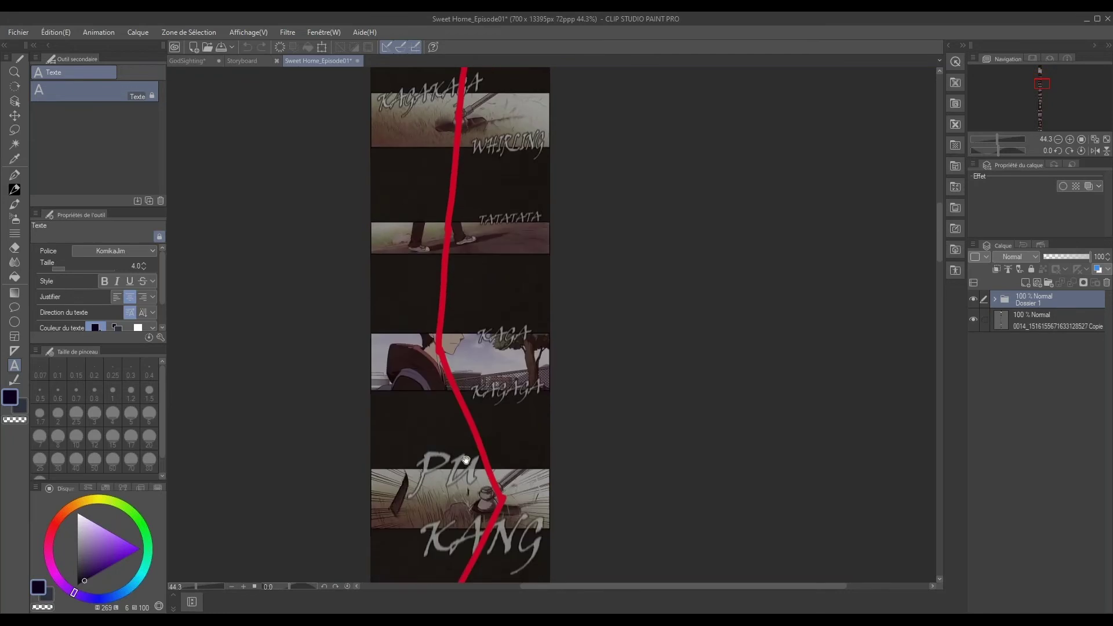
{"action": "scroll", "coordinate": [456, 331], "scroll_direction": "down", "scroll_amount": 3}
{"action": "scroll", "coordinate": [441, 341], "scroll_direction": "down", "scroll_amount": 3}
{"action": "scroll", "coordinate": [417, 360], "scroll_direction": "down", "scroll_amount": 1}
{"action": "scroll", "coordinate": [418, 359], "scroll_direction": "down", "scroll_amount": 5}
{"action": "scroll", "coordinate": [435, 365], "scroll_direction": "down", "scroll_amount": 4}
{"action": "scroll", "coordinate": [434, 367], "scroll_direction": "down", "scroll_amount": 1}
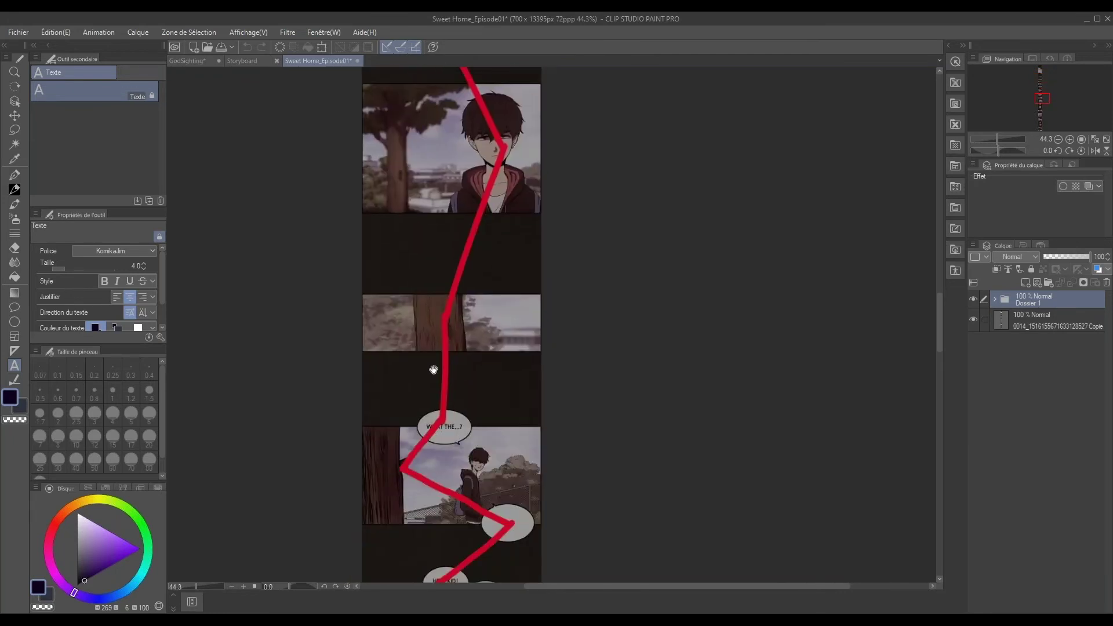
{"action": "scroll", "coordinate": [410, 295], "scroll_direction": "down", "scroll_amount": 2}
{"action": "scroll", "coordinate": [409, 295], "scroll_direction": "down", "scroll_amount": 4}
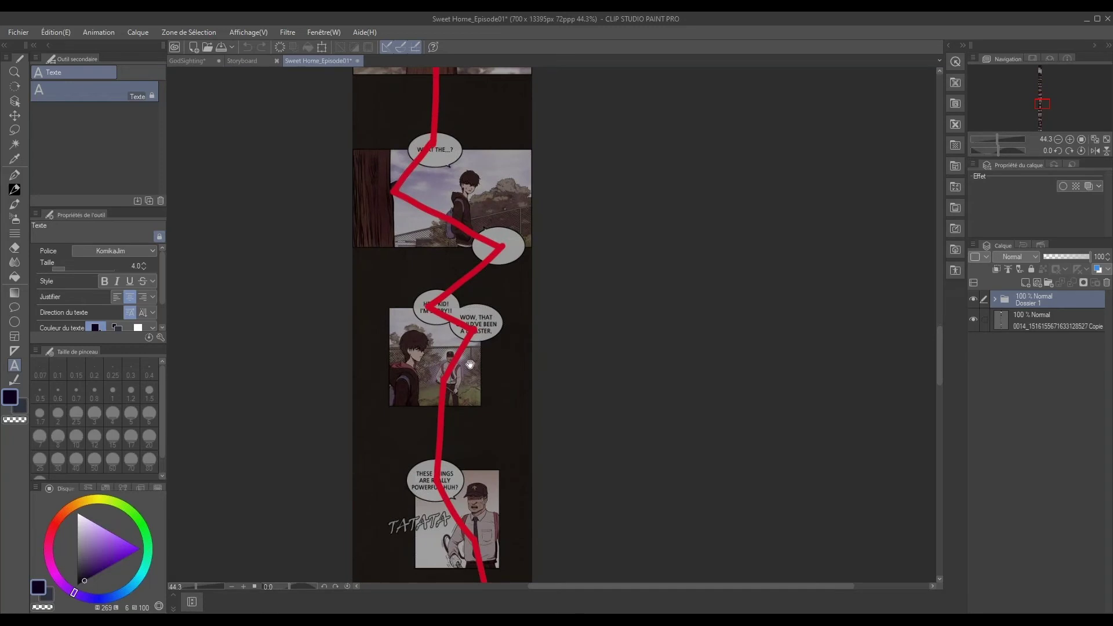
{"action": "scroll", "coordinate": [470, 365], "scroll_direction": "down", "scroll_amount": 2}
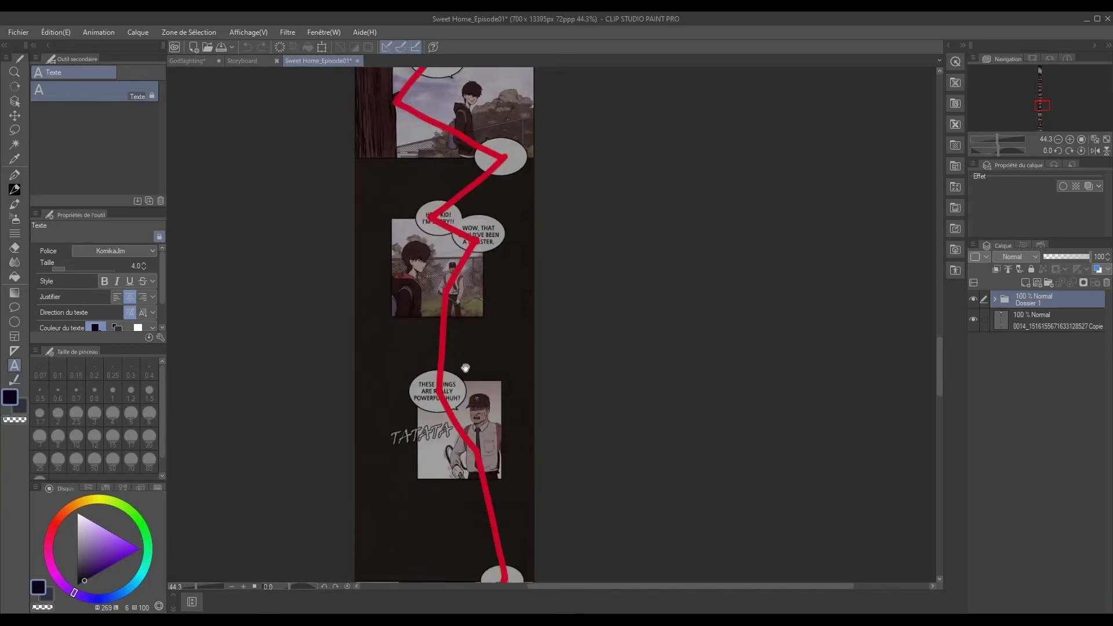
{"action": "scroll", "coordinate": [472, 371], "scroll_direction": "down", "scroll_amount": 3}
{"action": "scroll", "coordinate": [475, 385], "scroll_direction": "down", "scroll_amount": 5}
{"action": "scroll", "coordinate": [462, 281], "scroll_direction": "down", "scroll_amount": 2}
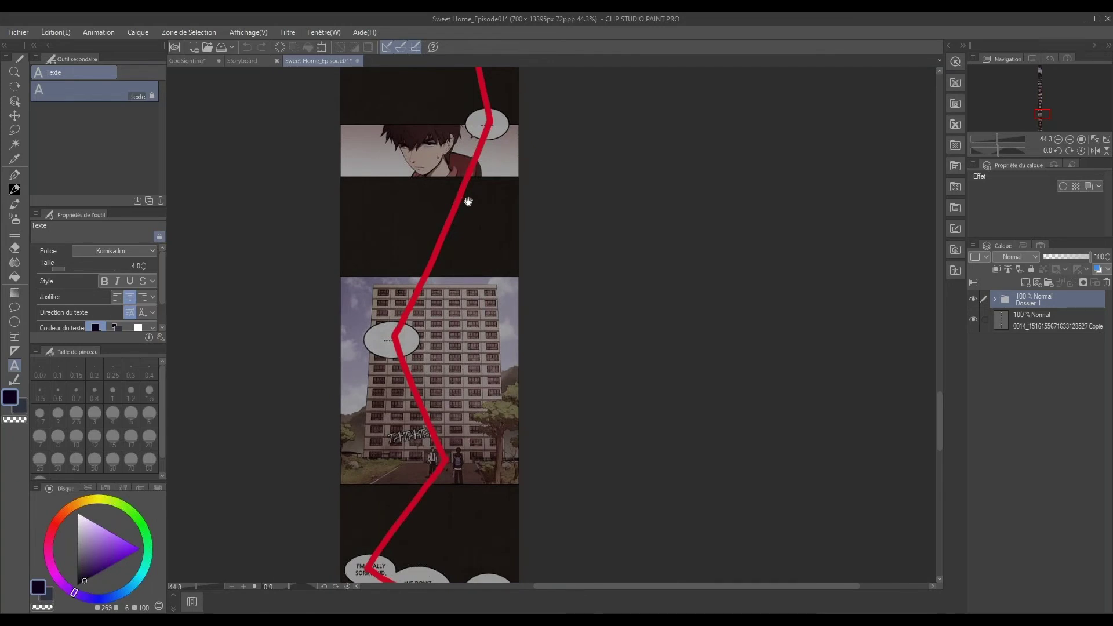
{"action": "scroll", "coordinate": [449, 116], "scroll_direction": "down", "scroll_amount": 2}
{"action": "scroll", "coordinate": [446, 109], "scroll_direction": "down", "scroll_amount": 2}
{"action": "scroll", "coordinate": [427, 392], "scroll_direction": "down", "scroll_amount": 1}
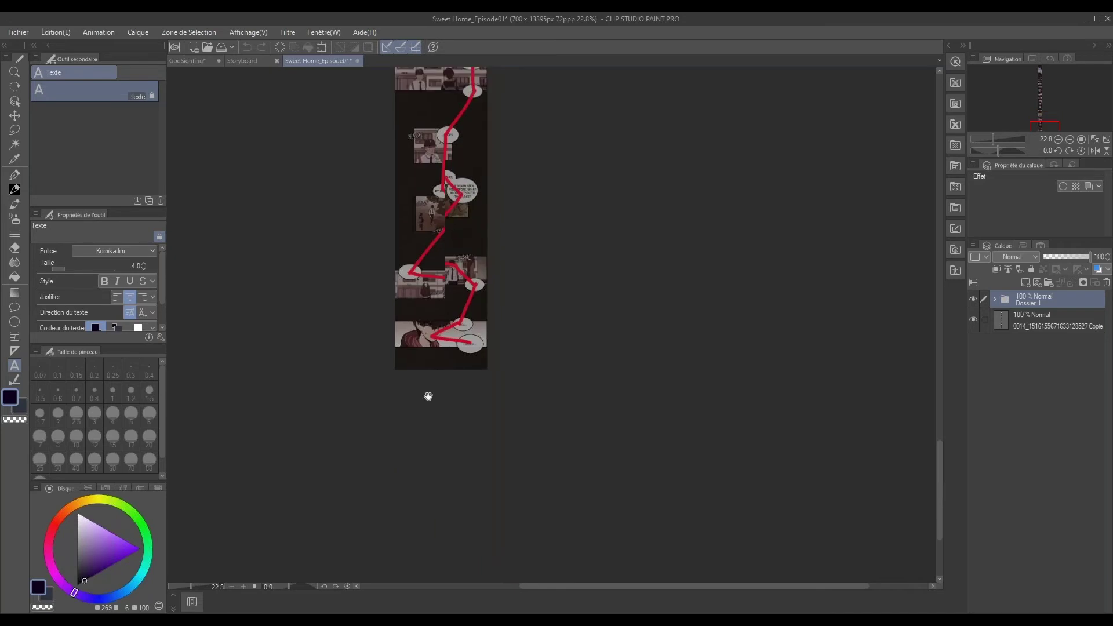
{"action": "scroll", "coordinate": [427, 392], "scroll_direction": "down", "scroll_amount": 1}
{"action": "scroll", "coordinate": [427, 393], "scroll_direction": "down", "scroll_amount": 2}
{"action": "scroll", "coordinate": [469, 397], "scroll_direction": "up", "scroll_amount": 1}
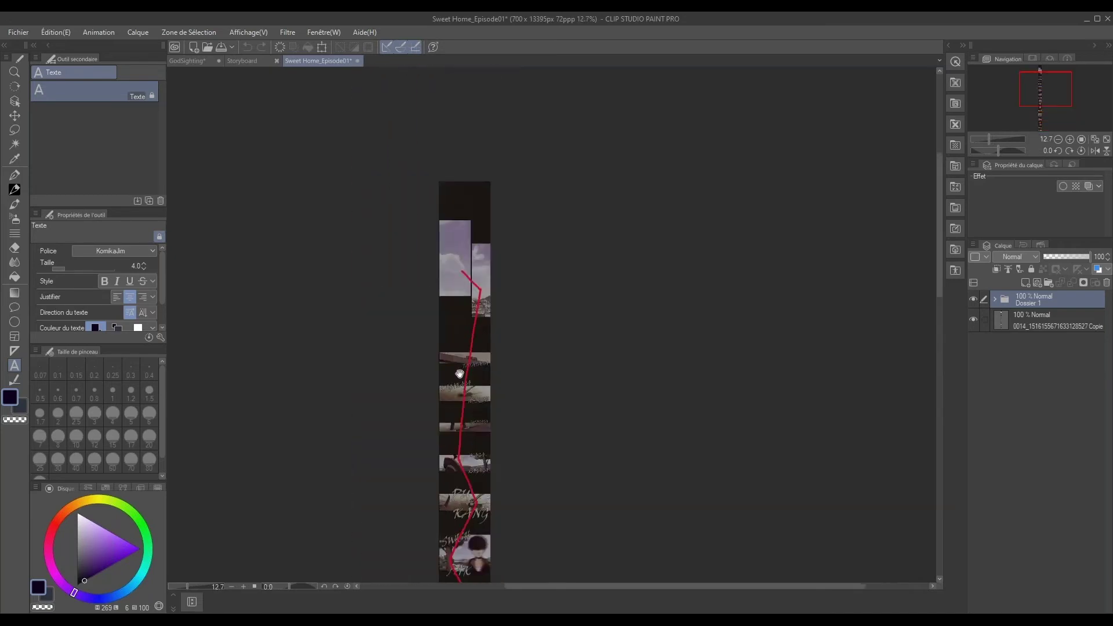
{"action": "scroll", "coordinate": [461, 376], "scroll_direction": "up", "scroll_amount": 2}
{"action": "scroll", "coordinate": [499, 353], "scroll_direction": "up", "scroll_amount": 5}
{"action": "scroll", "coordinate": [506, 368], "scroll_direction": "up", "scroll_amount": 2}
{"action": "left_click_drag", "start_coordinate": [506, 368], "coordinate": [500, 187]}
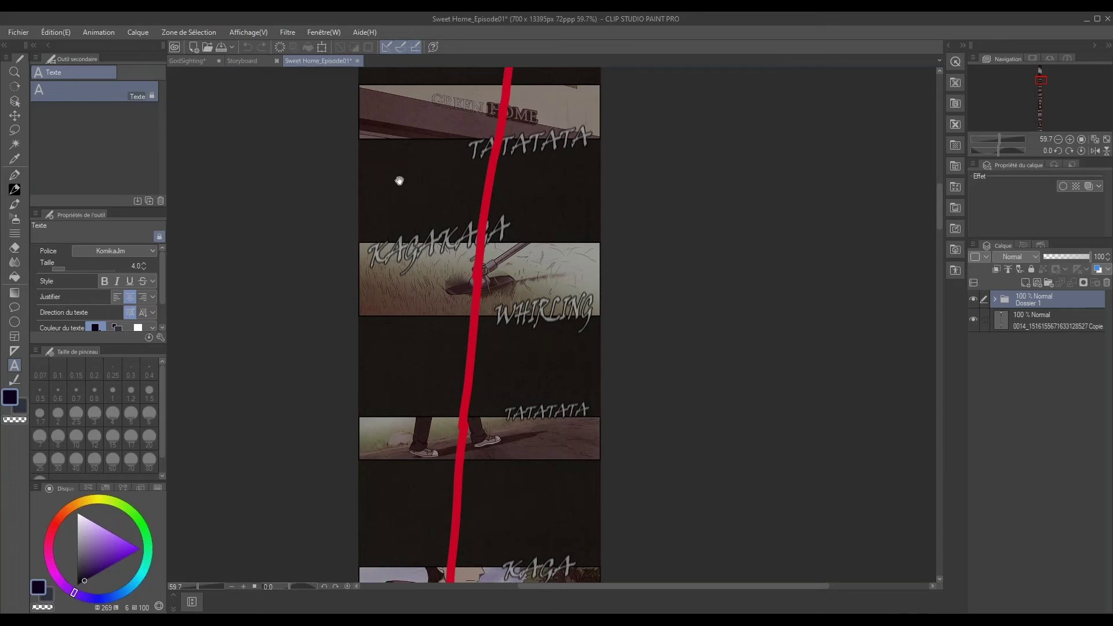
{"action": "left_click_drag", "start_coordinate": [401, 179], "coordinate": [407, 269]}
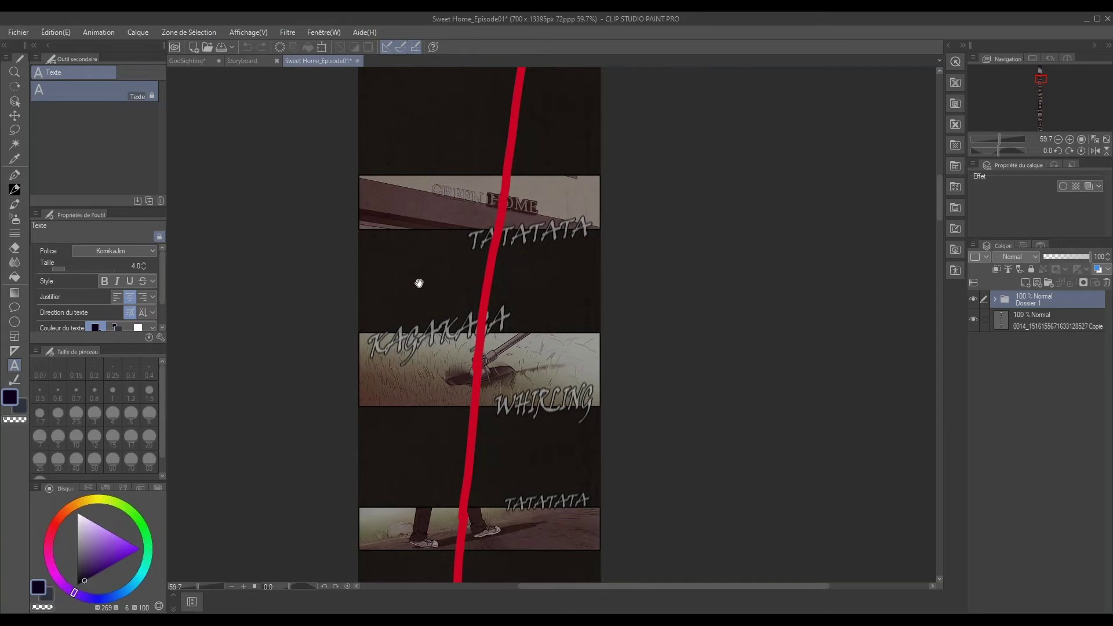
{"action": "left_click_drag", "start_coordinate": [434, 257], "coordinate": [436, 453]}
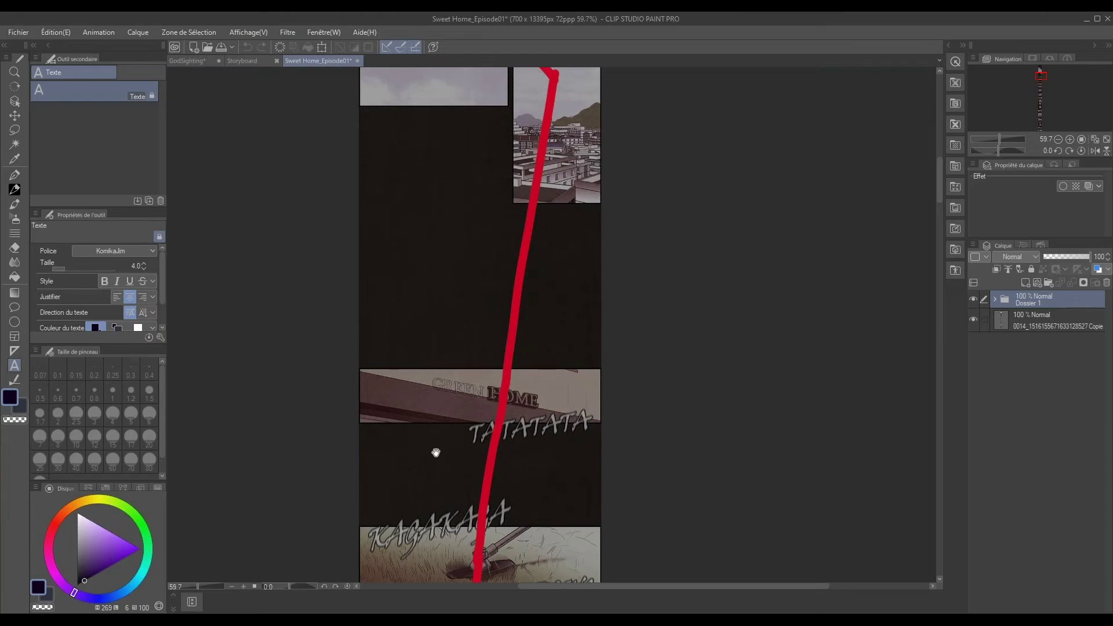
{"action": "mouse_move", "coordinate": [462, 251]}
{"action": "left_mouse_down"}
{"action": "mouse_move", "coordinate": [452, 512]}
{"action": "mouse_move", "coordinate": [437, 208]}
{"action": "left_mouse_up"}
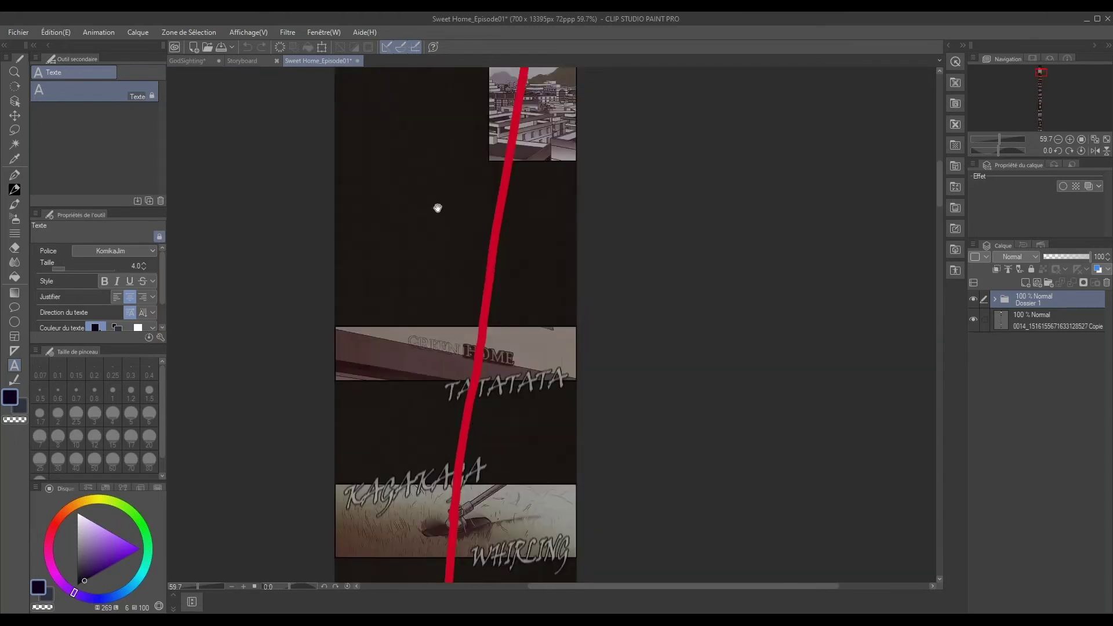
{"action": "scroll", "coordinate": [452, 242], "scroll_direction": "down", "scroll_amount": 5}
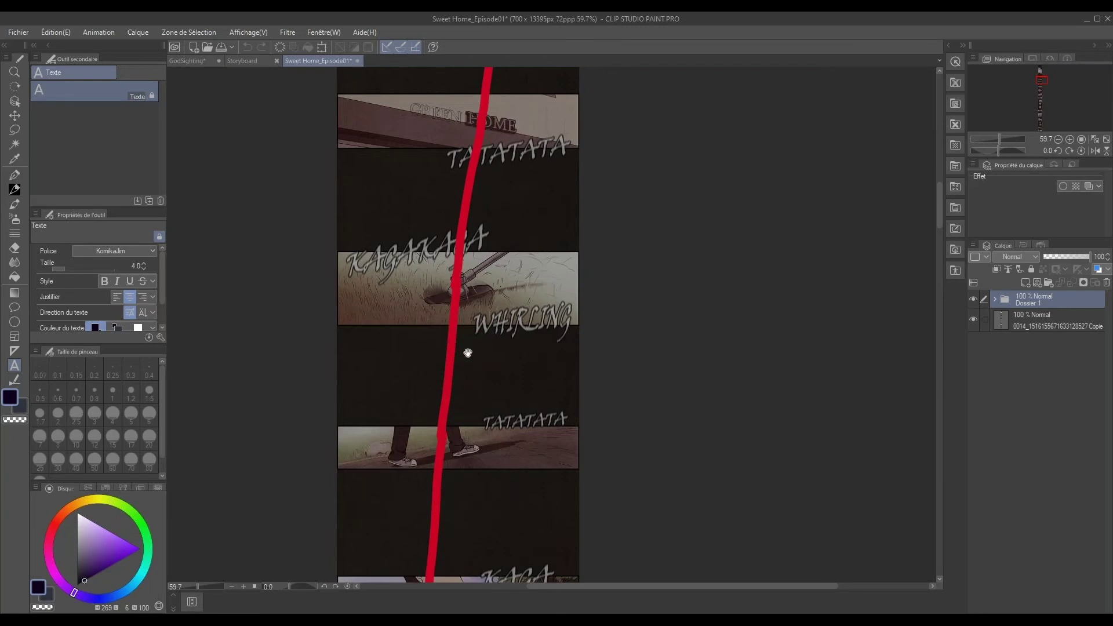
{"action": "scroll", "coordinate": [464, 350], "scroll_direction": "down", "scroll_amount": 5}
{"action": "scroll", "coordinate": [454, 317], "scroll_direction": "down", "scroll_amount": 5}
{"action": "scroll", "coordinate": [413, 183], "scroll_direction": "down", "scroll_amount": 7}
{"action": "scroll", "coordinate": [413, 184], "scroll_direction": "down", "scroll_amount": 5}
{"action": "scroll", "coordinate": [409, 168], "scroll_direction": "down", "scroll_amount": 5}
{"action": "scroll", "coordinate": [404, 148], "scroll_direction": "down", "scroll_amount": 4}
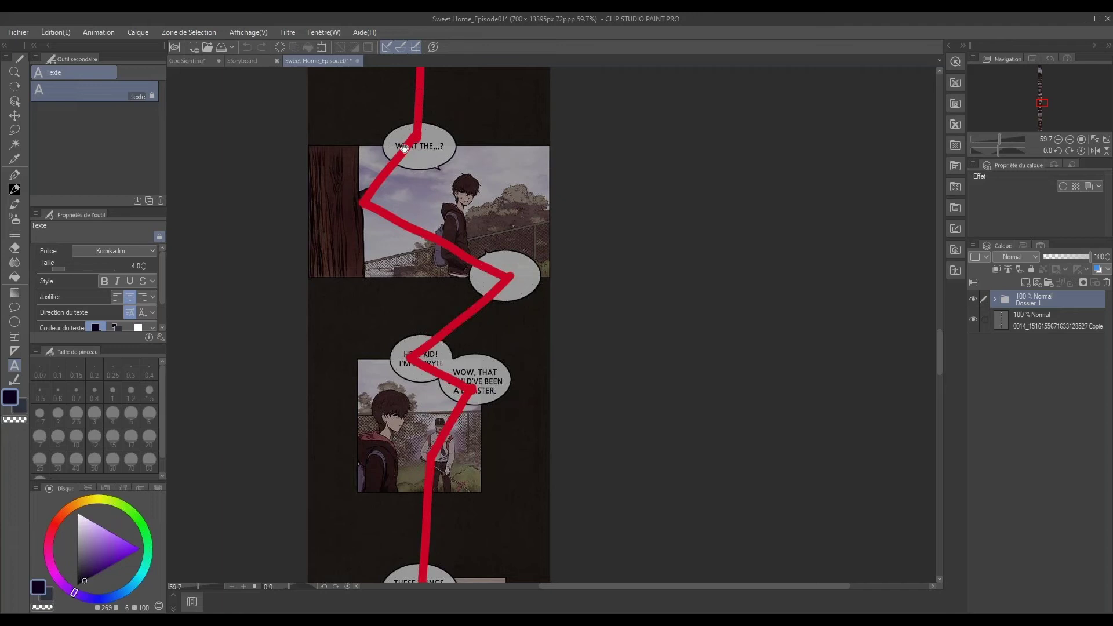
{"action": "mouse_move", "coordinate": [416, 128]}
{"action": "left_mouse_down"}
{"action": "mouse_move", "coordinate": [418, 197]}
{"action": "mouse_move", "coordinate": [425, 174]}
{"action": "left_mouse_up"}
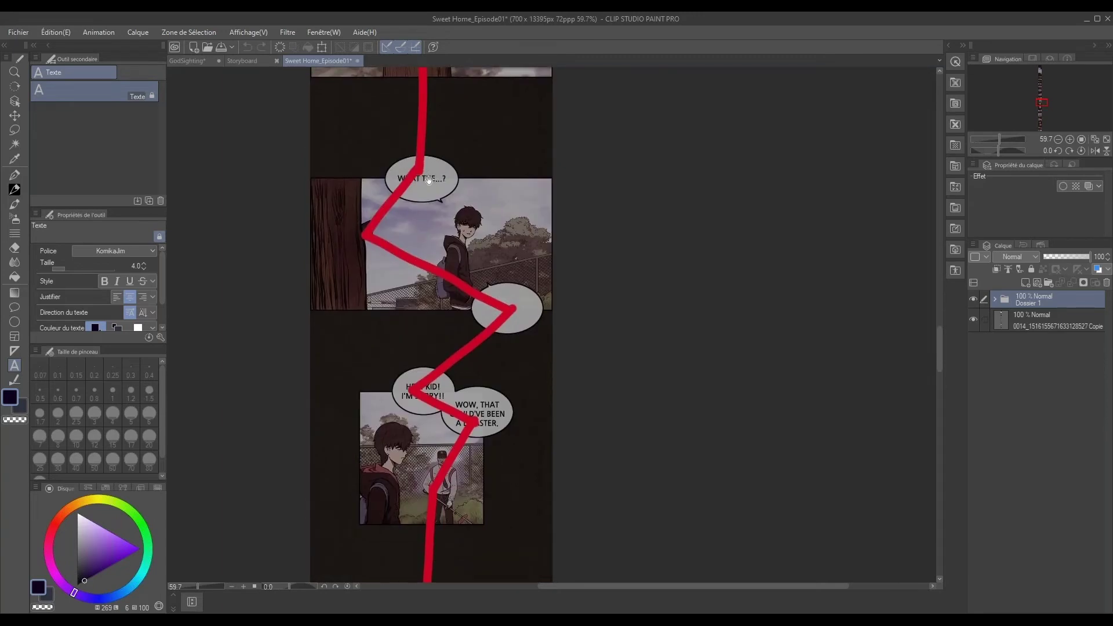
{"action": "mouse_move", "coordinate": [513, 352]}
{"action": "left_mouse_down"}
{"action": "mouse_move", "coordinate": [496, 312]}
{"action": "mouse_move", "coordinate": [491, 98]}
{"action": "left_mouse_up"}
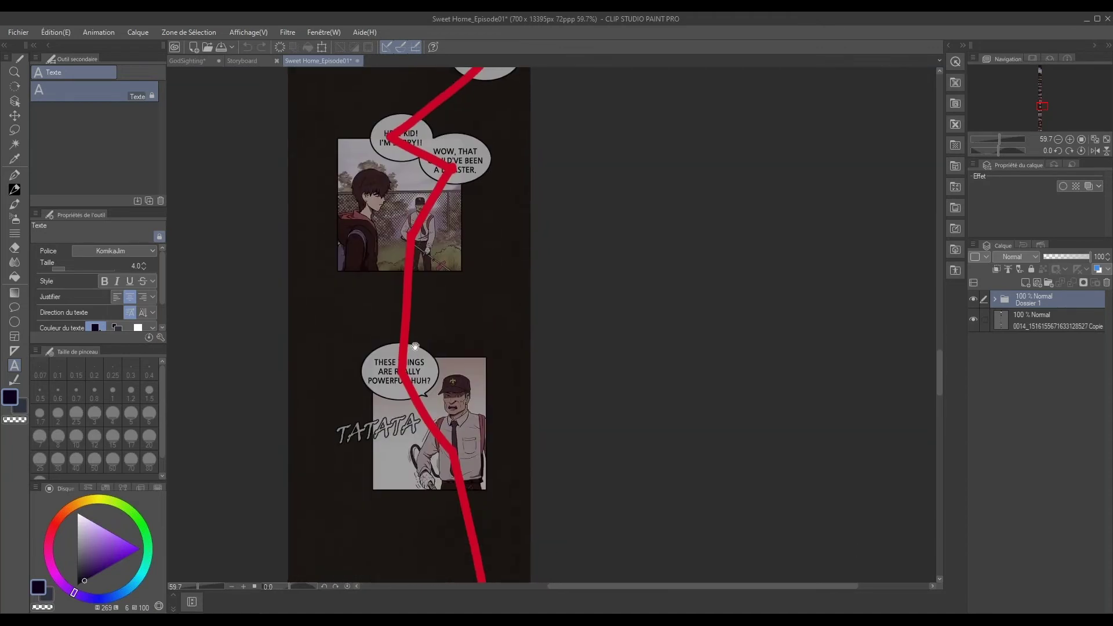
{"action": "scroll", "coordinate": [415, 347], "scroll_direction": "down", "scroll_amount": 5}
{"action": "scroll", "coordinate": [417, 232], "scroll_direction": "down", "scroll_amount": 3}
{"action": "scroll", "coordinate": [398, 406], "scroll_direction": "down", "scroll_amount": 5}
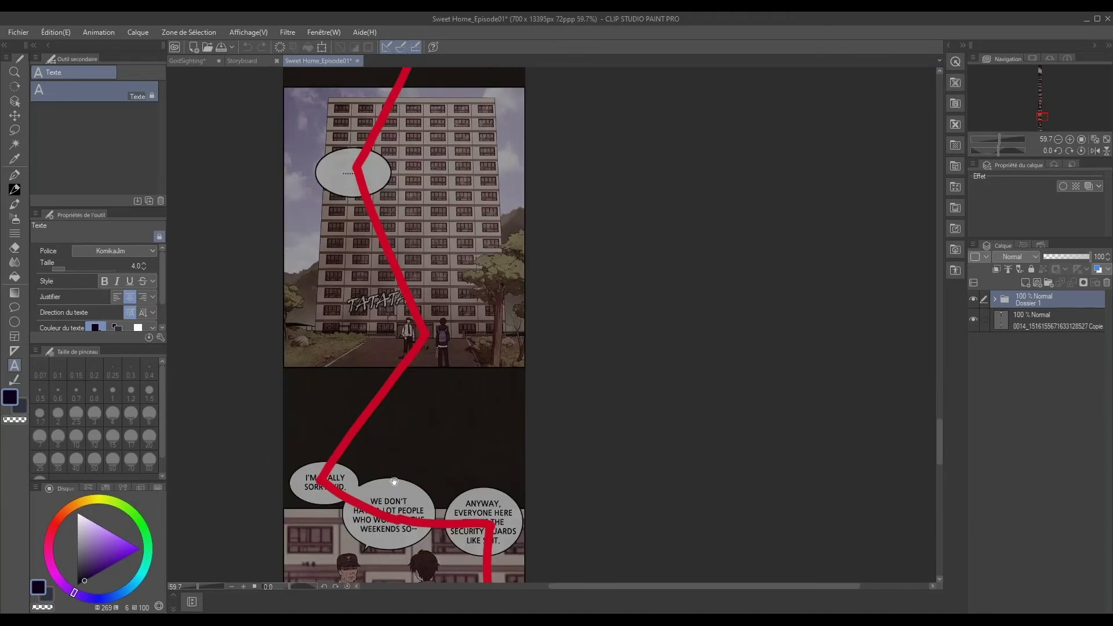
{"action": "scroll", "coordinate": [395, 482], "scroll_direction": "down", "scroll_amount": 4}
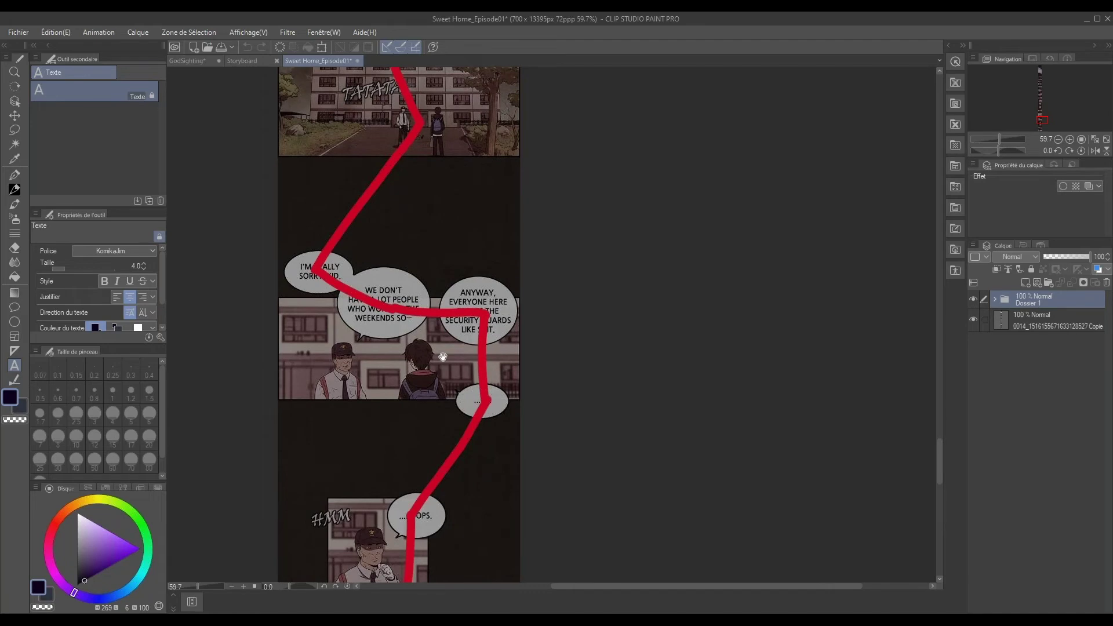
{"action": "scroll", "coordinate": [442, 302], "scroll_direction": "down", "scroll_amount": 3}
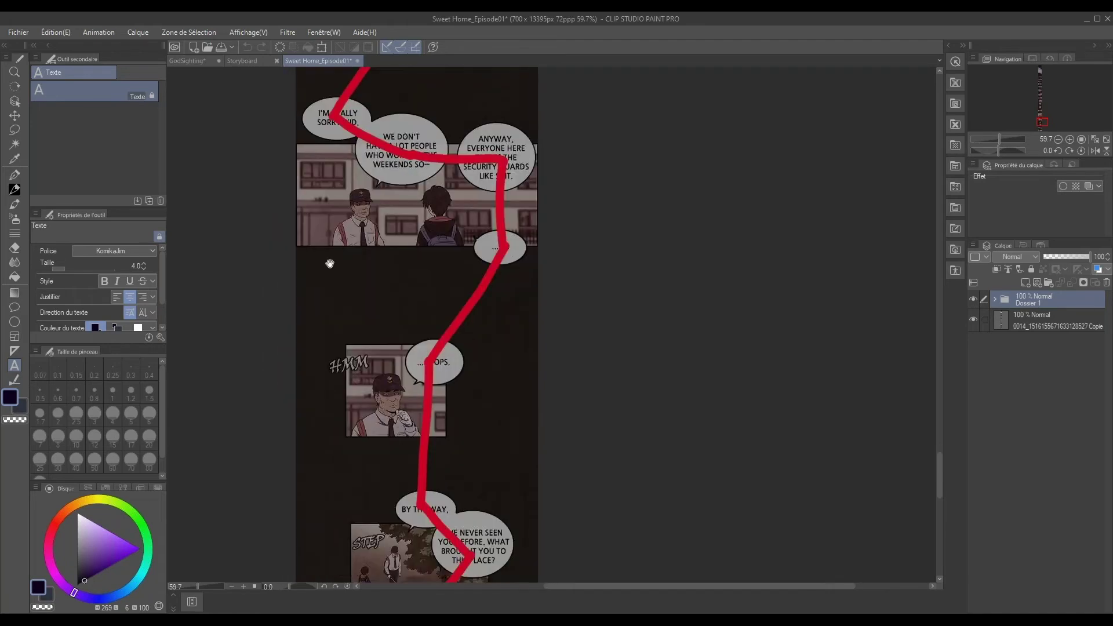
{"action": "mouse_move", "coordinate": [417, 276]}
{"action": "left_mouse_down"}
{"action": "mouse_move", "coordinate": [425, 345]}
{"action": "mouse_move", "coordinate": [423, 262]}
{"action": "left_mouse_up"}
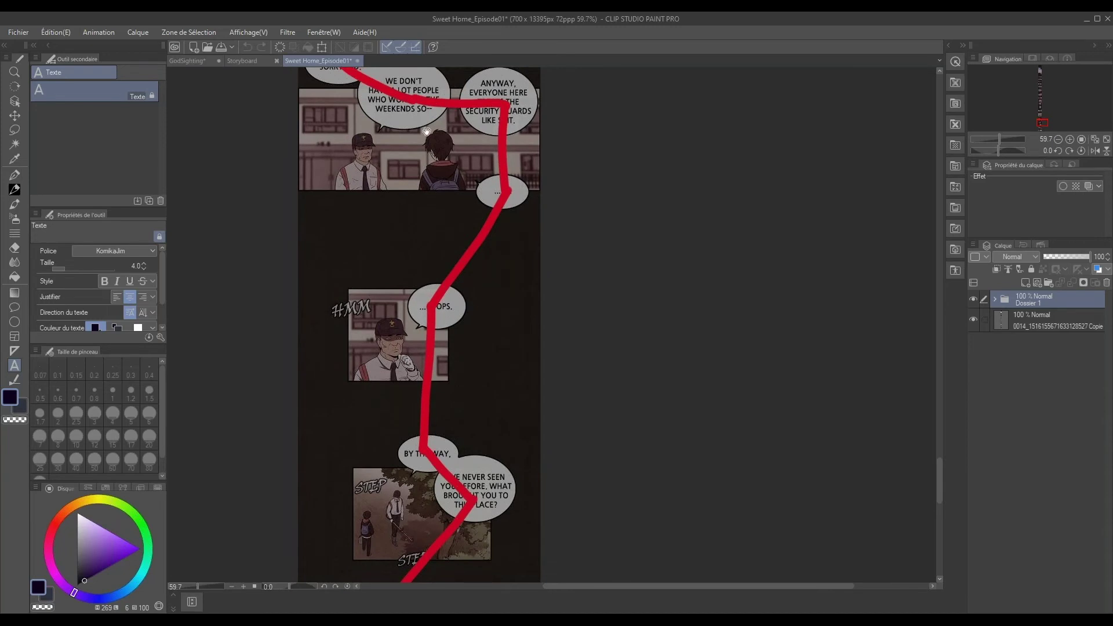
{"action": "scroll", "coordinate": [422, 232], "scroll_direction": "up", "scroll_amount": 7}
{"action": "scroll", "coordinate": [418, 197], "scroll_direction": "up", "scroll_amount": 5}
{"action": "scroll", "coordinate": [383, 232], "scroll_direction": "up", "scroll_amount": 4}
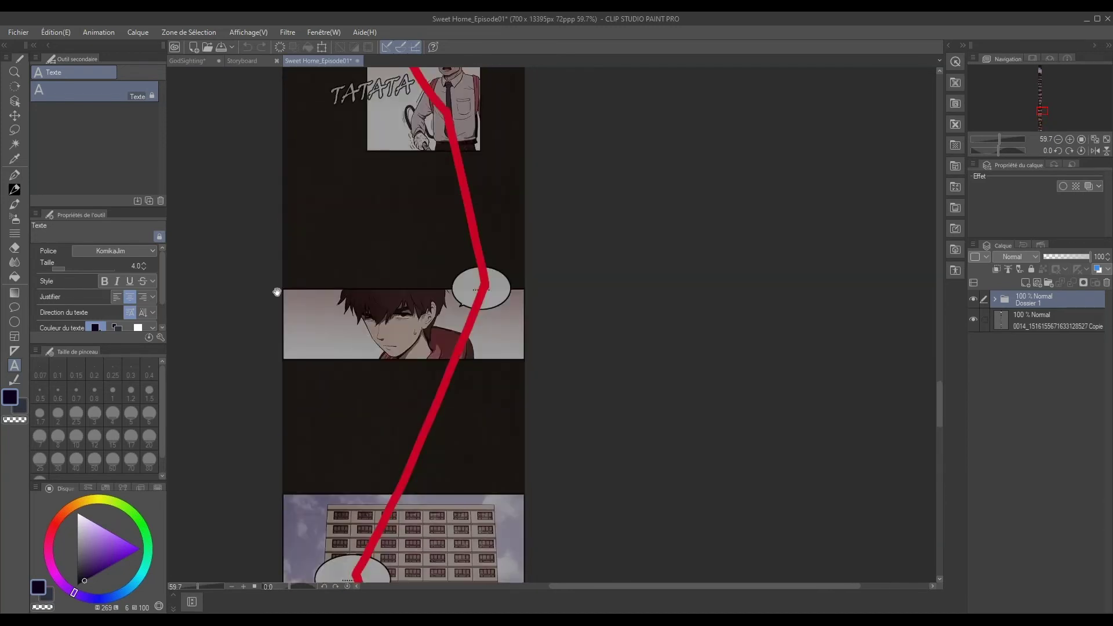
{"action": "left_click_drag", "start_coordinate": [457, 348], "coordinate": [434, 211]}
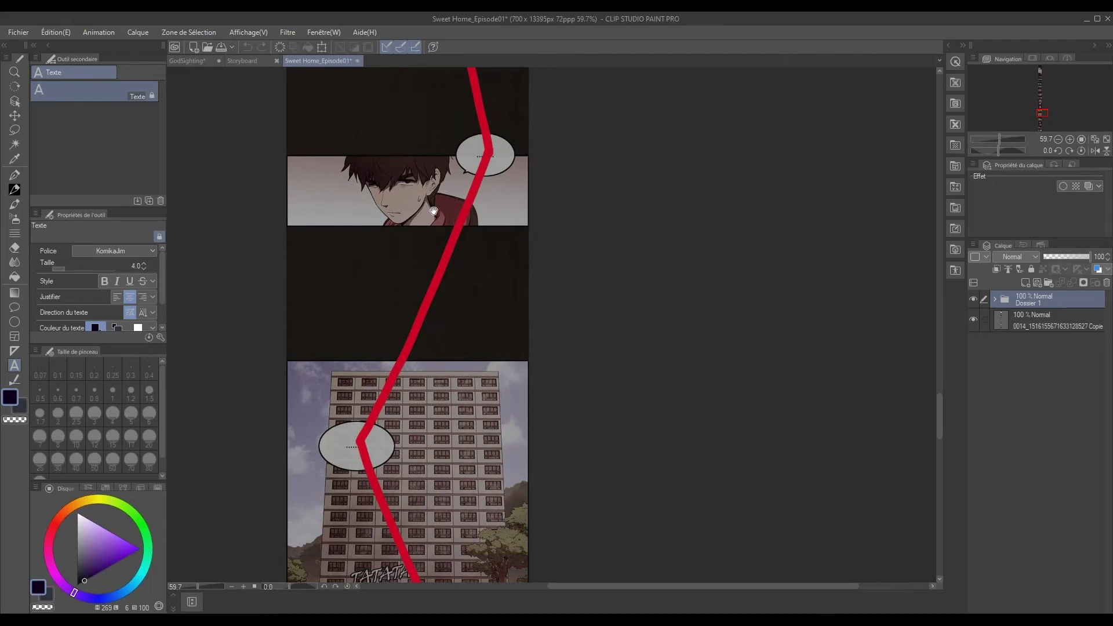
{"action": "scroll", "coordinate": [431, 244], "scroll_direction": "down", "scroll_amount": 4}
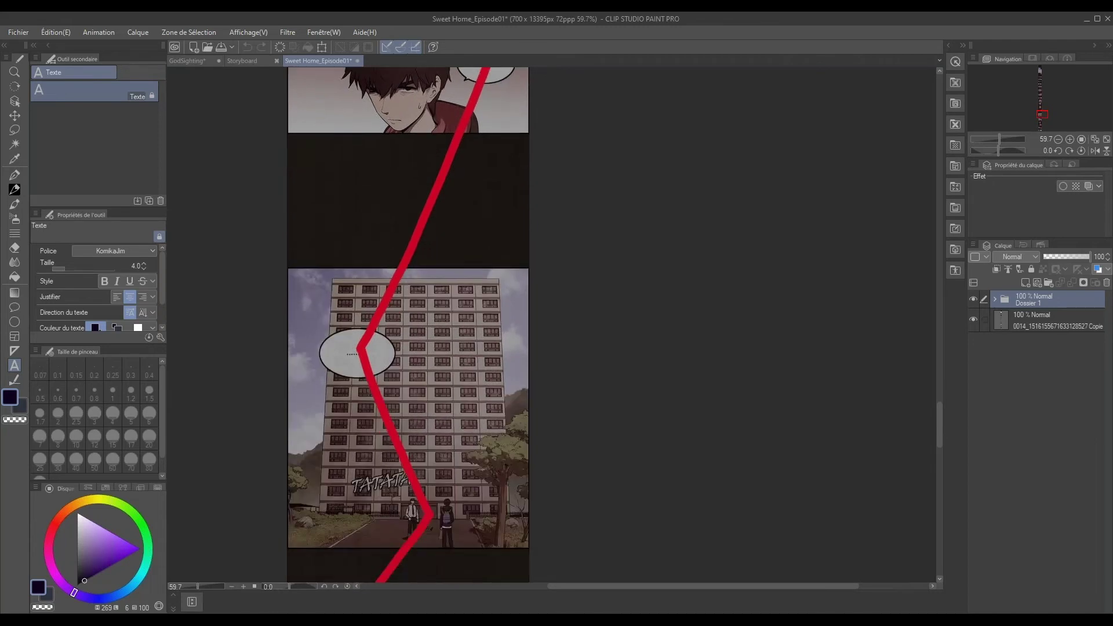
{"action": "scroll", "coordinate": [385, 348], "scroll_direction": "down", "scroll_amount": 4}
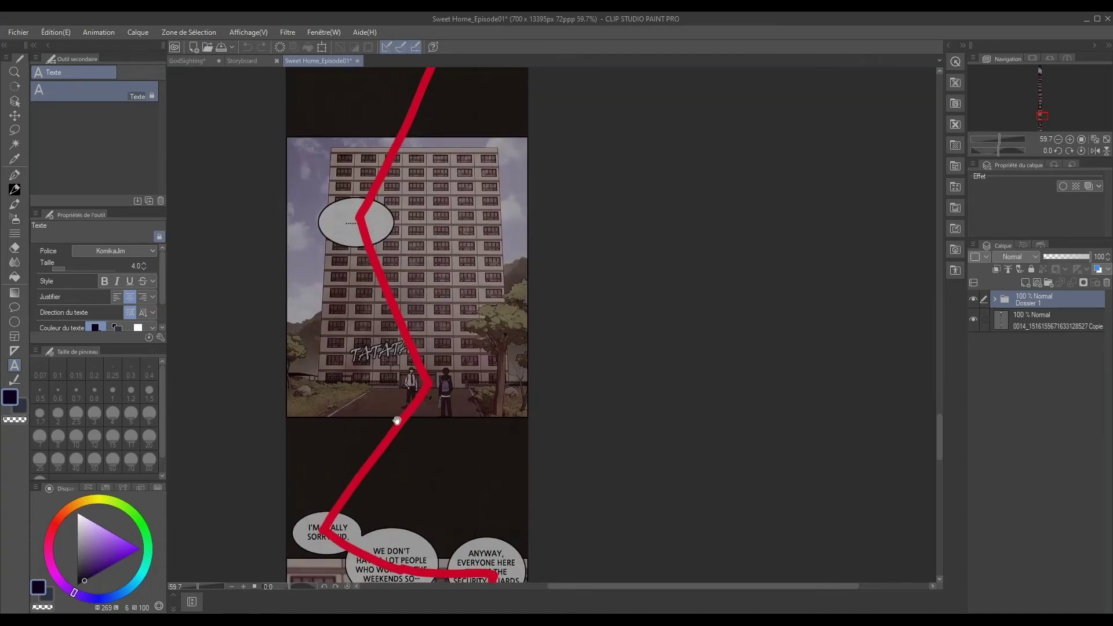
{"action": "scroll", "coordinate": [385, 348], "scroll_direction": "down", "scroll_amount": 10}
{"action": "scroll", "coordinate": [385, 347], "scroll_direction": "down", "scroll_amount": 7}
{"action": "left_click_drag", "start_coordinate": [385, 348], "coordinate": [384, 244]}
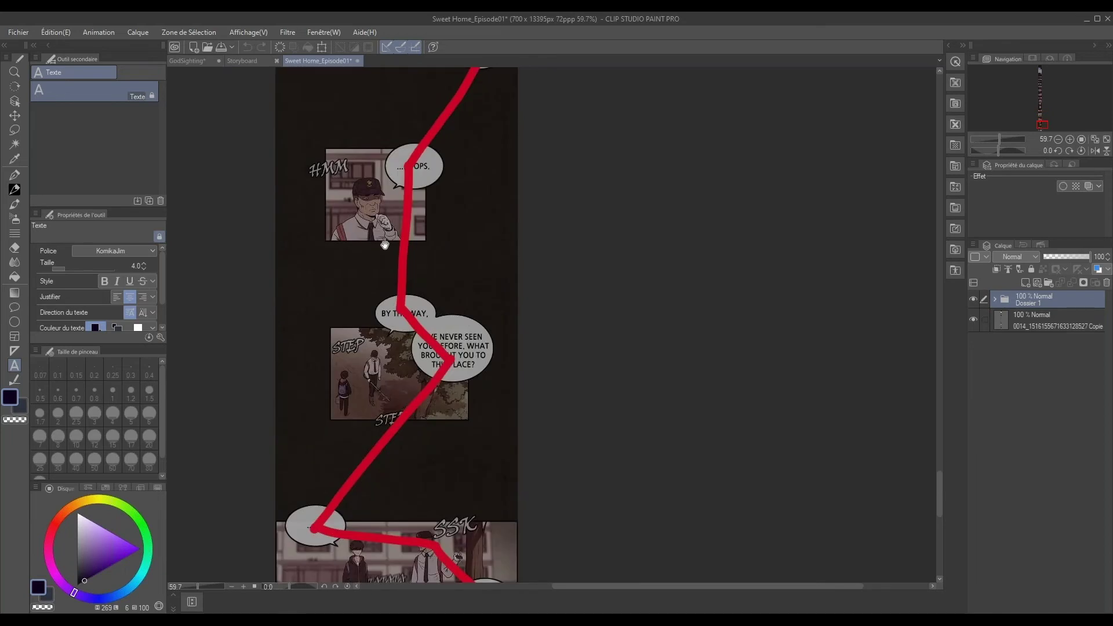
{"action": "scroll", "coordinate": [355, 196], "scroll_direction": "up", "scroll_amount": 1}
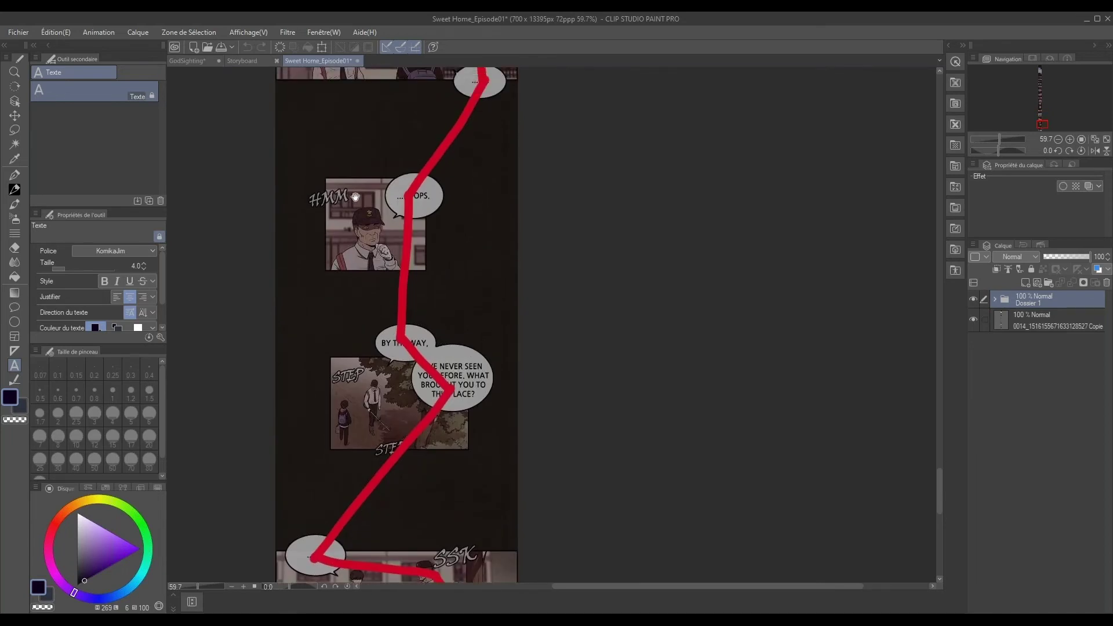
{"action": "left_click_drag", "start_coordinate": [396, 367], "coordinate": [390, 306]}
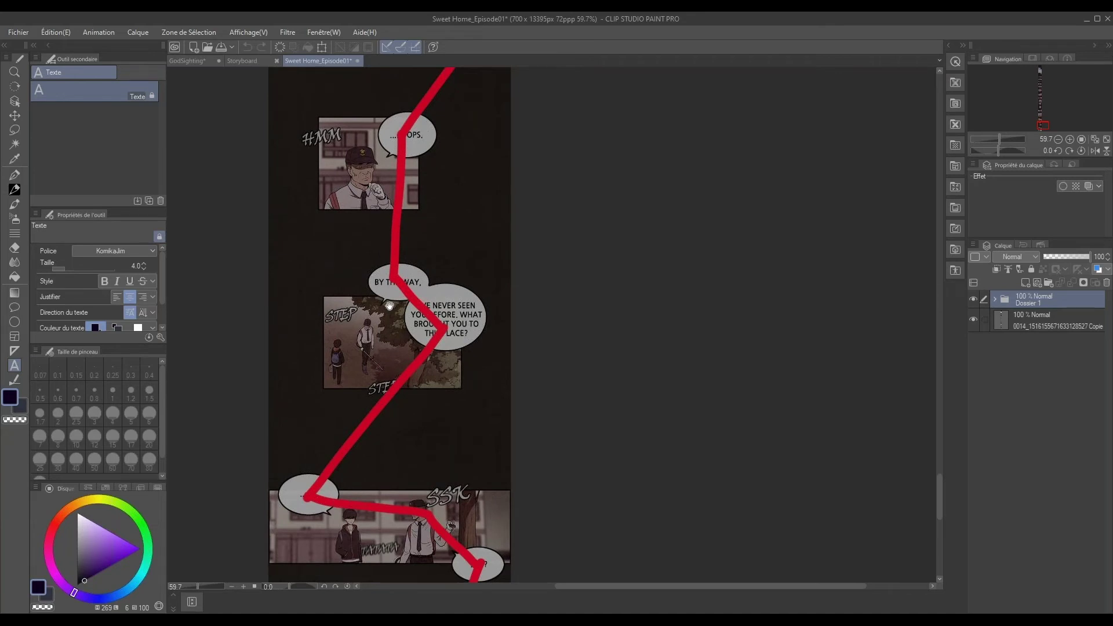
{"action": "scroll", "coordinate": [390, 302], "scroll_direction": "down", "scroll_amount": 5}
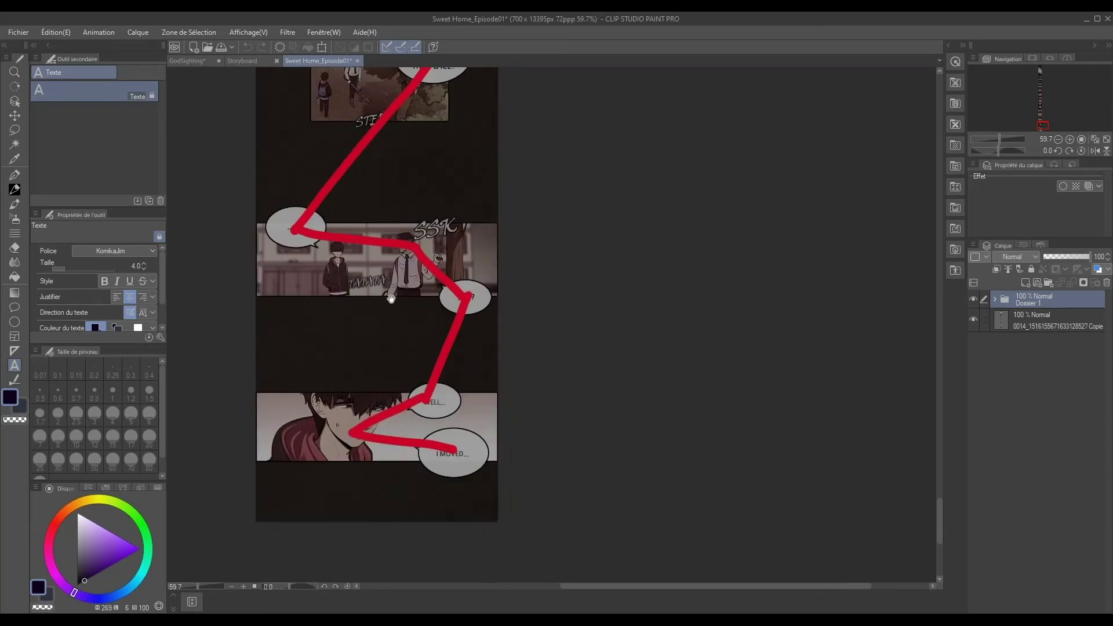
{"action": "scroll", "coordinate": [391, 406], "scroll_direction": "up", "scroll_amount": 3}
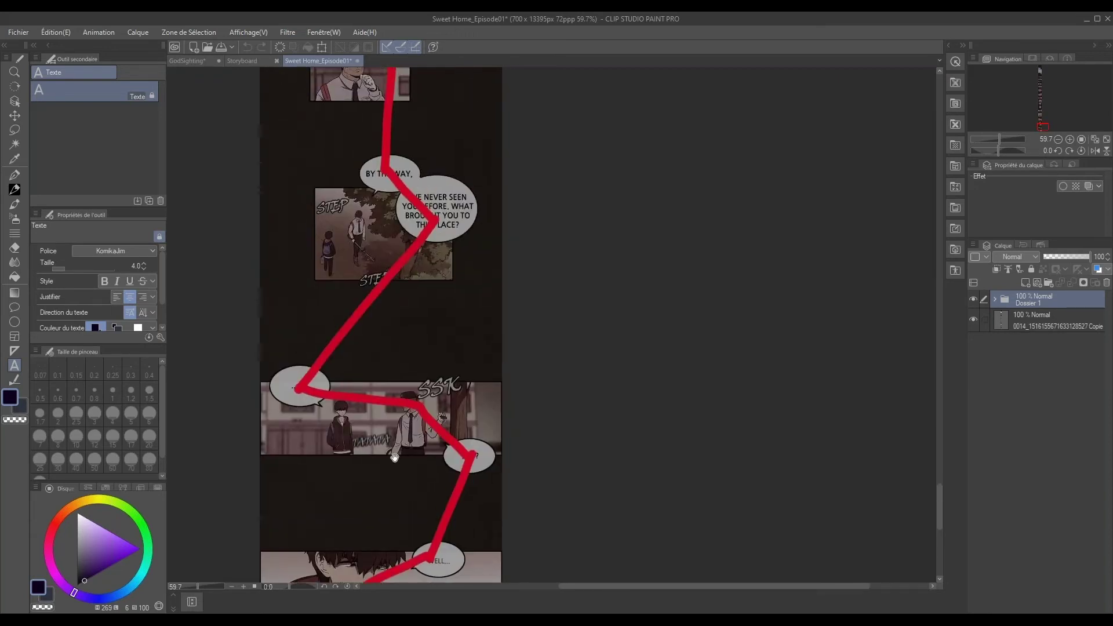
{"action": "scroll", "coordinate": [394, 458], "scroll_direction": "up", "scroll_amount": 3}
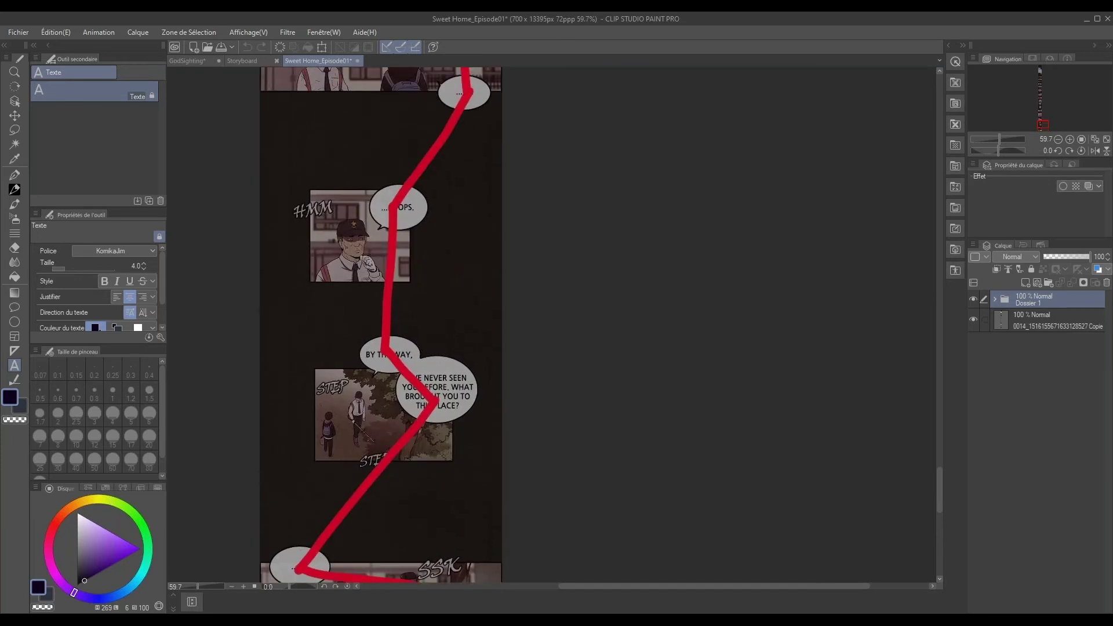
{"action": "scroll", "coordinate": [406, 347], "scroll_direction": "up", "scroll_amount": 5}
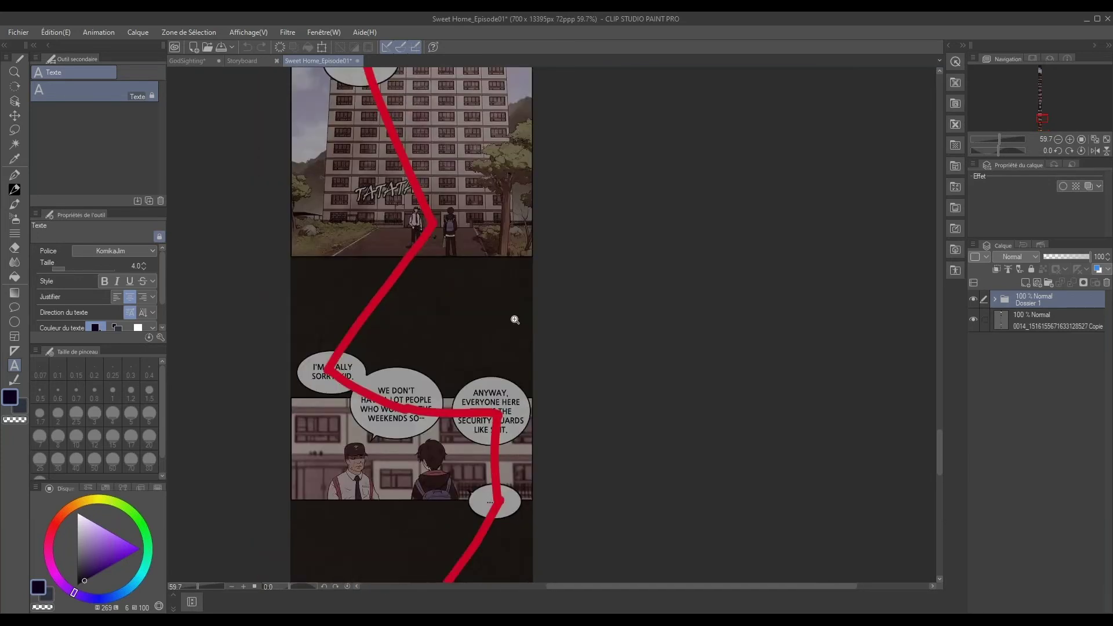
{"action": "scroll", "coordinate": [458, 219], "scroll_direction": "down", "scroll_amount": 10}
Zoom in on the Pu Kang panel and hide Dossier 1 to remove the red reading line.
{"action": "scroll", "coordinate": [429, 199], "scroll_direction": "up", "scroll_amount": 3}
{"action": "scroll", "coordinate": [429, 199], "scroll_direction": "down", "scroll_amount": 4}
{"action": "left_click_drag", "start_coordinate": [429, 290], "coordinate": [429, 465]}
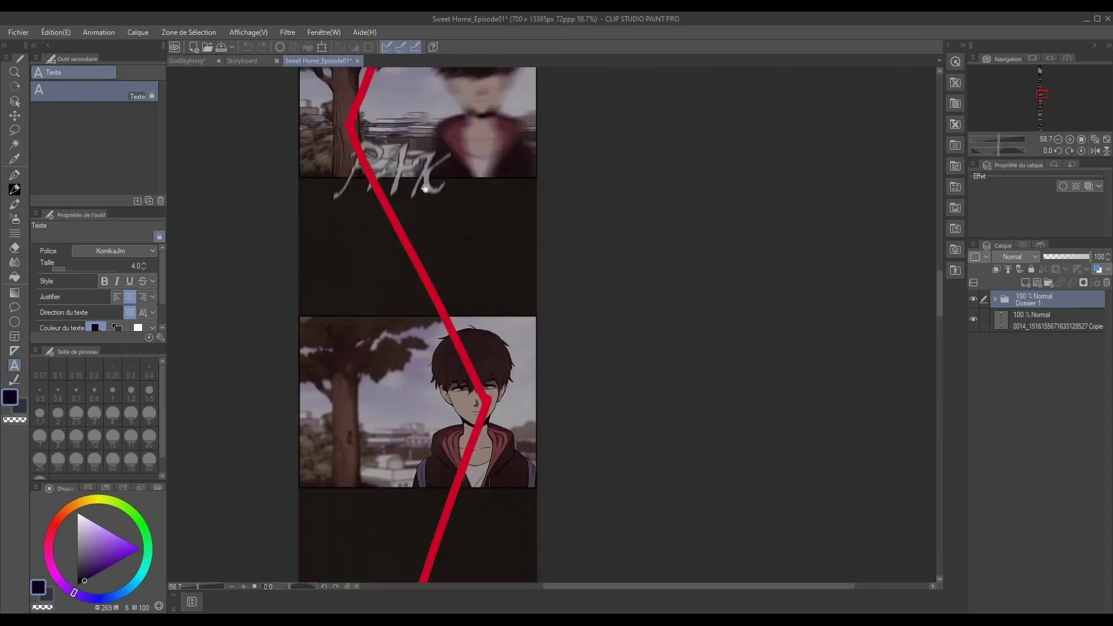
{"action": "left_click_drag", "start_coordinate": [426, 188], "coordinate": [418, 445]}
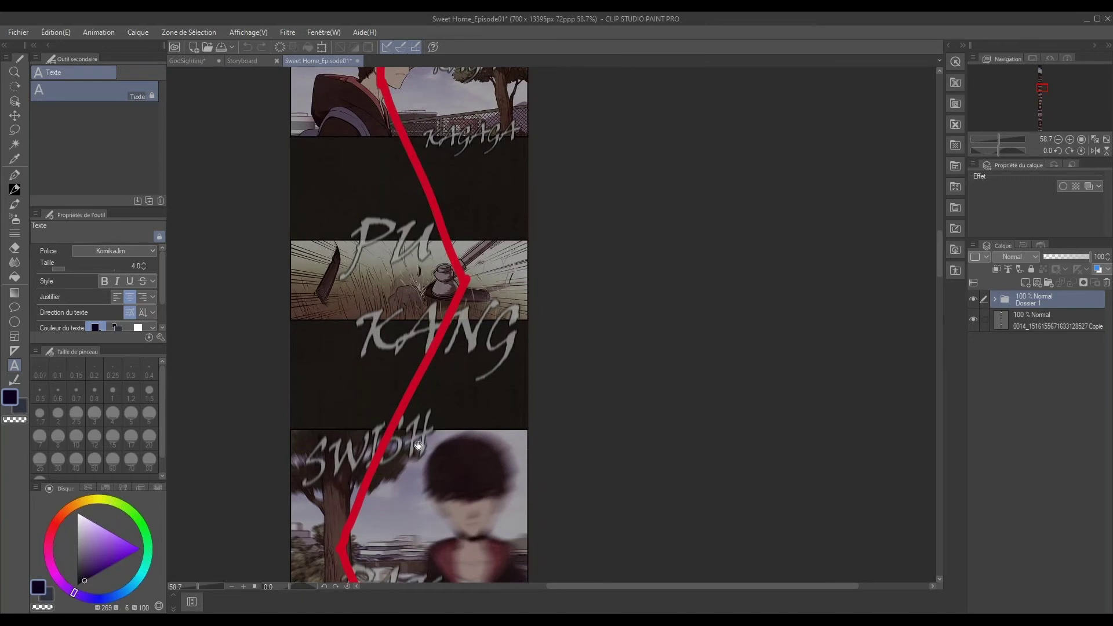
{"action": "left_click_drag", "start_coordinate": [435, 275], "coordinate": [452, 580]}
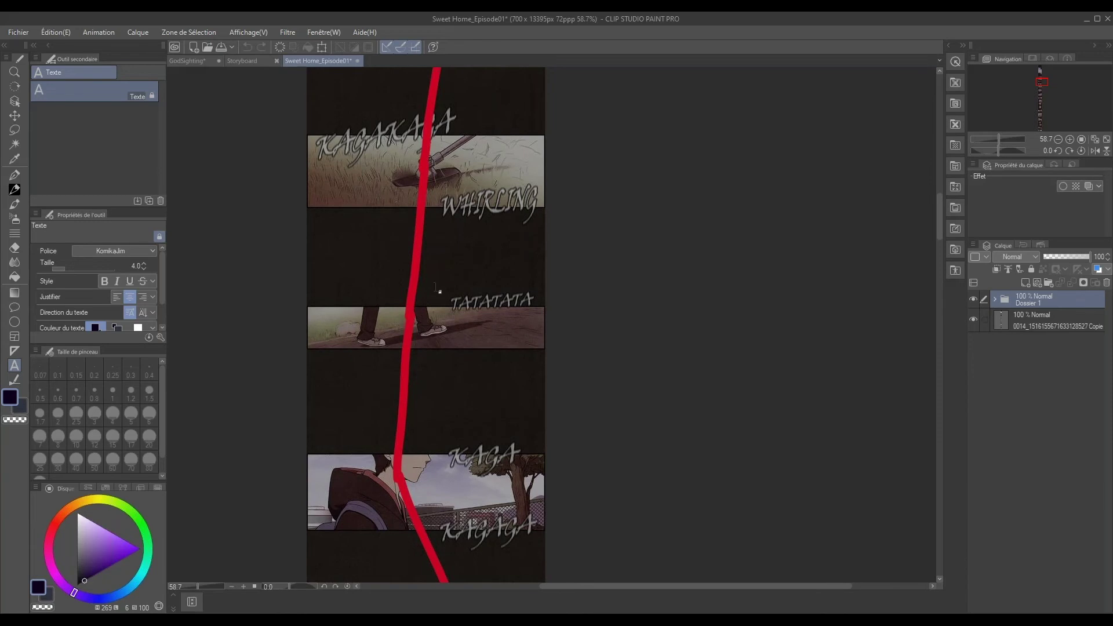
{"action": "scroll", "coordinate": [417, 433], "scroll_direction": "down", "scroll_amount": 3}
{"action": "left_click", "coordinate": [438, 434]}
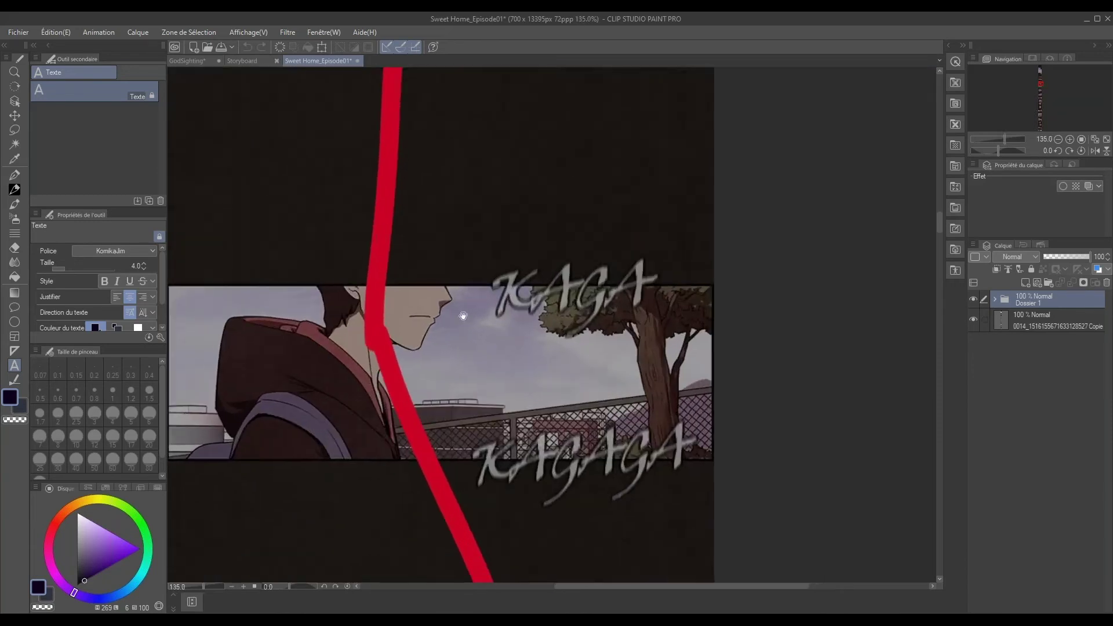
{"action": "scroll", "coordinate": [489, 418], "scroll_direction": "down", "scroll_amount": 5}
{"action": "scroll", "coordinate": [521, 406], "scroll_direction": "down", "scroll_amount": 2}
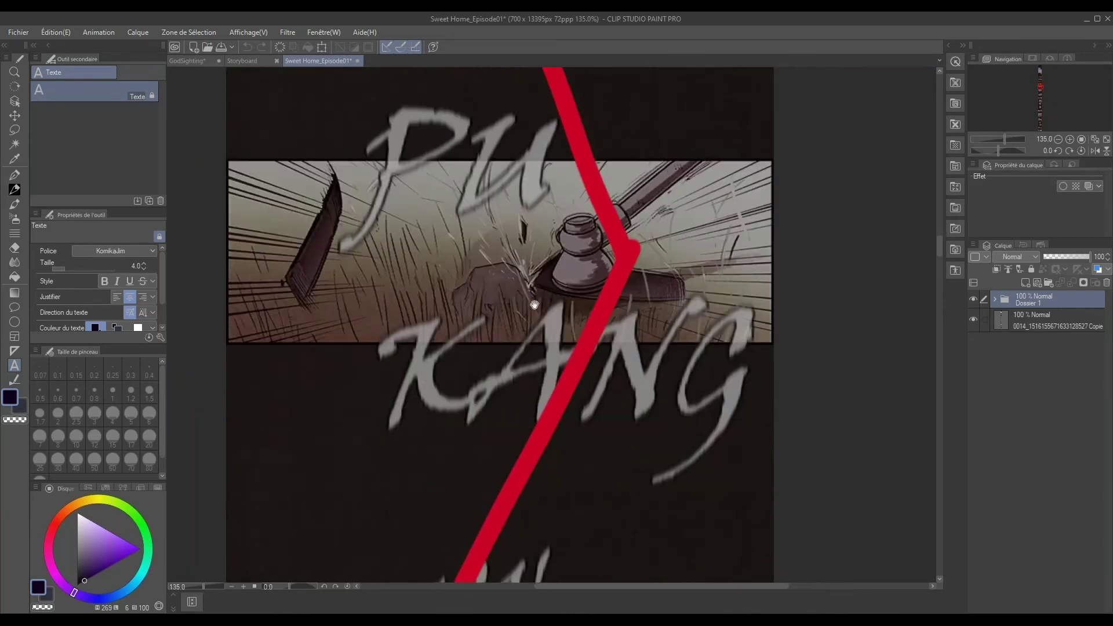
{"action": "left_click", "coordinate": [974, 298]}
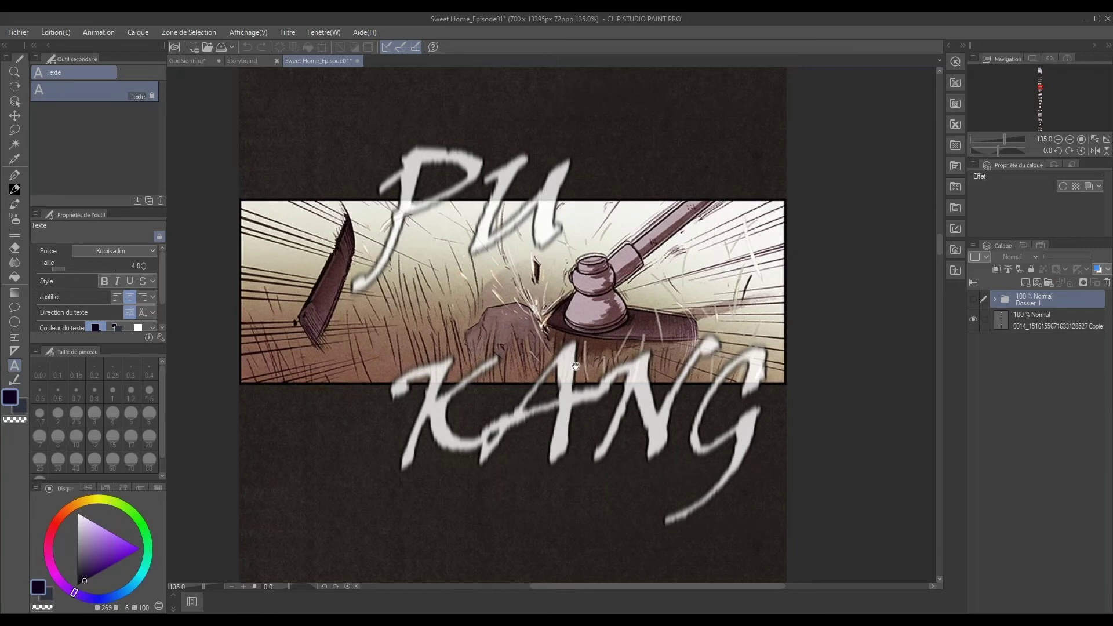
{"action": "scroll", "coordinate": [600, 332], "scroll_direction": "down", "scroll_amount": 2}
{"action": "scroll", "coordinate": [591, 290], "scroll_direction": "down", "scroll_amount": 4}
{"action": "scroll", "coordinate": [586, 255], "scroll_direction": "down", "scroll_amount": 4}
{"action": "left_click_drag", "start_coordinate": [585, 253], "coordinate": [587, 281]}
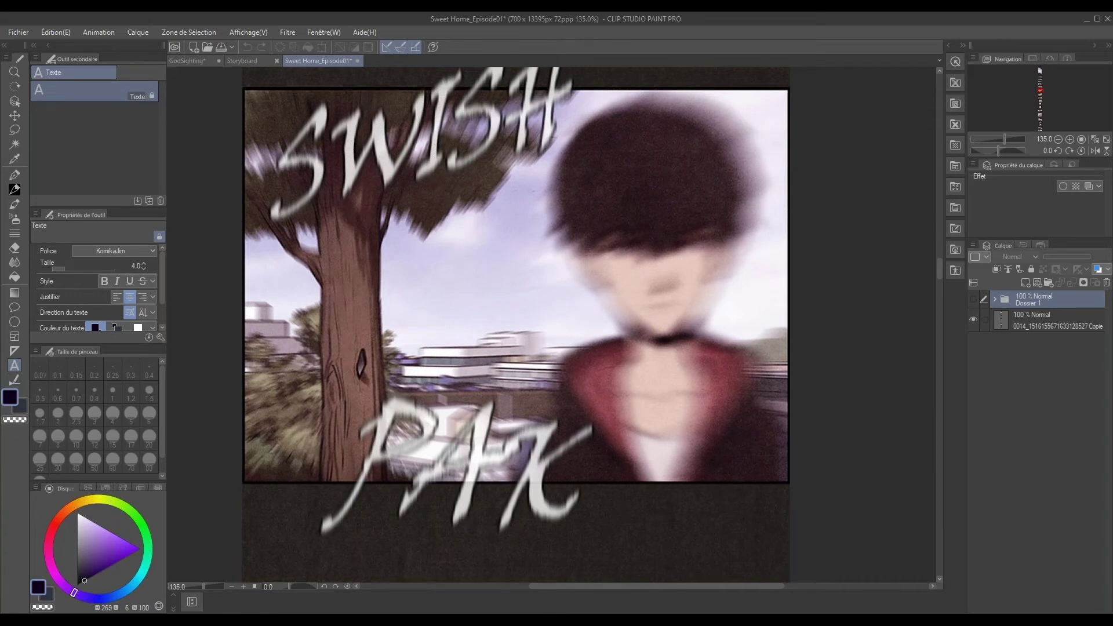
{"action": "scroll", "coordinate": [556, 365], "scroll_direction": "down", "scroll_amount": 1}
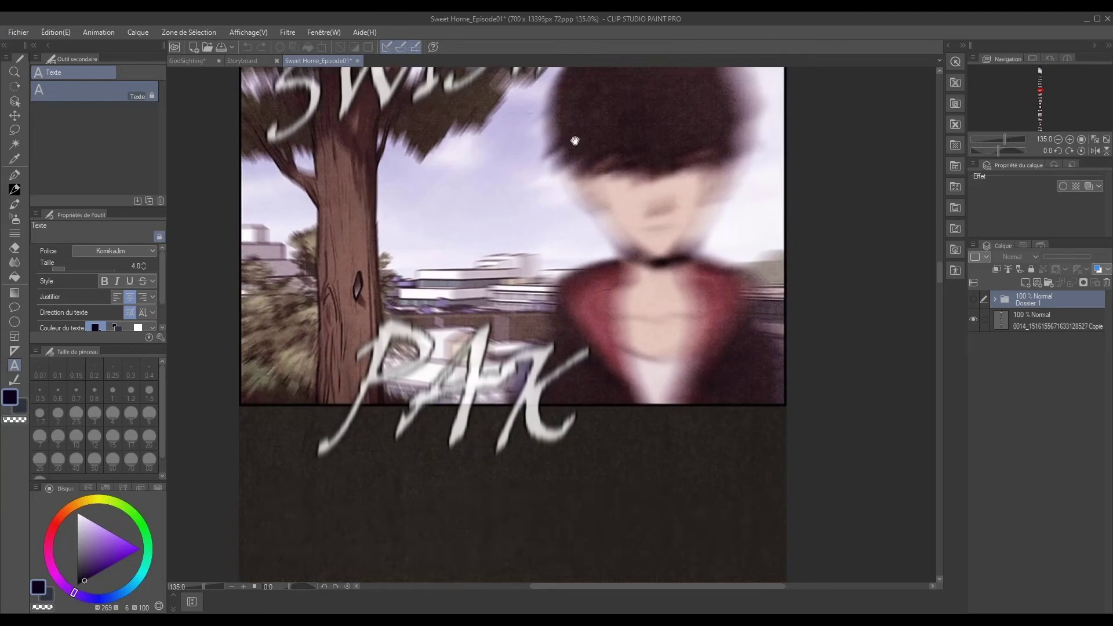
{"action": "scroll", "coordinate": [545, 377], "scroll_direction": "down", "scroll_amount": 3}
{"action": "scroll", "coordinate": [533, 387], "scroll_direction": "down", "scroll_amount": 2}
{"action": "scroll", "coordinate": [533, 388], "scroll_direction": "down", "scroll_amount": 1}
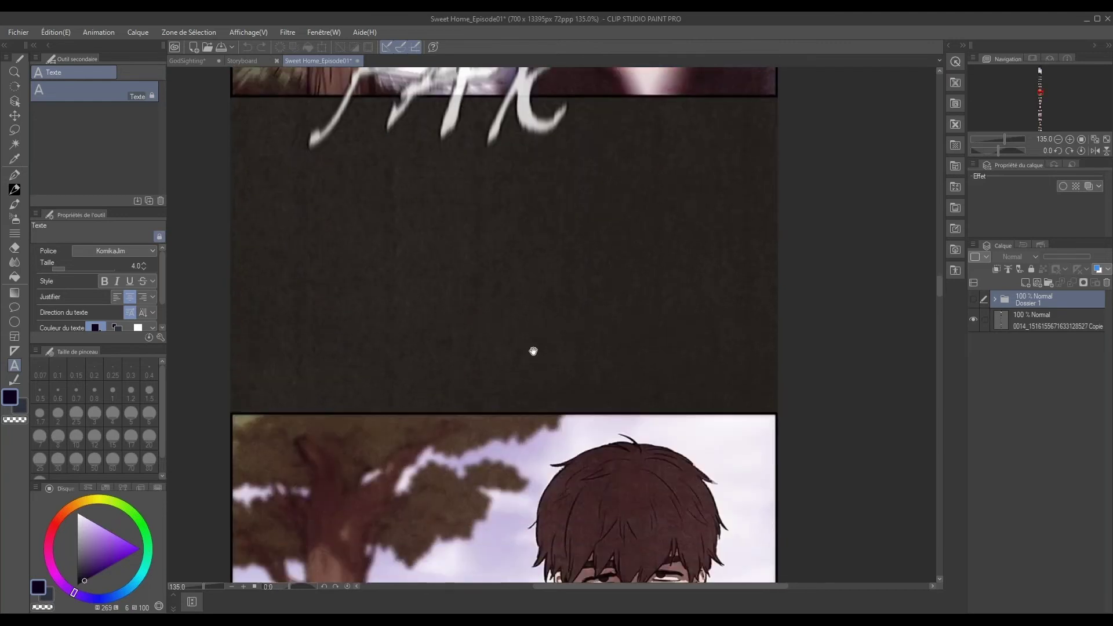
{"action": "scroll", "coordinate": [533, 350], "scroll_direction": "down", "scroll_amount": 1}
{"action": "scroll", "coordinate": [539, 289], "scroll_direction": "down", "scroll_amount": 4}
{"action": "scroll", "coordinate": [533, 285], "scroll_direction": "down", "scroll_amount": 1}
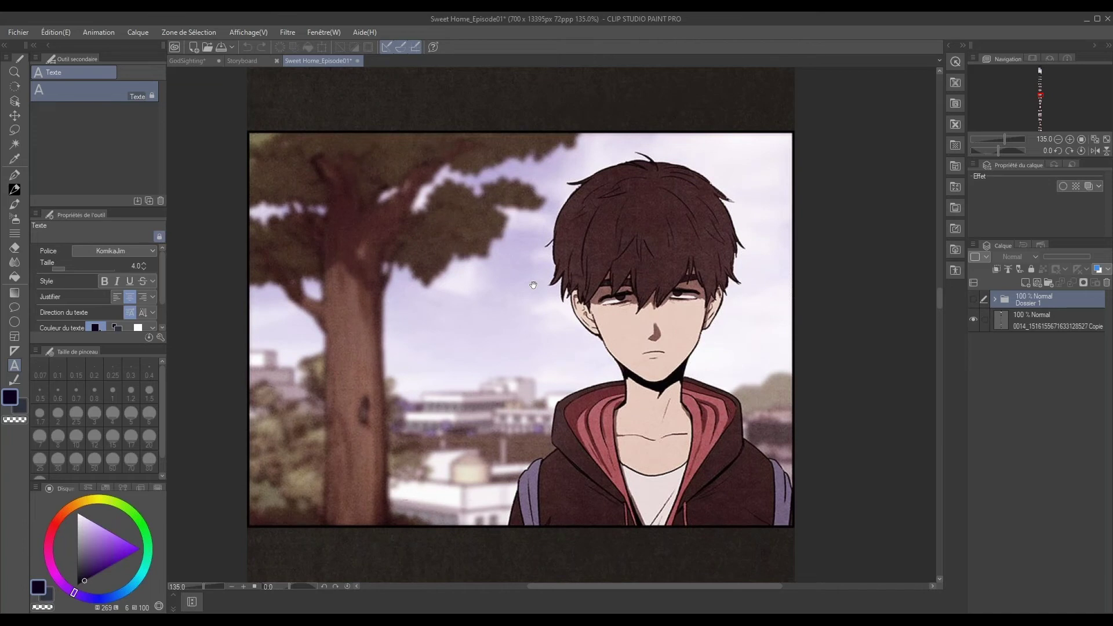
{"action": "scroll", "coordinate": [544, 288], "scroll_direction": "down", "scroll_amount": 5}
{"action": "scroll", "coordinate": [548, 308], "scroll_direction": "down", "scroll_amount": 4}
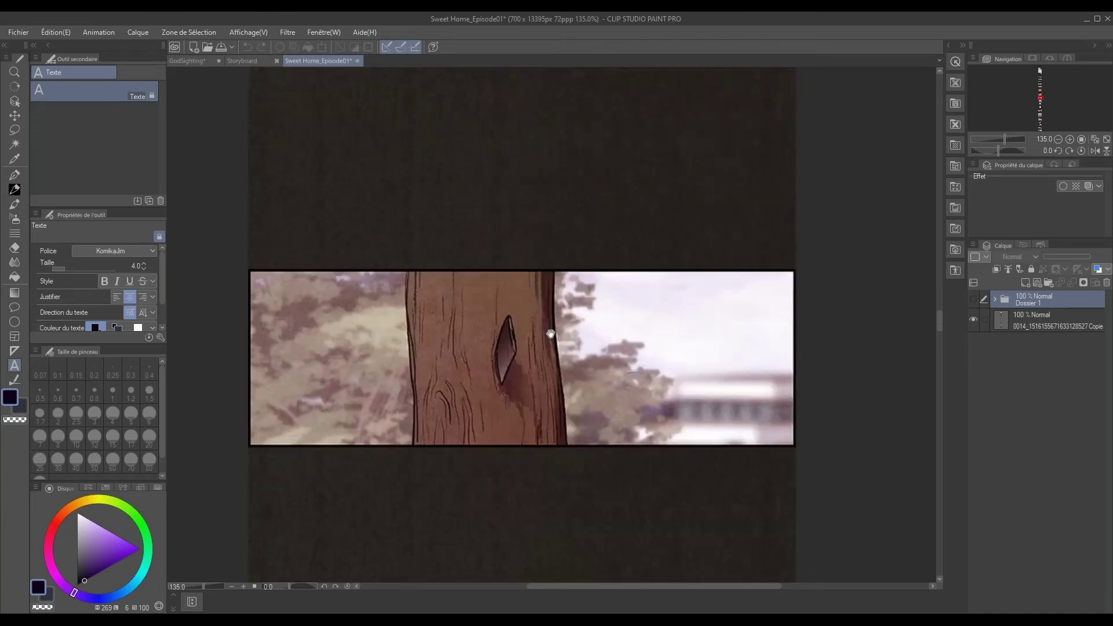
{"action": "scroll", "coordinate": [551, 330], "scroll_direction": "down", "scroll_amount": 3}
{"action": "scroll", "coordinate": [532, 174], "scroll_direction": "down", "scroll_amount": 5}
{"action": "scroll", "coordinate": [536, 232], "scroll_direction": "down", "scroll_amount": 1}
{"action": "scroll", "coordinate": [540, 289], "scroll_direction": "down", "scroll_amount": 1}
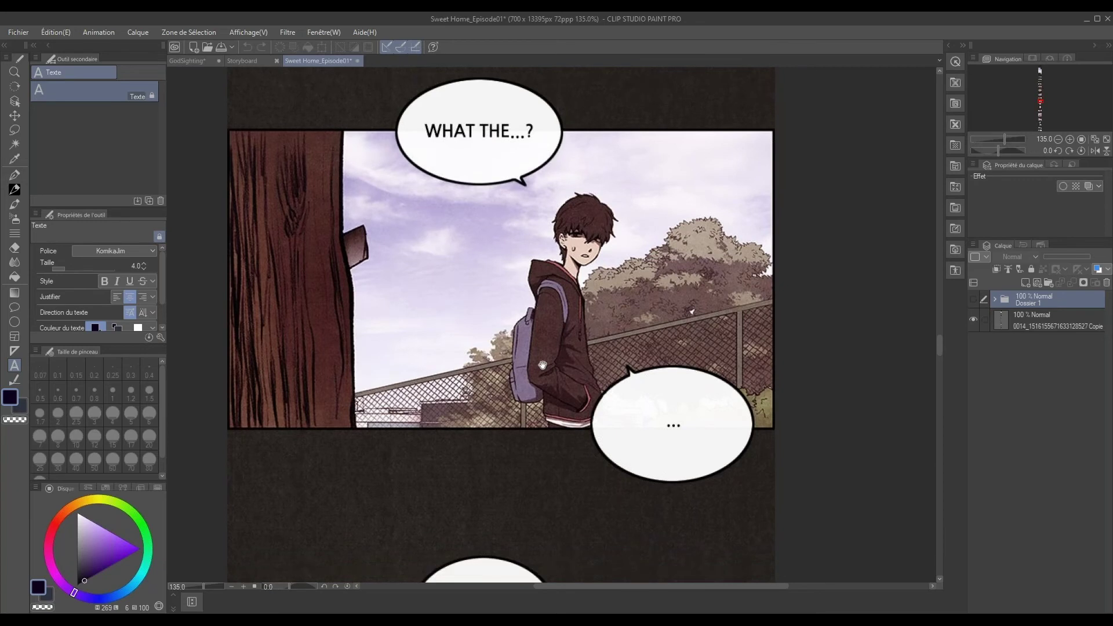
{"action": "scroll", "coordinate": [545, 360], "scroll_direction": "down", "scroll_amount": 2}
{"action": "scroll", "coordinate": [544, 360], "scroll_direction": "down", "scroll_amount": 2}
{"action": "scroll", "coordinate": [545, 342], "scroll_direction": "down", "scroll_amount": 4}
{"action": "scroll", "coordinate": [548, 321], "scroll_direction": "down", "scroll_amount": 4}
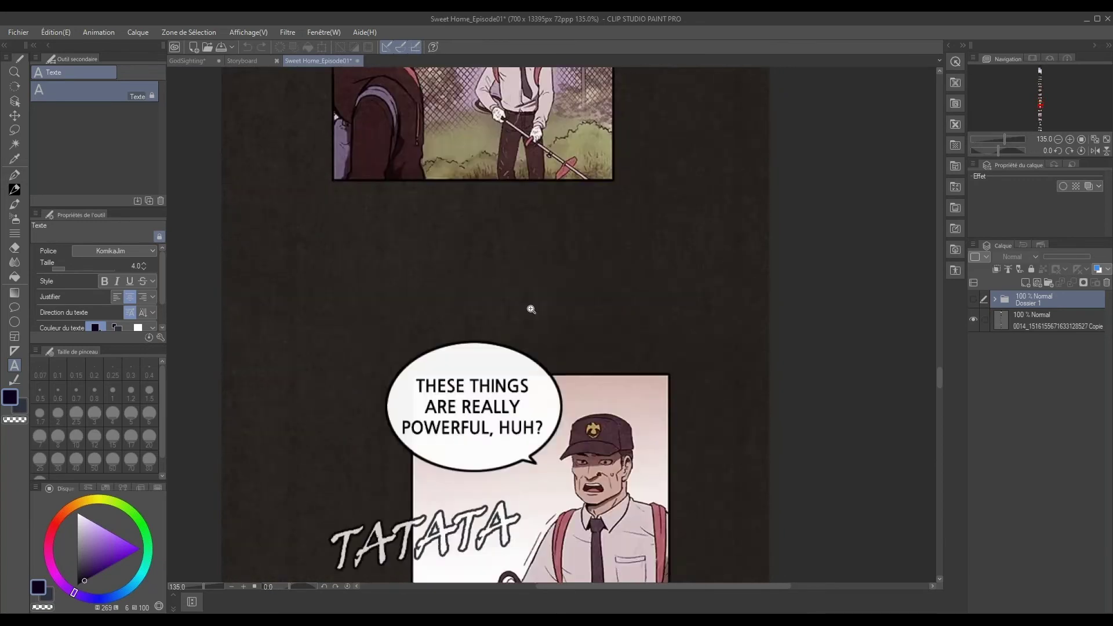
{"action": "scroll", "coordinate": [522, 350], "scroll_direction": "down", "scroll_amount": 3}
{"action": "scroll", "coordinate": [522, 350], "scroll_direction": "down", "scroll_amount": 1}
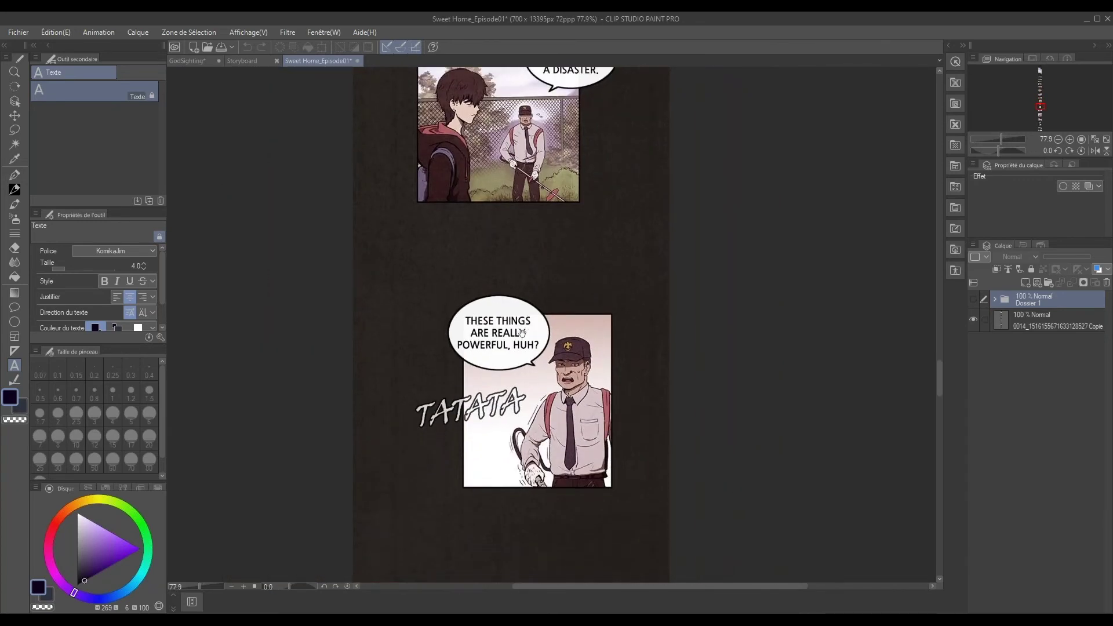
Scroll back up through the Sweet Home episode's panels.
{"action": "scroll", "coordinate": [522, 332], "scroll_direction": "up", "scroll_amount": 1}
{"action": "scroll", "coordinate": [522, 332], "scroll_direction": "down", "scroll_amount": 2}
{"action": "scroll", "coordinate": [521, 332], "scroll_direction": "up", "scroll_amount": 4}
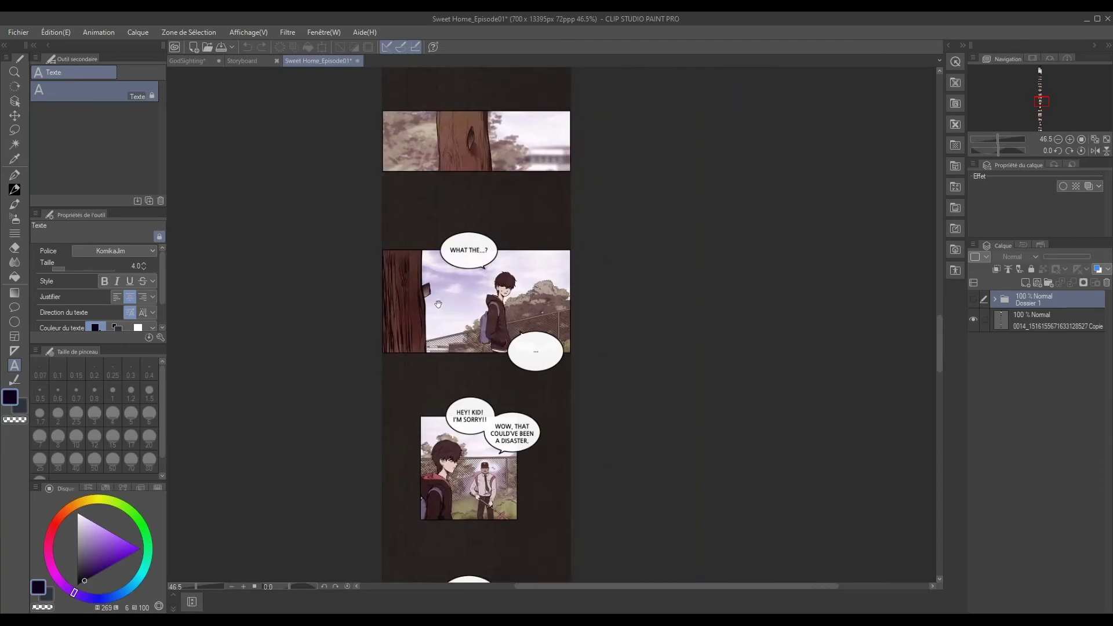
{"action": "scroll", "coordinate": [438, 305], "scroll_direction": "up", "scroll_amount": 5}
{"action": "scroll", "coordinate": [436, 313], "scroll_direction": "down", "scroll_amount": 2}
{"action": "scroll", "coordinate": [435, 315], "scroll_direction": "up", "scroll_amount": 2}
{"action": "scroll", "coordinate": [436, 249], "scroll_direction": "up", "scroll_amount": 1}
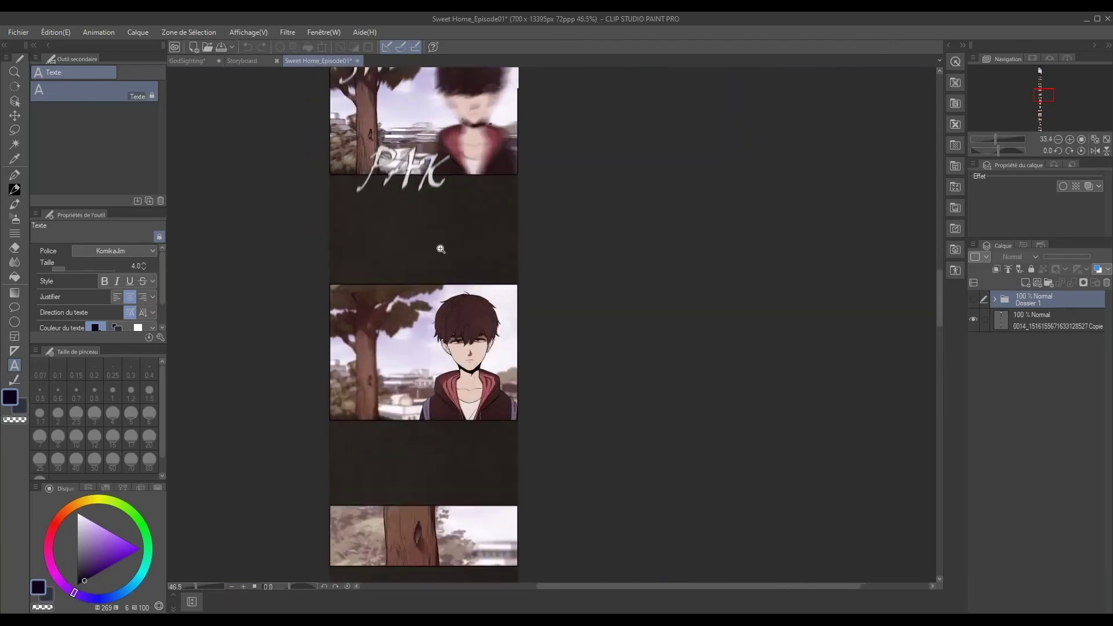
{"action": "scroll", "coordinate": [436, 347], "scroll_direction": "up", "scroll_amount": 1}
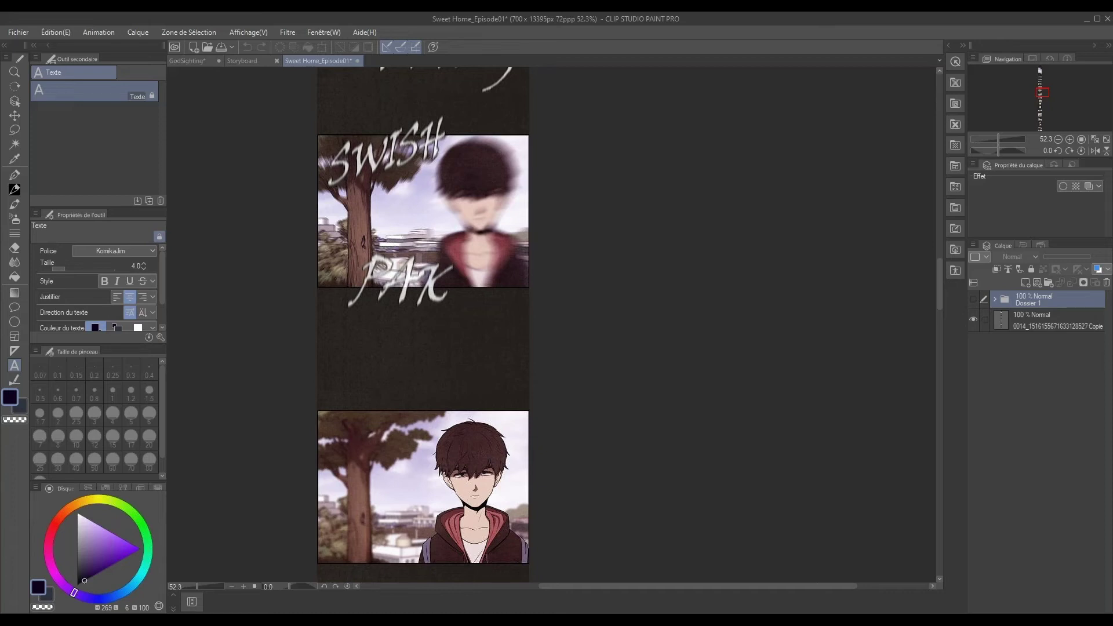
Finish scrolling up the episode and switch to the Storyboard document.
{"action": "scroll", "coordinate": [414, 196], "scroll_direction": "up", "scroll_amount": 2}
{"action": "scroll", "coordinate": [435, 363], "scroll_direction": "up", "scroll_amount": 5}
{"action": "scroll", "coordinate": [483, 218], "scroll_direction": "down", "scroll_amount": 2}
{"action": "scroll", "coordinate": [483, 218], "scroll_direction": "up", "scroll_amount": 3}
{"action": "scroll", "coordinate": [483, 217], "scroll_direction": "up", "scroll_amount": 2}
{"action": "scroll", "coordinate": [494, 179], "scroll_direction": "up", "scroll_amount": 5}
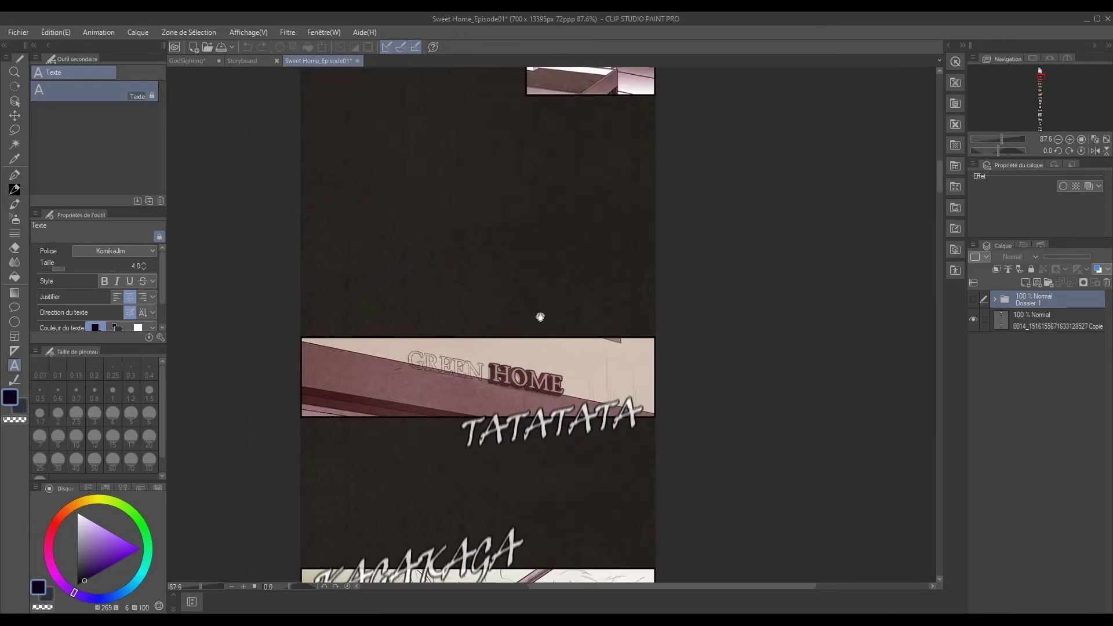
{"action": "scroll", "coordinate": [539, 315], "scroll_direction": "up", "scroll_amount": 5}
{"action": "scroll", "coordinate": [546, 393], "scroll_direction": "up", "scroll_amount": 2}
{"action": "scroll", "coordinate": [497, 226], "scroll_direction": "up", "scroll_amount": 5}
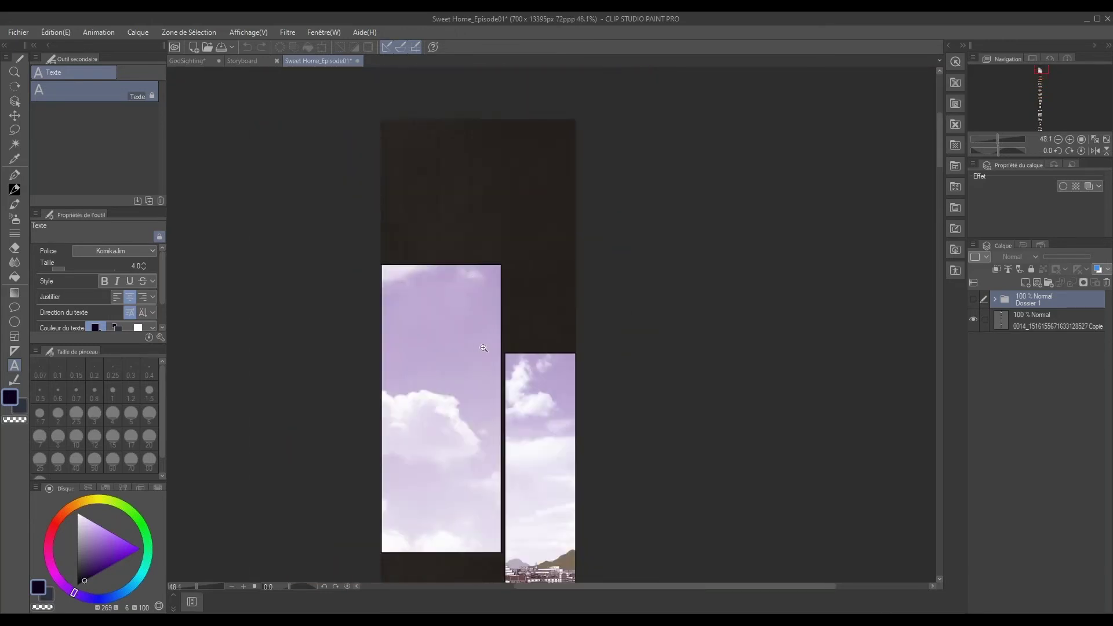
{"action": "scroll", "coordinate": [474, 278], "scroll_direction": "up", "scroll_amount": 2}
{"action": "left_click", "coordinate": [251, 65]}
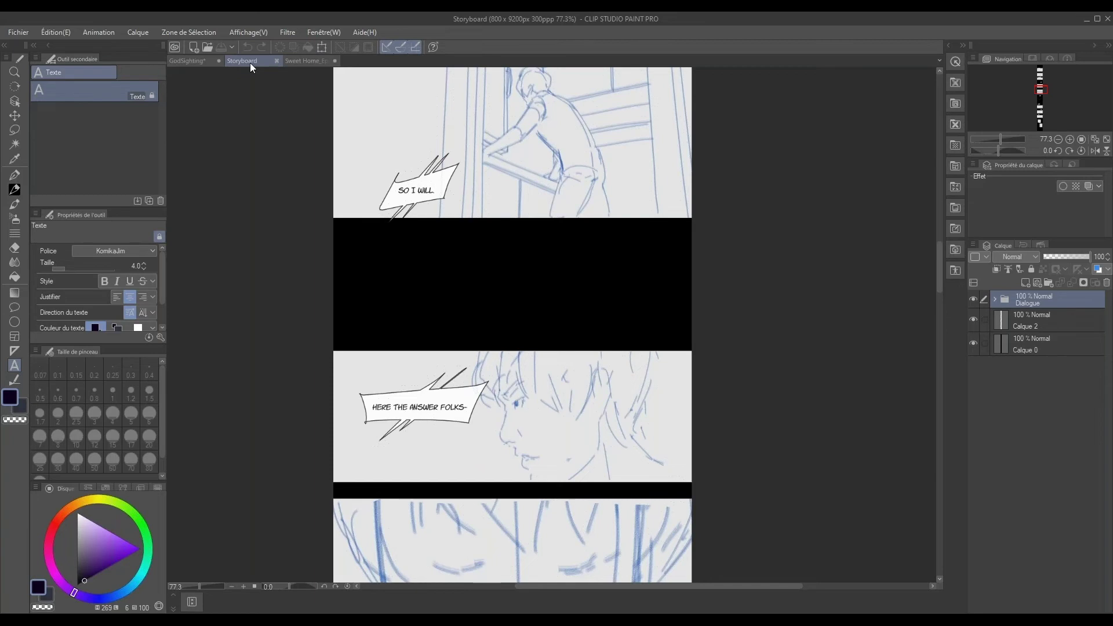
{"action": "left_click", "coordinate": [995, 299]}
{"action": "left_click", "coordinate": [995, 299]}
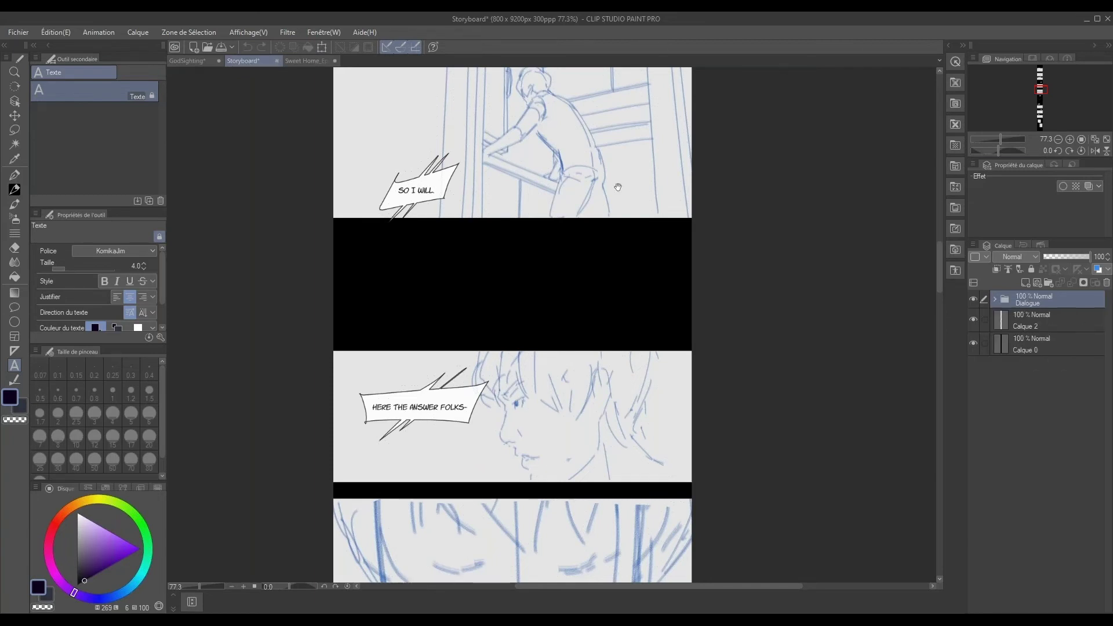
{"action": "left_click_drag", "start_coordinate": [482, 77], "coordinate": [466, 323]}
{"action": "scroll", "coordinate": [467, 324], "scroll_direction": "up", "scroll_amount": 2}
{"action": "scroll", "coordinate": [466, 323], "scroll_direction": "down", "scroll_amount": 4}
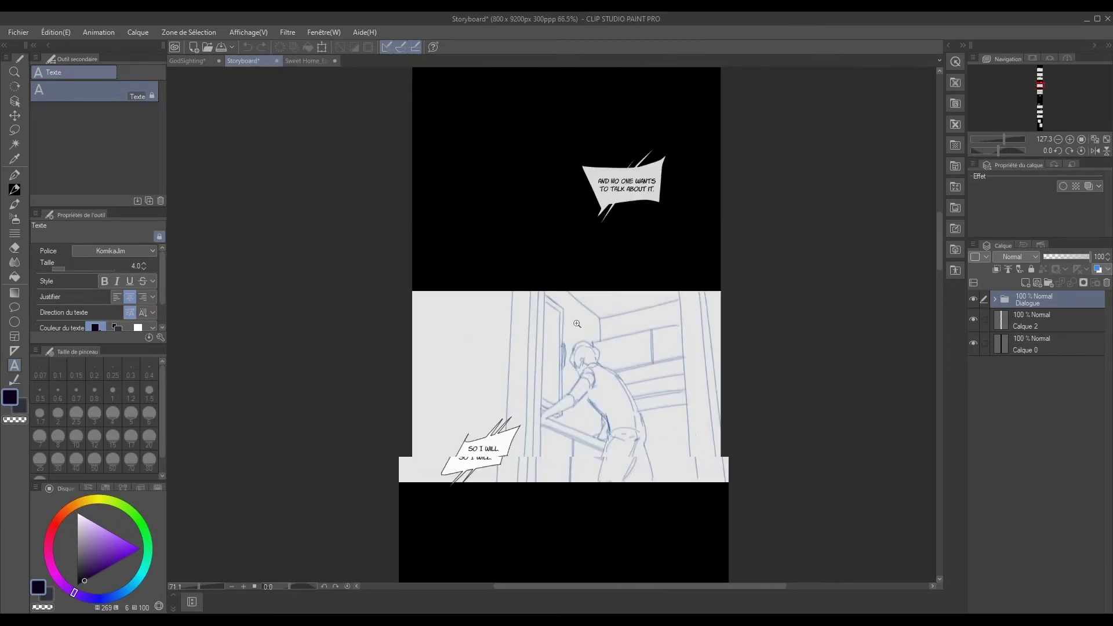
{"action": "scroll", "coordinate": [554, 299], "scroll_direction": "up", "scroll_amount": 5}
{"action": "scroll", "coordinate": [522, 231], "scroll_direction": "up", "scroll_amount": 5}
{"action": "scroll", "coordinate": [516, 220], "scroll_direction": "up", "scroll_amount": 5}
With the oval Balloon tool, draw a white oval balloon on the kitchen sketch panel.
{"action": "scroll", "coordinate": [509, 355], "scroll_direction": "up", "scroll_amount": 2}
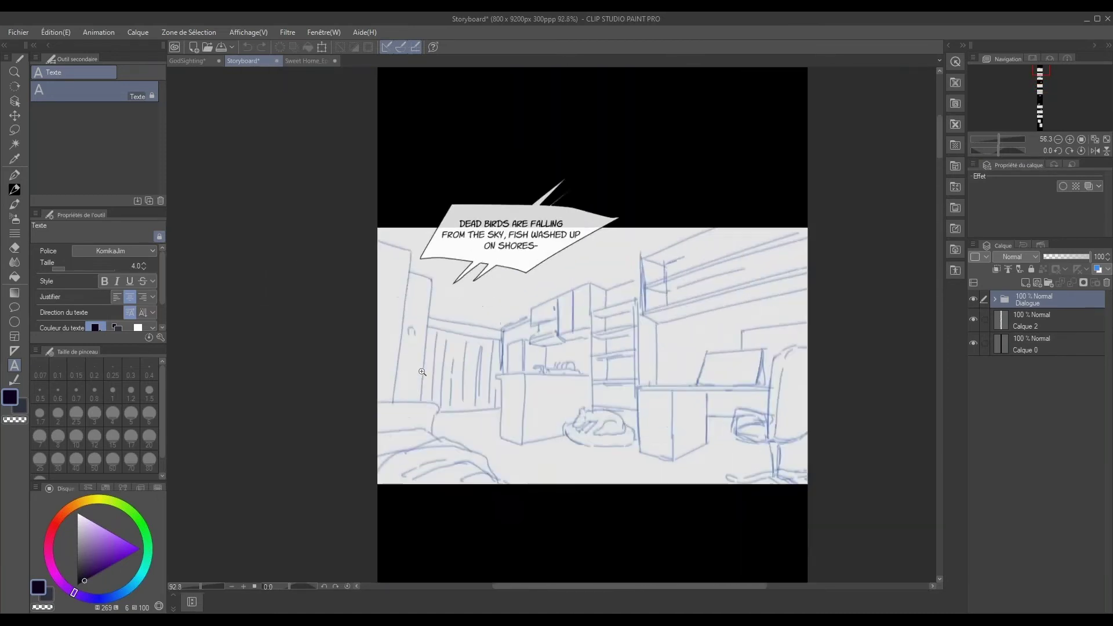
{"action": "scroll", "coordinate": [509, 356], "scroll_direction": "up", "scroll_amount": 2}
{"action": "left_click_drag", "start_coordinate": [508, 356], "coordinate": [400, 338]}
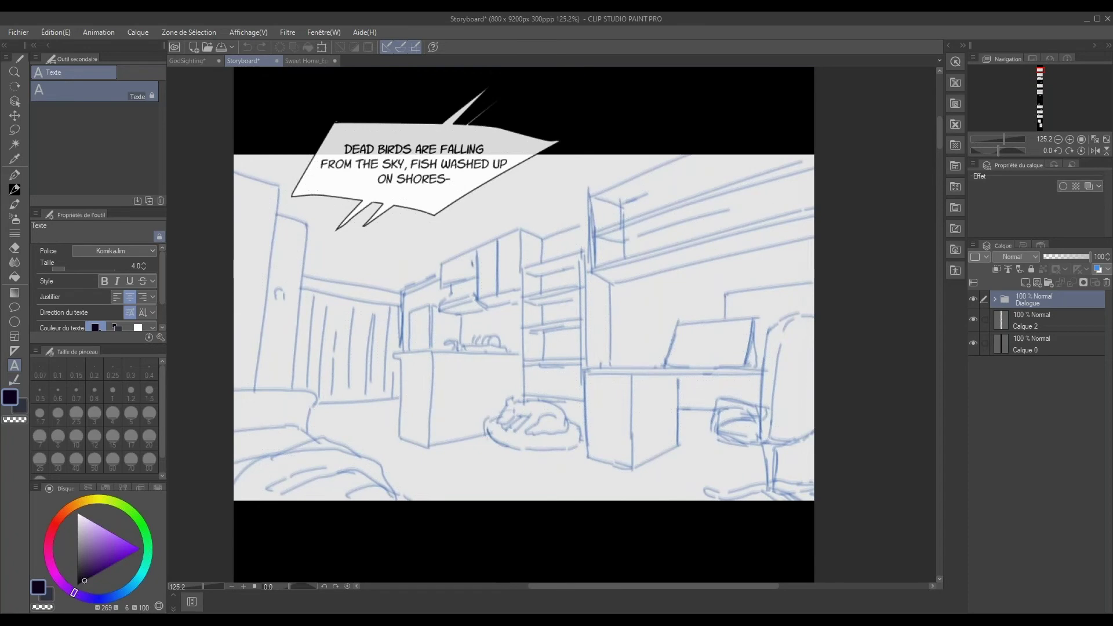
{"action": "left_click", "coordinate": [15, 307]}
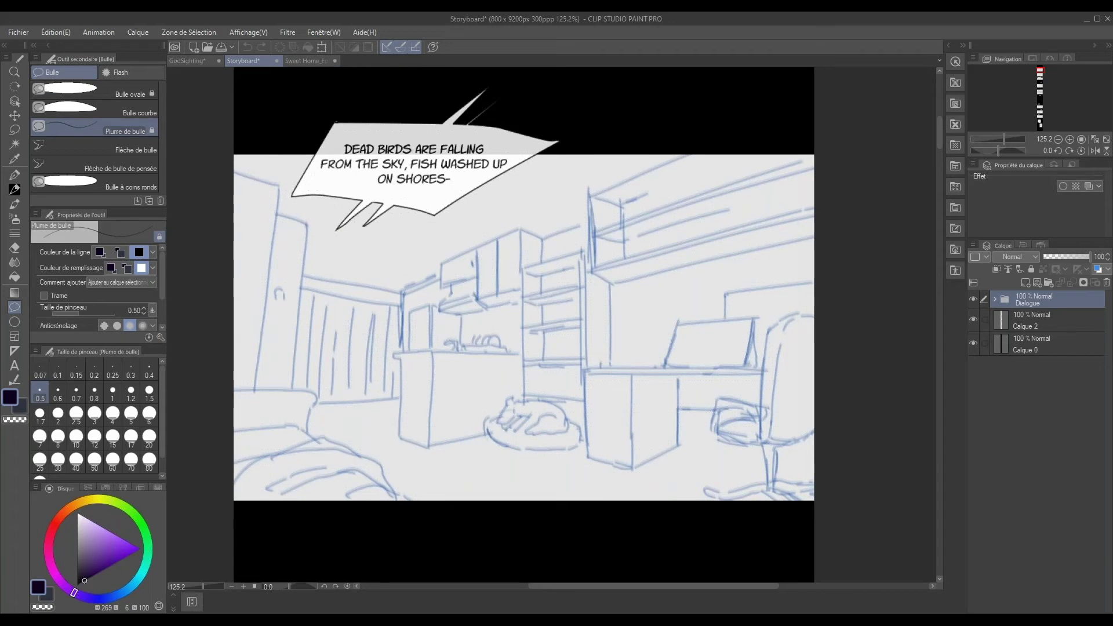
{"action": "left_click", "coordinate": [131, 92]}
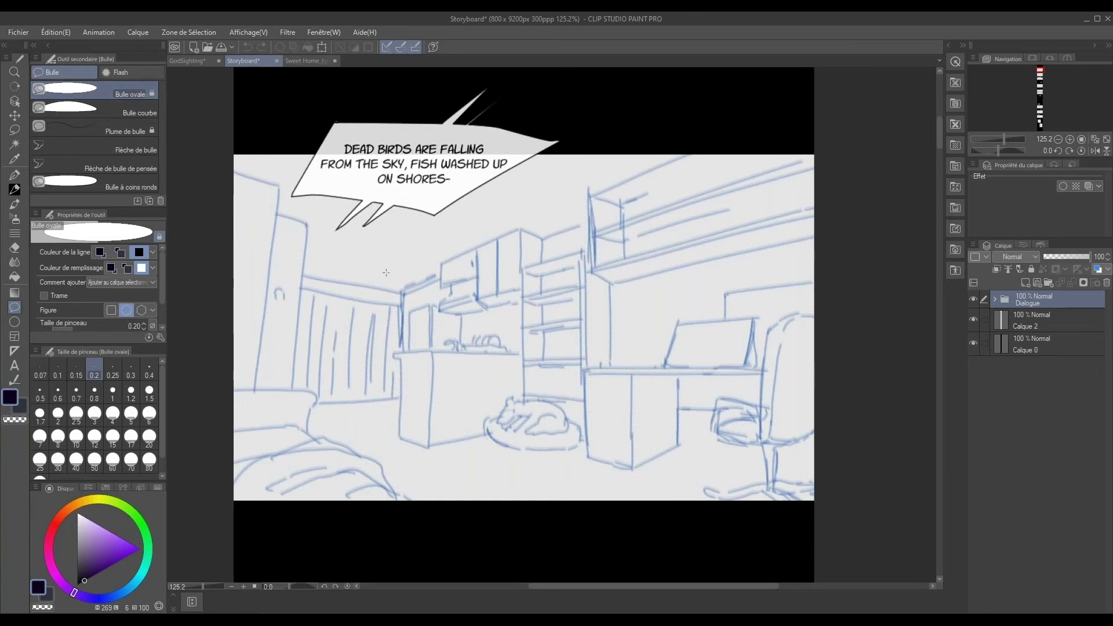
{"action": "left_click_drag", "start_coordinate": [384, 264], "coordinate": [581, 390]}
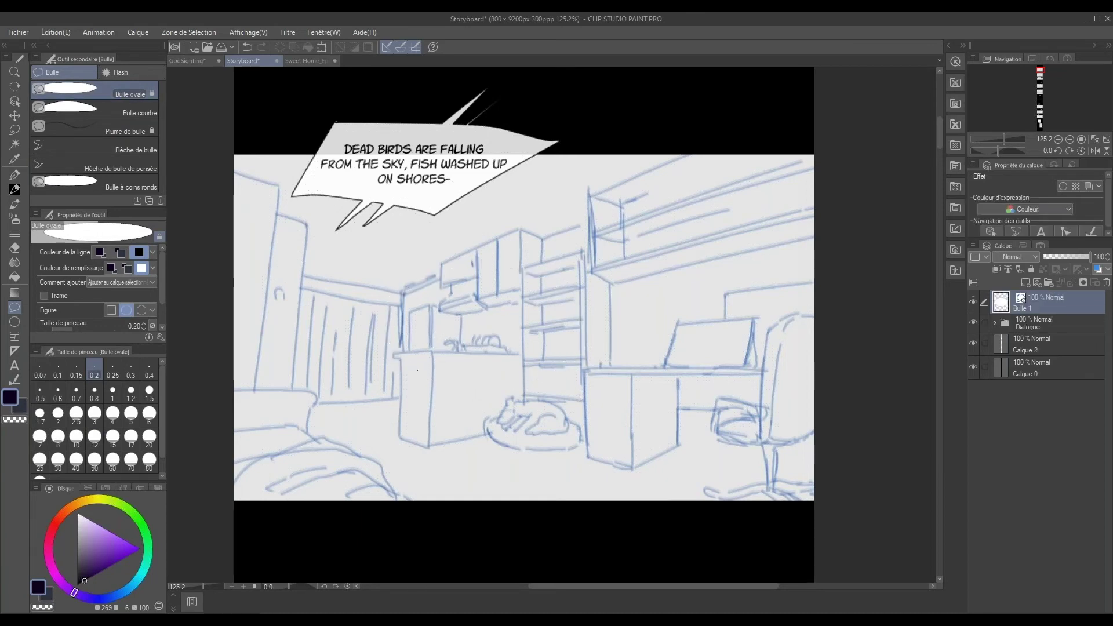
Undo the extra oval balloons and keep one large oval balloon mid-panel.
{"action": "left_click_drag", "start_coordinate": [608, 190], "coordinate": [667, 268]}
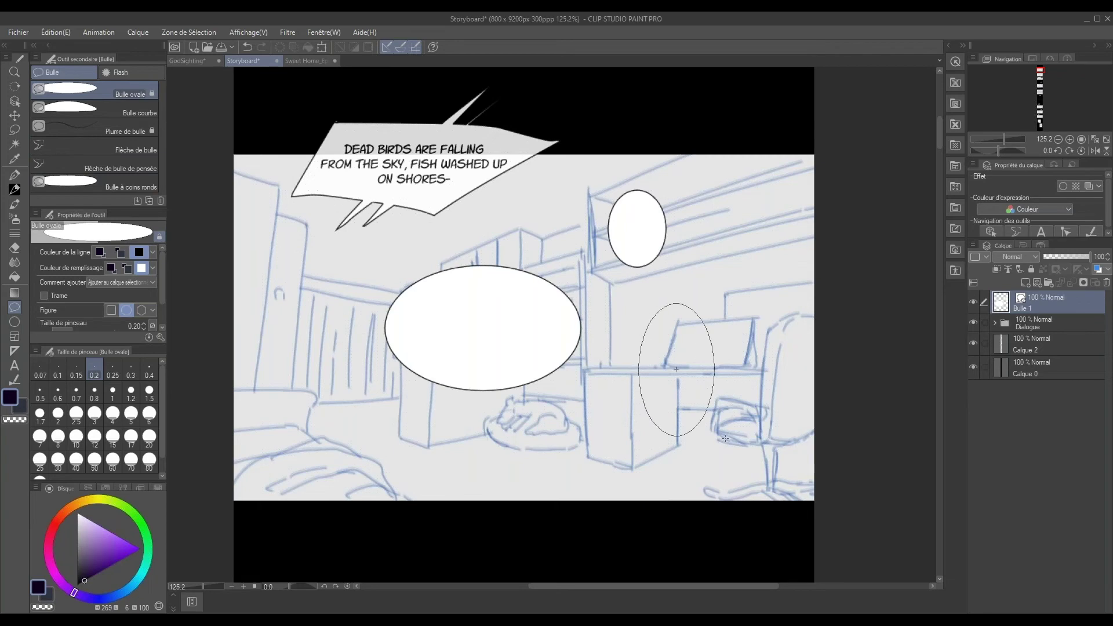
{"action": "left_click_drag", "start_coordinate": [637, 302], "coordinate": [716, 437]}
{"action": "left_click_drag", "start_coordinate": [733, 258], "coordinate": [773, 283]}
{"action": "left_click_drag", "start_coordinate": [672, 137], "coordinate": [700, 173]}
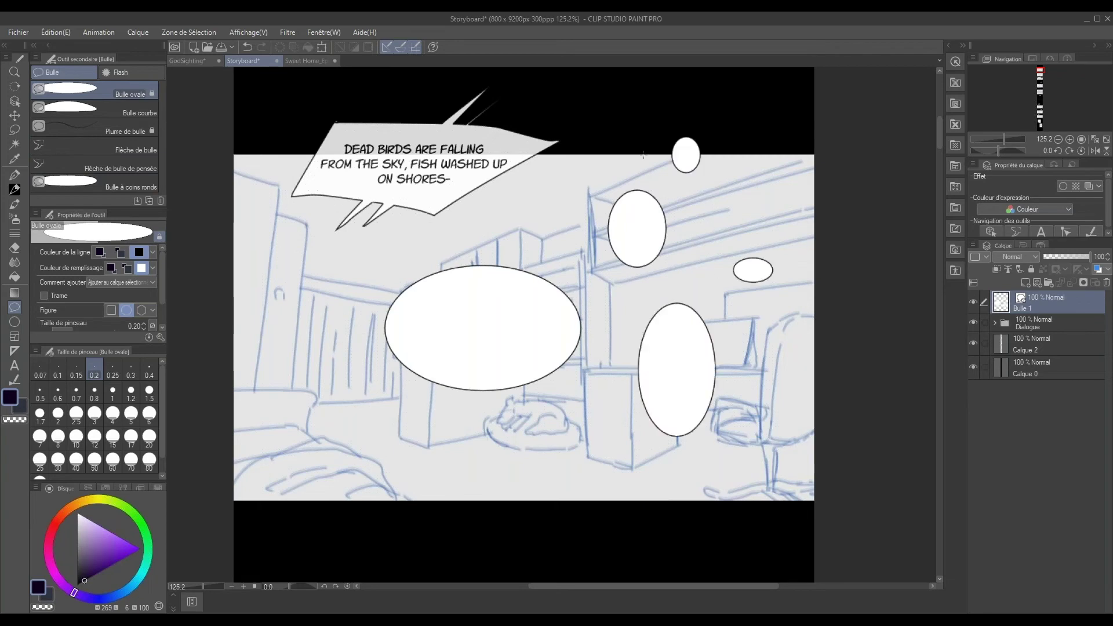
{"action": "key", "text": "ctrl+z"}
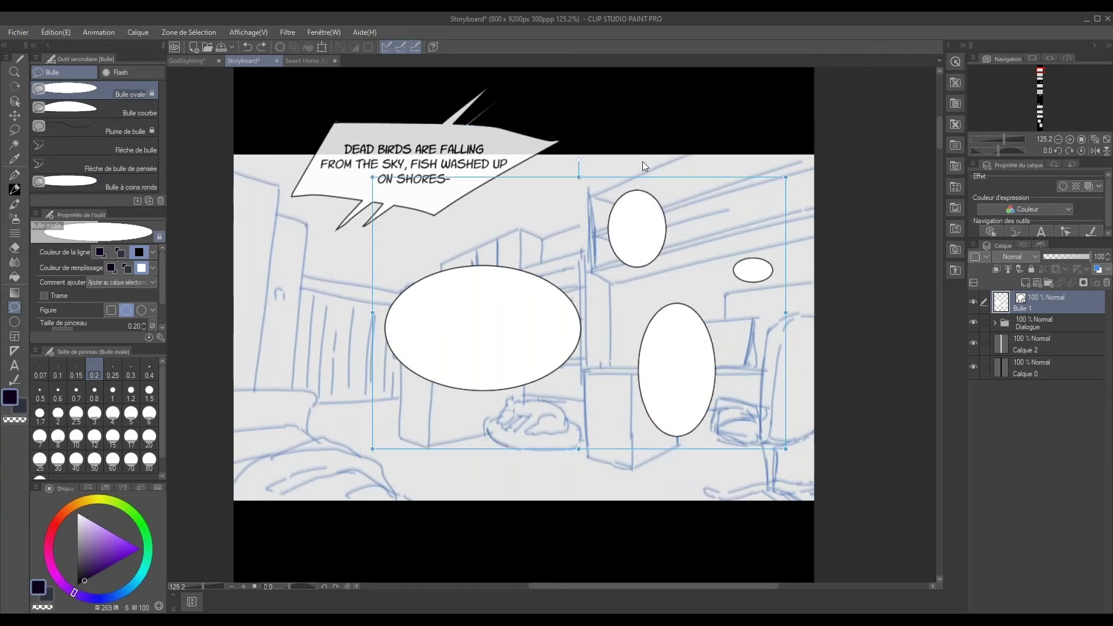
{"action": "key", "text": "ctrl+z"}
{"action": "key", "text": "ctrl+z"}
{"action": "key", "text": "ctrl+z"}
{"action": "key", "text": "ctrl+z"}
{"action": "left_click_drag", "start_coordinate": [400, 273], "coordinate": [517, 261]}
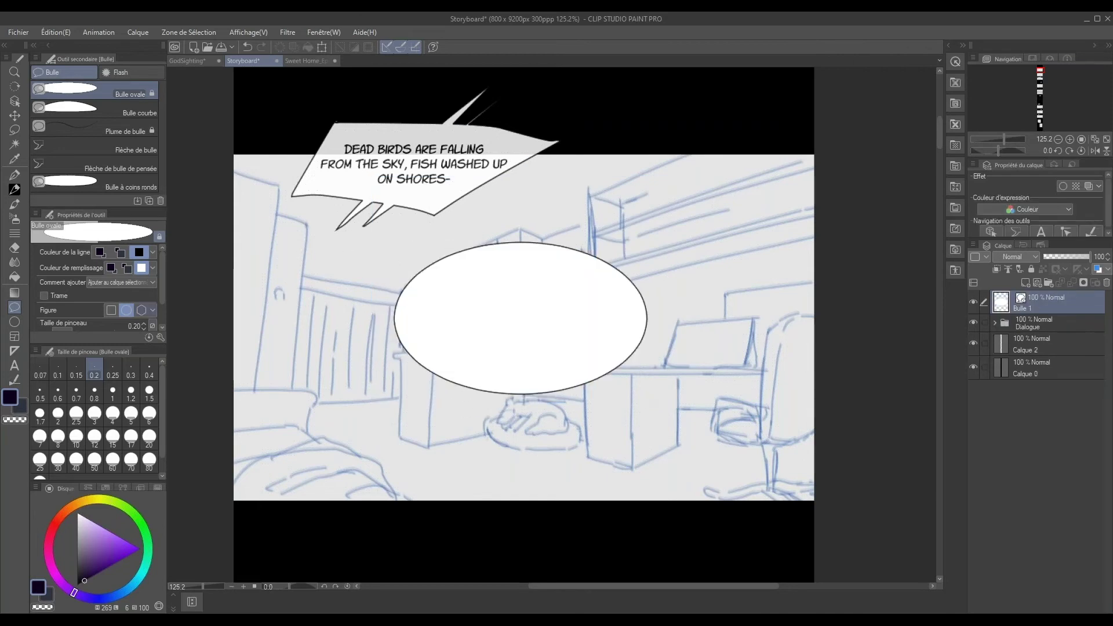
{"action": "left_click", "coordinate": [15, 364]}
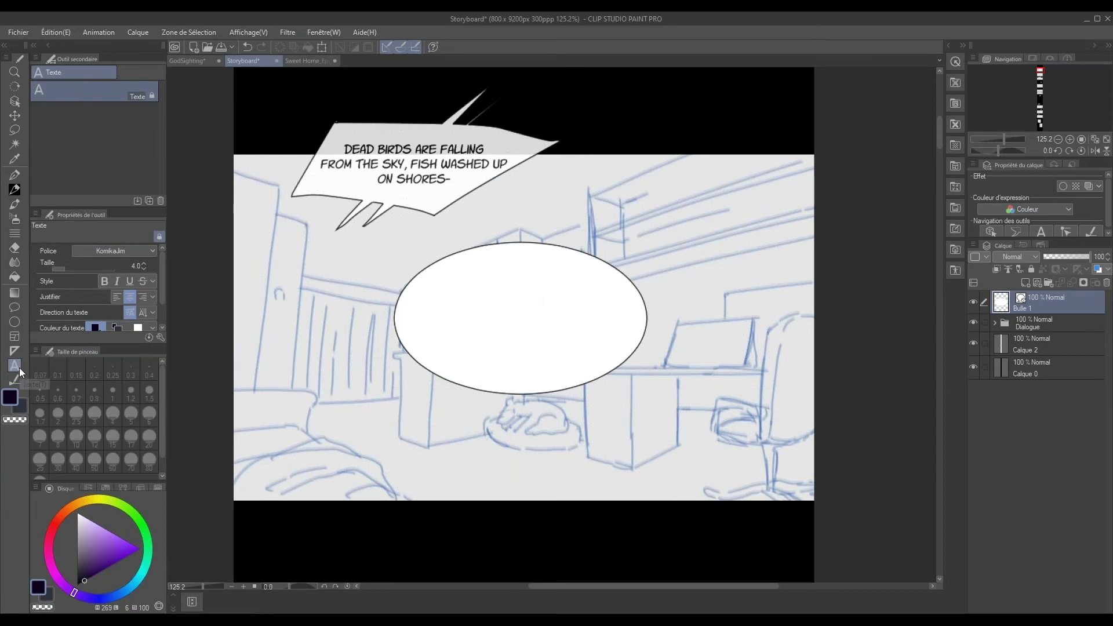
Letter the oval balloon with the placeholder text 'EFEZHHD'.
{"action": "left_click", "coordinate": [502, 314]}
{"action": "type", "text": "EFEZHHD"}
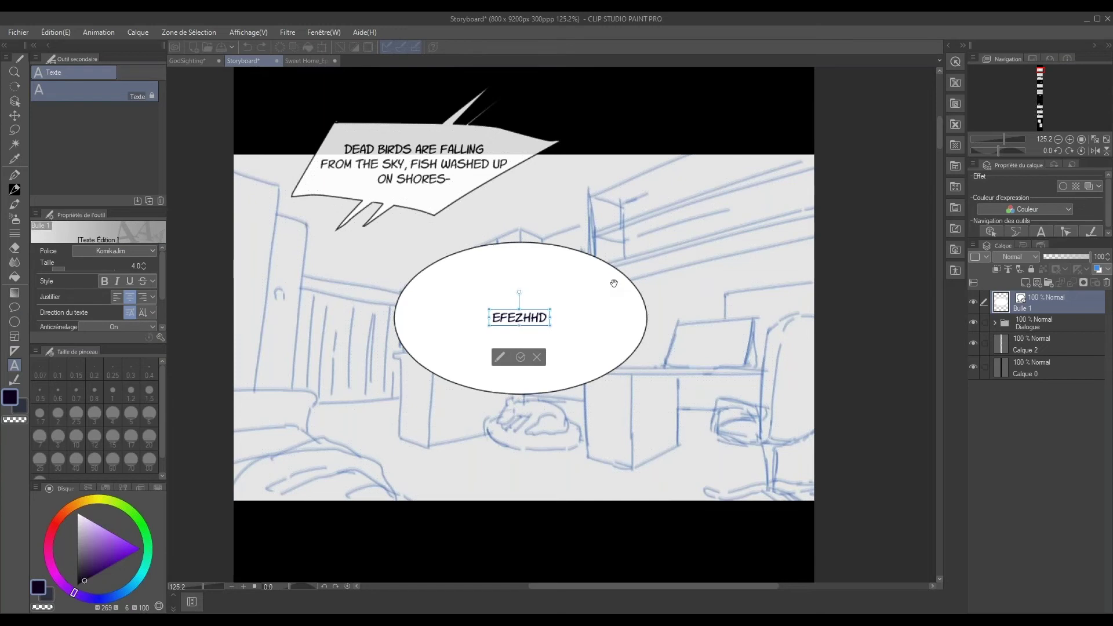
{"action": "left_click", "coordinate": [523, 357]}
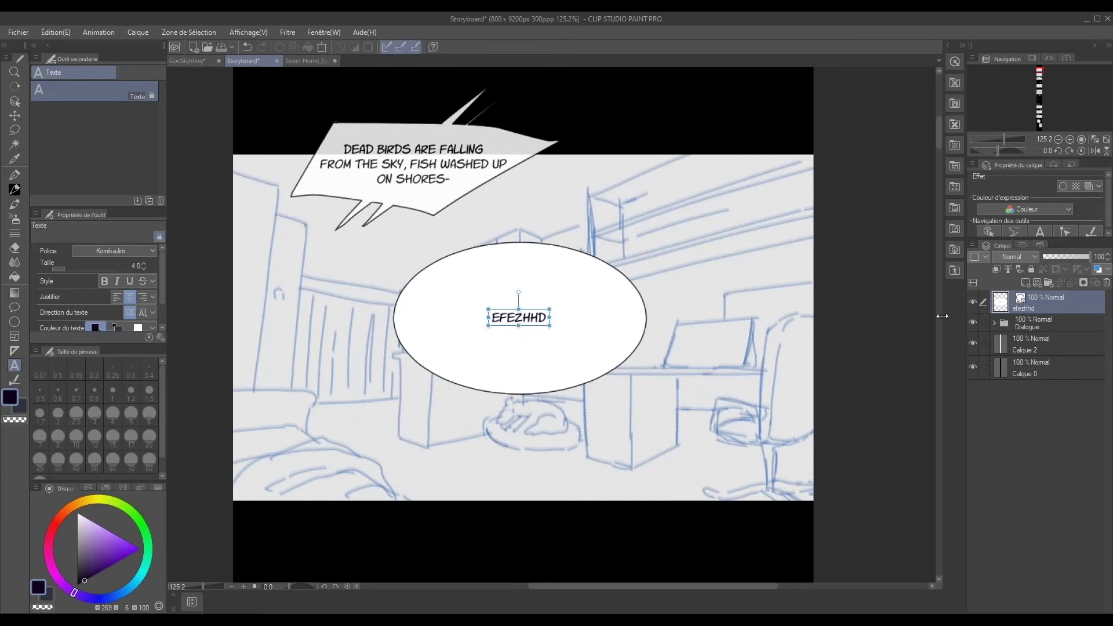
{"action": "left_click_drag", "start_coordinate": [966, 315], "coordinate": [939, 315]}
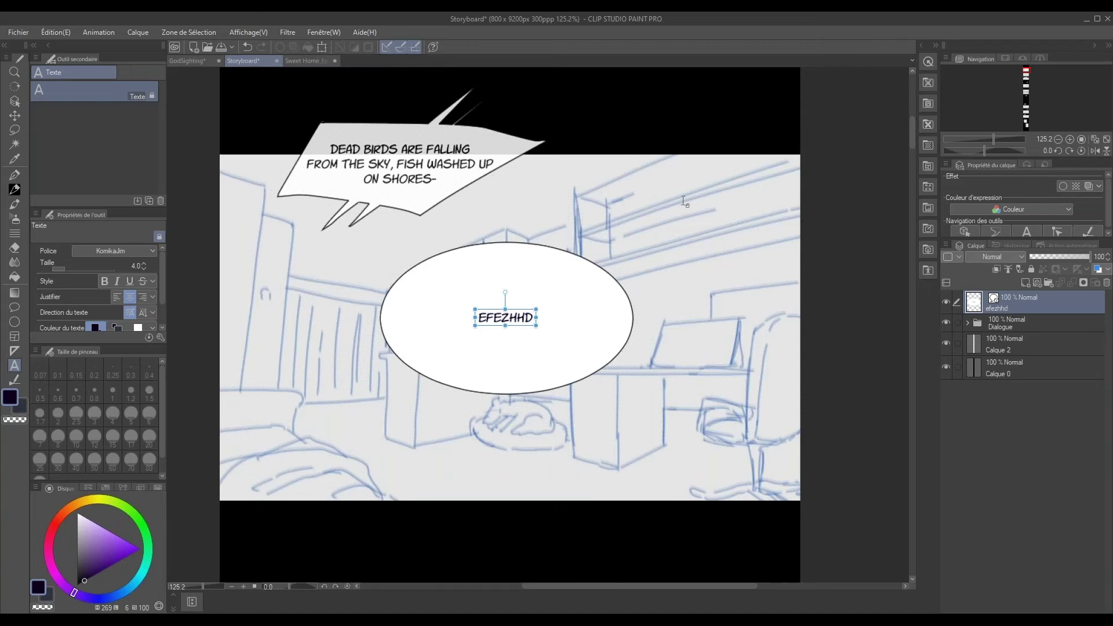
{"action": "left_click_drag", "start_coordinate": [527, 245], "coordinate": [538, 153]}
Draw a curved balloon tail from the oval down toward the desk.
{"action": "left_click", "coordinate": [15, 308]}
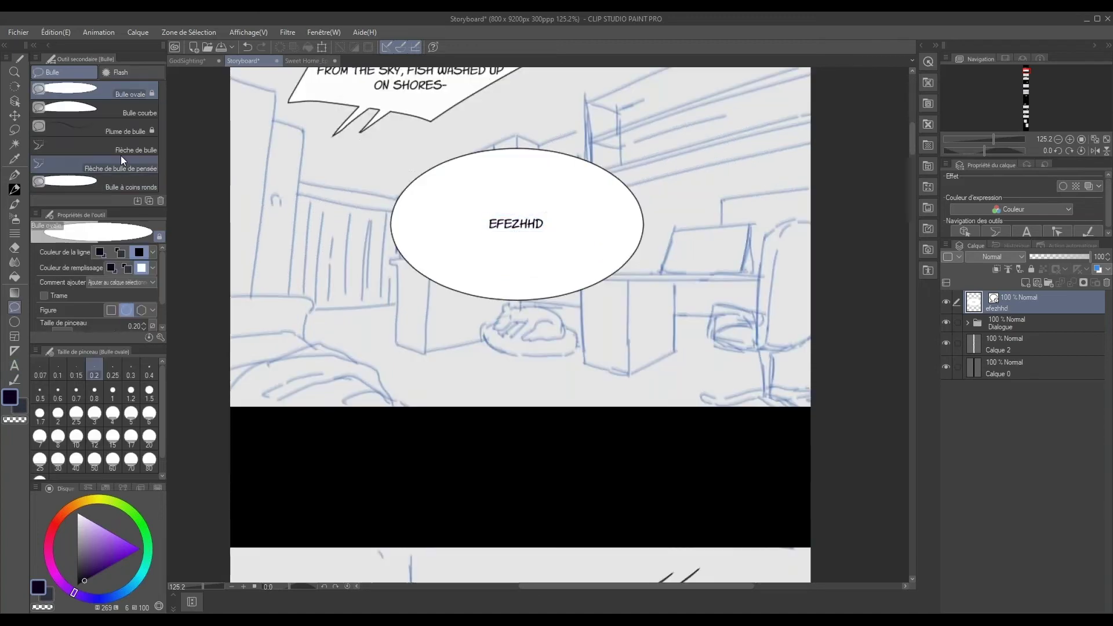
{"action": "left_click", "coordinate": [112, 151]}
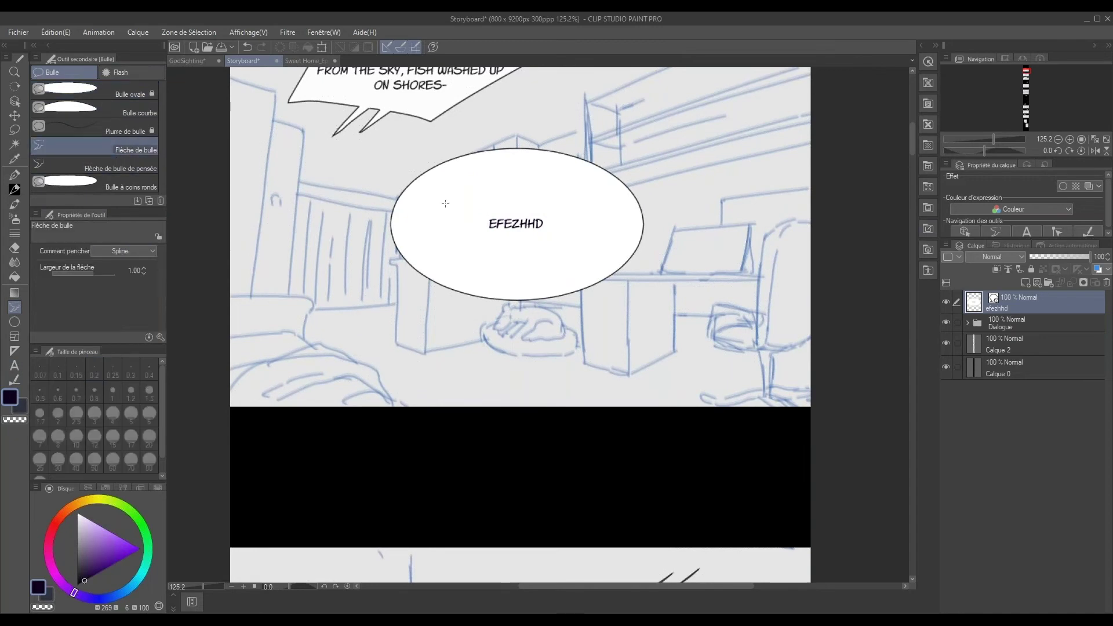
{"action": "left_click", "coordinate": [524, 278]}
{"action": "left_click", "coordinate": [569, 335]}
{"action": "double_click", "coordinate": [628, 366]}
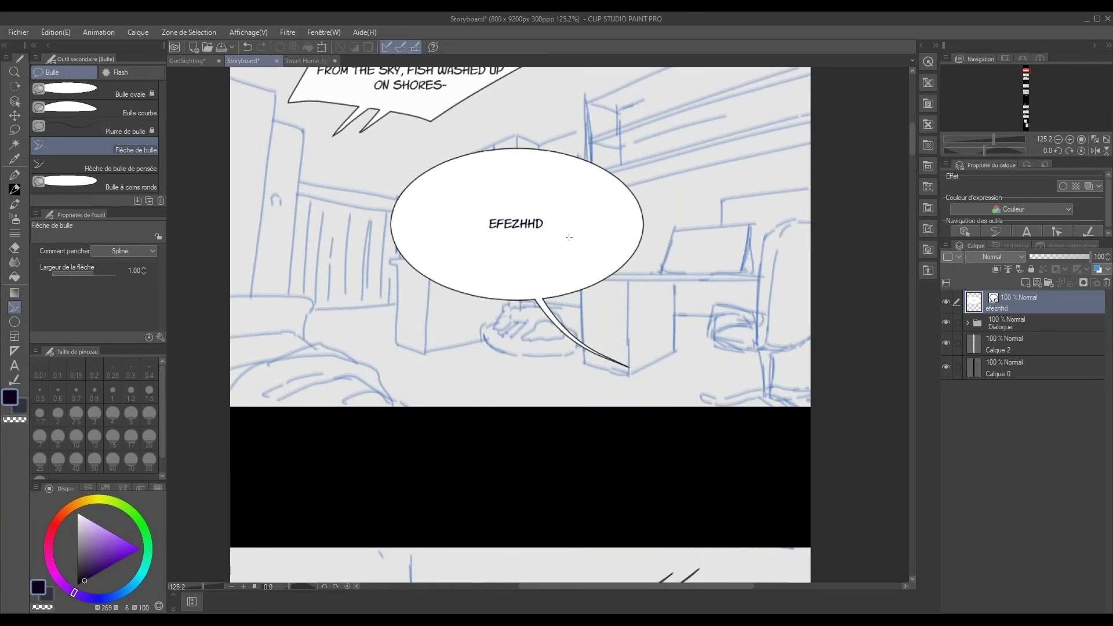
{"action": "scroll", "coordinate": [429, 223], "scroll_direction": "up", "scroll_amount": 2}
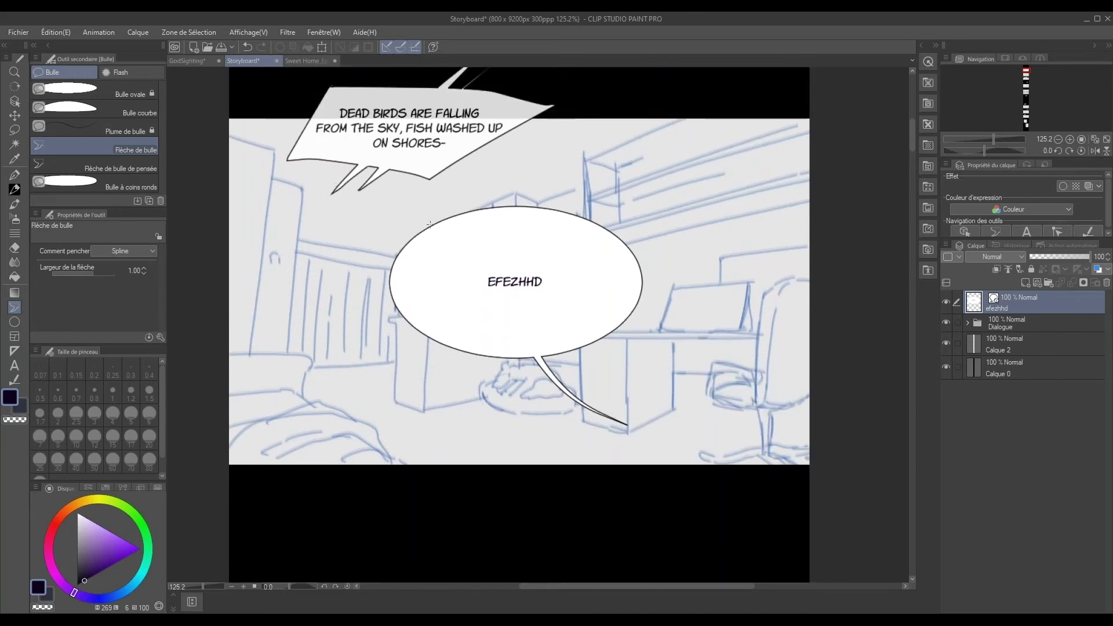
{"action": "left_click", "coordinate": [122, 132]}
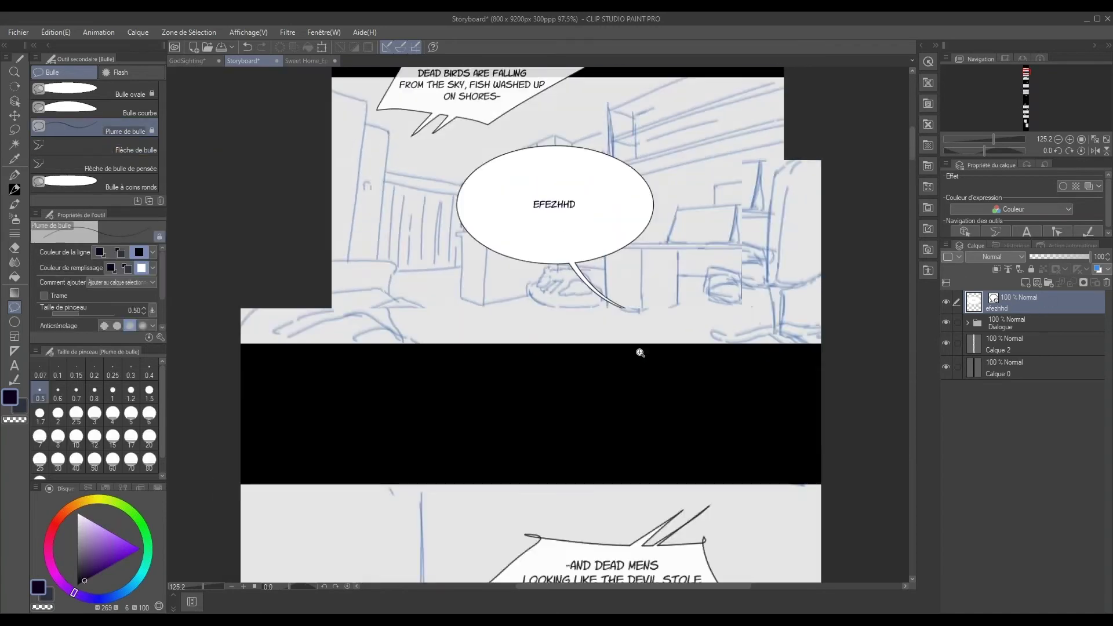
Draw two freehand balloons, one around the glass and plate and one to its right.
{"action": "left_click_drag", "start_coordinate": [694, 416], "coordinate": [641, 190]}
{"action": "scroll", "coordinate": [642, 191], "scroll_direction": "up", "scroll_amount": 3}
{"action": "mouse_move", "coordinate": [473, 293]}
{"action": "left_mouse_down"}
{"action": "mouse_move", "coordinate": [558, 309]}
{"action": "mouse_move", "coordinate": [472, 291]}
{"action": "left_mouse_up"}
{"action": "mouse_move", "coordinate": [688, 319]}
{"action": "left_mouse_down"}
{"action": "mouse_move", "coordinate": [743, 331]}
{"action": "mouse_move", "coordinate": [690, 319]}
{"action": "left_mouse_up"}
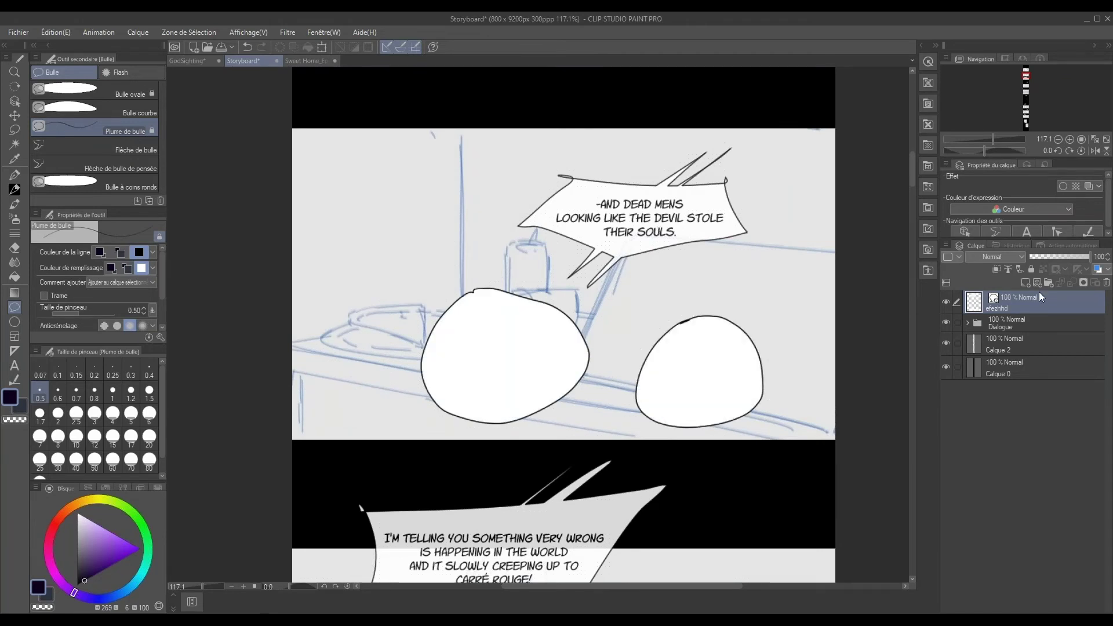
Select the first freehand balloon as an object and pull its outline outward.
{"action": "left_click", "coordinate": [15, 101]}
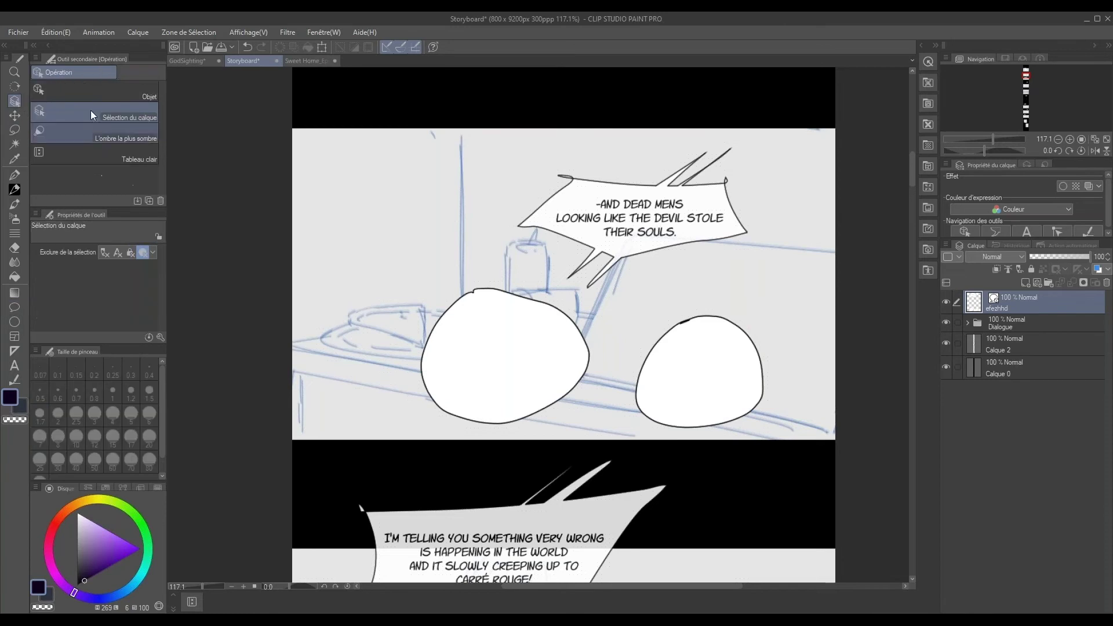
{"action": "left_click", "coordinate": [146, 97]}
{"action": "left_click", "coordinate": [517, 411]}
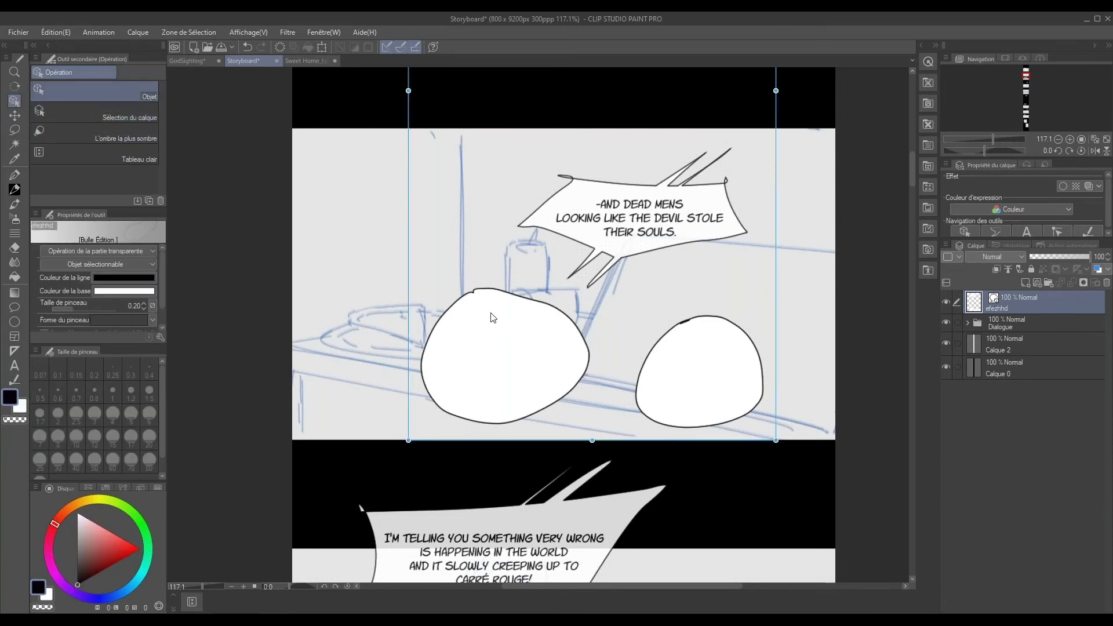
{"action": "scroll", "coordinate": [482, 298], "scroll_direction": "up", "scroll_amount": 1}
{"action": "scroll", "coordinate": [482, 298], "scroll_direction": "up", "scroll_amount": 3}
{"action": "left_click", "coordinate": [475, 296]}
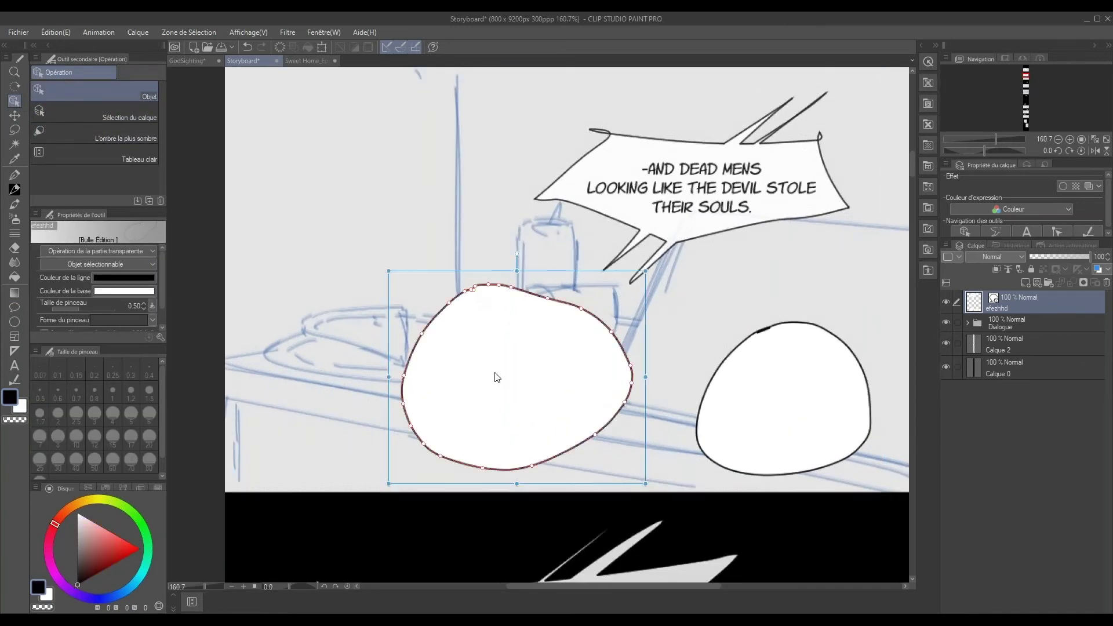
{"action": "mouse_move", "coordinate": [450, 305]}
{"action": "left_mouse_down"}
{"action": "mouse_move", "coordinate": [380, 382]}
{"action": "mouse_move", "coordinate": [422, 475]}
{"action": "mouse_move", "coordinate": [546, 473]}
{"action": "left_mouse_up"}
Delete the balloon layer and pan down to the second and third panels.
{"action": "left_click", "coordinate": [1106, 283]}
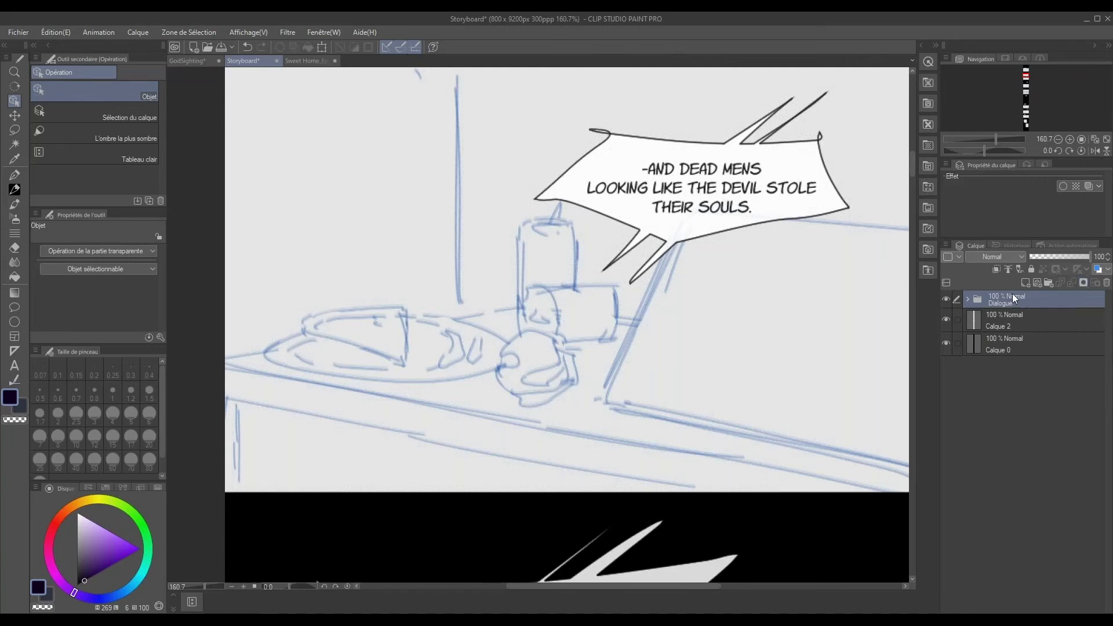
{"action": "scroll", "coordinate": [794, 415], "scroll_direction": "down", "scroll_amount": 4}
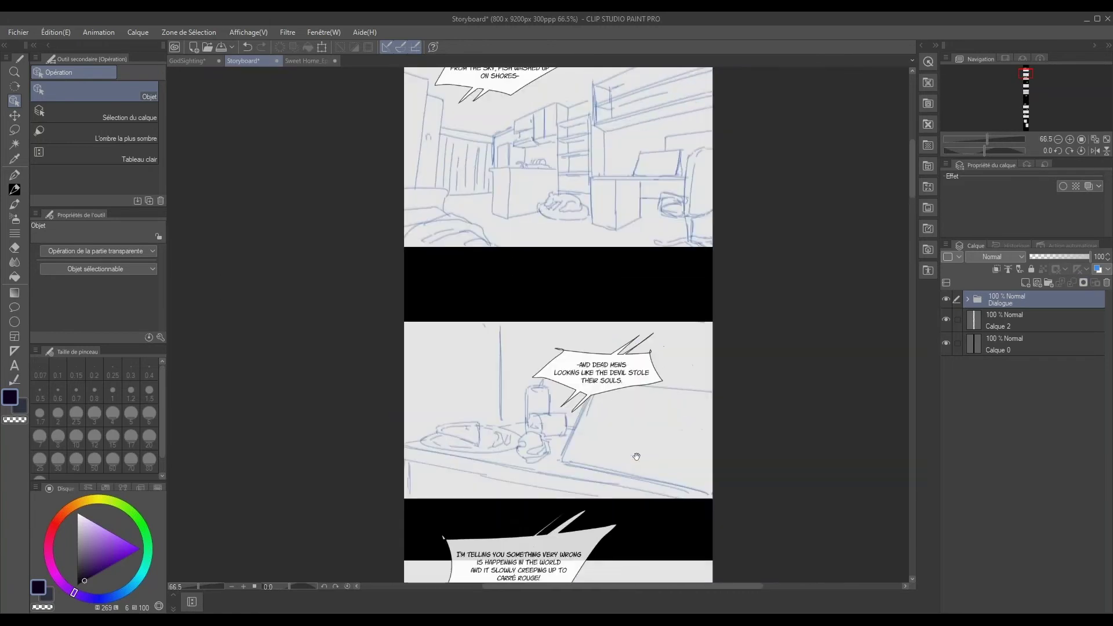
{"action": "mouse_move", "coordinate": [669, 390]}
{"action": "left_mouse_down"}
{"action": "mouse_move", "coordinate": [666, 521]}
{"action": "mouse_move", "coordinate": [695, 521]}
{"action": "mouse_move", "coordinate": [603, 490]}
{"action": "mouse_move", "coordinate": [706, 458]}
{"action": "mouse_move", "coordinate": [670, 415]}
{"action": "mouse_move", "coordinate": [659, 532]}
{"action": "left_mouse_up"}
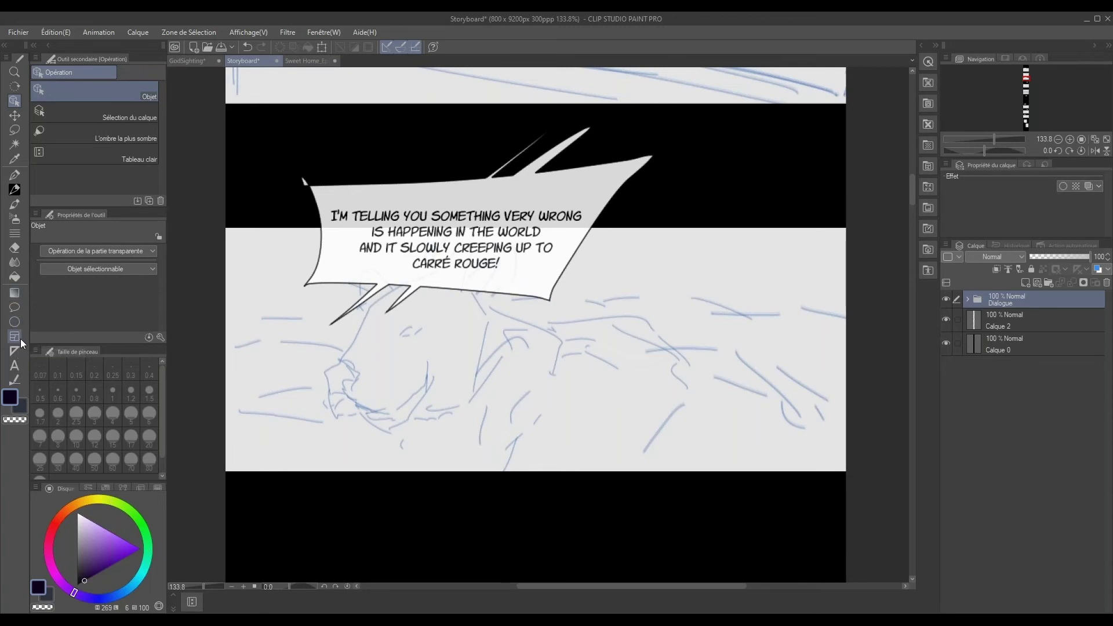
Draw a rectangular frame border over the third panel, then select Calque 1 inside Cadre 1.
{"action": "left_click", "coordinate": [20, 338]}
{"action": "left_click_drag", "start_coordinate": [713, 452], "coordinate": [748, 431]}
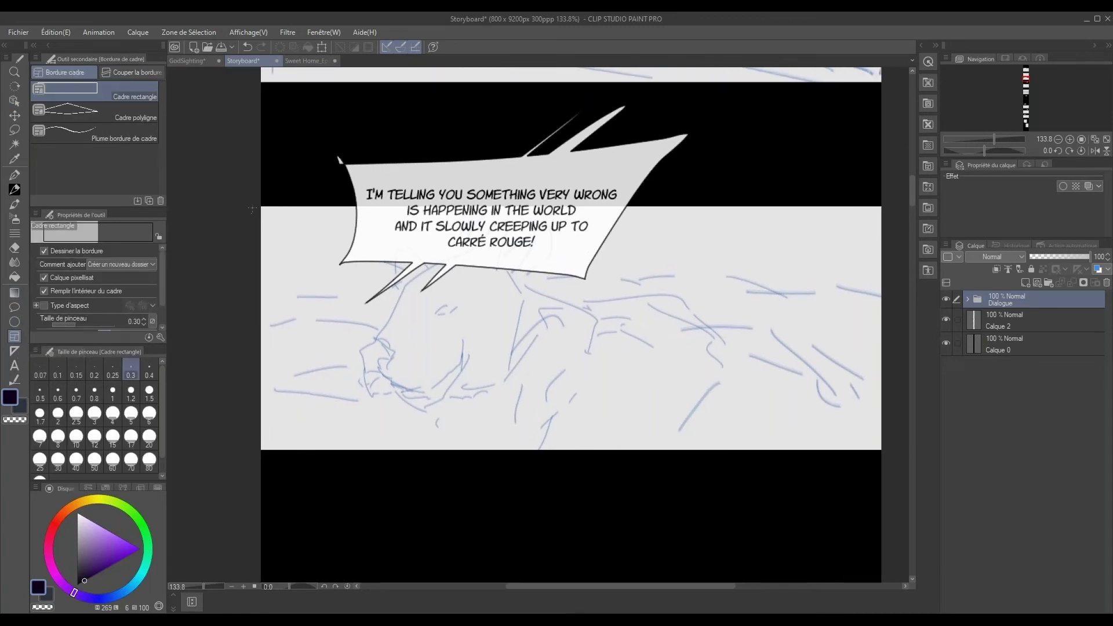
{"action": "left_click_drag", "start_coordinate": [255, 205], "coordinate": [881, 448]}
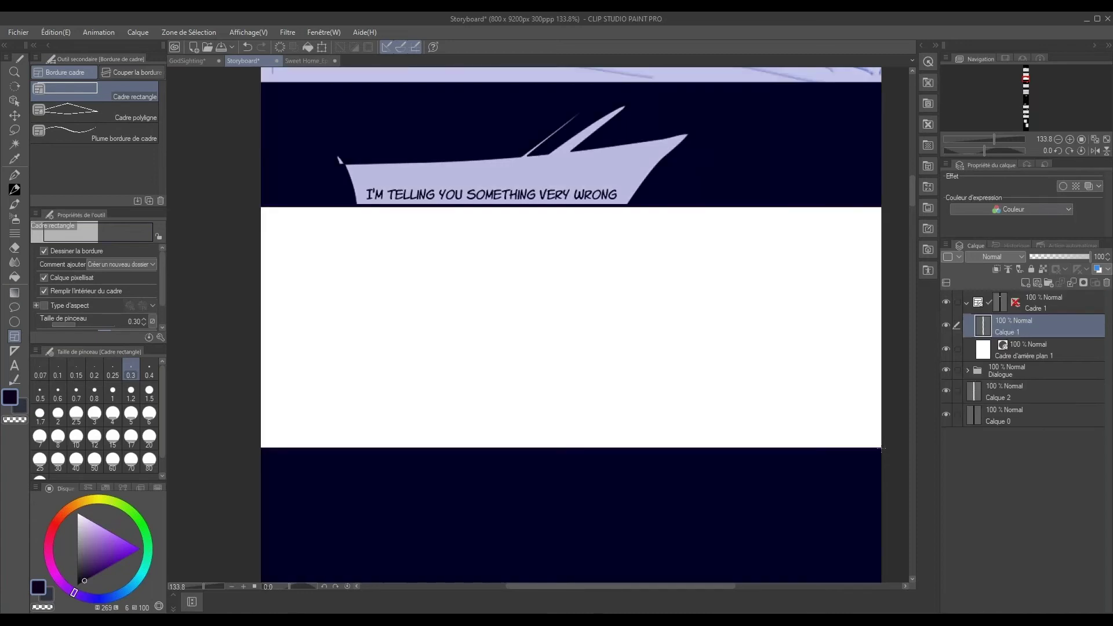
{"action": "left_click", "coordinate": [967, 303]}
{"action": "left_click", "coordinate": [966, 302]}
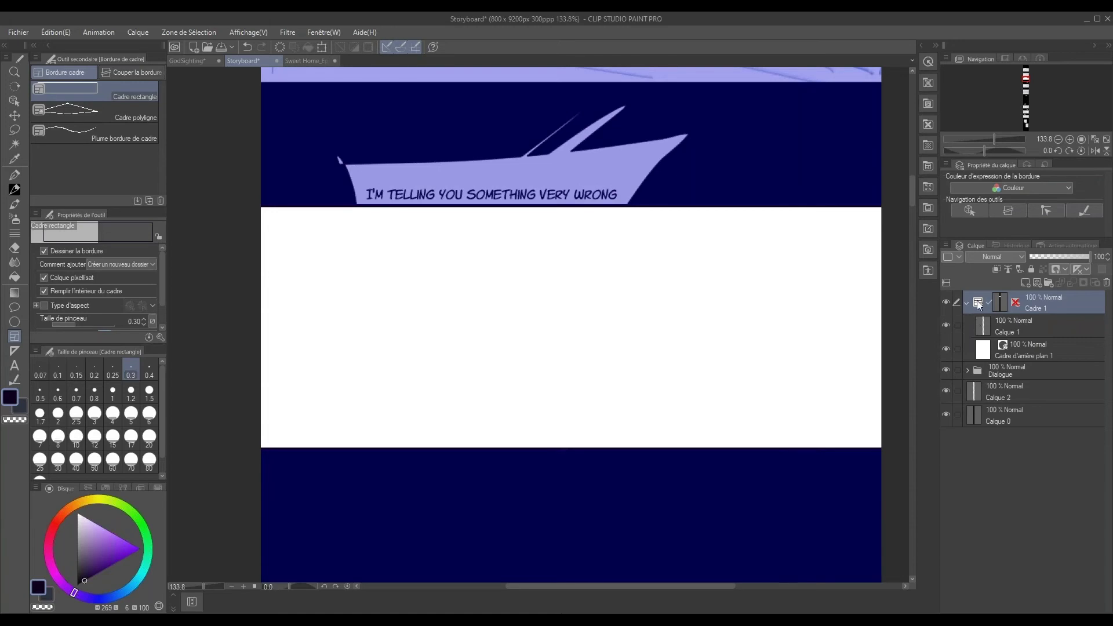
{"action": "left_click", "coordinate": [1013, 331]}
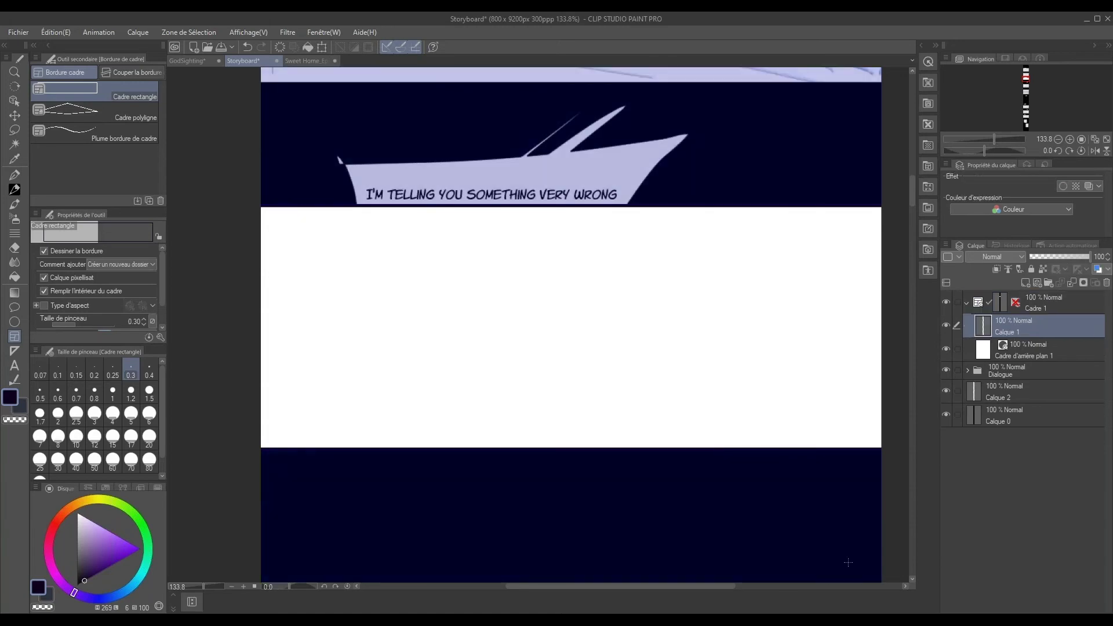
Draw pen streak lines running down from the balloon into the white frame.
{"action": "key", "text": "p"}
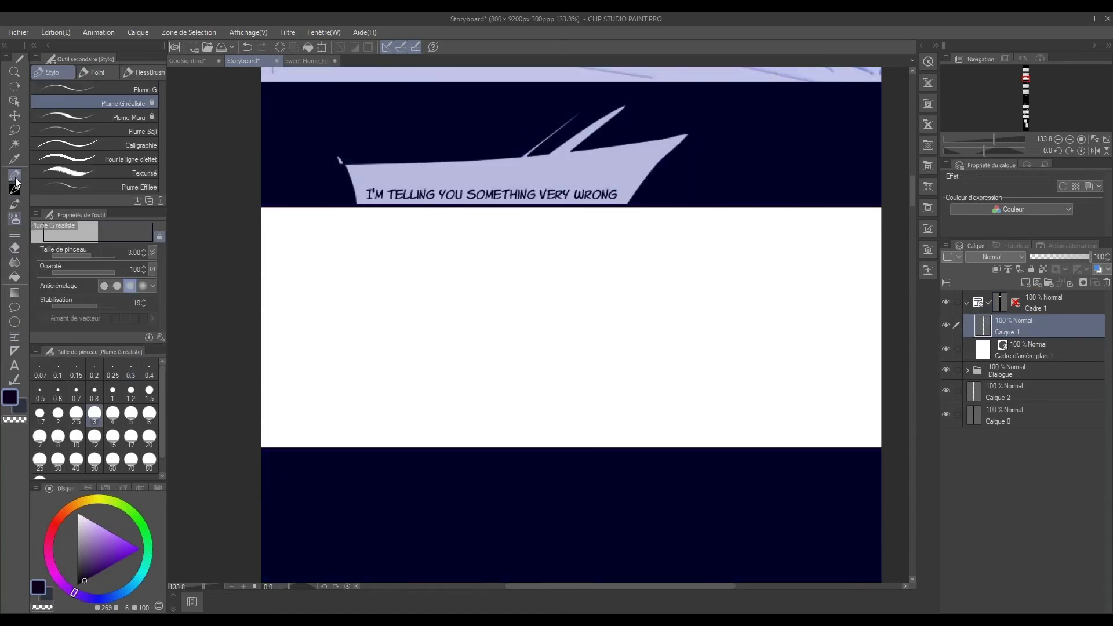
{"action": "mouse_move", "coordinate": [541, 352]}
{"action": "left_mouse_down"}
{"action": "mouse_move", "coordinate": [509, 374]}
{"action": "mouse_move", "coordinate": [587, 231]}
{"action": "left_mouse_up"}
{"action": "left_click_drag", "start_coordinate": [575, 344], "coordinate": [618, 230]}
{"action": "left_click_drag", "start_coordinate": [639, 381], "coordinate": [654, 230]}
{"action": "left_click_drag", "start_coordinate": [704, 371], "coordinate": [697, 174]}
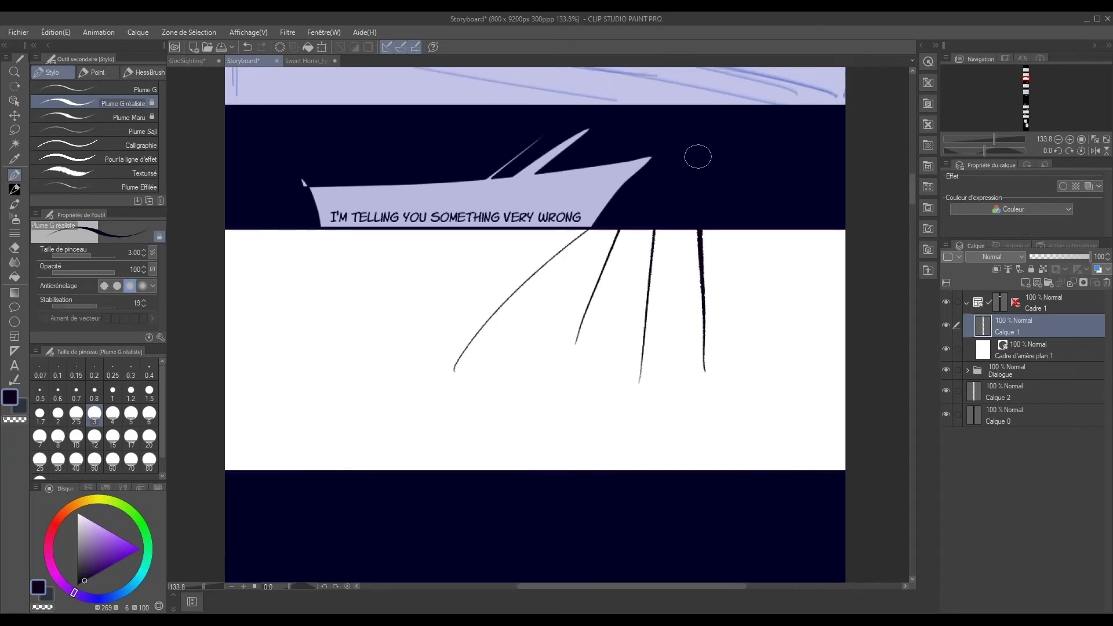
{"action": "left_click_drag", "start_coordinate": [747, 352], "coordinate": [744, 229]}
Add more diagonal and vertical streaks lower in the frame, then zoom out.
{"action": "left_click_drag", "start_coordinate": [622, 390], "coordinate": [510, 498]}
{"action": "left_click_drag", "start_coordinate": [500, 381], "coordinate": [322, 578]}
{"action": "left_click_drag", "start_coordinate": [323, 391], "coordinate": [276, 231]}
{"action": "left_click_drag", "start_coordinate": [458, 316], "coordinate": [449, 230]}
{"action": "scroll", "coordinate": [676, 423], "scroll_direction": "down", "scroll_amount": 2}
{"action": "scroll", "coordinate": [677, 423], "scroll_direction": "down", "scroll_amount": 1}
{"action": "left_click_drag", "start_coordinate": [592, 413], "coordinate": [606, 301]}
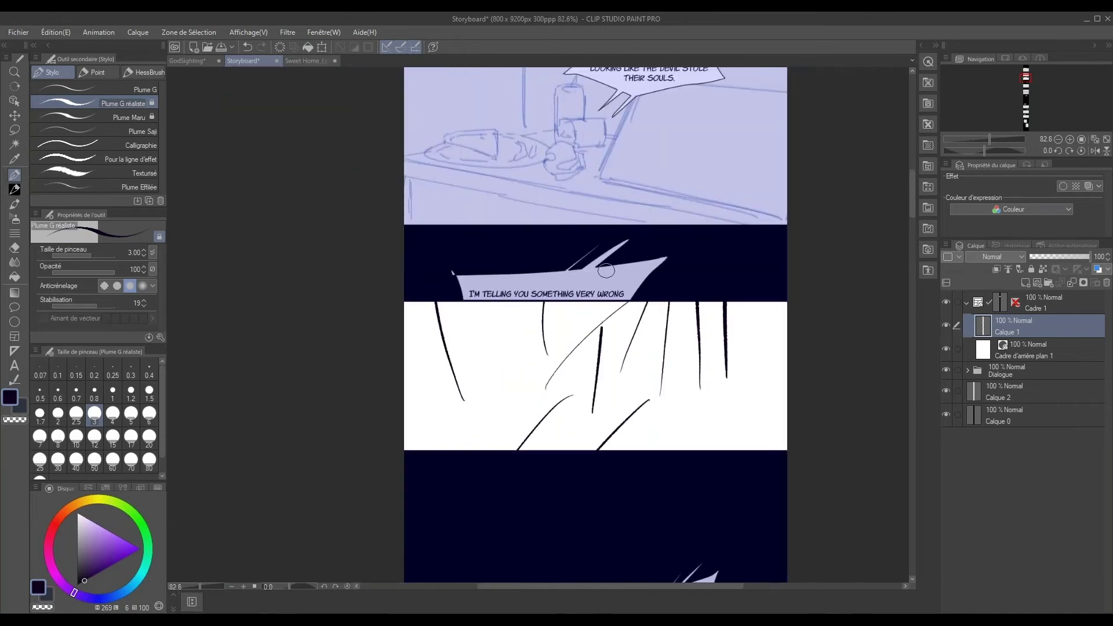
{"action": "scroll", "coordinate": [703, 400], "scroll_direction": "down", "scroll_amount": 1}
{"action": "mouse_move", "coordinate": [730, 490]}
{"action": "left_mouse_down"}
{"action": "mouse_move", "coordinate": [707, 489]}
{"action": "mouse_move", "coordinate": [676, 268]}
{"action": "left_mouse_up"}
Draw a rectangular frame border over the panel with the Frame Border tool.
{"action": "left_click", "coordinate": [15, 336]}
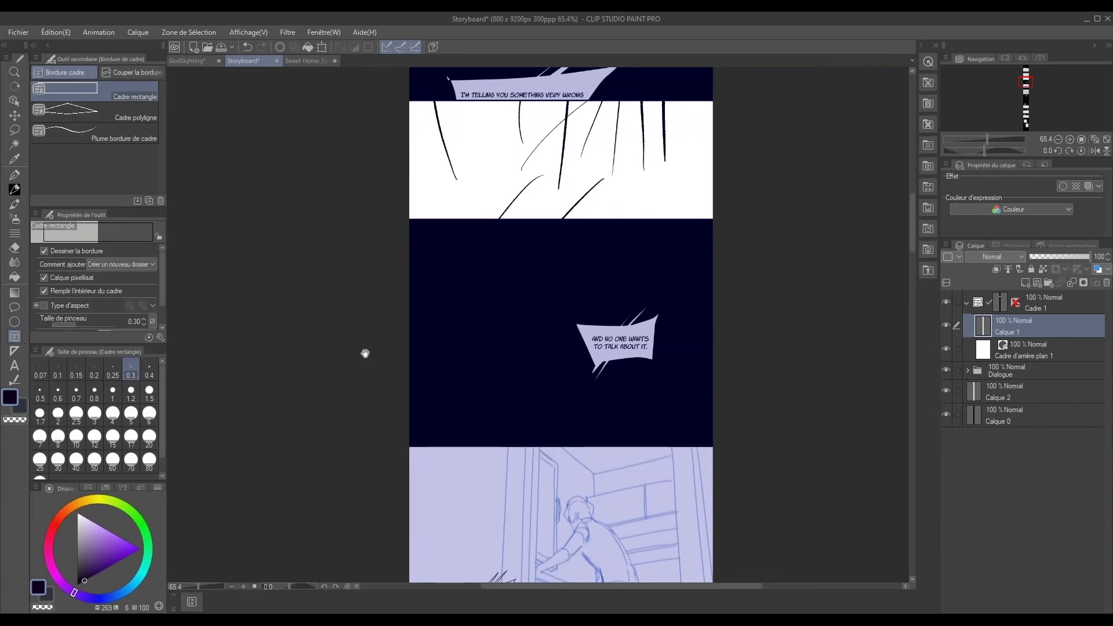
{"action": "scroll", "coordinate": [643, 296], "scroll_direction": "down", "scroll_amount": 2}
{"action": "scroll", "coordinate": [643, 295], "scroll_direction": "down", "scroll_amount": 2}
{"action": "left_click_drag", "start_coordinate": [370, 241], "coordinate": [675, 422]}
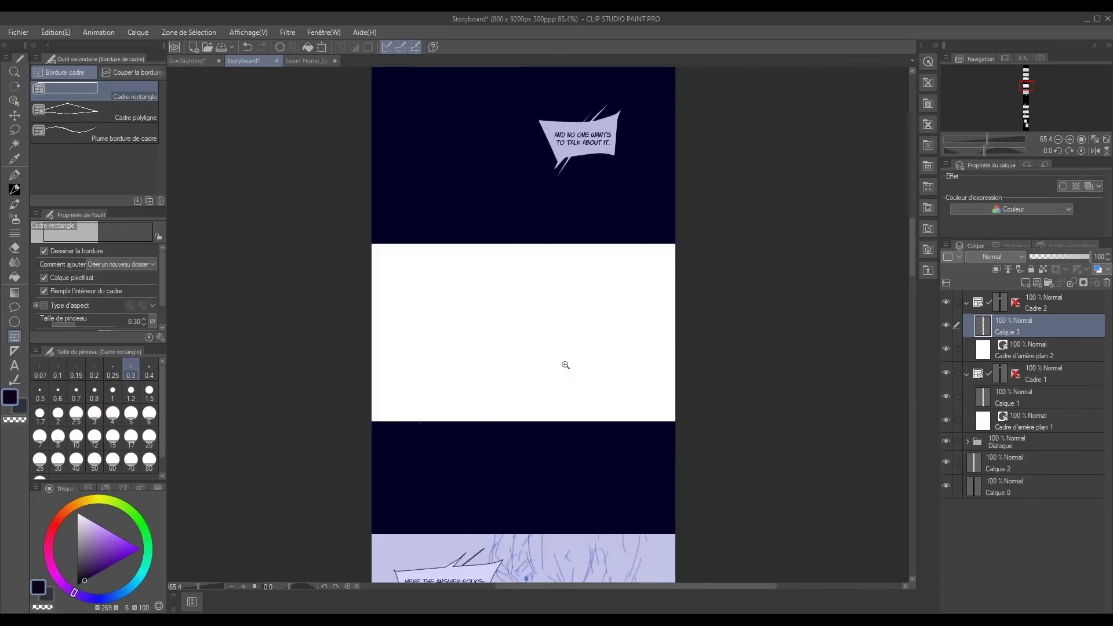
{"action": "scroll", "coordinate": [566, 365], "scroll_direction": "up", "scroll_amount": 2}
Ink three vertical and two diagonal test strokes inside the new frame with the Pen.
{"action": "key", "text": "p"}
{"action": "left_click_drag", "start_coordinate": [493, 323], "coordinate": [496, 235]}
{"action": "left_click_drag", "start_coordinate": [587, 342], "coordinate": [605, 197]}
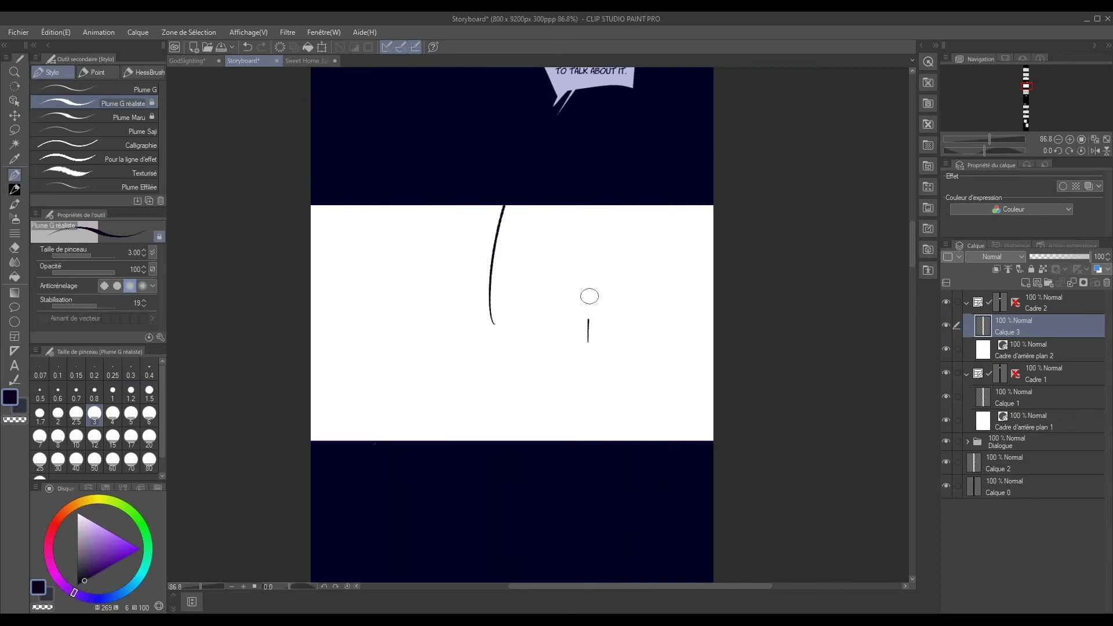
{"action": "left_click_drag", "start_coordinate": [406, 360], "coordinate": [397, 186]}
{"action": "left_click_drag", "start_coordinate": [562, 364], "coordinate": [473, 441]}
{"action": "left_click_drag", "start_coordinate": [643, 379], "coordinate": [600, 442]}
Delete the Calque 3 stroke layer and the Cadre 1 and Cadre 2 frame folders.
{"action": "scroll", "coordinate": [687, 449], "scroll_direction": "down", "scroll_amount": 5}
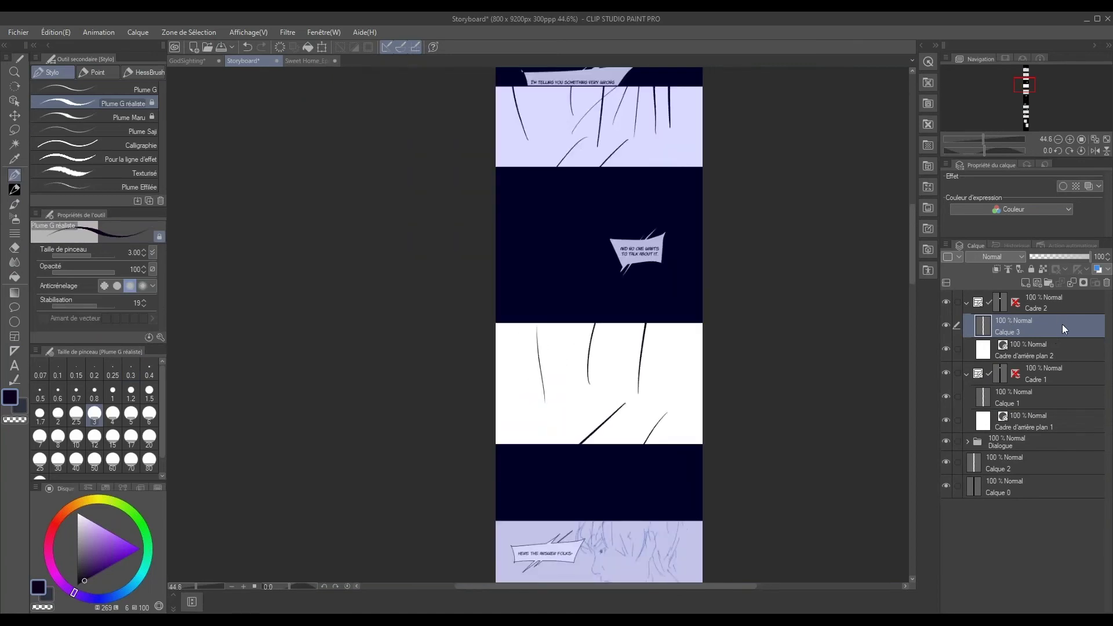
{"action": "left_click", "coordinate": [1106, 283]}
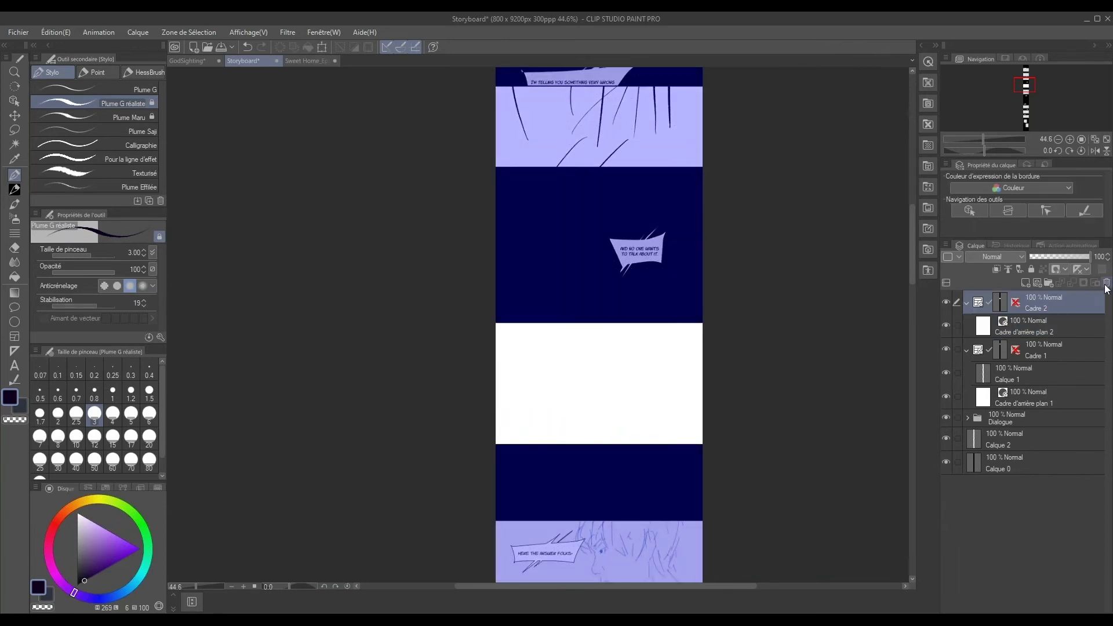
{"action": "left_click", "coordinate": [1105, 283]}
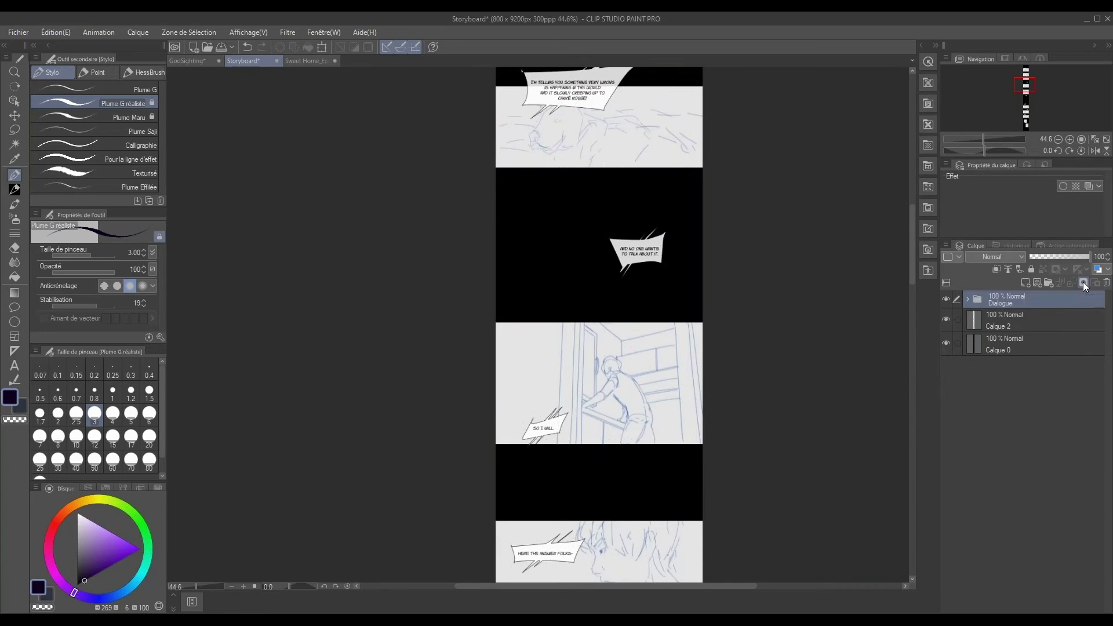
{"action": "scroll", "coordinate": [683, 321], "scroll_direction": "up", "scroll_amount": 2}
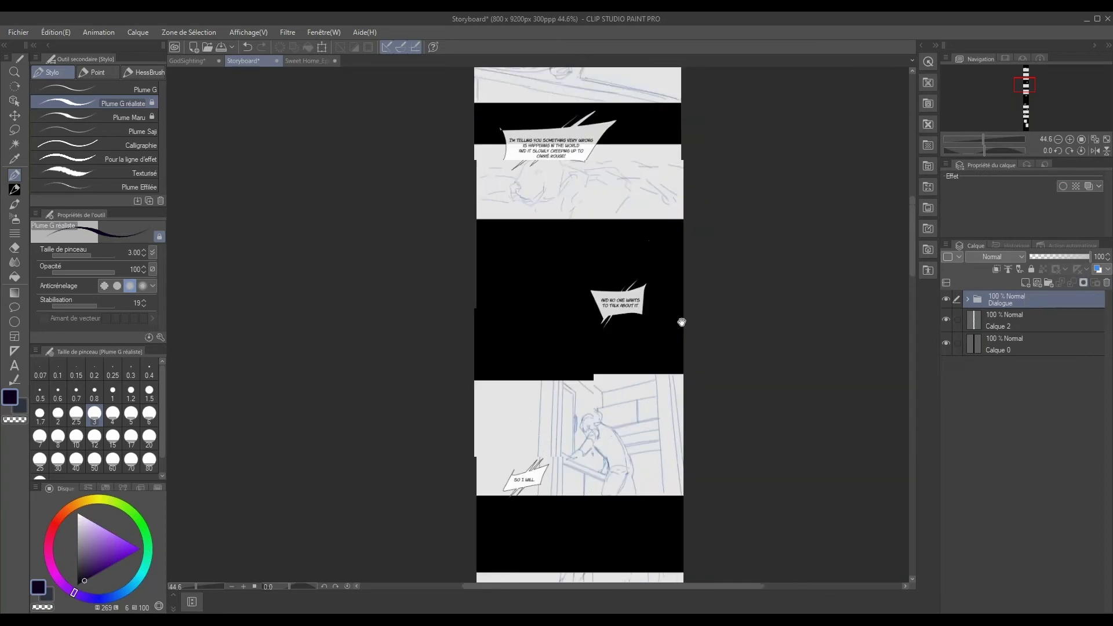
{"action": "scroll", "coordinate": [663, 398], "scroll_direction": "up", "scroll_amount": 3}
{"action": "scroll", "coordinate": [661, 406], "scroll_direction": "up", "scroll_amount": 3}
{"action": "left_click", "coordinate": [54, 31]}
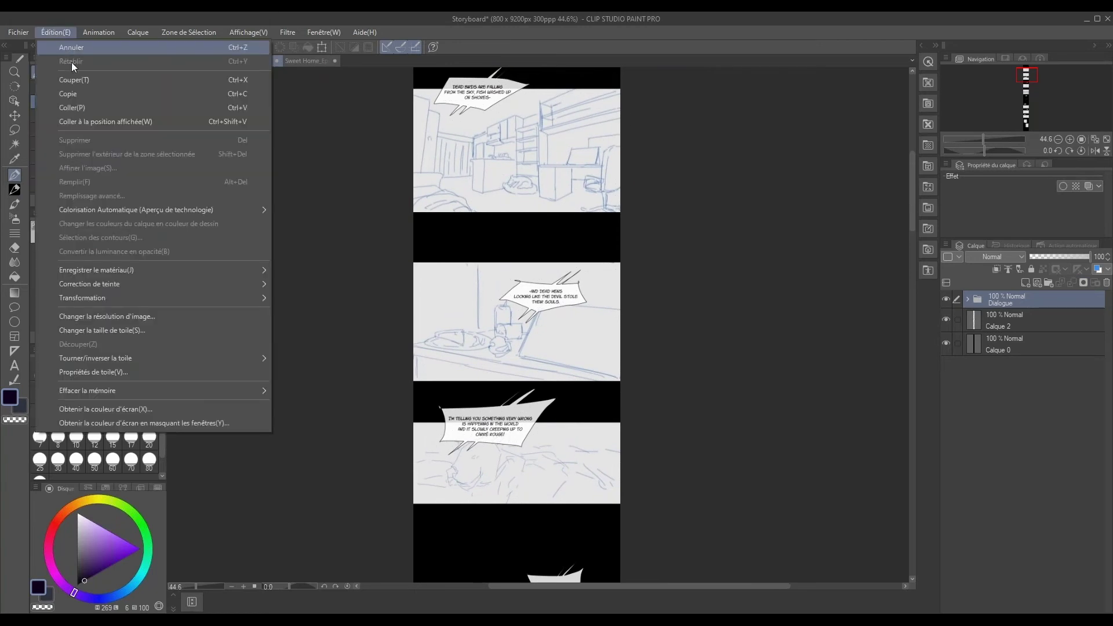
{"action": "left_click", "coordinate": [149, 377]}
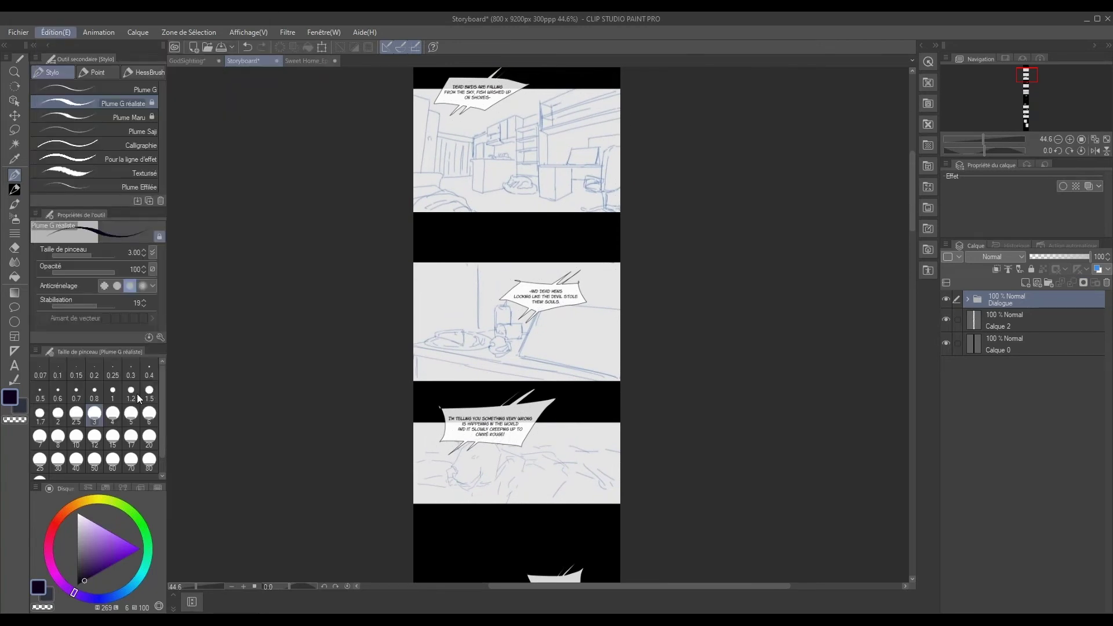
{"action": "mouse_move", "coordinate": [650, 102]}
{"action": "left_mouse_down"}
{"action": "mouse_move", "coordinate": [502, 221]}
{"action": "mouse_move", "coordinate": [456, 278]}
{"action": "left_mouse_up"}
{"action": "left_click", "coordinate": [585, 298]}
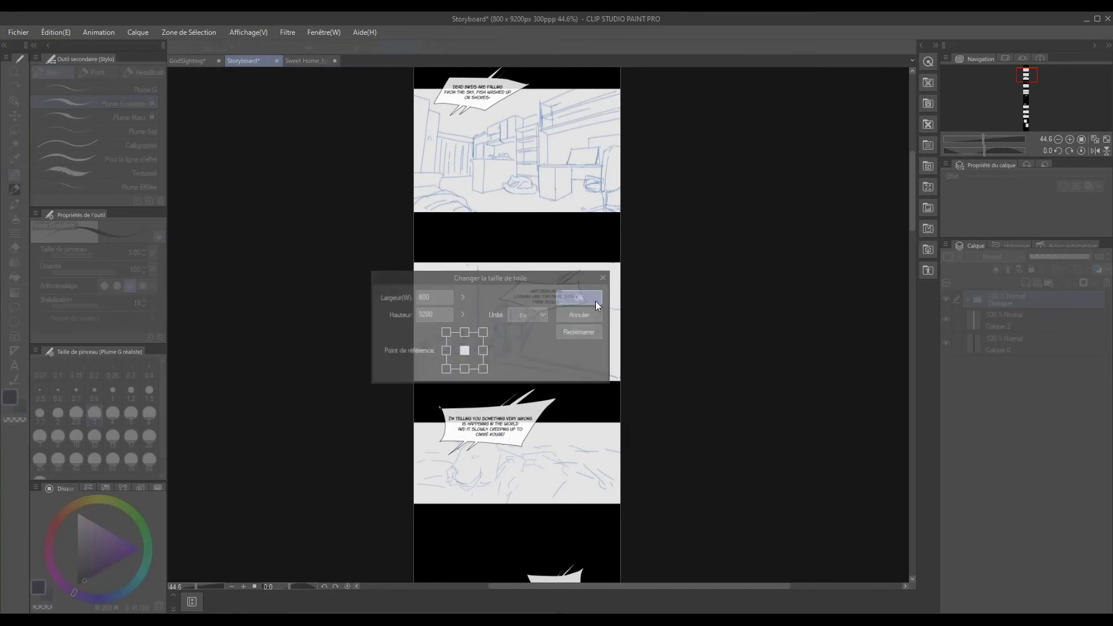
{"action": "left_click_drag", "start_coordinate": [581, 329], "coordinate": [554, 520]}
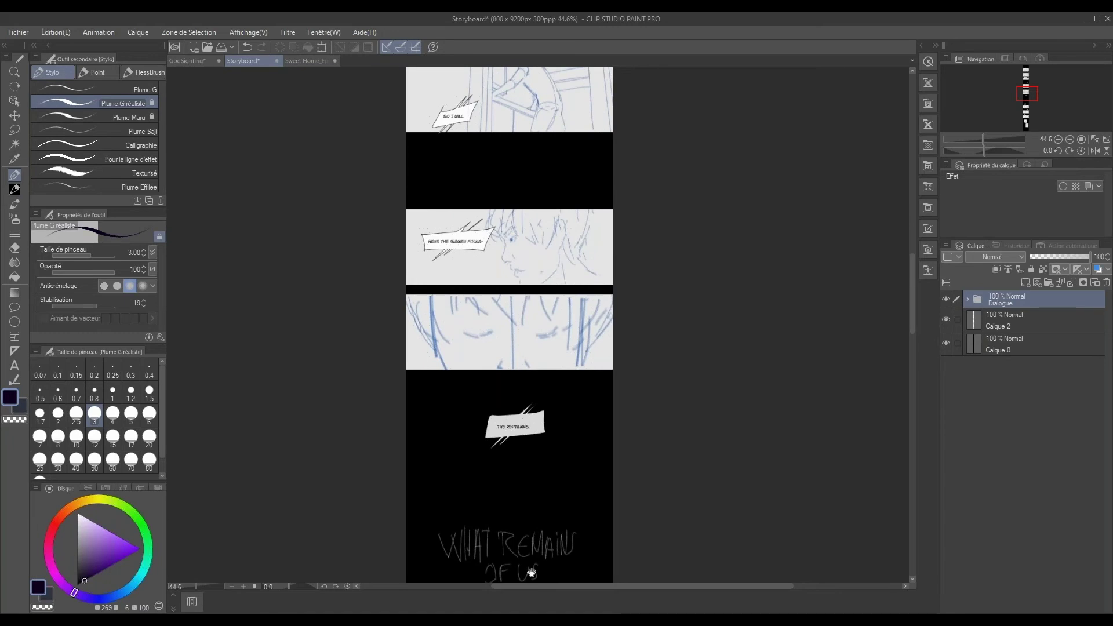
{"action": "scroll", "coordinate": [532, 232], "scroll_direction": "up", "scroll_amount": 6}
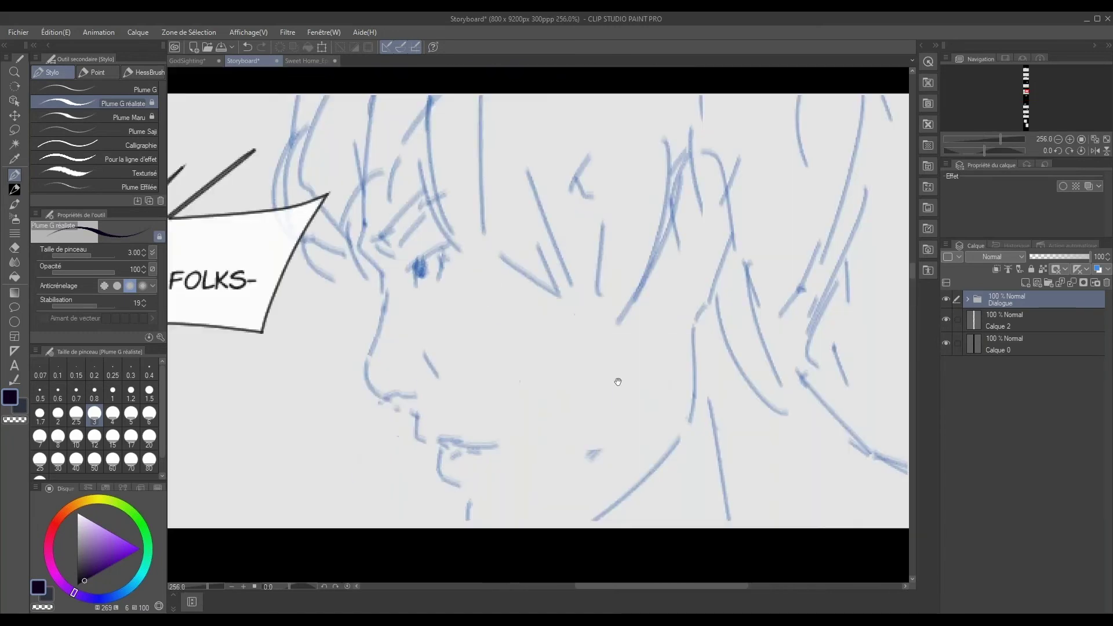
{"action": "left_click", "coordinate": [1015, 296]}
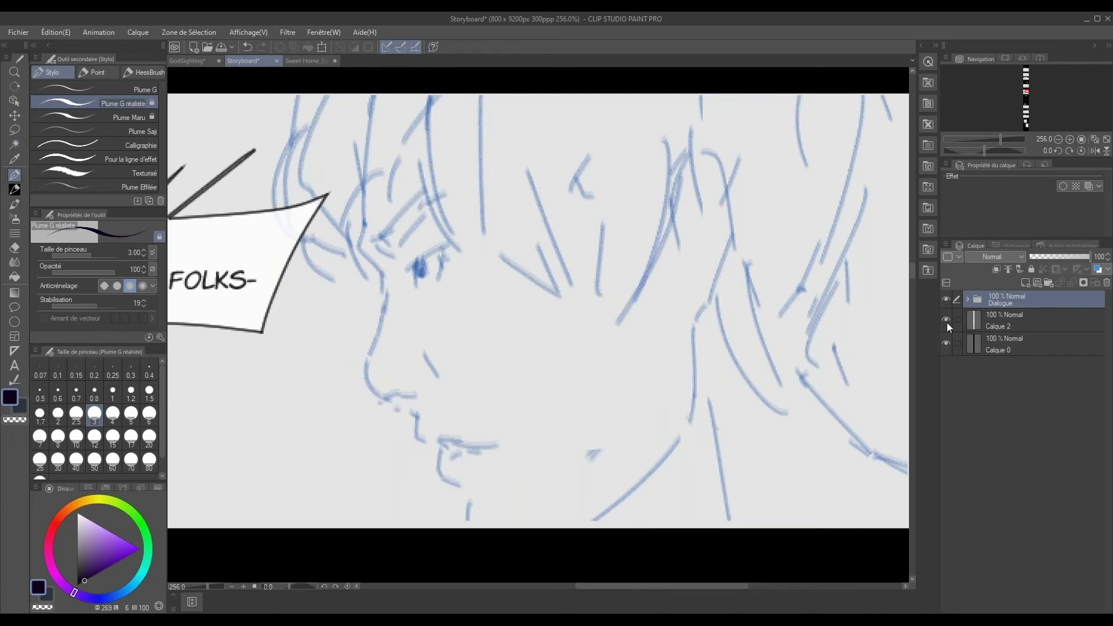
{"action": "scroll", "coordinate": [561, 337], "scroll_direction": "down", "scroll_amount": 1}
{"action": "scroll", "coordinate": [561, 338], "scroll_direction": "down", "scroll_amount": 3}
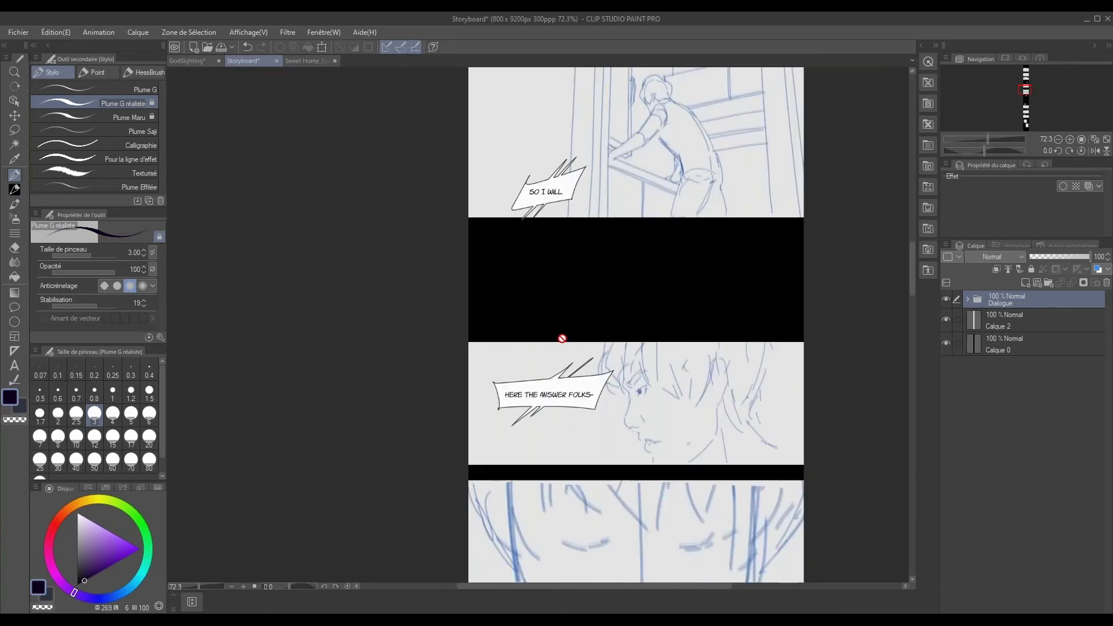
{"action": "scroll", "coordinate": [561, 338], "scroll_direction": "up", "scroll_amount": 2}
{"action": "scroll", "coordinate": [581, 368], "scroll_direction": "up", "scroll_amount": 1}
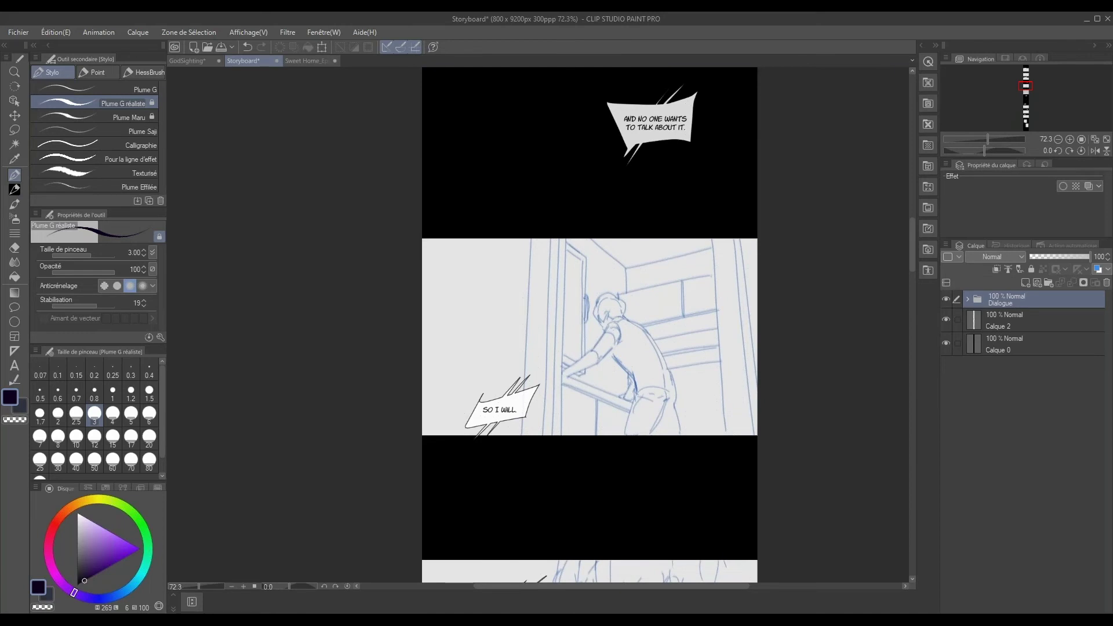
{"action": "scroll", "coordinate": [579, 325], "scroll_direction": "up", "scroll_amount": 2}
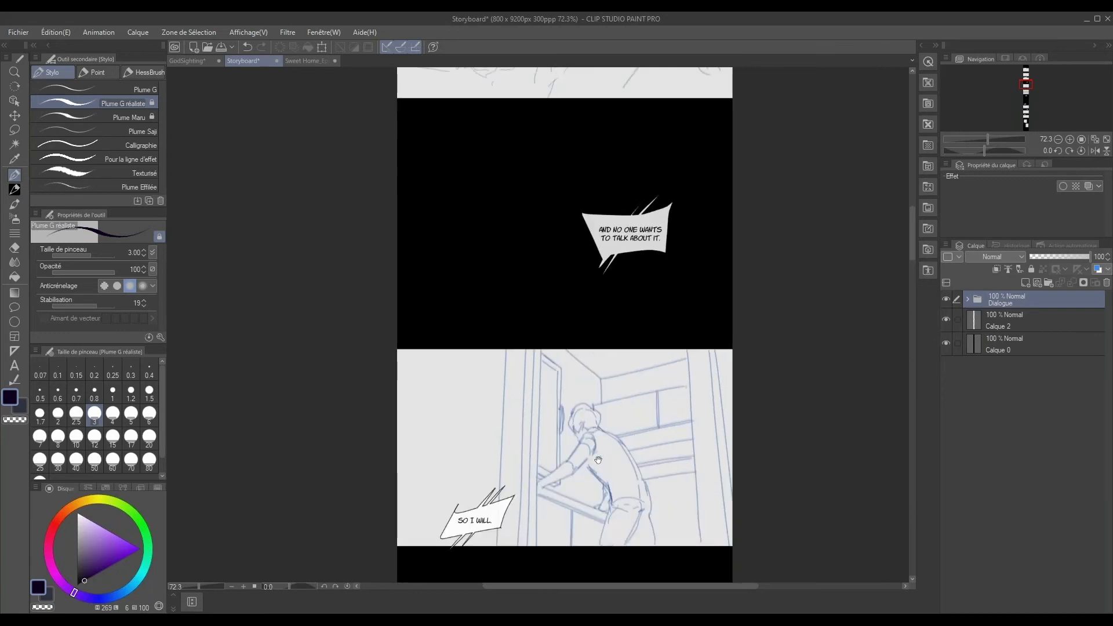
{"action": "scroll", "coordinate": [630, 431], "scroll_direction": "down", "scroll_amount": 2}
{"action": "left_click_drag", "start_coordinate": [632, 426], "coordinate": [587, 545]}
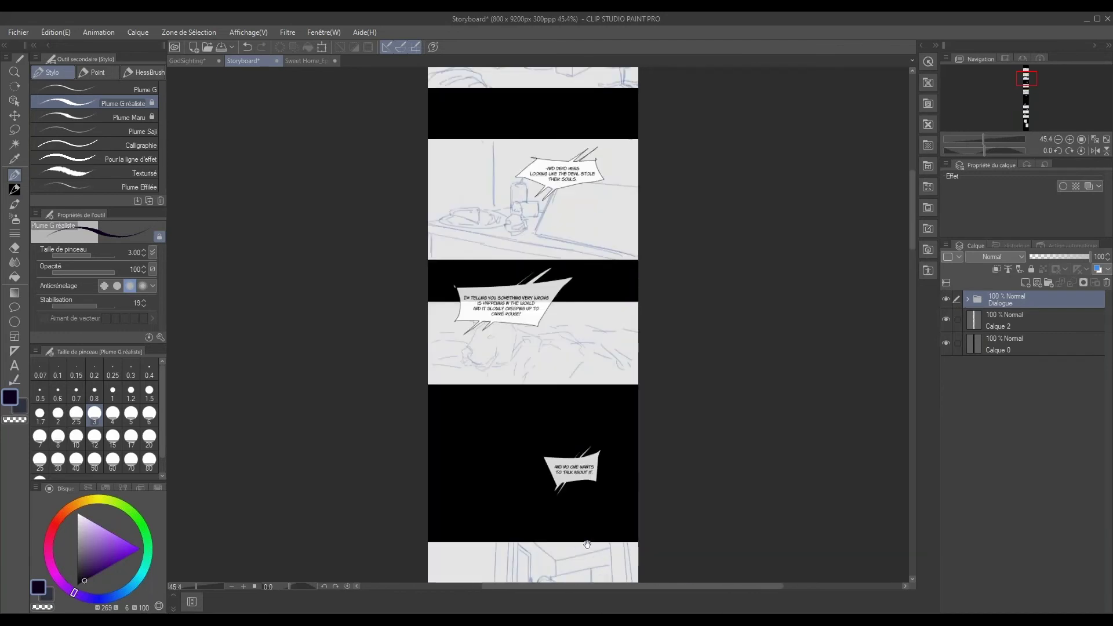
Close Storyboard with 'Ne pas enregistrer' and bring back the GodSighting meteor-over-lake illustration.
{"action": "left_click", "coordinate": [276, 60]}
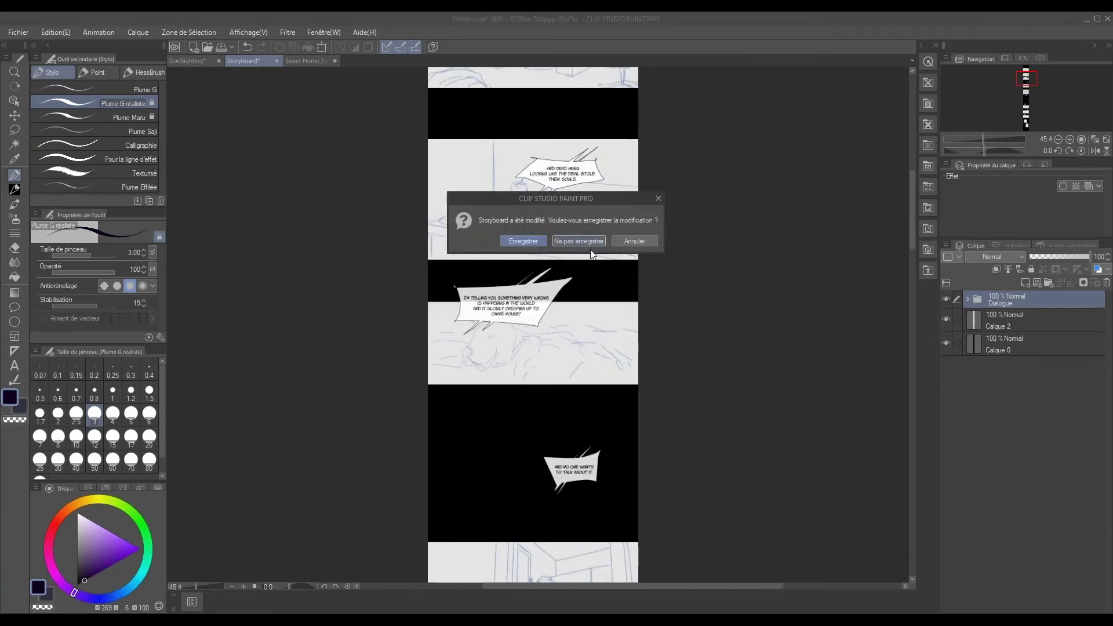
{"action": "left_click", "coordinate": [589, 242]}
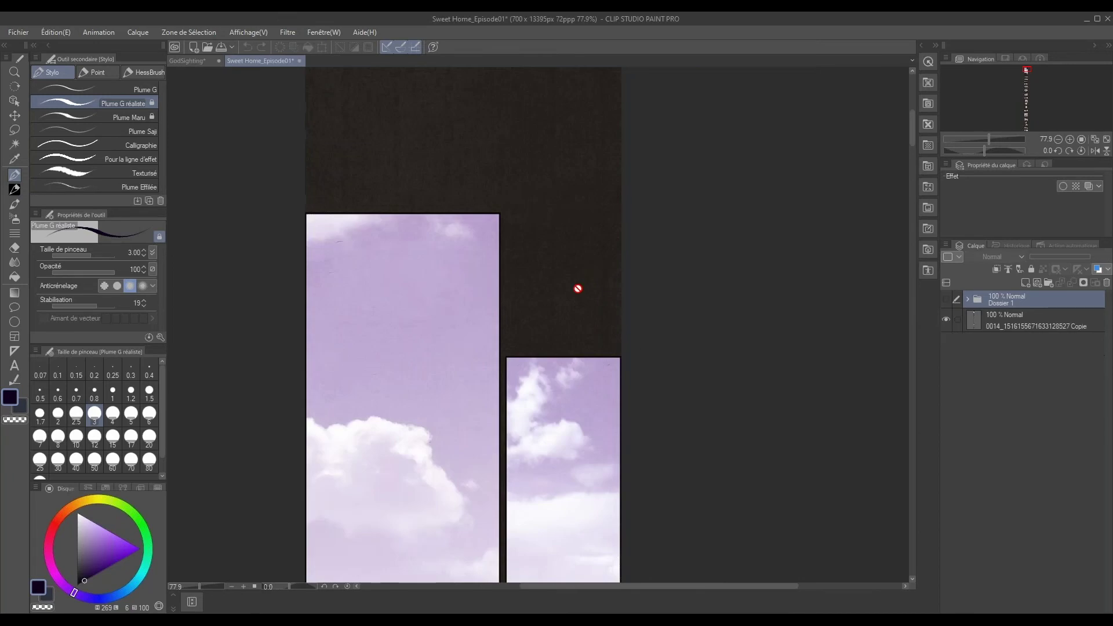
{"action": "left_click", "coordinate": [206, 60]}
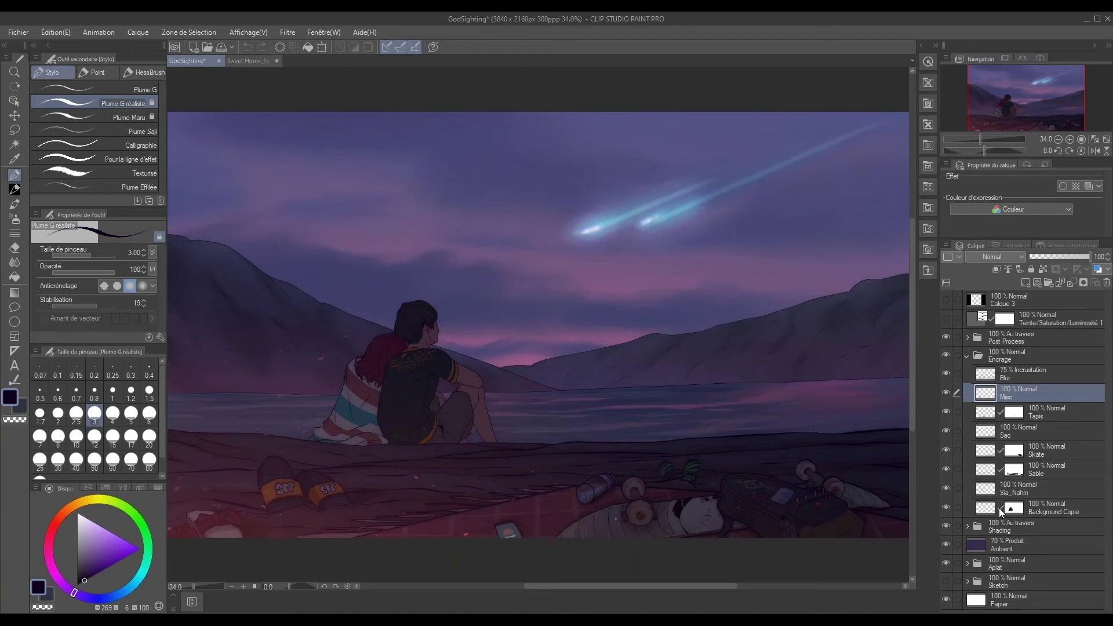
Hide the Aplat, Shading, Ambient, Post Process and Blur layers.
{"action": "left_click", "coordinate": [946, 563]}
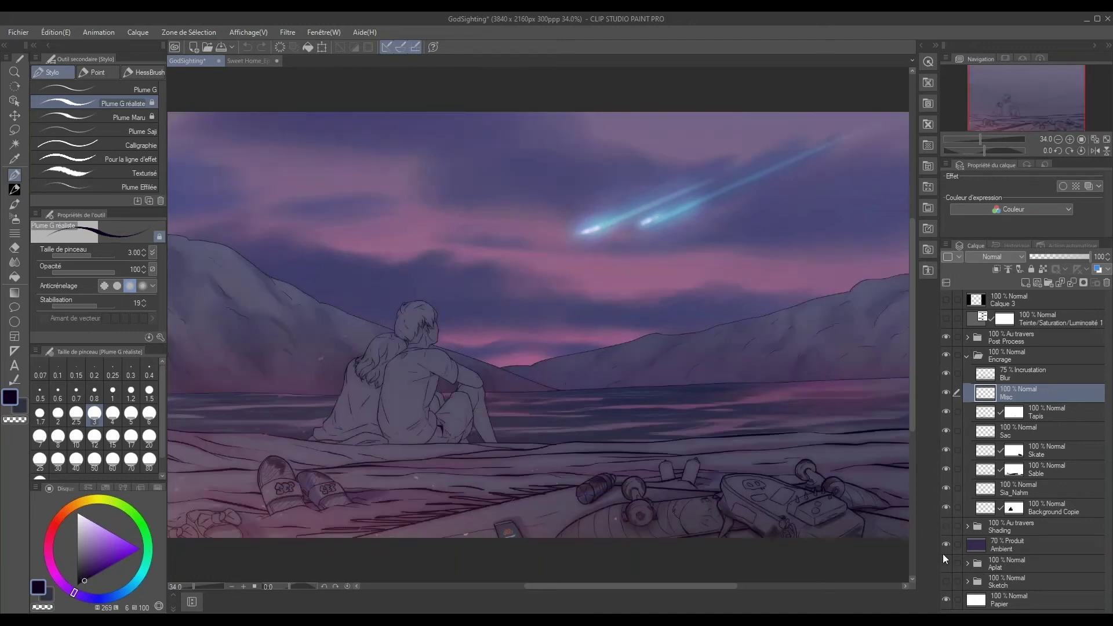
{"action": "left_click", "coordinate": [946, 526]}
{"action": "left_click", "coordinate": [946, 543]}
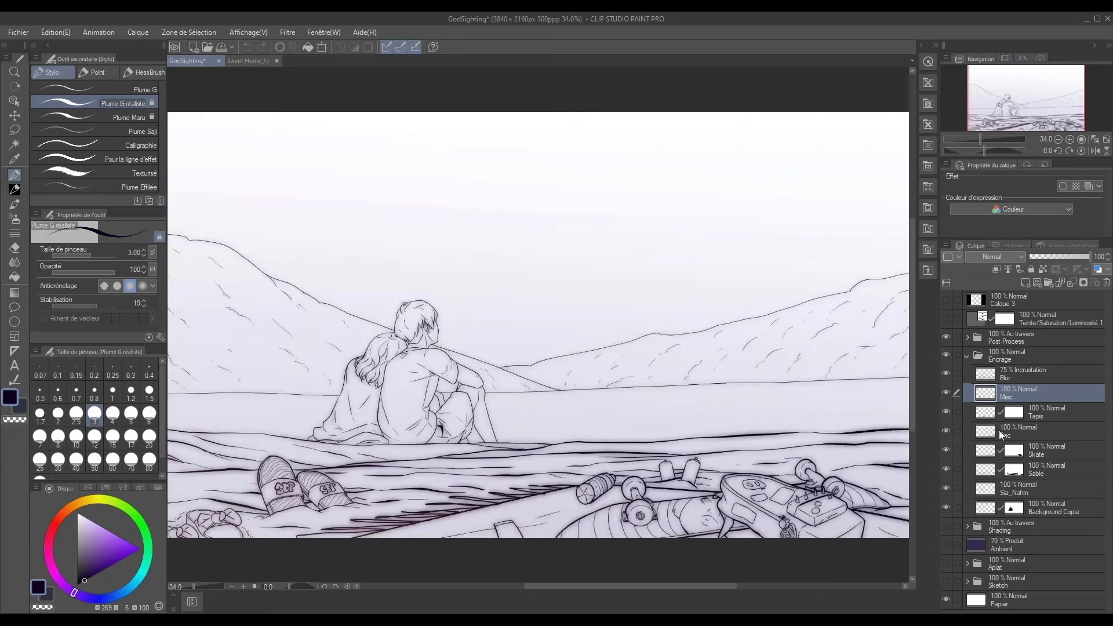
{"action": "left_click", "coordinate": [946, 336]}
{"action": "left_click", "coordinate": [1013, 373]}
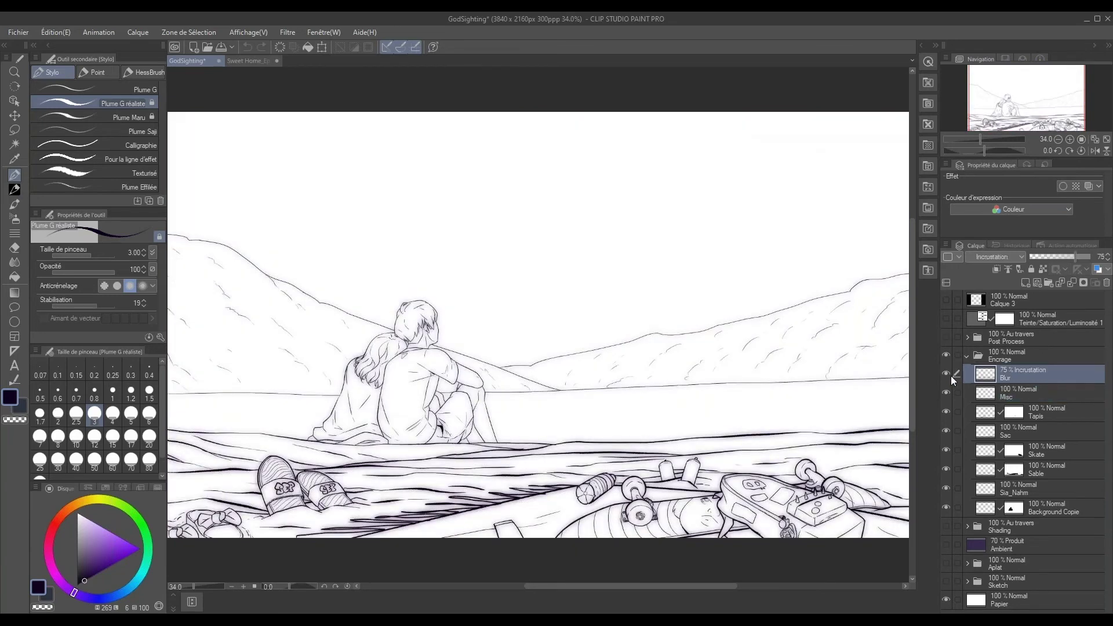
{"action": "left_click", "coordinate": [946, 372]}
Reframe the line art in the view and make the Misc layer active.
{"action": "scroll", "coordinate": [712, 479], "scroll_direction": "down", "scroll_amount": 2}
{"action": "left_click_drag", "start_coordinate": [703, 425], "coordinate": [658, 409]}
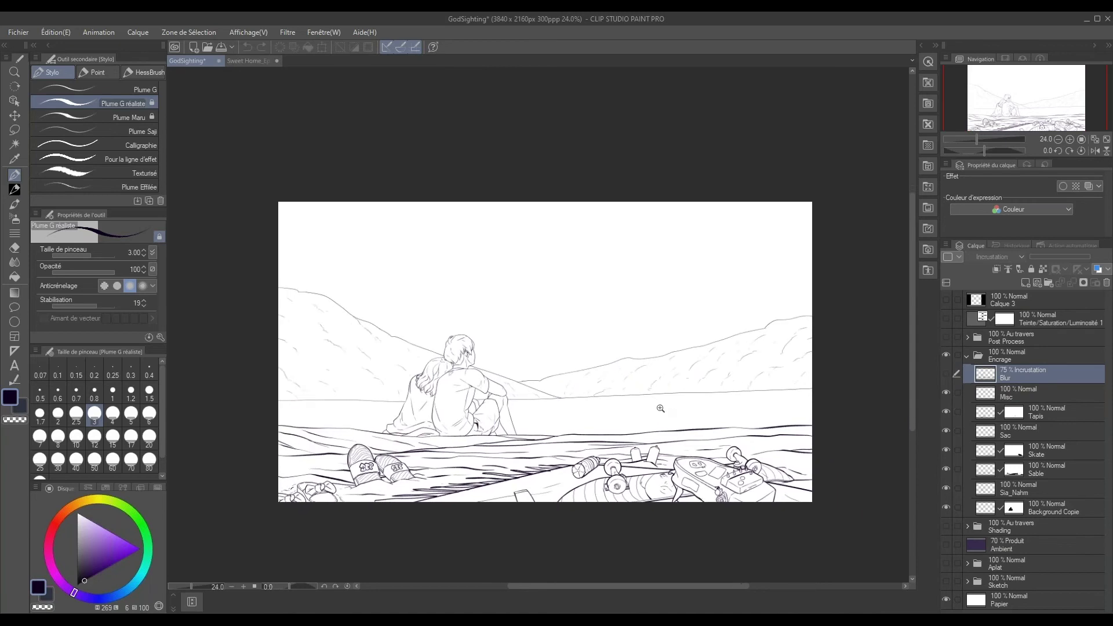
{"action": "scroll", "coordinate": [658, 411], "scroll_direction": "up", "scroll_amount": 2}
{"action": "left_click_drag", "start_coordinate": [723, 435], "coordinate": [757, 429]}
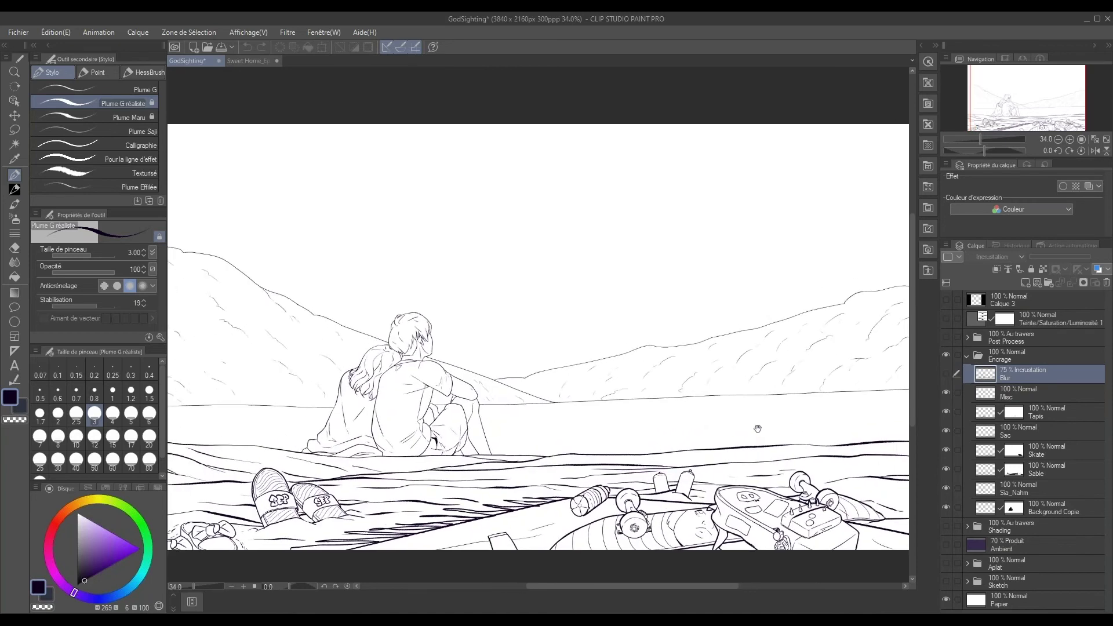
{"action": "scroll", "coordinate": [576, 442], "scroll_direction": "up", "scroll_amount": 1}
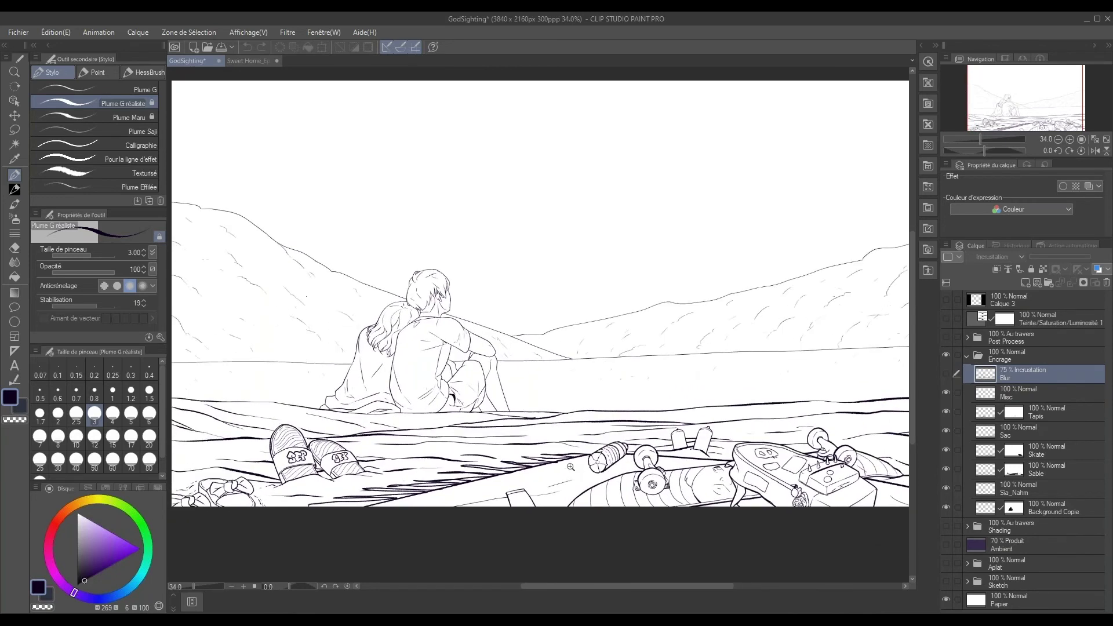
{"action": "scroll", "coordinate": [577, 443], "scroll_direction": "up", "scroll_amount": 1}
{"action": "scroll", "coordinate": [576, 443], "scroll_direction": "up", "scroll_amount": 1}
{"action": "left_click_drag", "start_coordinate": [577, 442], "coordinate": [625, 444]}
{"action": "scroll", "coordinate": [737, 437], "scroll_direction": "down", "scroll_amount": 3}
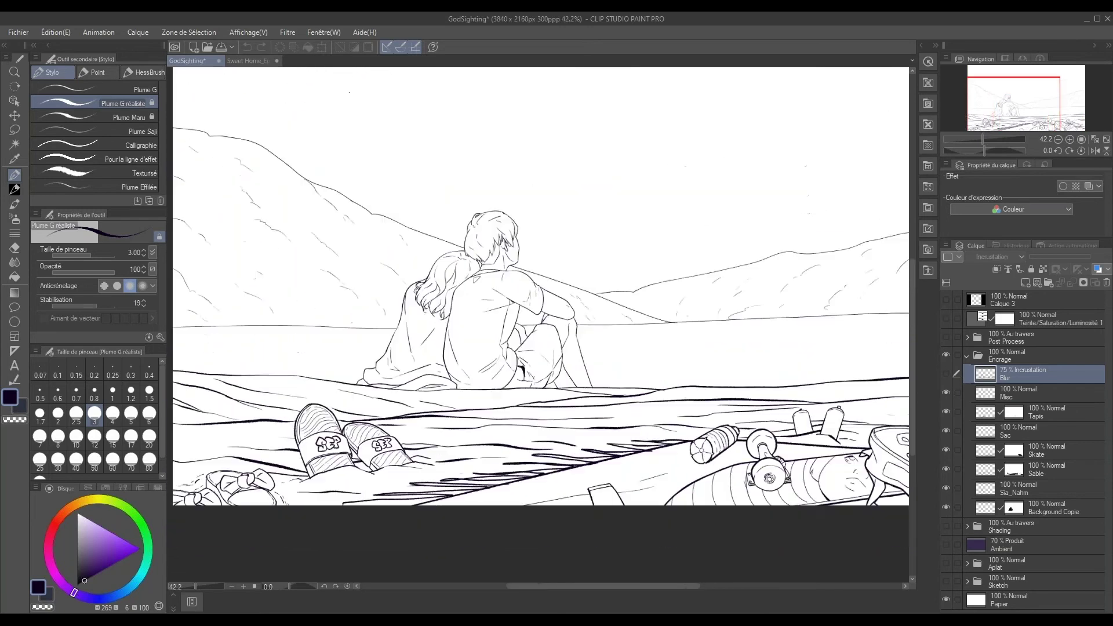
{"action": "scroll", "coordinate": [767, 486], "scroll_direction": "down", "scroll_amount": 2}
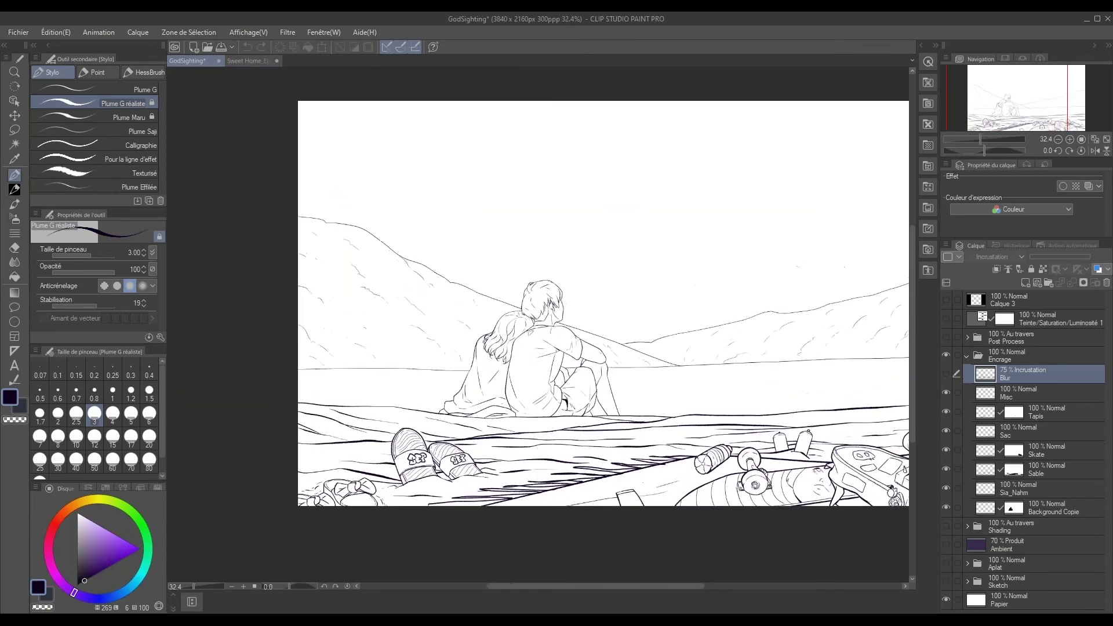
{"action": "left_click_drag", "start_coordinate": [741, 496], "coordinate": [679, 500]}
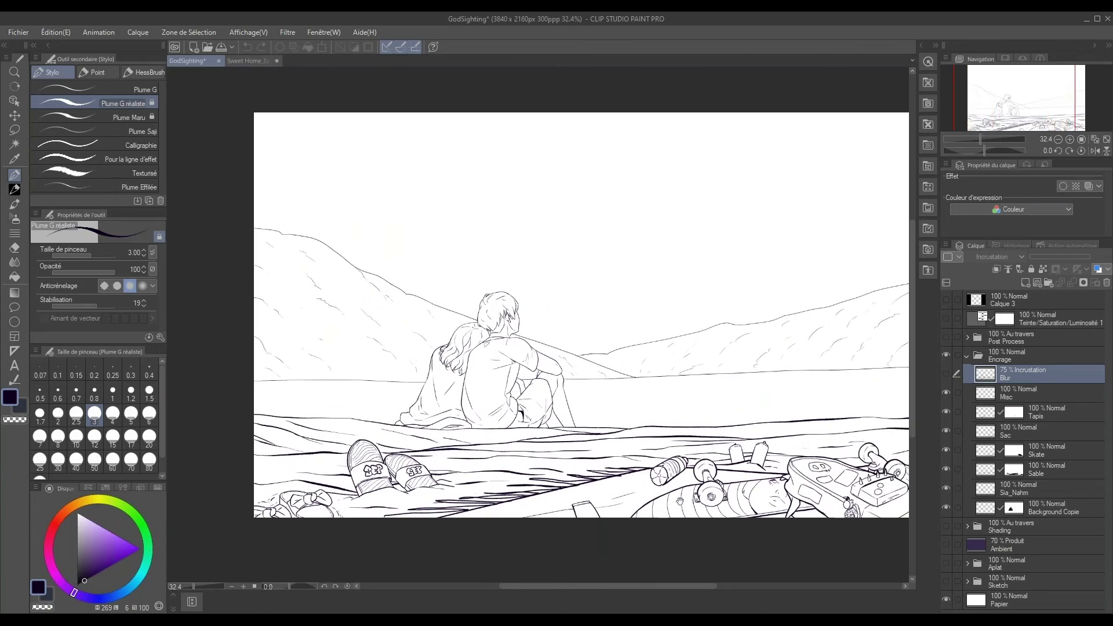
{"action": "scroll", "coordinate": [598, 374], "scroll_direction": "up", "scroll_amount": 1}
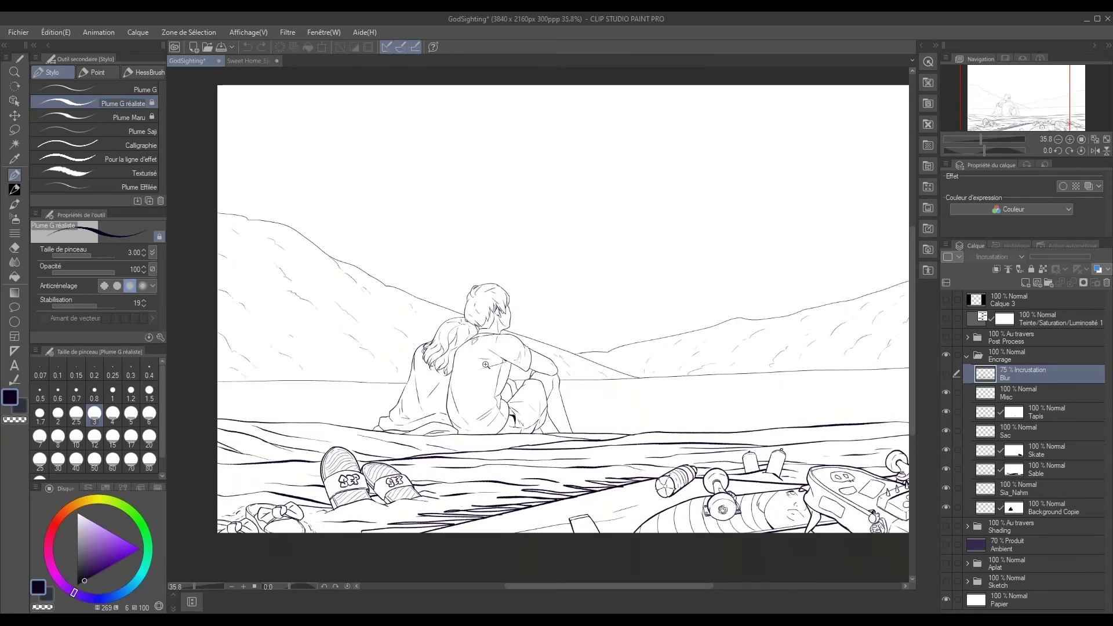
{"action": "scroll", "coordinate": [487, 364], "scroll_direction": "up", "scroll_amount": 2}
{"action": "scroll", "coordinate": [487, 363], "scroll_direction": "up", "scroll_amount": 1}
{"action": "scroll", "coordinate": [487, 364], "scroll_direction": "up", "scroll_amount": 2}
{"action": "scroll", "coordinate": [487, 364], "scroll_direction": "up", "scroll_amount": 1}
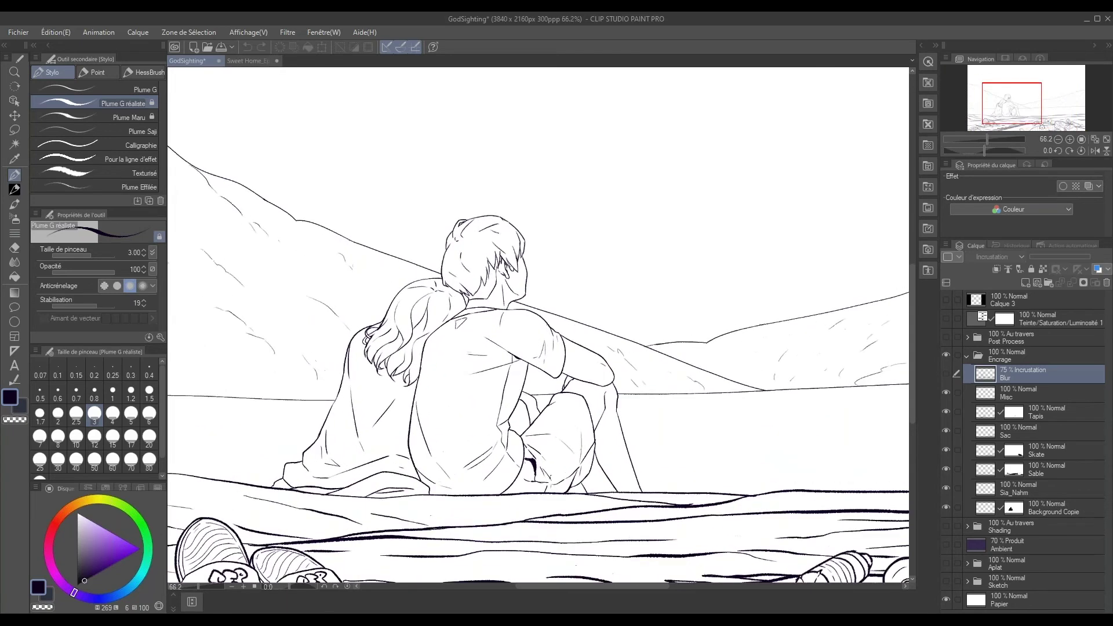
{"action": "left_click", "coordinate": [1010, 391]}
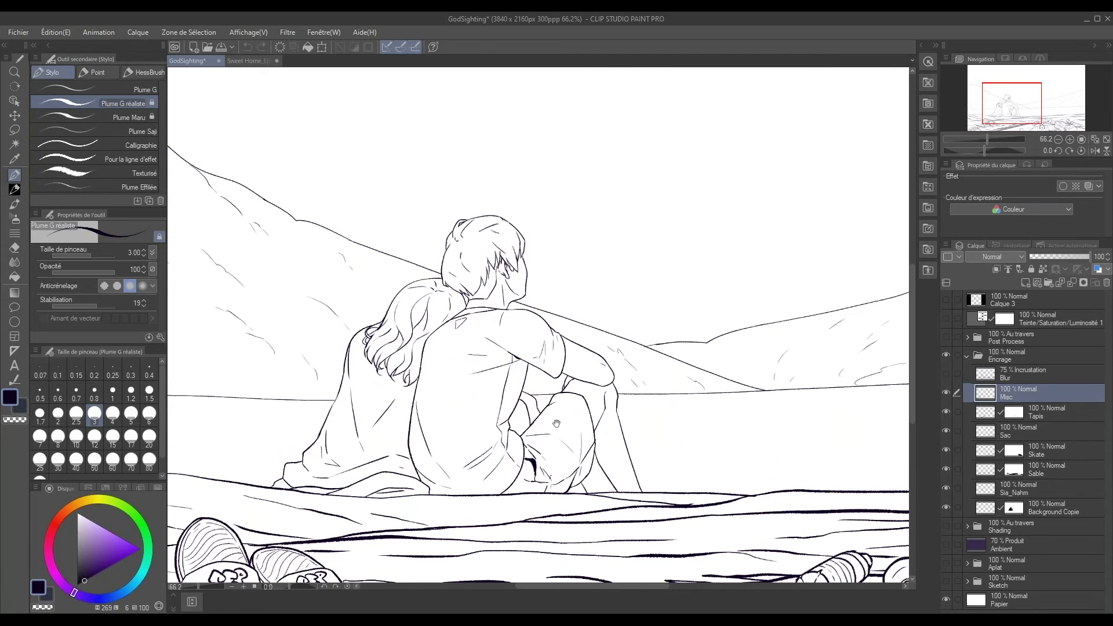
Zoom in on the couple's knees and undo the two thick strokes on the leg line.
{"action": "left_click_drag", "start_coordinate": [519, 360], "coordinate": [534, 363]}
{"action": "scroll", "coordinate": [534, 363], "scroll_direction": "up", "scroll_amount": 6}
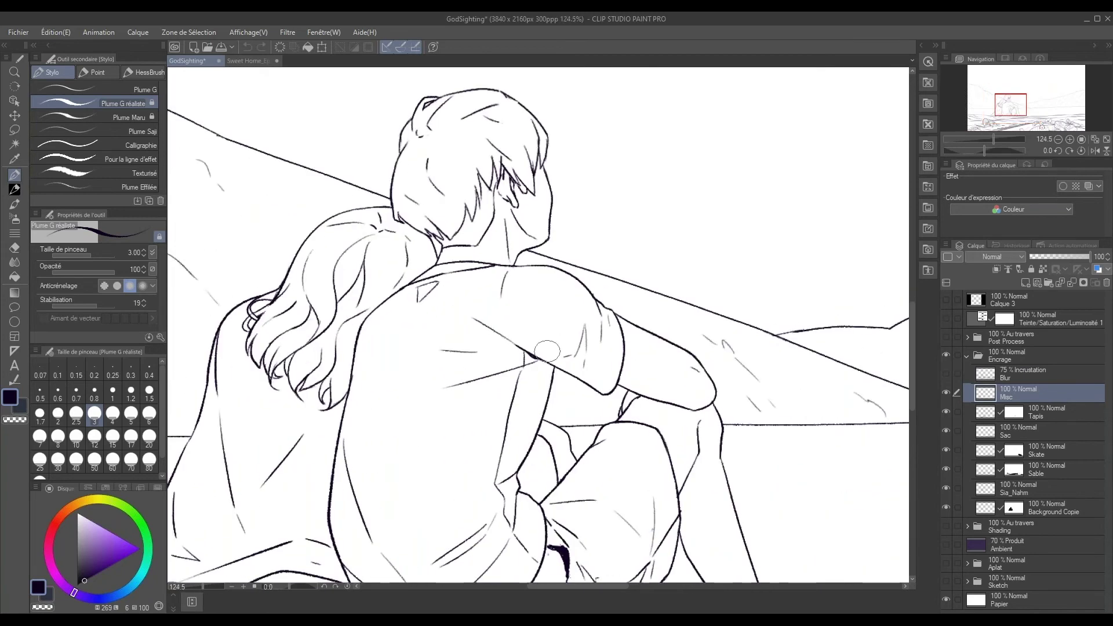
{"action": "left_click_drag", "start_coordinate": [639, 483], "coordinate": [654, 467]}
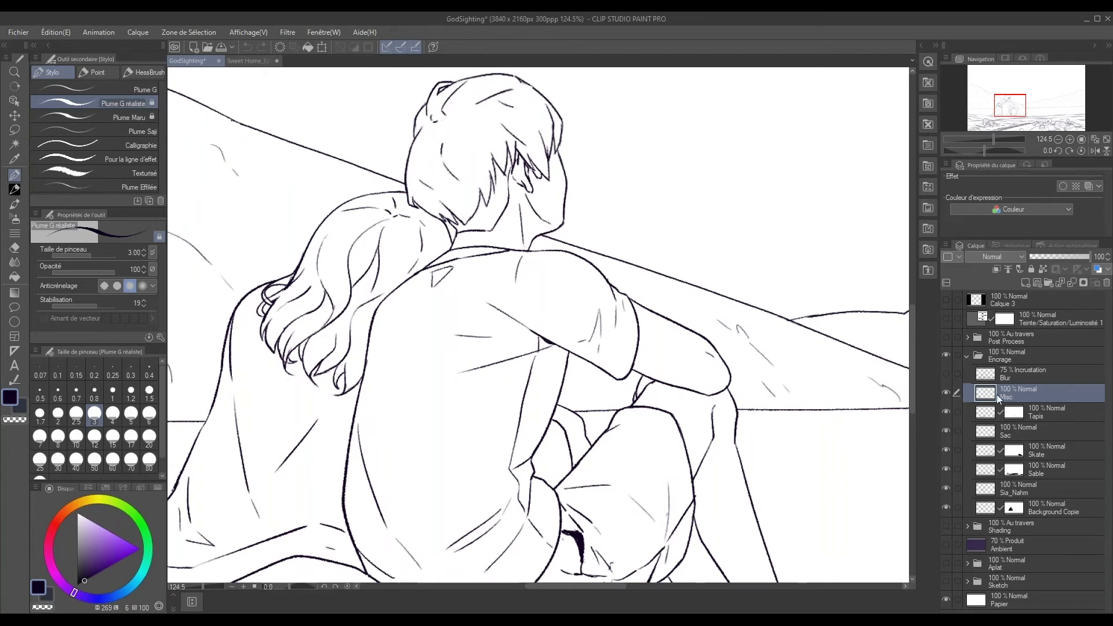
{"action": "left_click_drag", "start_coordinate": [594, 487], "coordinate": [639, 403]}
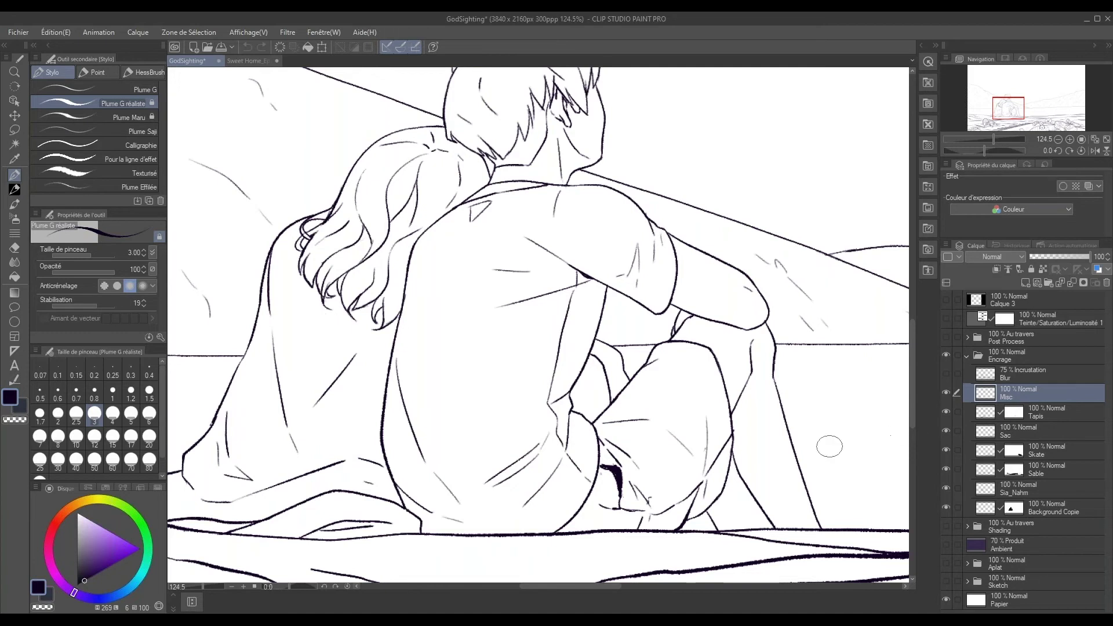
{"action": "scroll", "coordinate": [607, 500], "scroll_direction": "up", "scroll_amount": 2}
{"action": "scroll", "coordinate": [607, 501], "scroll_direction": "up", "scroll_amount": 2}
{"action": "scroll", "coordinate": [638, 510], "scroll_direction": "up", "scroll_amount": 2}
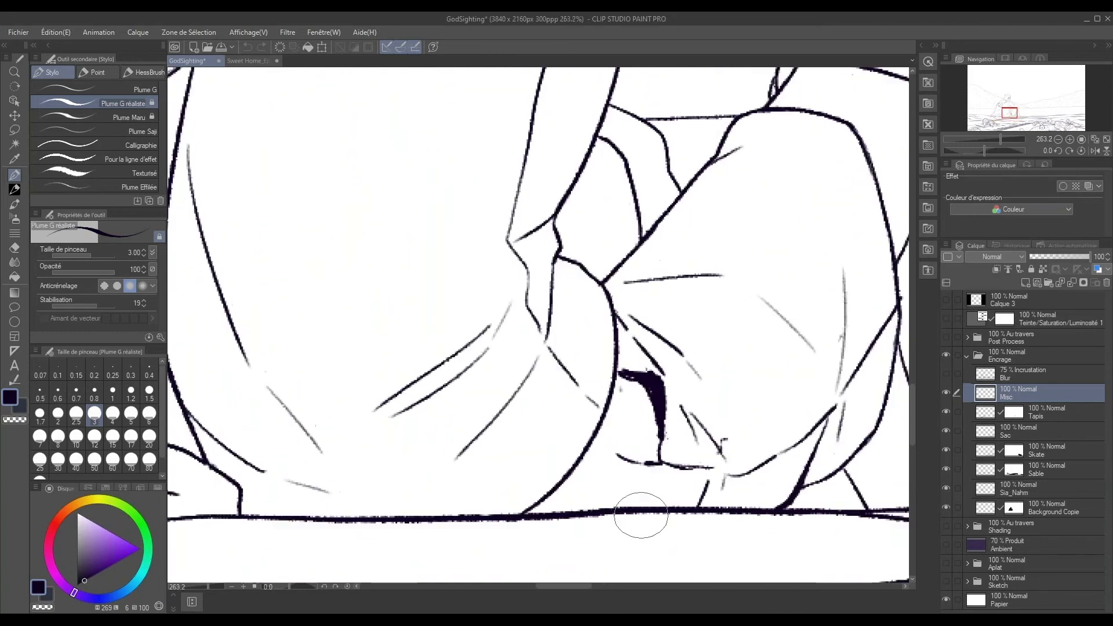
{"action": "mouse_move", "coordinate": [579, 329]}
{"action": "left_mouse_down"}
{"action": "mouse_move", "coordinate": [606, 414]}
{"action": "mouse_move", "coordinate": [573, 487]}
{"action": "mouse_move", "coordinate": [525, 536]}
{"action": "mouse_move", "coordinate": [576, 467]}
{"action": "mouse_move", "coordinate": [526, 521]}
{"action": "mouse_move", "coordinate": [588, 474]}
{"action": "left_mouse_up"}
{"action": "key", "text": "ctrl+z"}
{"action": "key", "text": "ctrl+z"}
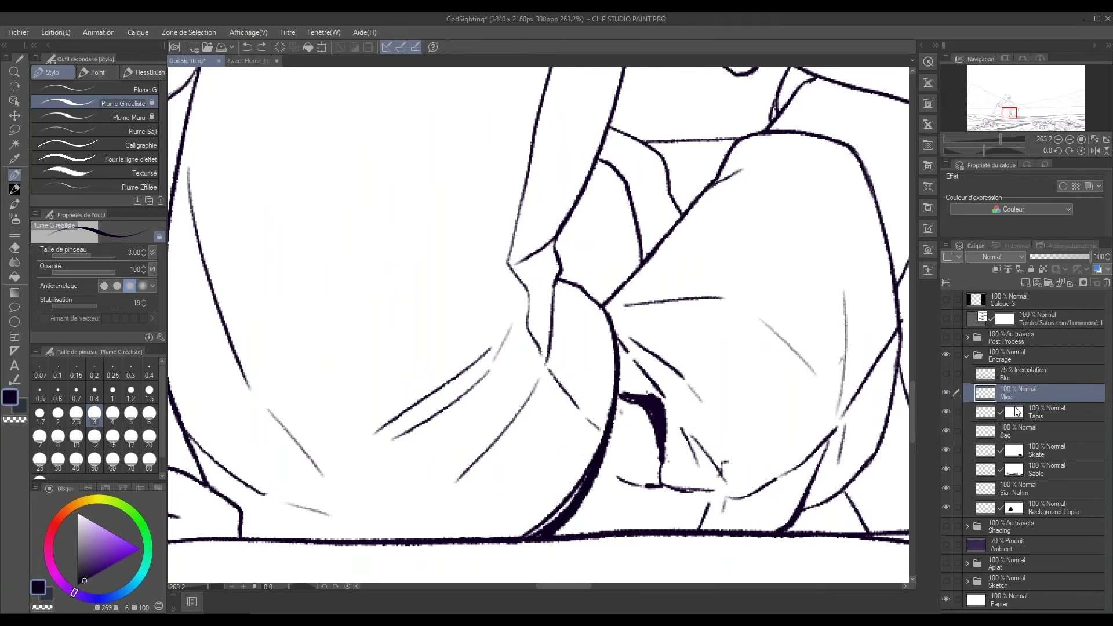
{"action": "key", "text": "ctrl+z"}
{"action": "key", "text": "ctrl+z"}
Add a new layer above Misc and ink a thicker stroke along the curved leg line.
{"action": "left_click", "coordinate": [1025, 283]}
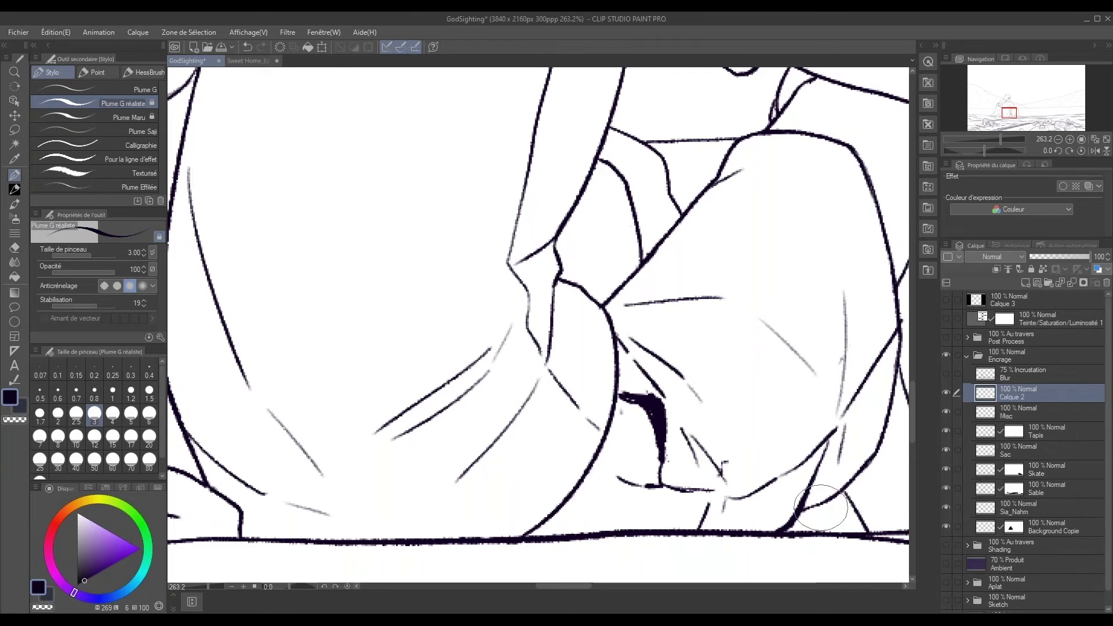
{"action": "mouse_move", "coordinate": [603, 307]}
{"action": "left_mouse_down"}
{"action": "mouse_move", "coordinate": [614, 399]}
{"action": "mouse_move", "coordinate": [571, 496]}
{"action": "mouse_move", "coordinate": [530, 536]}
{"action": "left_mouse_up"}
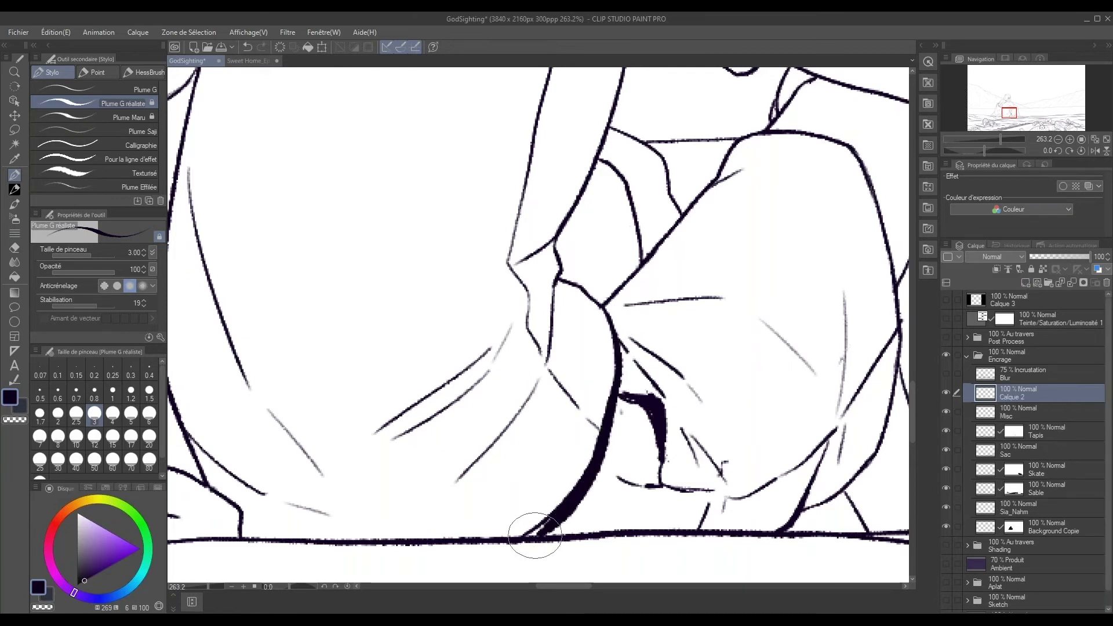
{"action": "scroll", "coordinate": [546, 531], "scroll_direction": "down", "scroll_amount": 2}
{"action": "scroll", "coordinate": [546, 531], "scroll_direction": "down", "scroll_amount": 3}
{"action": "left_click_drag", "start_coordinate": [637, 464], "coordinate": [716, 418]}
{"action": "scroll", "coordinate": [716, 418], "scroll_direction": "up", "scroll_amount": 4}
{"action": "scroll", "coordinate": [716, 418], "scroll_direction": "up", "scroll_amount": 1}
{"action": "scroll", "coordinate": [715, 417], "scroll_direction": "up", "scroll_amount": 2}
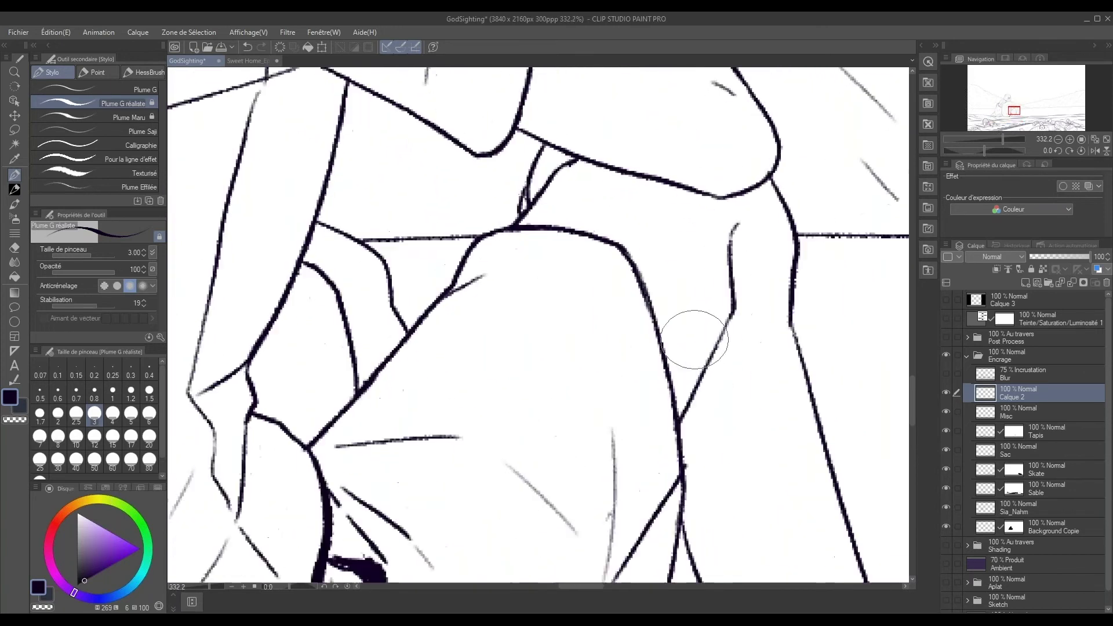
{"action": "left_click_drag", "start_coordinate": [632, 266], "coordinate": [650, 385]}
{"action": "key", "text": "ctrl+z"}
{"action": "left_click_drag", "start_coordinate": [638, 280], "coordinate": [673, 394]}
{"action": "left_click_drag", "start_coordinate": [641, 288], "coordinate": [679, 424]}
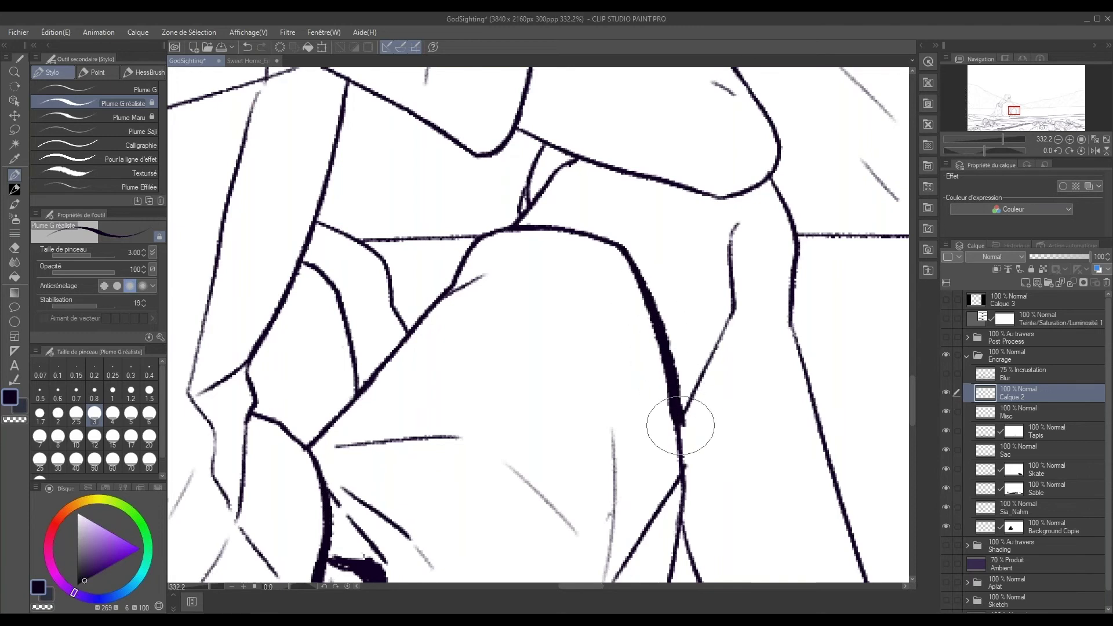
Thicken the left leg contour and the other leg contour with darker strokes.
{"action": "left_click_drag", "start_coordinate": [302, 261], "coordinate": [363, 385]}
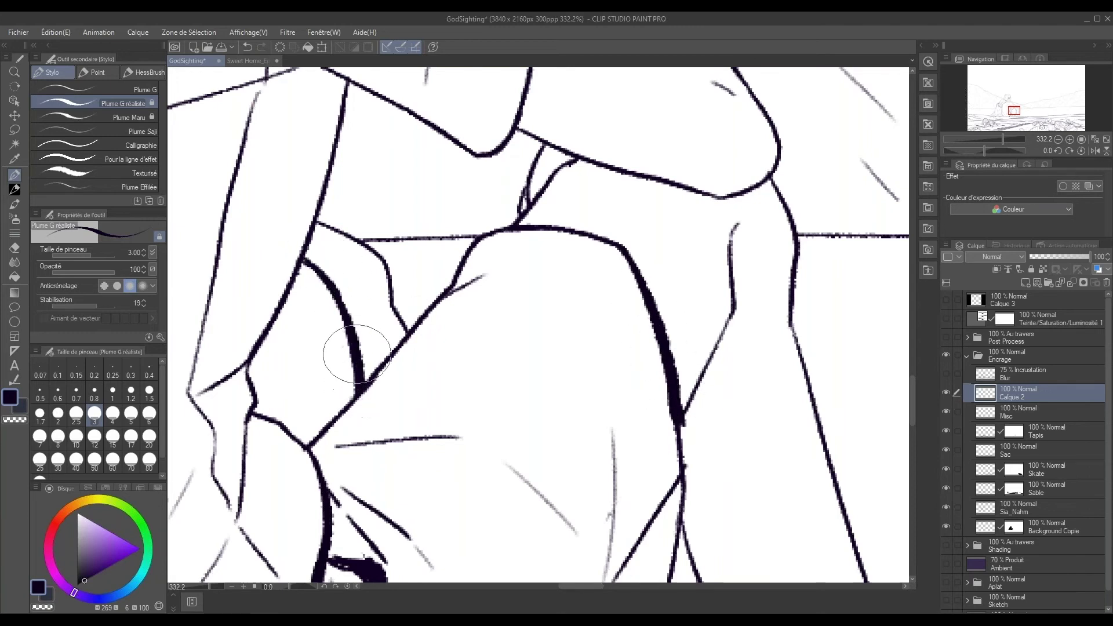
{"action": "scroll", "coordinate": [511, 394], "scroll_direction": "down", "scroll_amount": 3}
{"action": "scroll", "coordinate": [512, 394], "scroll_direction": "up", "scroll_amount": 3}
{"action": "left_click_drag", "start_coordinate": [560, 279], "coordinate": [571, 460]}
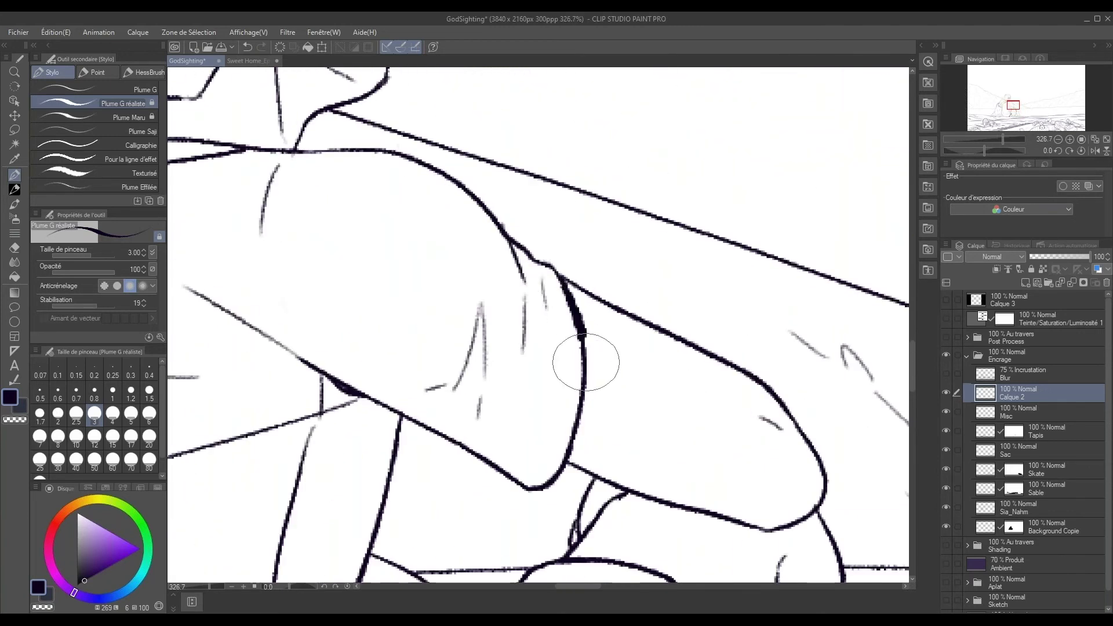
{"action": "scroll", "coordinate": [573, 428], "scroll_direction": "down", "scroll_amount": 5}
{"action": "scroll", "coordinate": [540, 217], "scroll_direction": "up", "scroll_amount": 2}
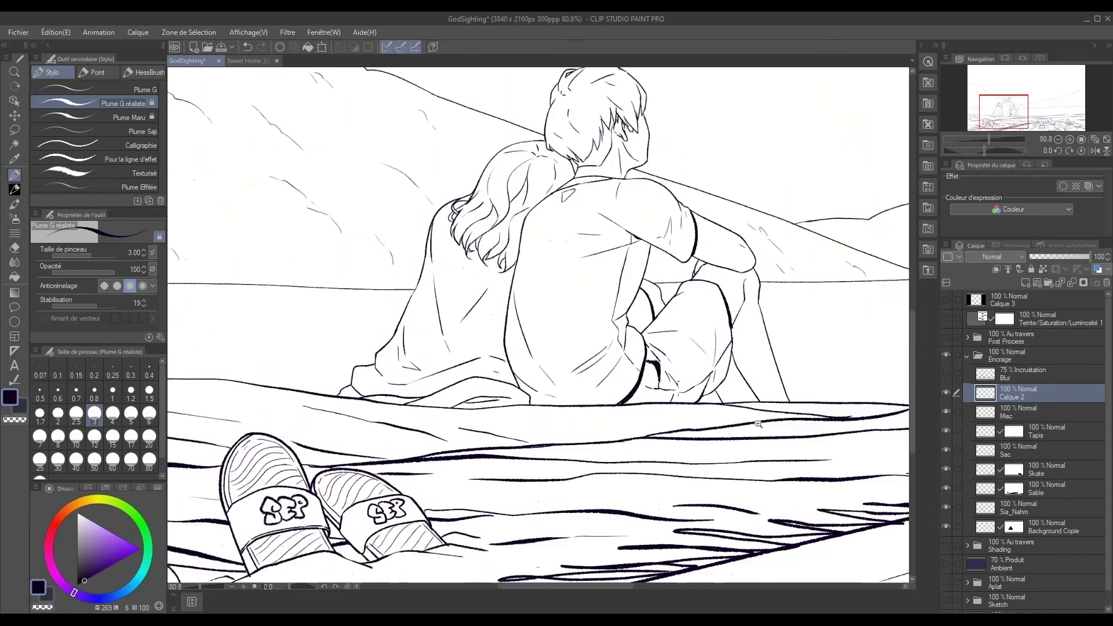
{"action": "scroll", "coordinate": [540, 216], "scroll_direction": "up", "scroll_amount": 3}
{"action": "left_click_drag", "start_coordinate": [608, 280], "coordinate": [613, 455]}
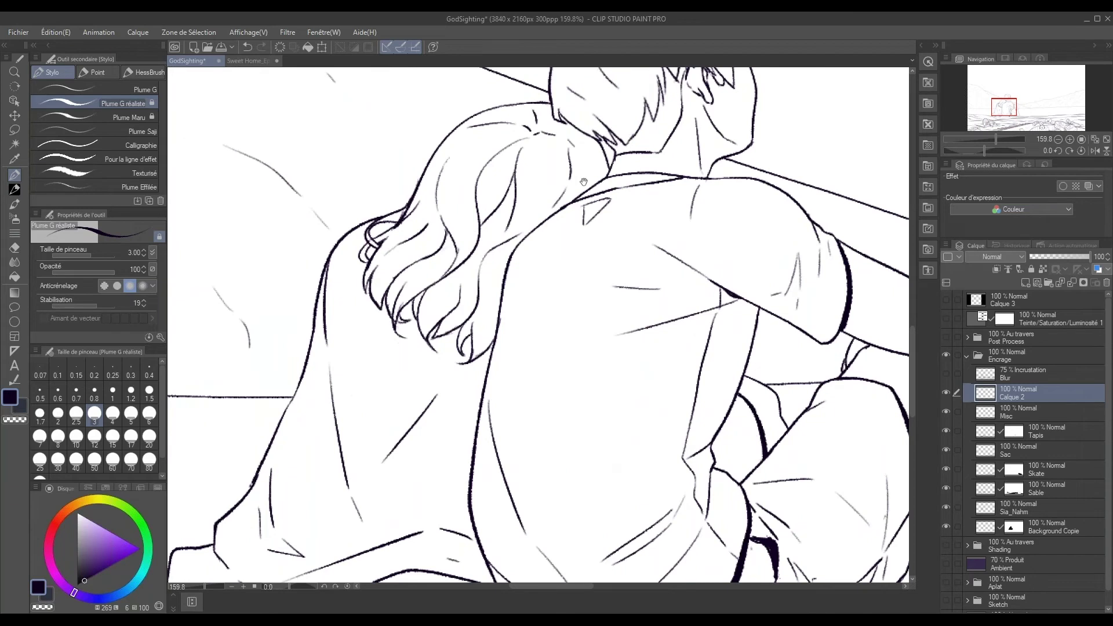
Thicken the shoulder contour beside the hair and extend the dark back contour downward.
{"action": "mouse_move", "coordinate": [579, 192]}
{"action": "left_mouse_down"}
{"action": "mouse_move", "coordinate": [510, 249]}
{"action": "mouse_move", "coordinate": [495, 278]}
{"action": "mouse_move", "coordinate": [471, 394]}
{"action": "mouse_move", "coordinate": [480, 575]}
{"action": "left_mouse_up"}
{"action": "scroll", "coordinate": [520, 535], "scroll_direction": "up", "scroll_amount": 3}
{"action": "mouse_move", "coordinate": [459, 331]}
{"action": "left_mouse_down"}
{"action": "mouse_move", "coordinate": [470, 399]}
{"action": "mouse_move", "coordinate": [510, 493]}
{"action": "left_mouse_up"}
{"action": "scroll", "coordinate": [459, 386], "scroll_direction": "down", "scroll_amount": 1}
{"action": "scroll", "coordinate": [459, 386], "scroll_direction": "down", "scroll_amount": 2}
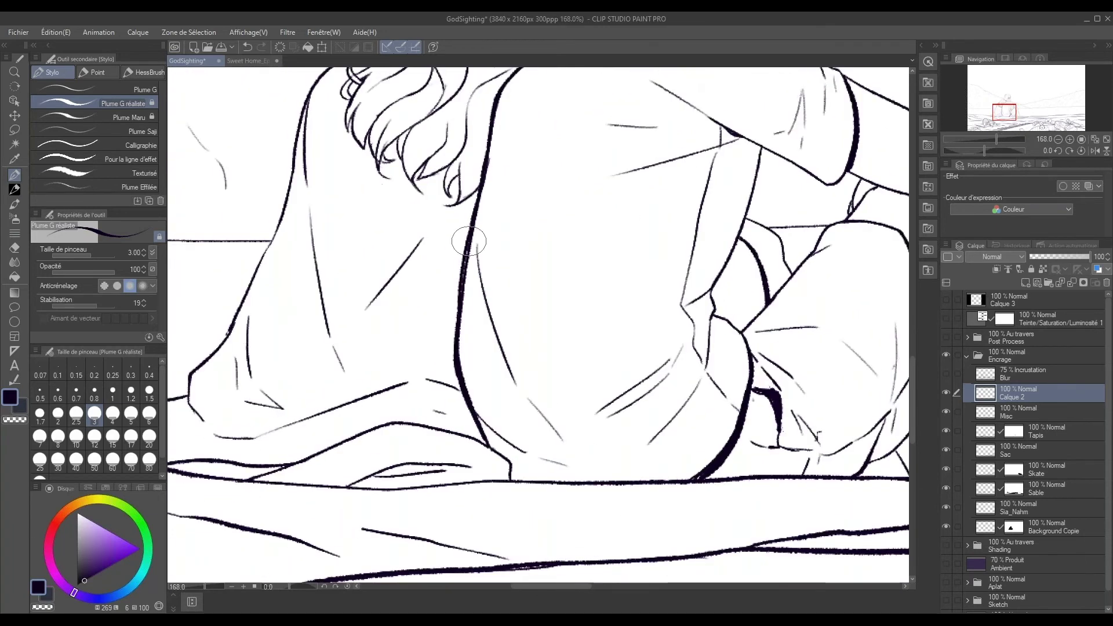
{"action": "scroll", "coordinate": [458, 386], "scroll_direction": "down", "scroll_amount": 2}
{"action": "left_click_drag", "start_coordinate": [826, 336], "coordinate": [826, 414]}
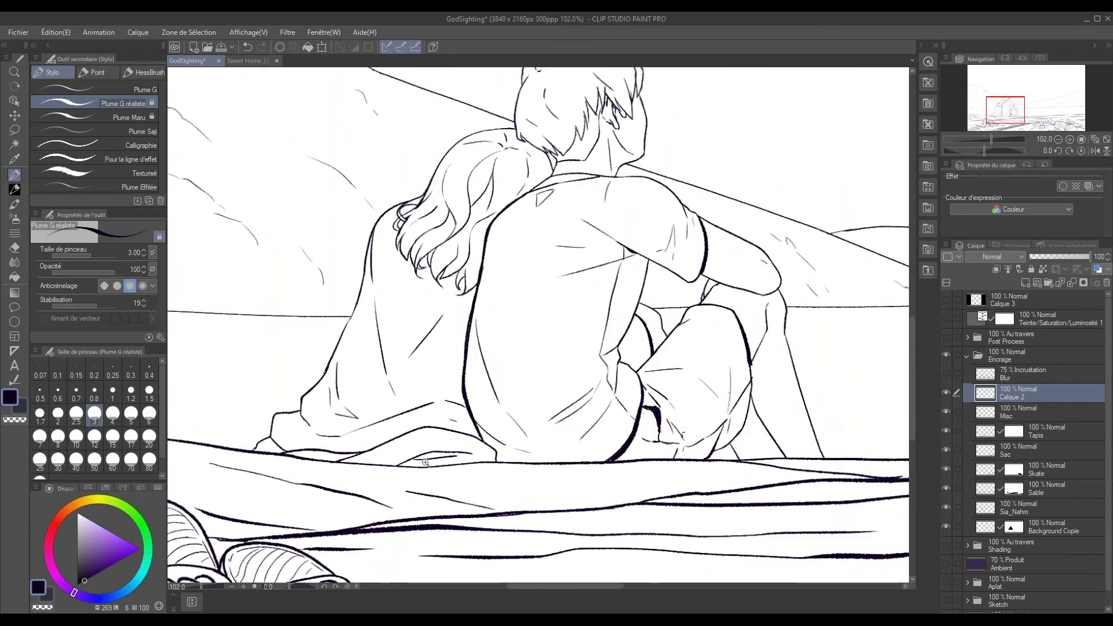
{"action": "scroll", "coordinate": [426, 462], "scroll_direction": "up", "scroll_amount": 4}
Thicken the sheet line and sheet fold beneath the couple.
{"action": "left_click_drag", "start_coordinate": [535, 465], "coordinate": [589, 447]}
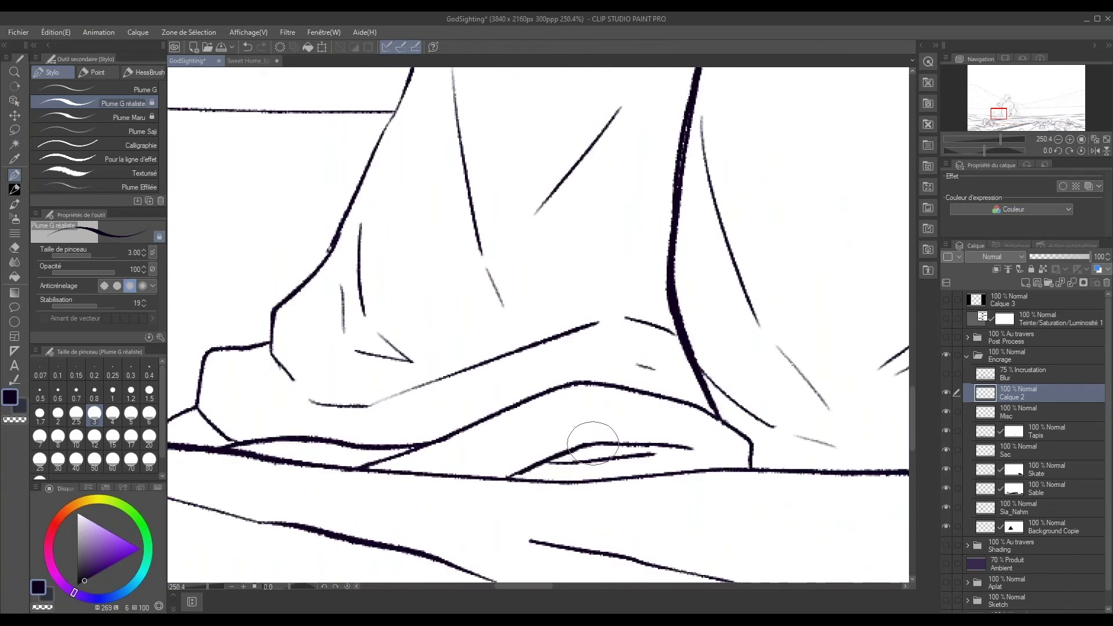
{"action": "mouse_move", "coordinate": [521, 472]}
{"action": "left_mouse_down"}
{"action": "mouse_move", "coordinate": [533, 455]}
{"action": "mouse_move", "coordinate": [581, 446]}
{"action": "left_mouse_up"}
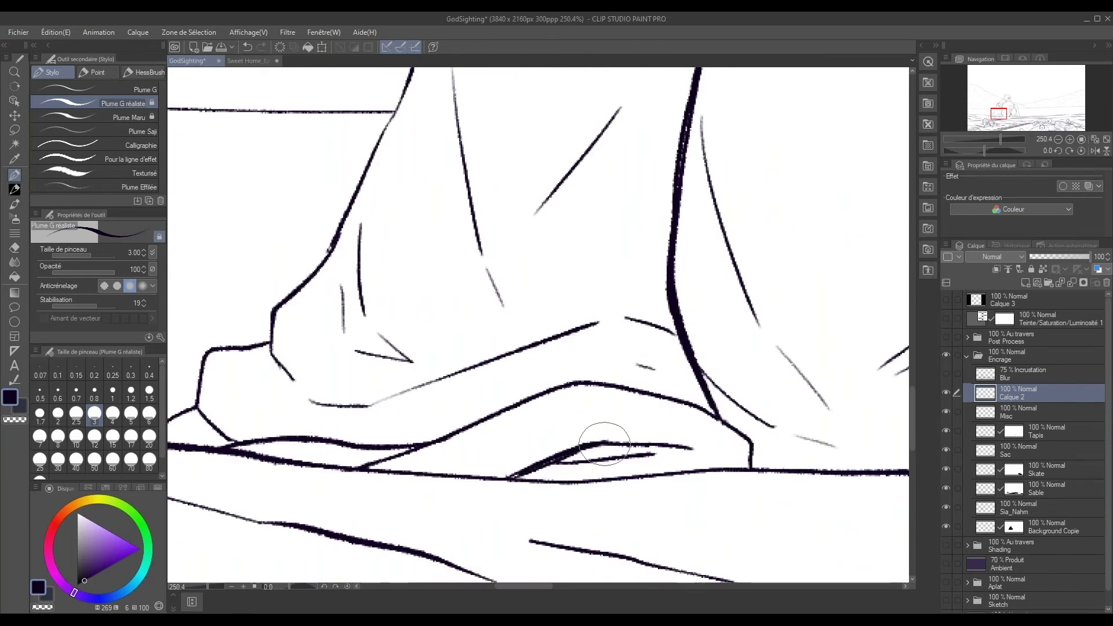
{"action": "mouse_move", "coordinate": [335, 401]}
{"action": "left_mouse_down"}
{"action": "mouse_move", "coordinate": [481, 356]}
{"action": "mouse_move", "coordinate": [418, 383]}
{"action": "left_mouse_up"}
{"action": "key", "text": "ctrl+z"}
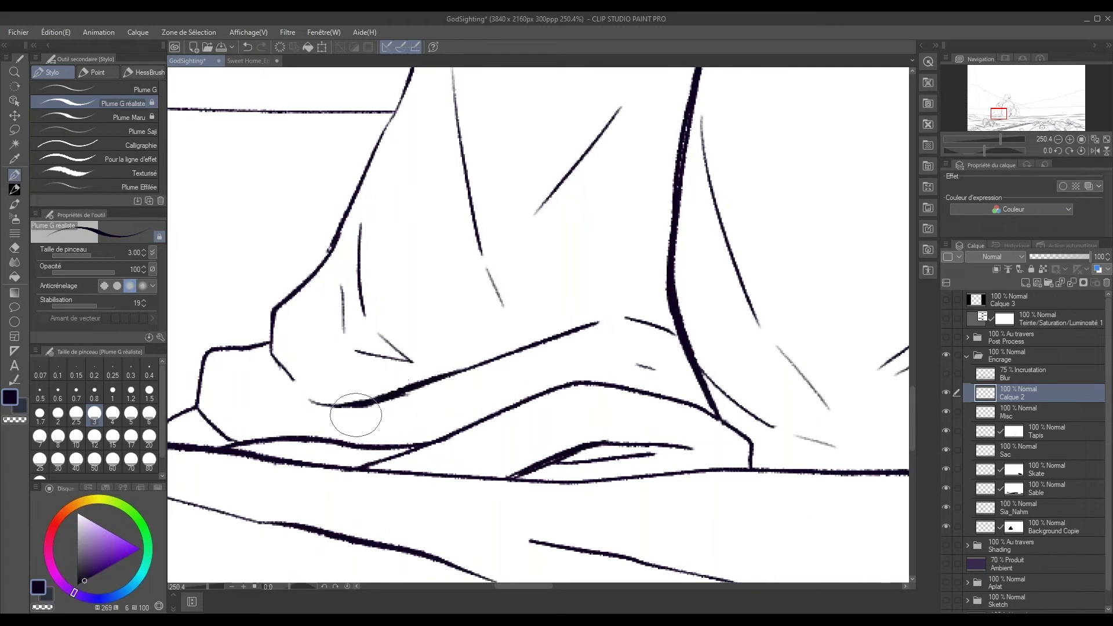
{"action": "scroll", "coordinate": [740, 428], "scroll_direction": "down", "scroll_amount": 3}
{"action": "scroll", "coordinate": [730, 440], "scroll_direction": "down", "scroll_amount": 3}
{"action": "scroll", "coordinate": [713, 458], "scroll_direction": "down", "scroll_amount": 2}
Zoom out and toggle Calque 2's visibility off and back on.
{"action": "scroll", "coordinate": [707, 465], "scroll_direction": "down", "scroll_amount": 1}
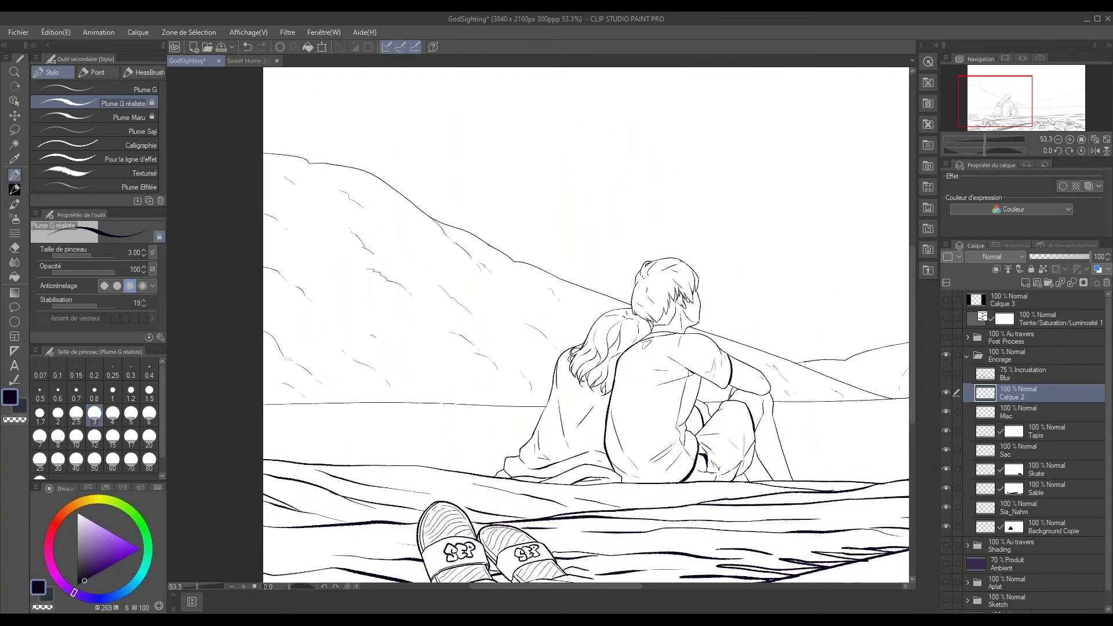
{"action": "scroll", "coordinate": [747, 492], "scroll_direction": "down", "scroll_amount": 2}
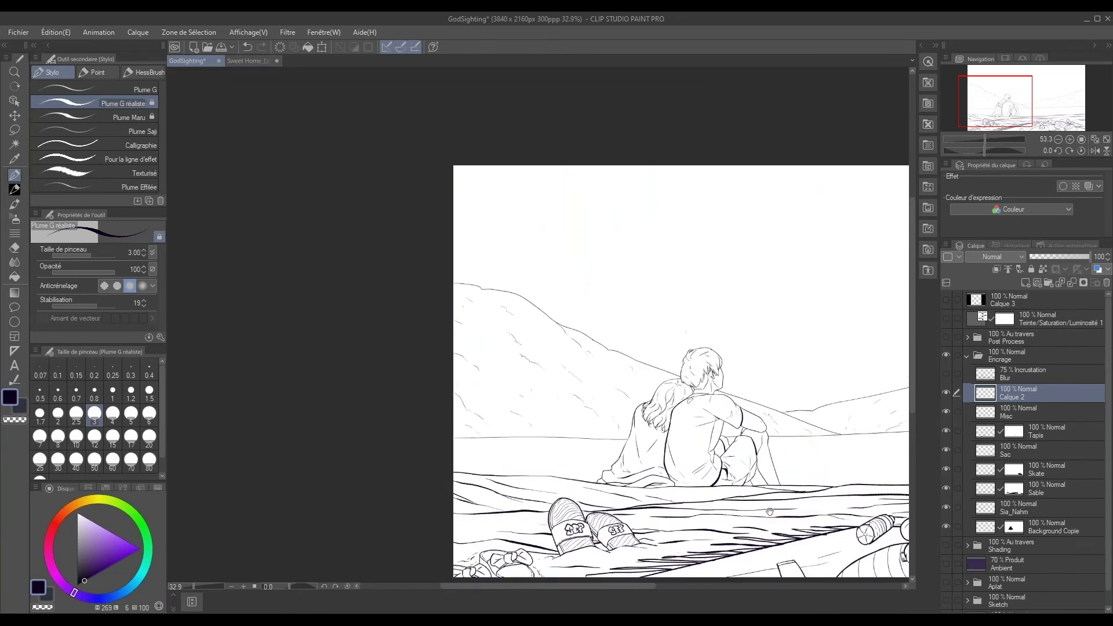
{"action": "scroll", "coordinate": [728, 418], "scroll_direction": "up", "scroll_amount": 1}
{"action": "scroll", "coordinate": [728, 418], "scroll_direction": "down", "scroll_amount": 1}
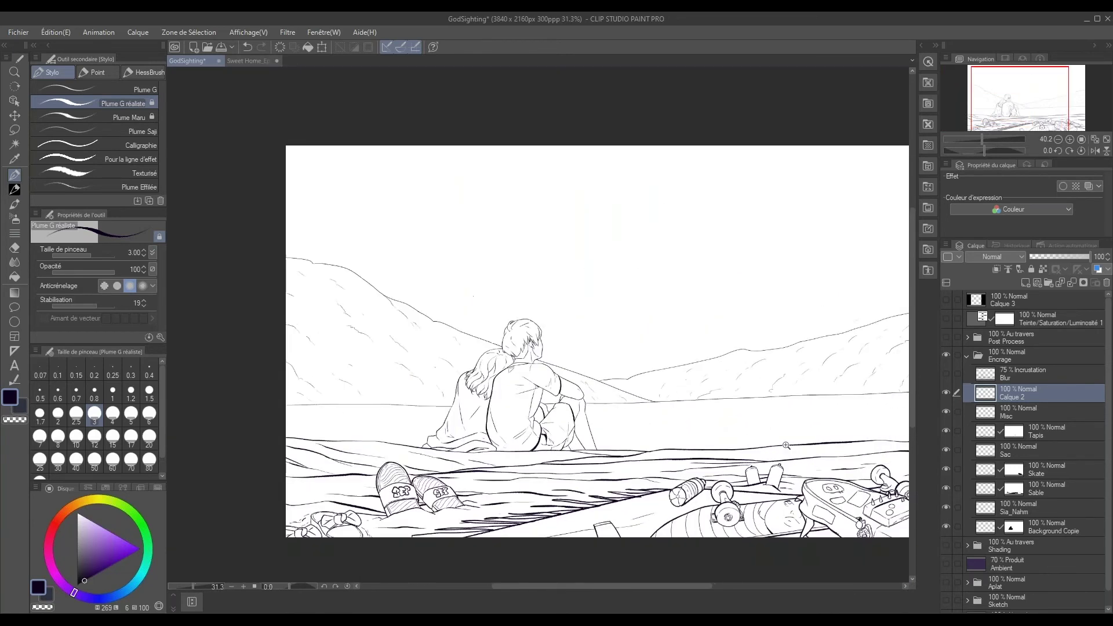
{"action": "scroll", "coordinate": [728, 418], "scroll_direction": "up", "scroll_amount": 1}
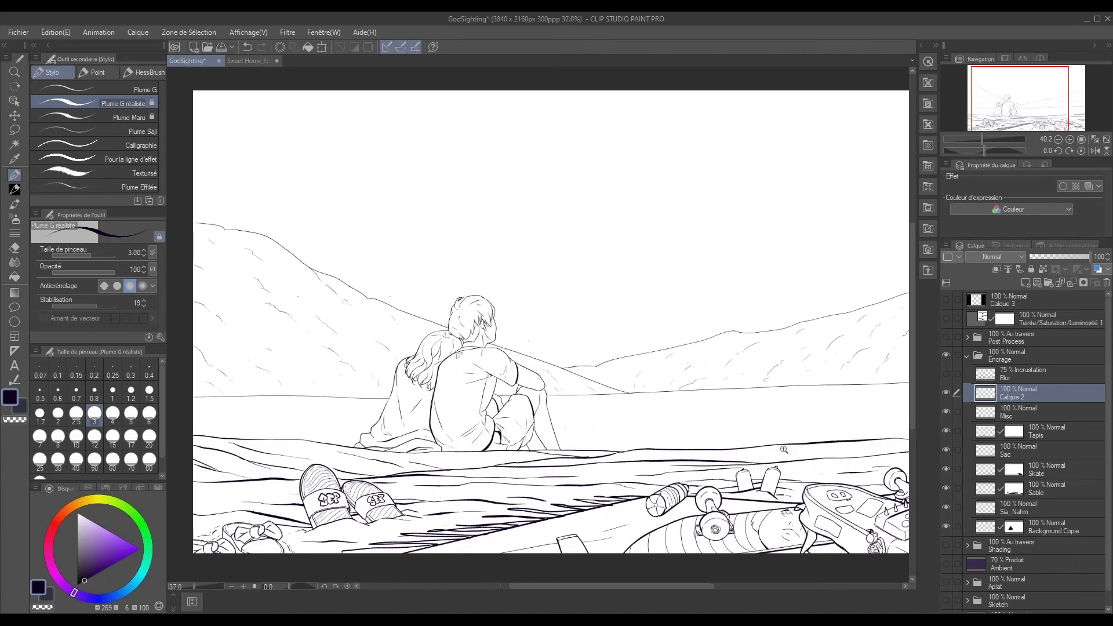
{"action": "left_click", "coordinate": [946, 392]}
{"action": "left_click", "coordinate": [945, 392]}
{"action": "left_click", "coordinate": [945, 392]}
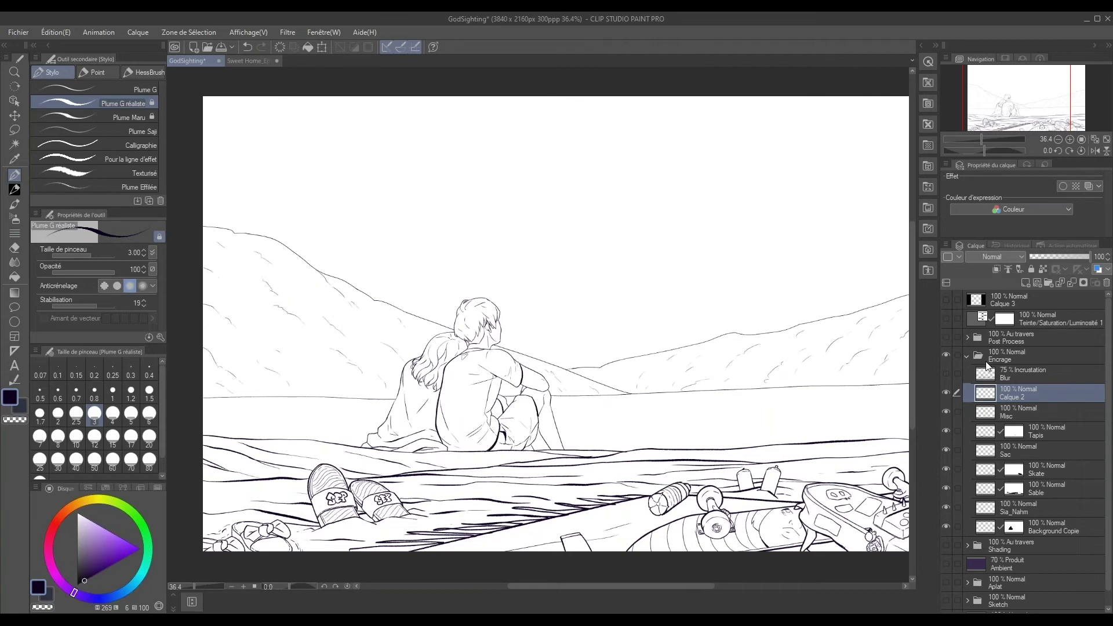
Collapse Encrage and show the Aplat, Ambient, Shading and Post Process layers again.
{"action": "left_click", "coordinate": [967, 355]}
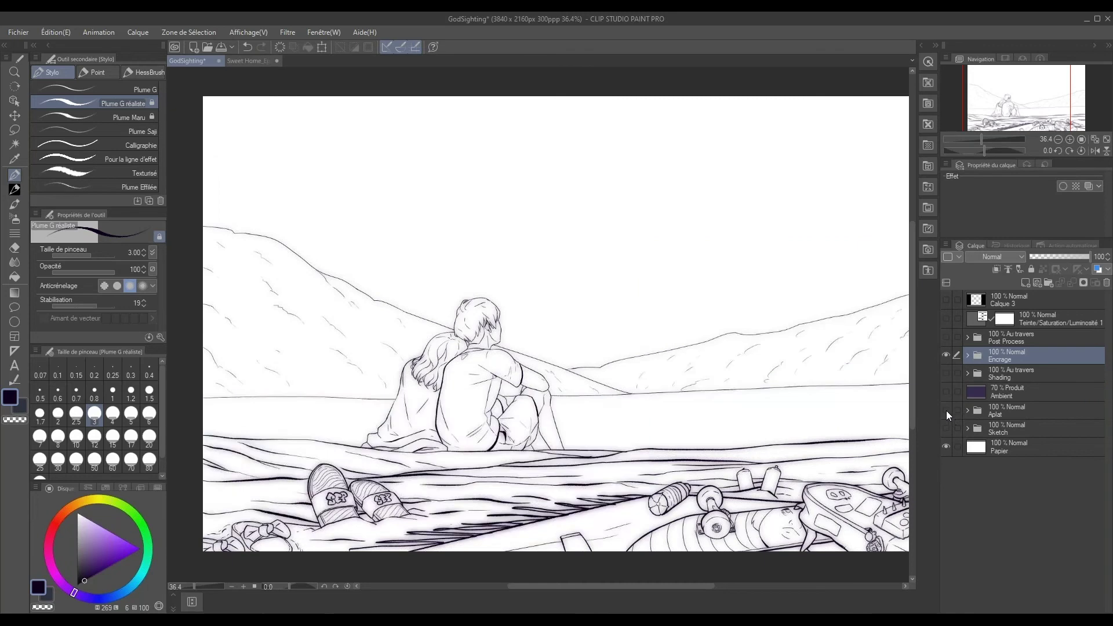
{"action": "left_click", "coordinate": [946, 410]}
{"action": "left_click_drag", "start_coordinate": [946, 394], "coordinate": [946, 373]}
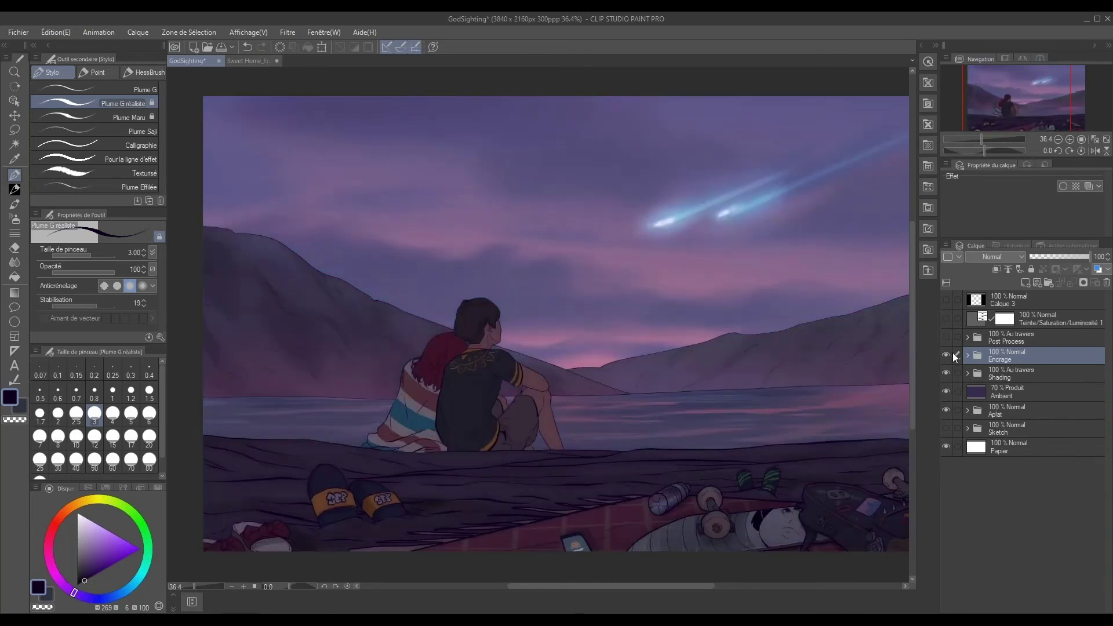
{"action": "left_click", "coordinate": [946, 336]}
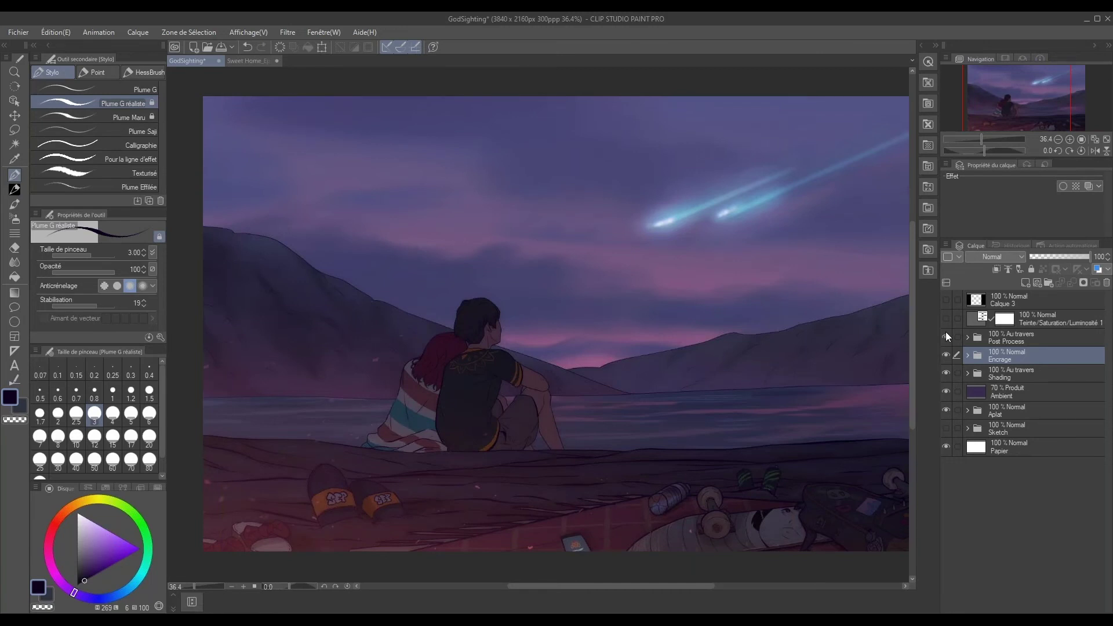
Dismiss the Fichier menu and switch to the forest scene document A.
{"action": "left_click", "coordinate": [21, 34]}
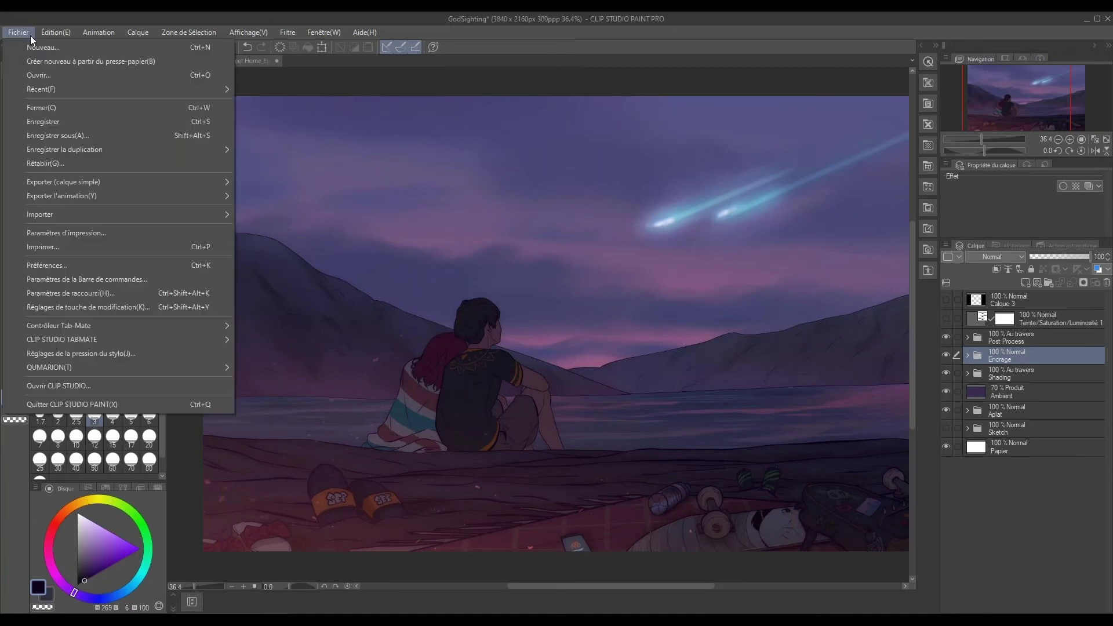
{"action": "left_click", "coordinate": [310, 517]}
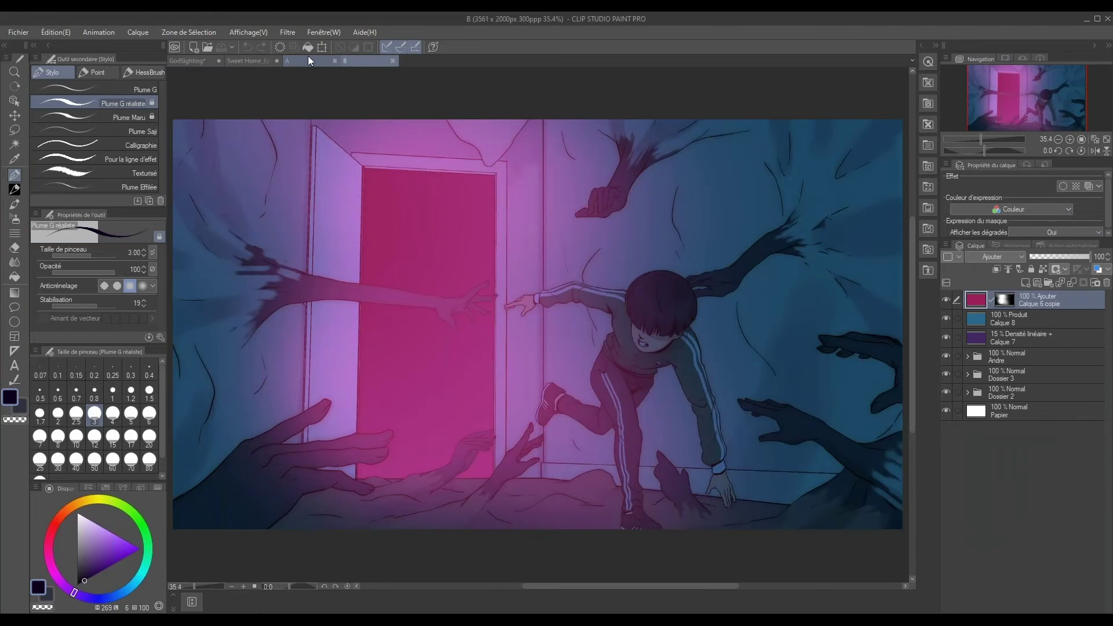
{"action": "left_click", "coordinate": [308, 57]}
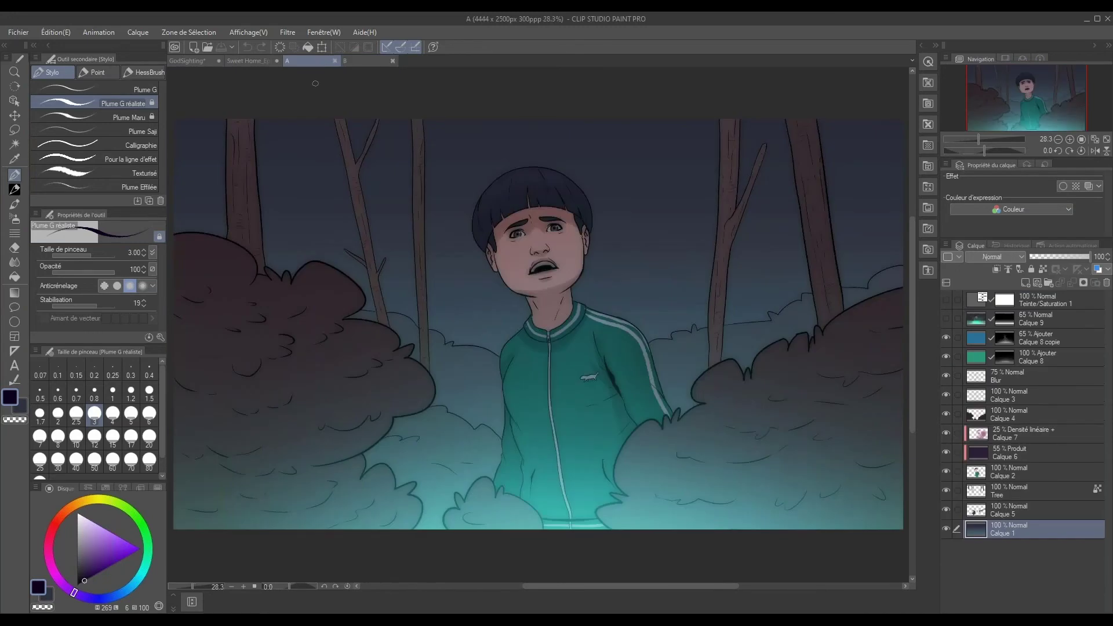
Add a new raster layer, set red as the drawing colour, and undo a test circle.
{"action": "left_click", "coordinate": [1026, 283]}
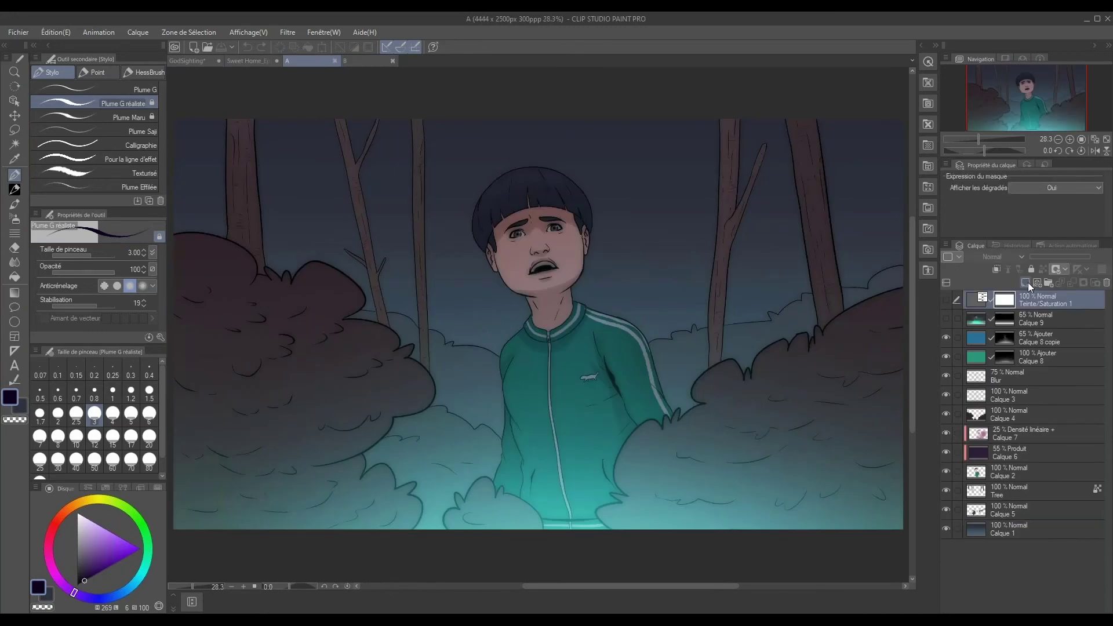
{"action": "left_click", "coordinate": [53, 527]}
{"action": "left_click", "coordinate": [125, 547]}
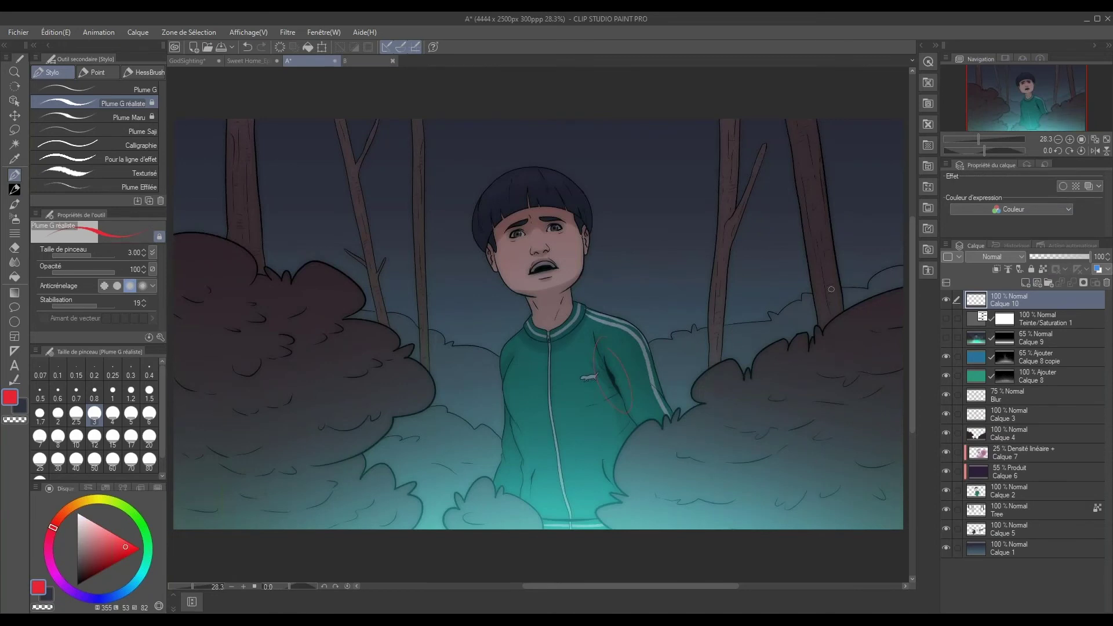
{"action": "scroll", "coordinate": [644, 446], "scroll_direction": "up", "scroll_amount": 2}
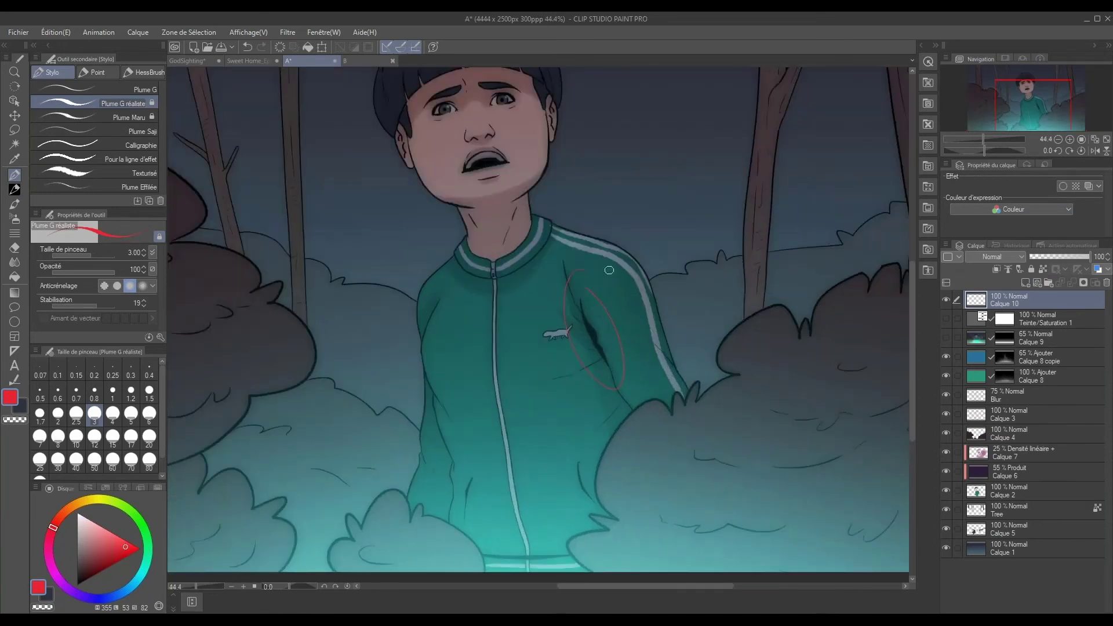
{"action": "left_click_drag", "start_coordinate": [628, 304], "coordinate": [647, 352]}
{"action": "key", "text": "ctrl+z"}
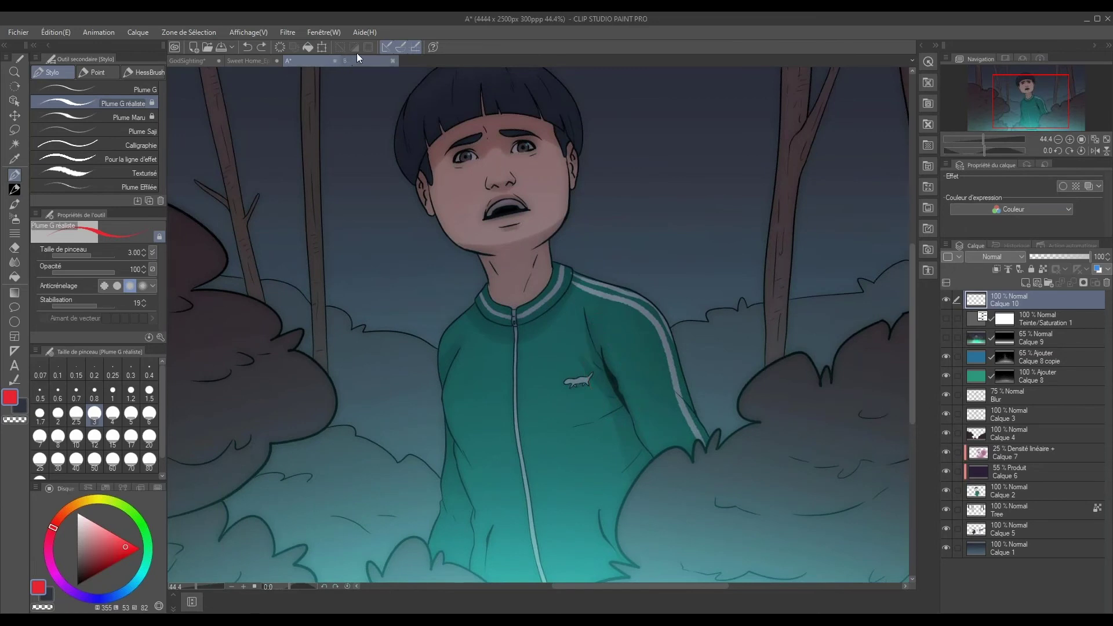
Switch to the door scene document B and zoom in near the boy's collar.
{"action": "left_click", "coordinate": [356, 59]}
{"action": "scroll", "coordinate": [703, 366], "scroll_direction": "up", "scroll_amount": 1}
{"action": "scroll", "coordinate": [702, 366], "scroll_direction": "up", "scroll_amount": 5}
{"action": "left_click_drag", "start_coordinate": [706, 325], "coordinate": [713, 318]}
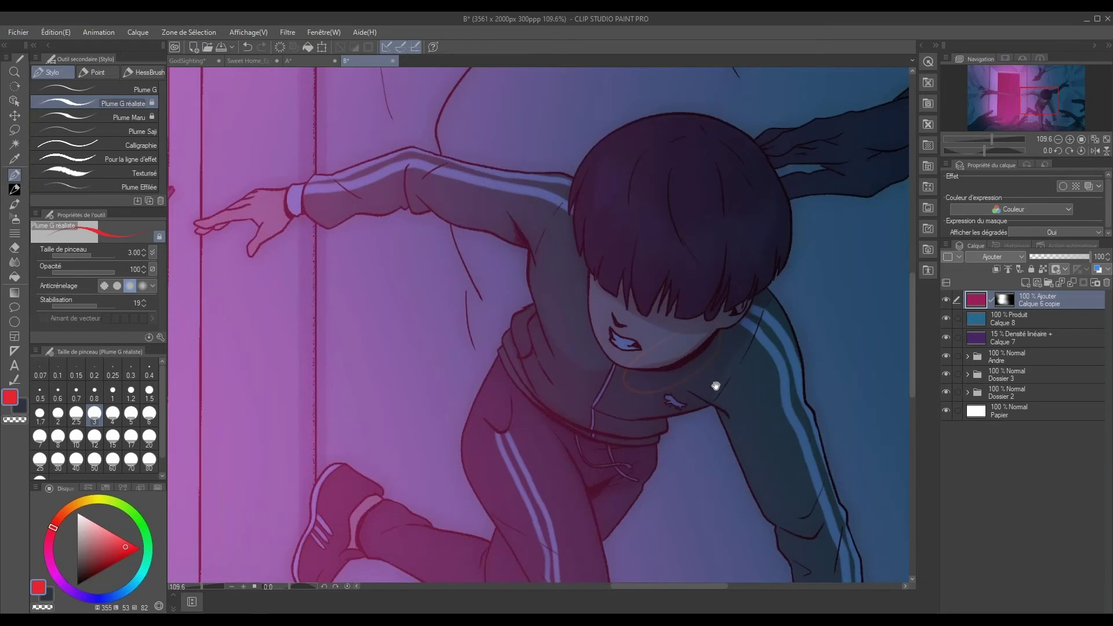
Pan and zoom over the door scene's boy and legs, then return to GodSighting.
{"action": "left_click_drag", "start_coordinate": [713, 396], "coordinate": [733, 356]}
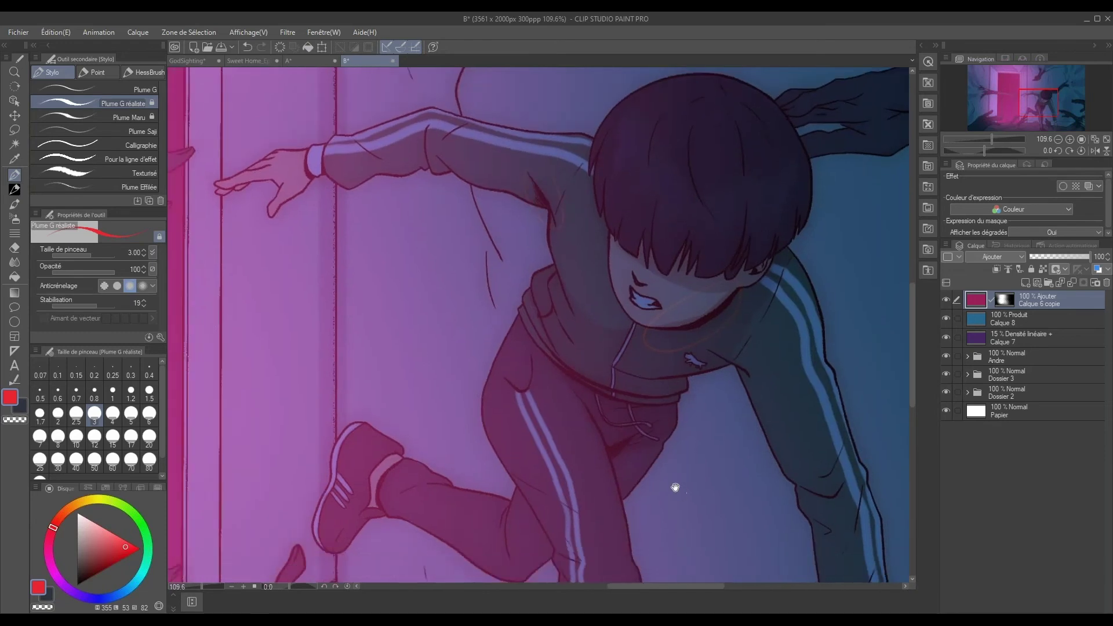
{"action": "left_click_drag", "start_coordinate": [671, 489], "coordinate": [765, 435]}
{"action": "scroll", "coordinate": [765, 434], "scroll_direction": "up", "scroll_amount": 1}
{"action": "scroll", "coordinate": [637, 316], "scroll_direction": "down", "scroll_amount": 5}
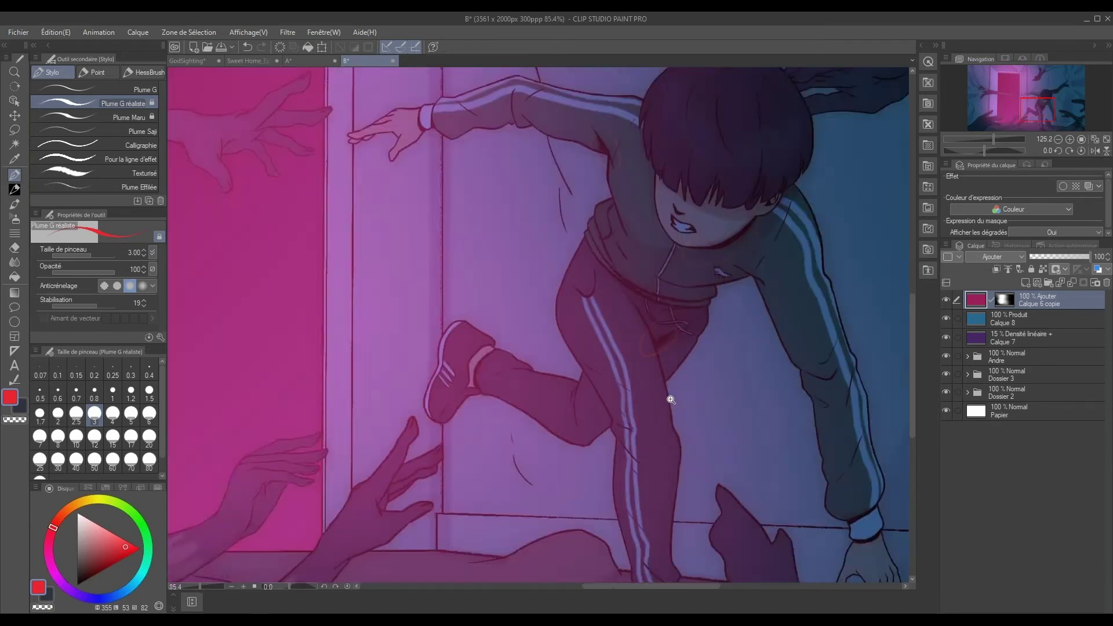
{"action": "scroll", "coordinate": [703, 471], "scroll_direction": "down", "scroll_amount": 2}
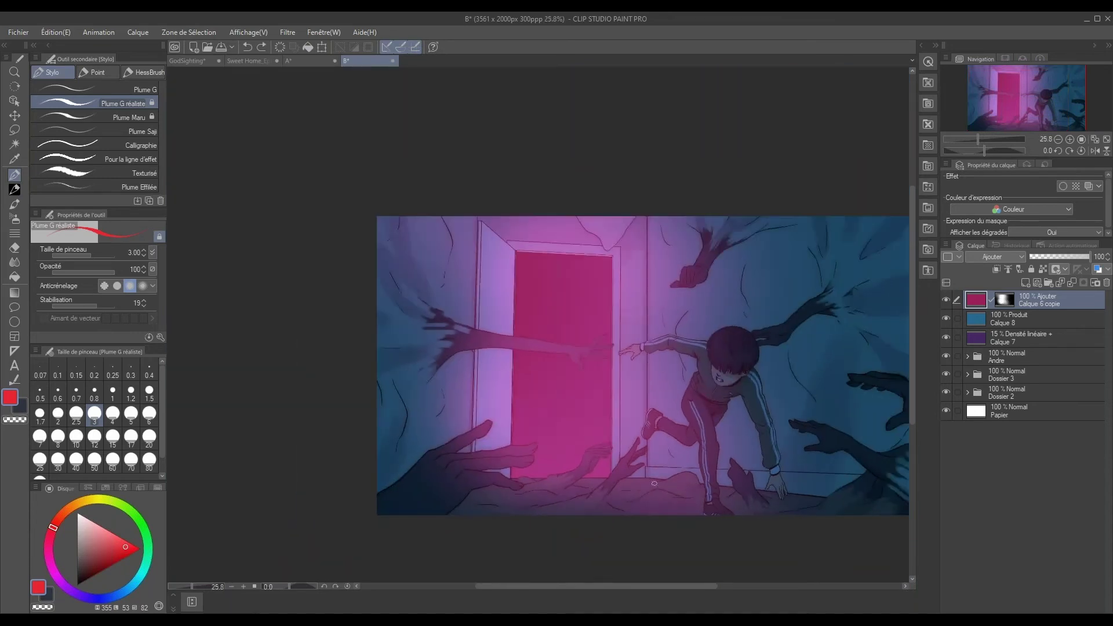
{"action": "left_click", "coordinate": [191, 61]}
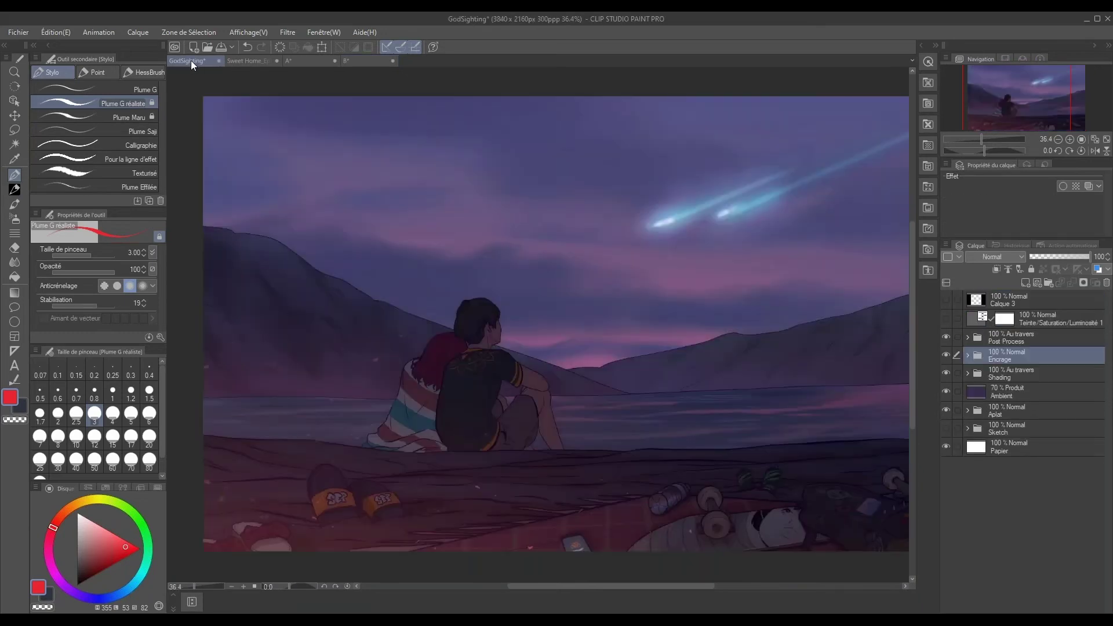
Create a new blank square canvas with Ctrl+N.
{"action": "left_click", "coordinate": [19, 32]}
{"action": "key", "text": "Escape"}
{"action": "key", "text": "ctrl+n"}
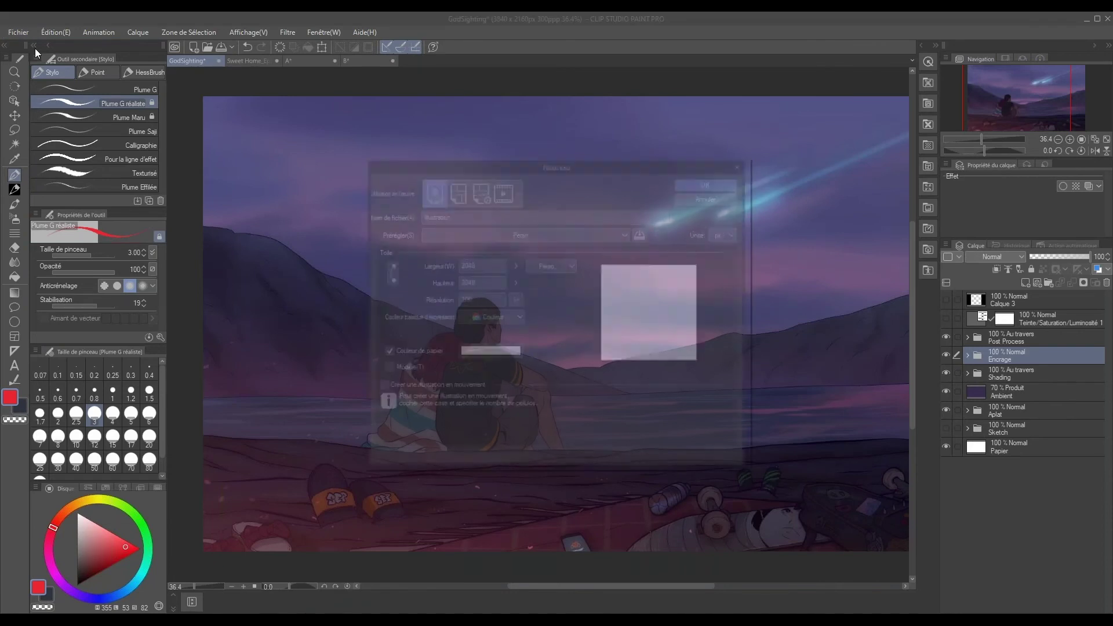
{"action": "left_click", "coordinate": [731, 180]}
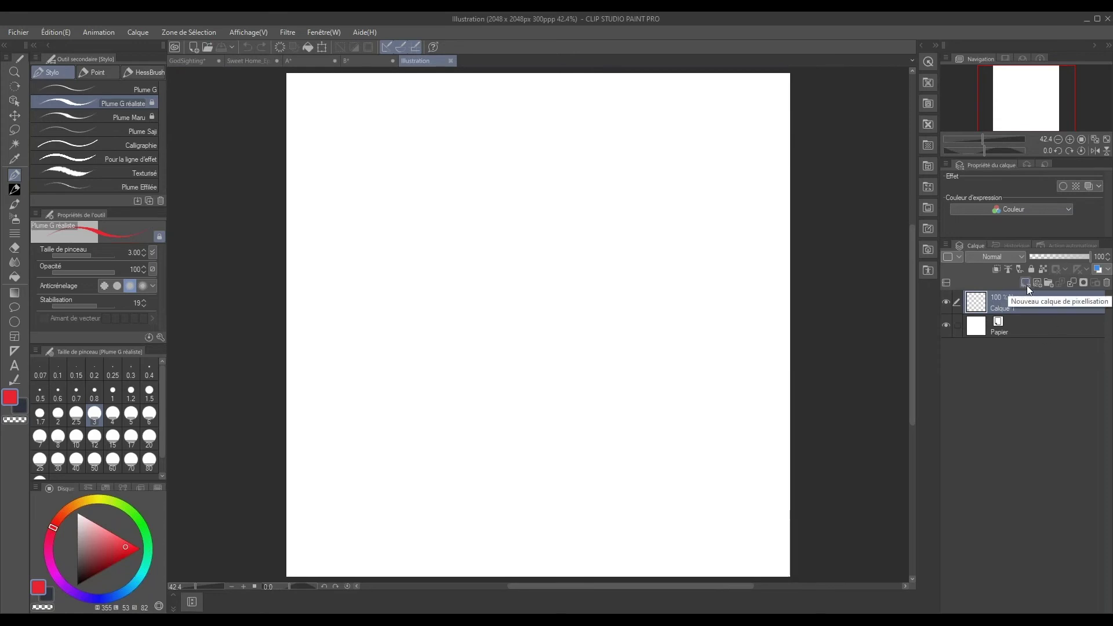
Draw a black vertical stroke on Calque 1 and a matching one on a new vector layer.
{"action": "left_click", "coordinate": [77, 585]}
{"action": "mouse_move", "coordinate": [404, 155]}
{"action": "left_mouse_down"}
{"action": "mouse_move", "coordinate": [400, 273]}
{"action": "mouse_move", "coordinate": [421, 463]}
{"action": "left_mouse_up"}
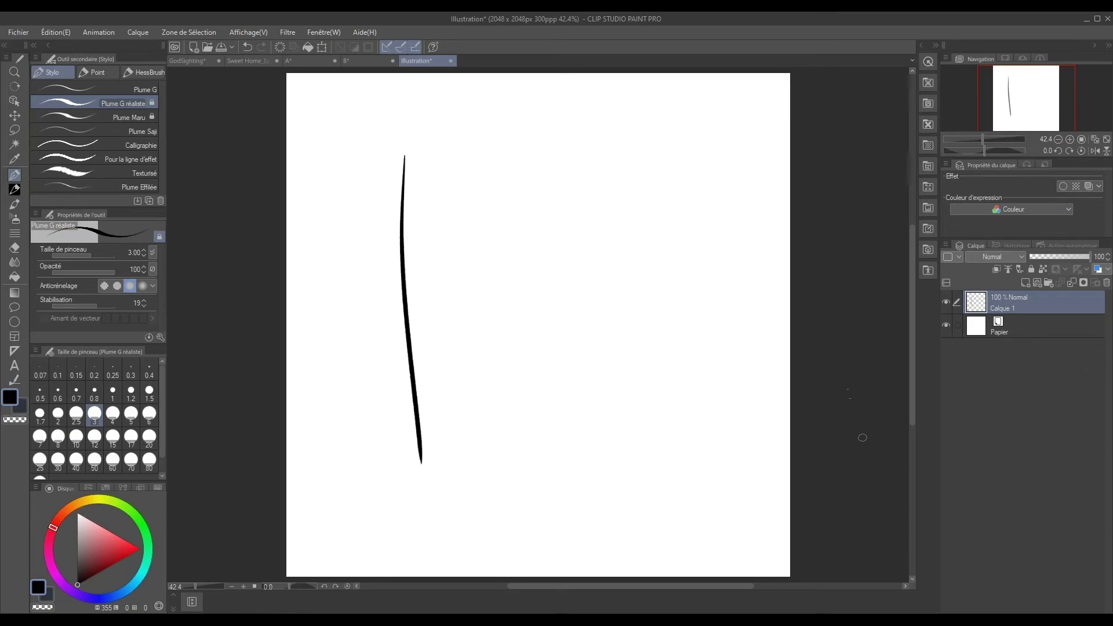
{"action": "left_click", "coordinate": [1038, 284]}
{"action": "left_click_drag", "start_coordinate": [556, 155], "coordinate": [555, 283]}
{"action": "left_click_drag", "start_coordinate": [554, 359], "coordinate": [558, 464]}
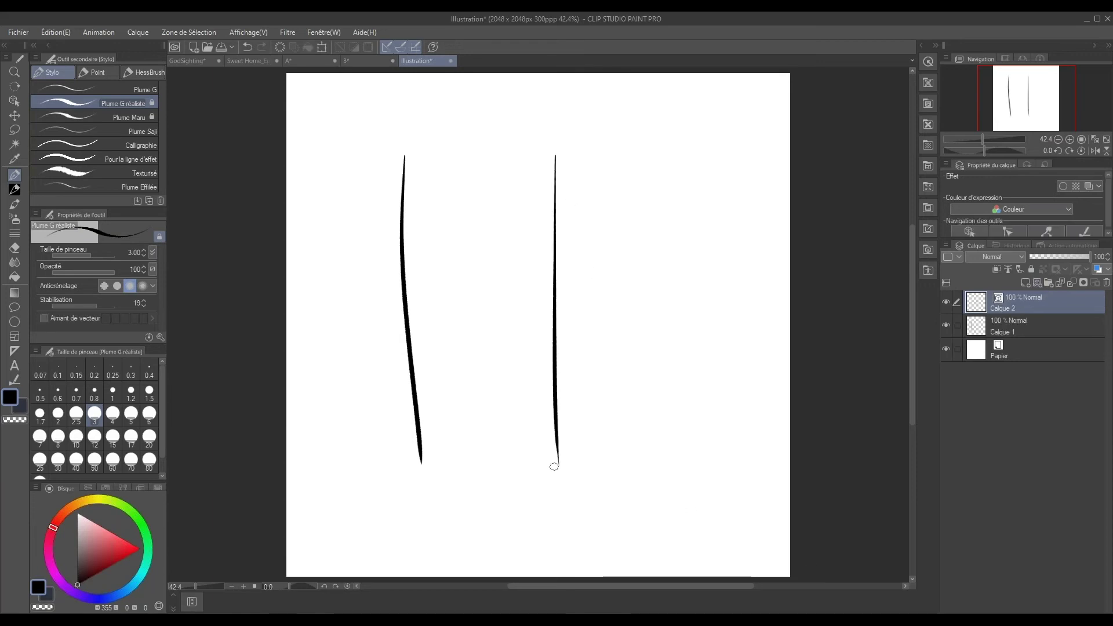
Select Calque 1 and start a free transform of its stroke.
{"action": "left_click", "coordinate": [1007, 329]}
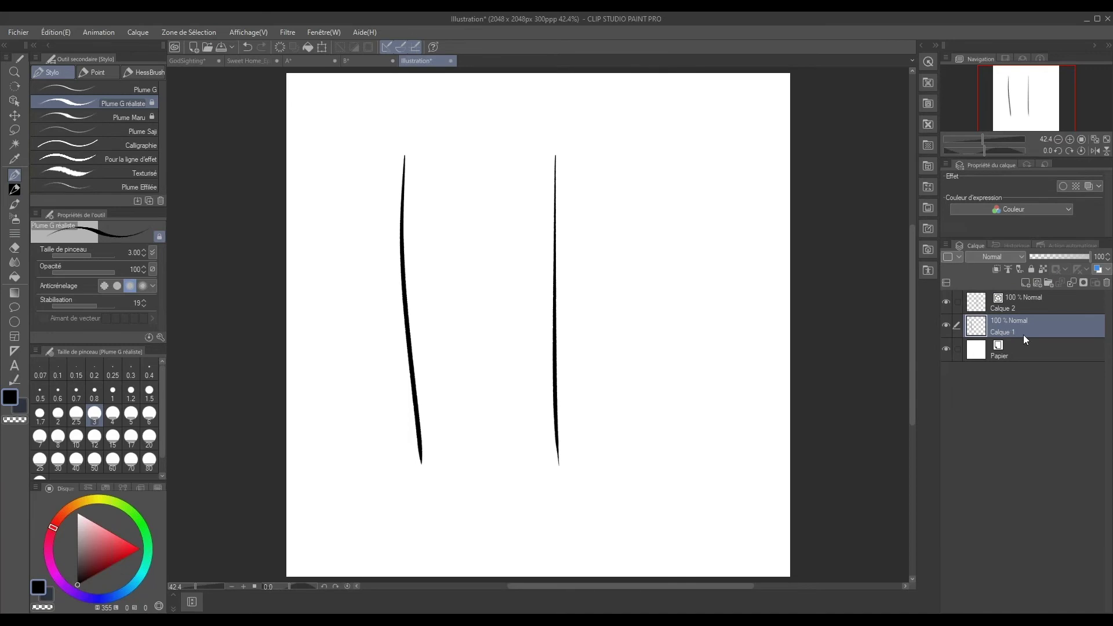
{"action": "key", "text": "ctrl+t"}
{"action": "scroll", "coordinate": [704, 388], "scroll_direction": "down", "scroll_amount": 3}
Enlarge the first stroke about three and a half times and inspect it.
{"action": "left_click_drag", "start_coordinate": [570, 268], "coordinate": [558, 452]}
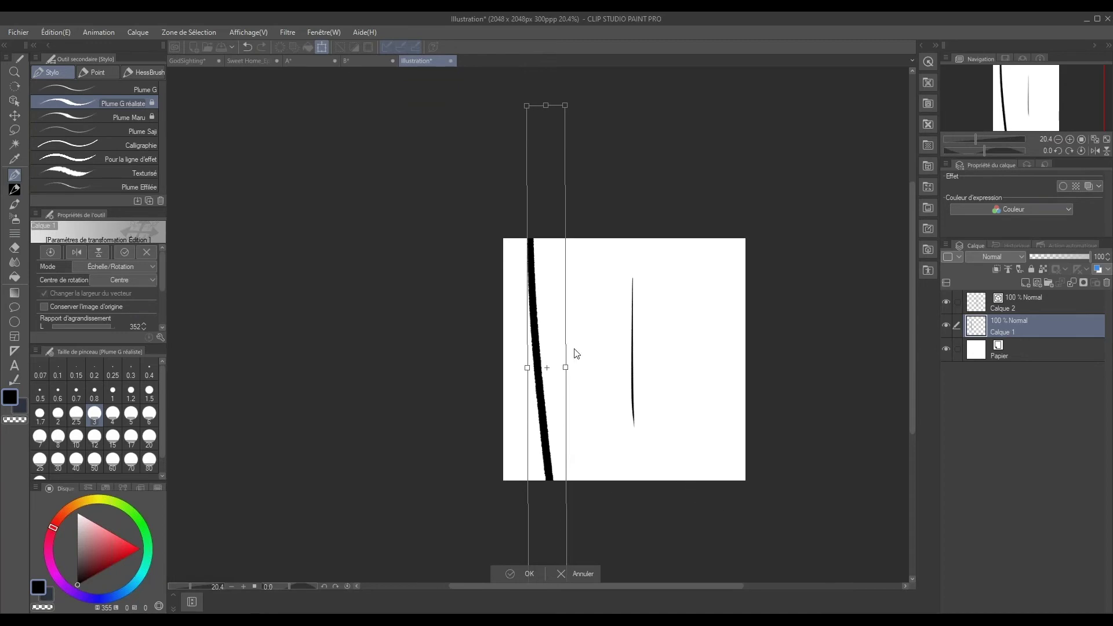
{"action": "key", "text": "Return"}
{"action": "scroll", "coordinate": [546, 330], "scroll_direction": "up", "scroll_amount": 6}
{"action": "scroll", "coordinate": [556, 343], "scroll_direction": "up", "scroll_amount": 2}
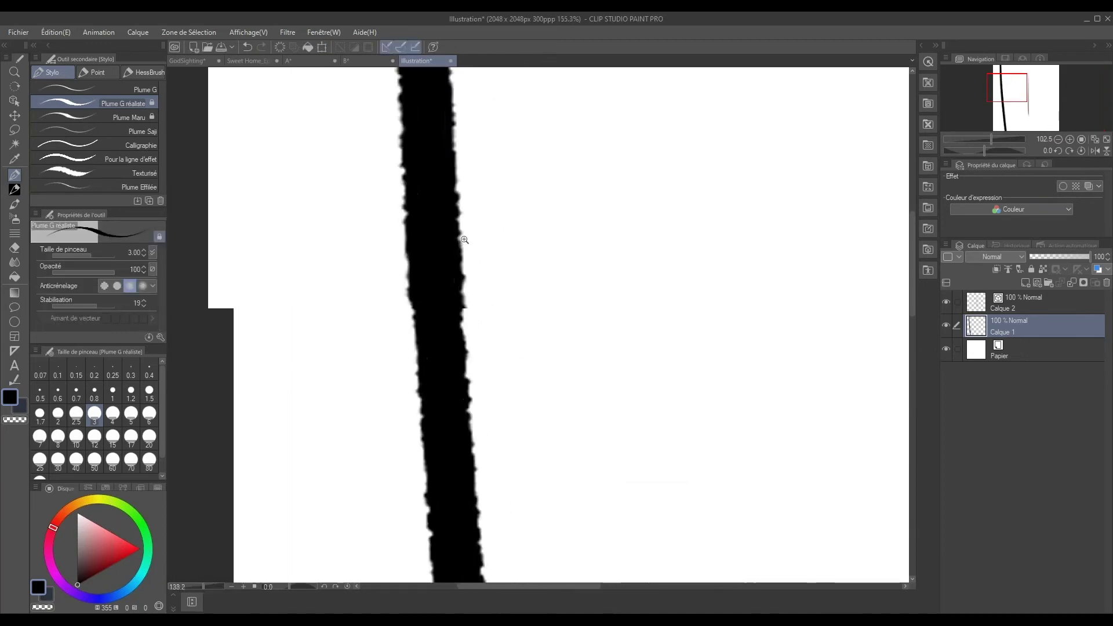
{"action": "scroll", "coordinate": [463, 239], "scroll_direction": "up", "scroll_amount": 2}
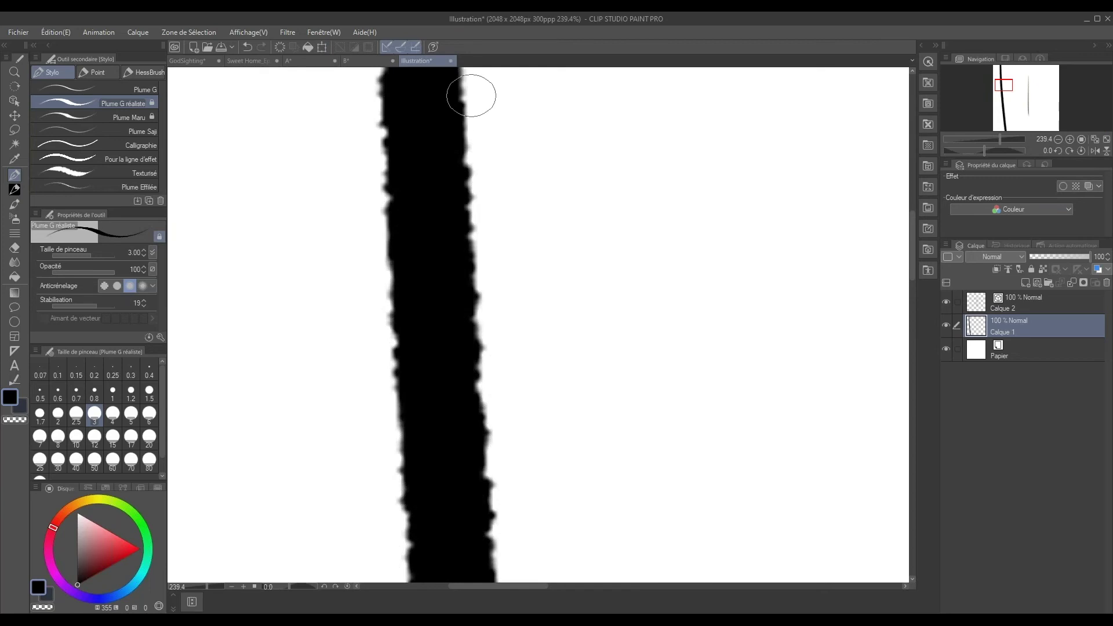
{"action": "scroll", "coordinate": [581, 423], "scroll_direction": "down", "scroll_amount": 2}
{"action": "left_click_drag", "start_coordinate": [623, 369], "coordinate": [557, 485]}
{"action": "left_click_drag", "start_coordinate": [549, 263], "coordinate": [500, 296]}
{"action": "scroll", "coordinate": [579, 377], "scroll_direction": "down", "scroll_amount": 5}
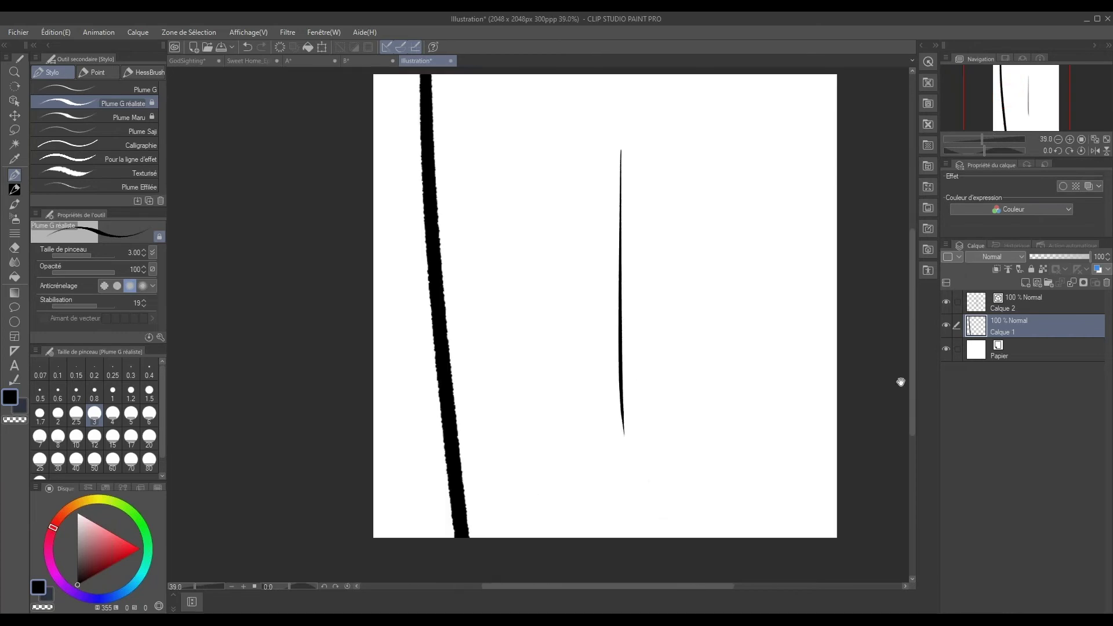
Stretch Calque 2's vector stroke longer and shift it left.
{"action": "left_click", "coordinate": [1032, 304]}
{"action": "scroll", "coordinate": [715, 411], "scroll_direction": "down", "scroll_amount": 2}
{"action": "key", "text": "ctrl+t"}
{"action": "left_click_drag", "start_coordinate": [679, 290], "coordinate": [678, 64]}
{"action": "left_click_drag", "start_coordinate": [670, 430], "coordinate": [672, 551]}
{"action": "left_click_drag", "start_coordinate": [667, 423], "coordinate": [615, 424]}
{"action": "key", "text": "Return"}
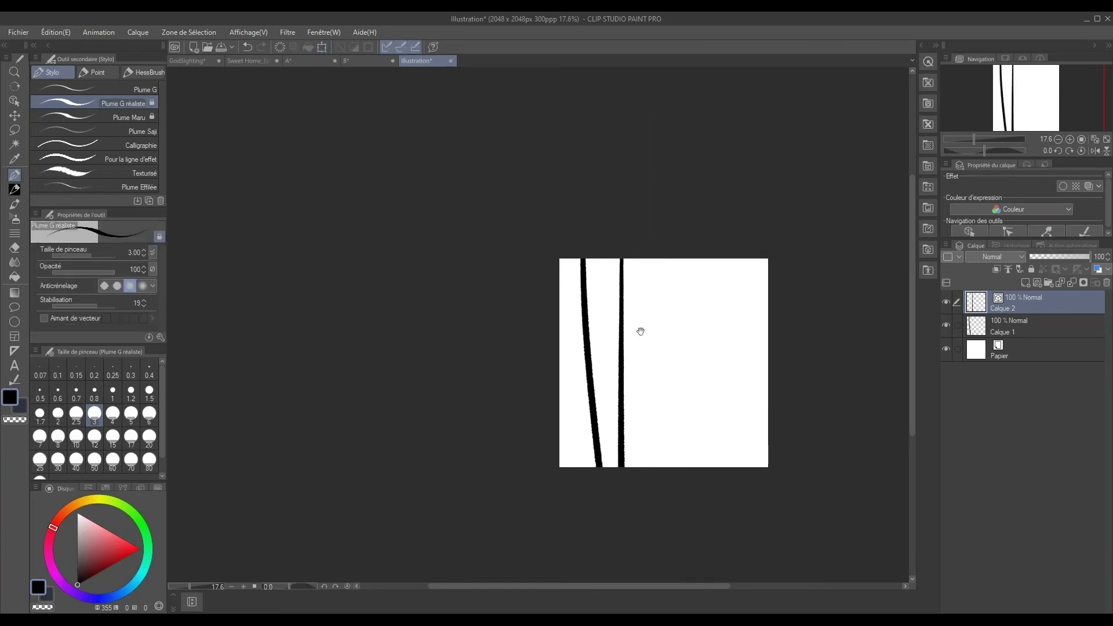
Zoom around to check the rescaled line, then begin another transform.
{"action": "scroll", "coordinate": [641, 328], "scroll_direction": "up", "scroll_amount": 3}
{"action": "scroll", "coordinate": [663, 328], "scroll_direction": "up", "scroll_amount": 2}
{"action": "scroll", "coordinate": [684, 328], "scroll_direction": "up", "scroll_amount": 1}
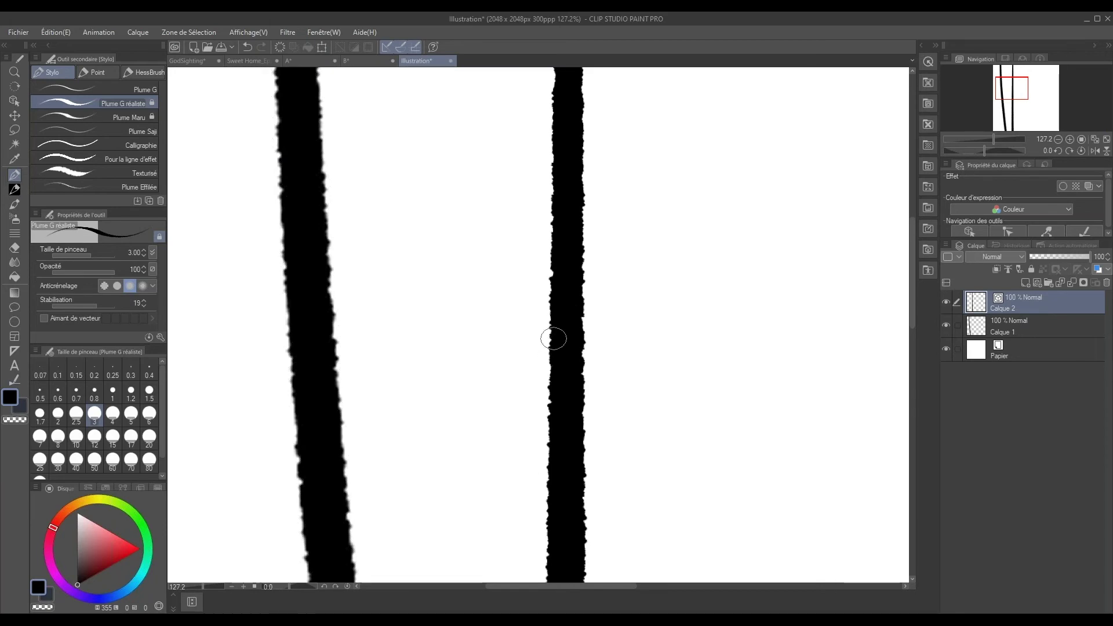
{"action": "scroll", "coordinate": [630, 405], "scroll_direction": "down", "scroll_amount": 1}
{"action": "scroll", "coordinate": [616, 412], "scroll_direction": "down", "scroll_amount": 3}
{"action": "scroll", "coordinate": [616, 425], "scroll_direction": "down", "scroll_amount": 3}
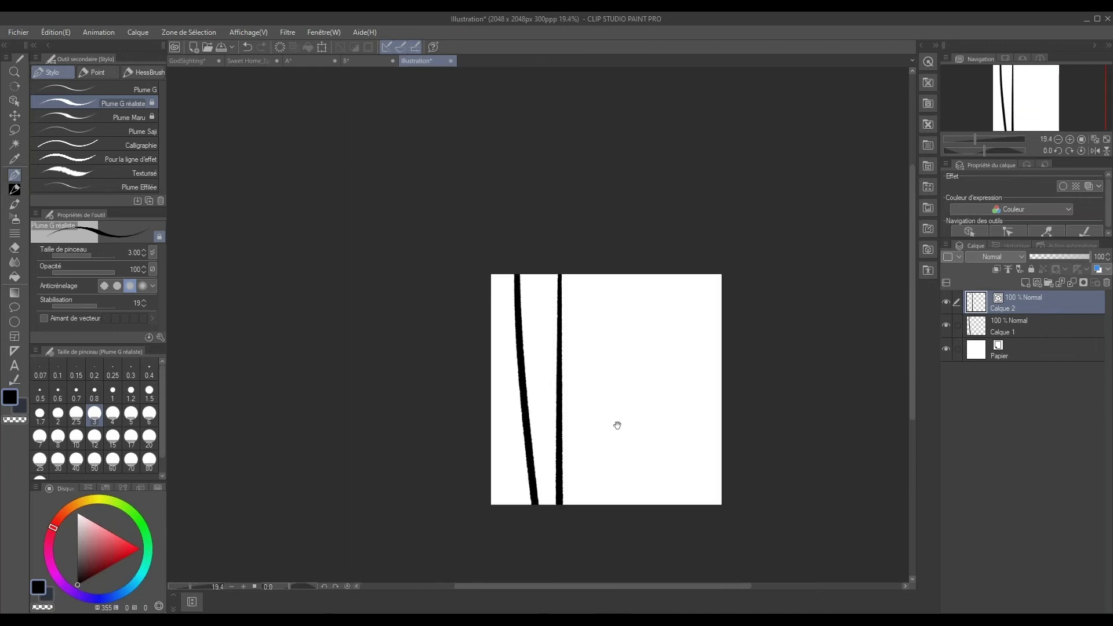
{"action": "scroll", "coordinate": [617, 424], "scroll_direction": "down", "scroll_amount": 2}
{"action": "key", "text": "ctrl+t"}
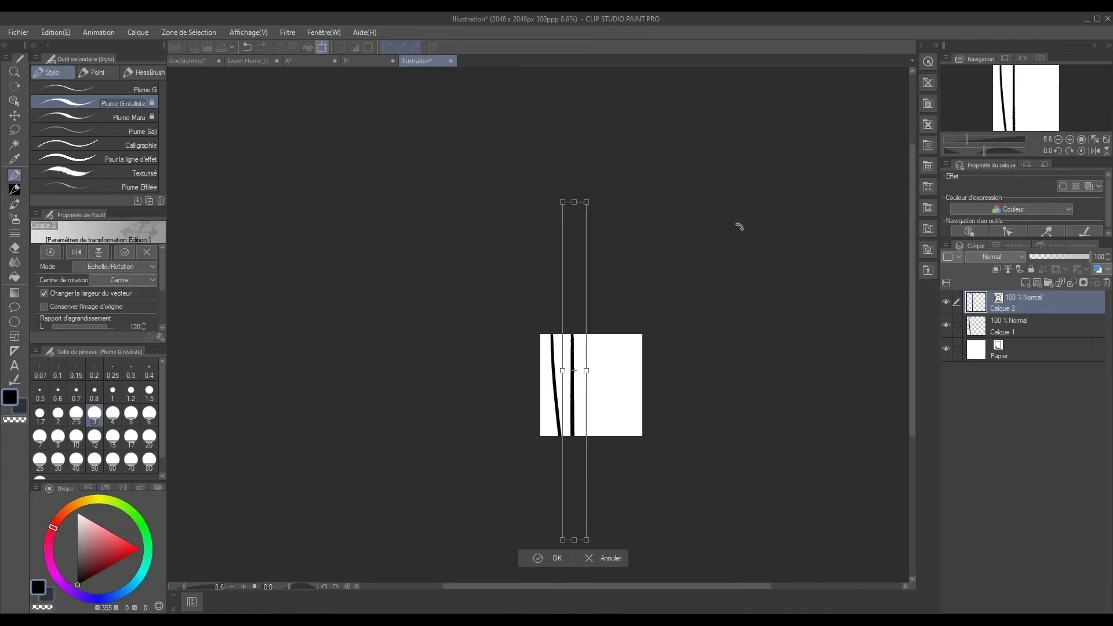
Cancel the pending transform, delete Calque 1 and Calque 2, and add a fresh layer.
{"action": "left_click", "coordinate": [1107, 282]}
{"action": "left_click", "coordinate": [1107, 283]}
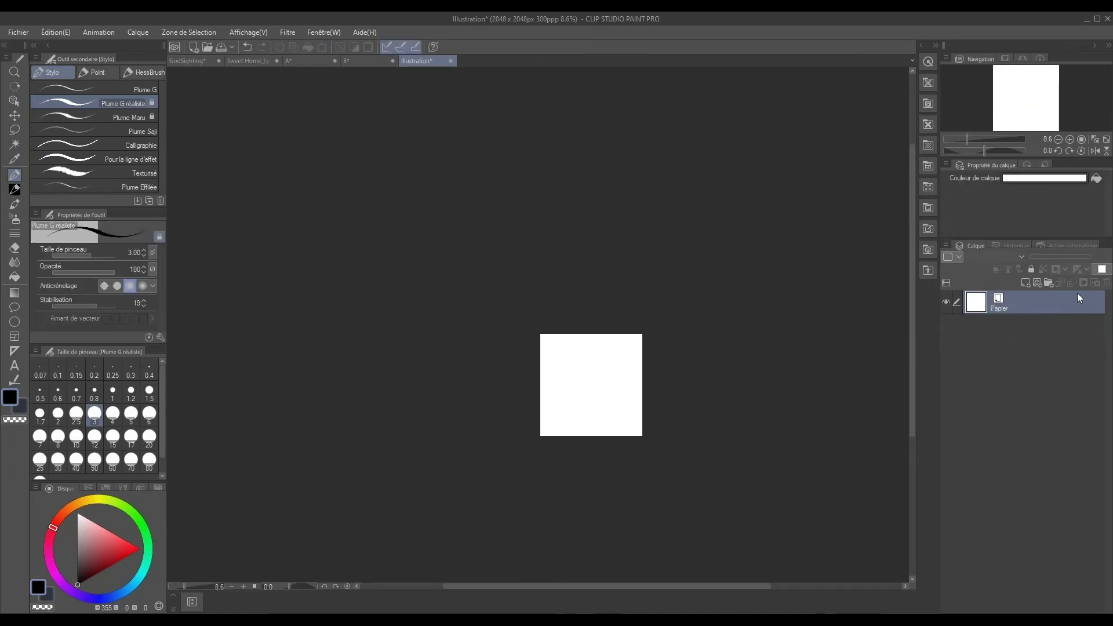
{"action": "left_click", "coordinate": [1036, 283]}
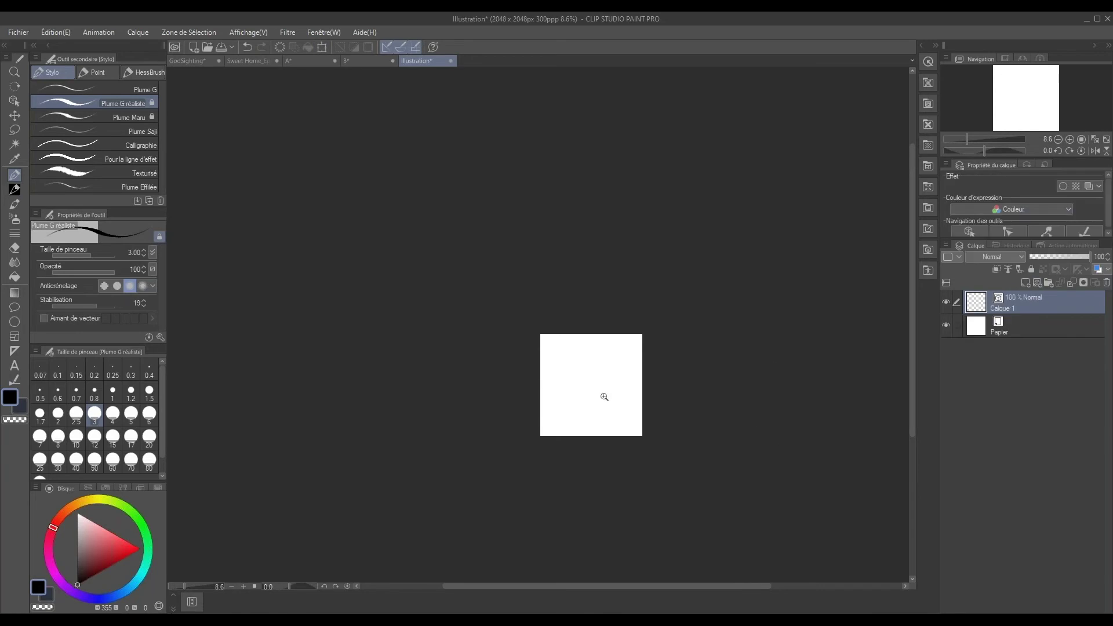
Draw an S curve, a long vertical line and an oval with the Plume G réaliste pen.
{"action": "scroll", "coordinate": [603, 396], "scroll_direction": "up", "scroll_amount": 4}
{"action": "left_click_drag", "start_coordinate": [480, 175], "coordinate": [417, 430]}
{"action": "left_click_drag", "start_coordinate": [609, 183], "coordinate": [617, 415]}
{"action": "mouse_move", "coordinate": [716, 283]}
{"action": "left_mouse_down"}
{"action": "mouse_move", "coordinate": [735, 323]}
{"action": "mouse_move", "coordinate": [701, 281]}
{"action": "left_mouse_up"}
{"action": "scroll", "coordinate": [721, 406], "scroll_direction": "up", "scroll_amount": 1}
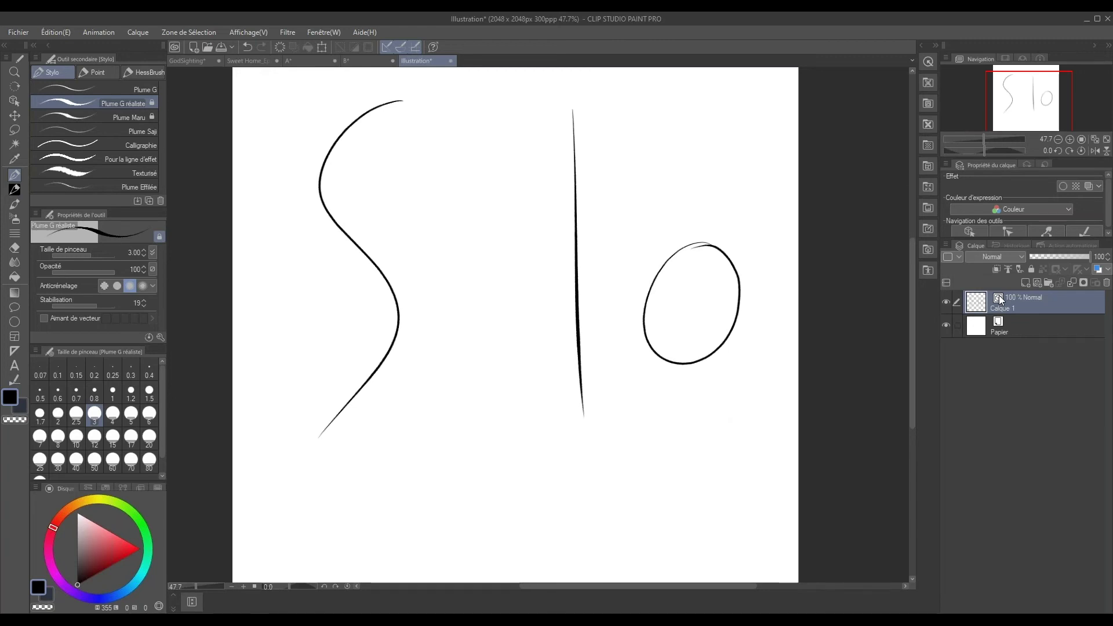
Pick Corriger ligne > Corriger largeur de ligne set to Augmenter la largeur.
{"action": "left_click", "coordinate": [17, 383]}
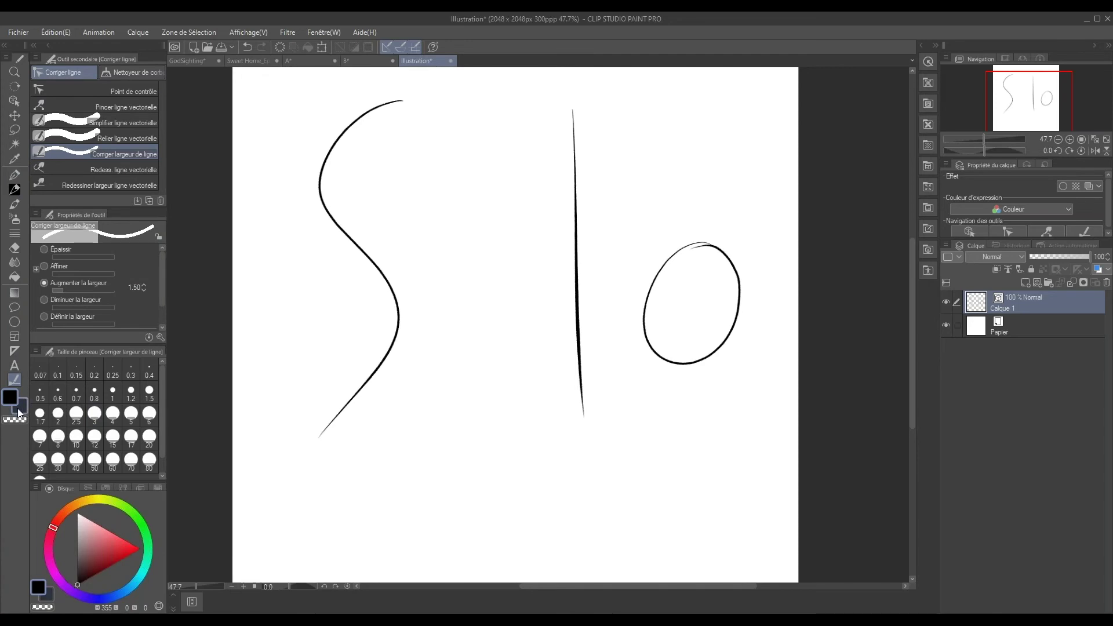
{"action": "left_click", "coordinate": [108, 95]}
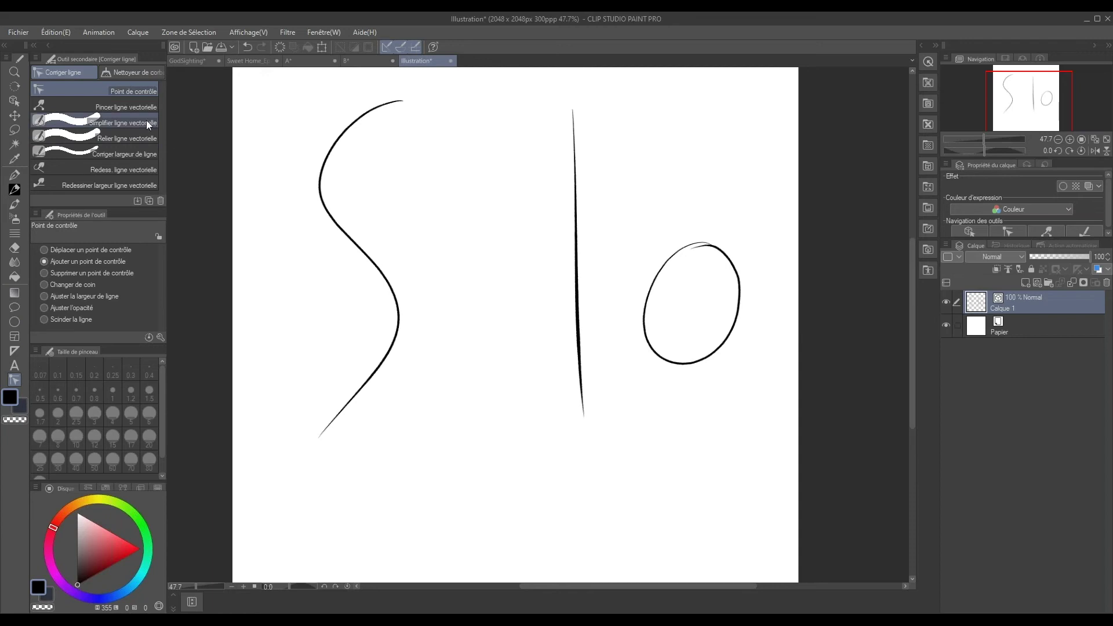
{"action": "left_click", "coordinate": [114, 157]}
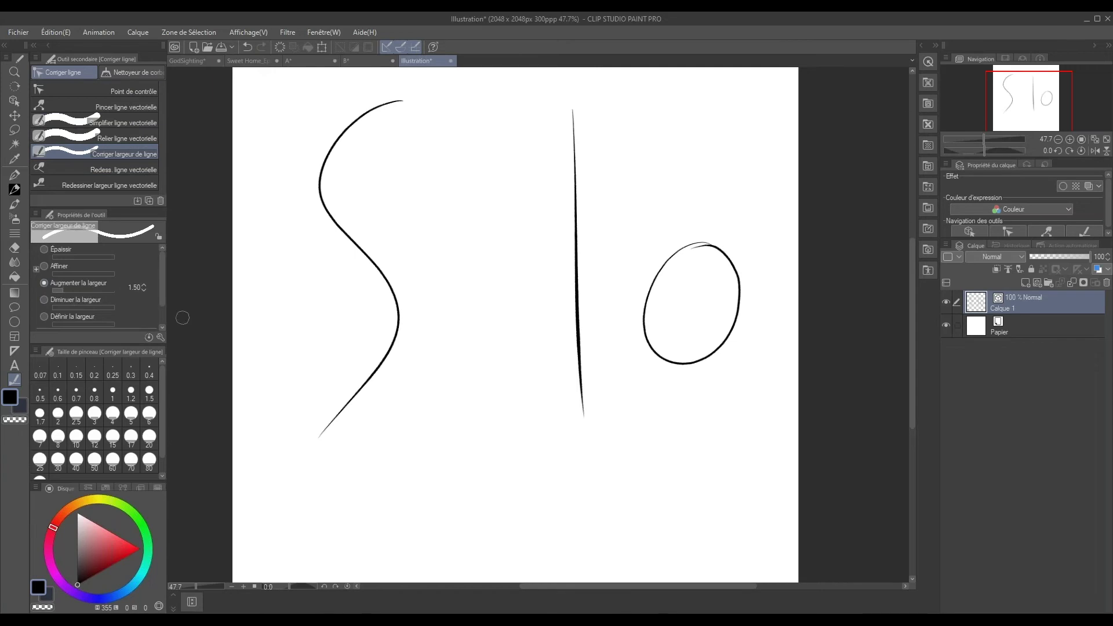
{"action": "left_click_drag", "start_coordinate": [596, 280], "coordinate": [604, 309]}
Thicken the vertical line, the S curve and the oval by brushing over them.
{"action": "left_click_drag", "start_coordinate": [576, 144], "coordinate": [591, 311]}
{"action": "left_click_drag", "start_coordinate": [578, 148], "coordinate": [588, 452]}
{"action": "left_click_drag", "start_coordinate": [403, 331], "coordinate": [348, 446]}
{"action": "mouse_move", "coordinate": [406, 365]}
{"action": "left_mouse_down"}
{"action": "mouse_move", "coordinate": [345, 215]}
{"action": "mouse_move", "coordinate": [356, 209]}
{"action": "mouse_move", "coordinate": [350, 472]}
{"action": "left_mouse_up"}
{"action": "left_click_drag", "start_coordinate": [734, 279], "coordinate": [717, 387]}
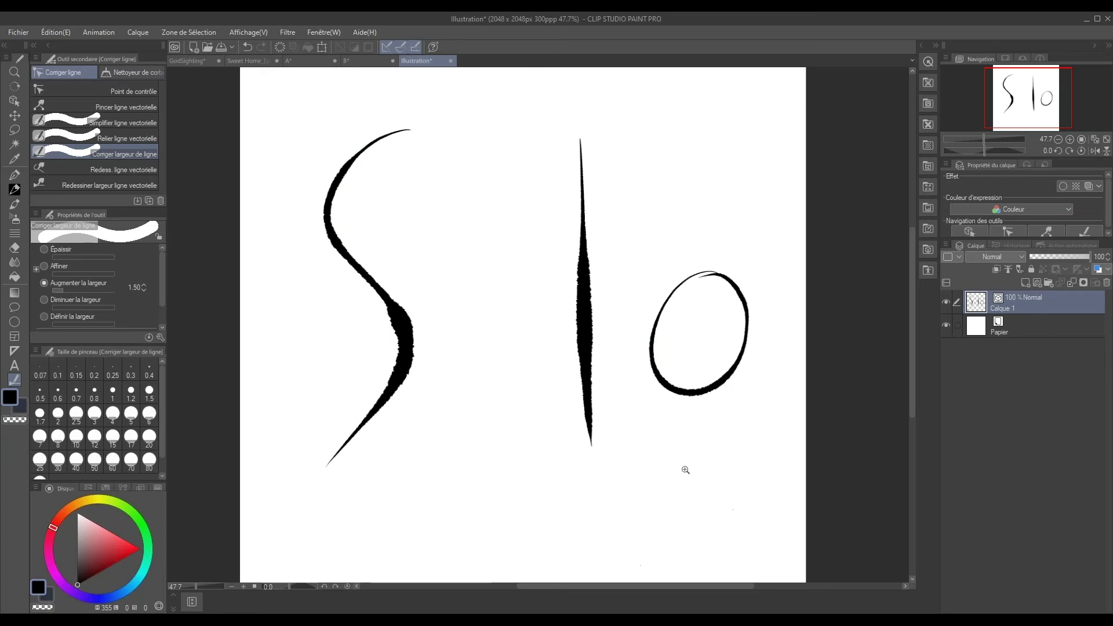
{"action": "scroll", "coordinate": [576, 422], "scroll_direction": "down", "scroll_amount": 2}
{"action": "scroll", "coordinate": [576, 423], "scroll_direction": "up", "scroll_amount": 3}
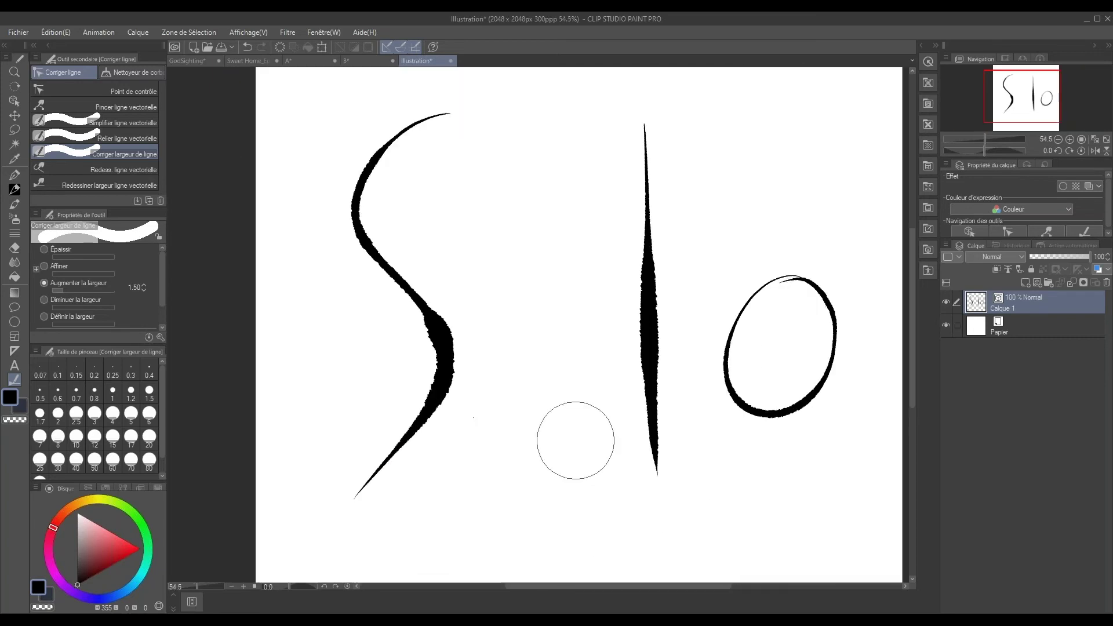
Switch width correction to Diminuer la largeur and thin the S curve and vertical line.
{"action": "left_click", "coordinate": [44, 299]}
{"action": "mouse_move", "coordinate": [435, 335]}
{"action": "left_mouse_down"}
{"action": "mouse_move", "coordinate": [442, 373]}
{"action": "mouse_move", "coordinate": [422, 298]}
{"action": "mouse_move", "coordinate": [362, 209]}
{"action": "left_mouse_up"}
{"action": "left_click_drag", "start_coordinate": [373, 148], "coordinate": [440, 347]}
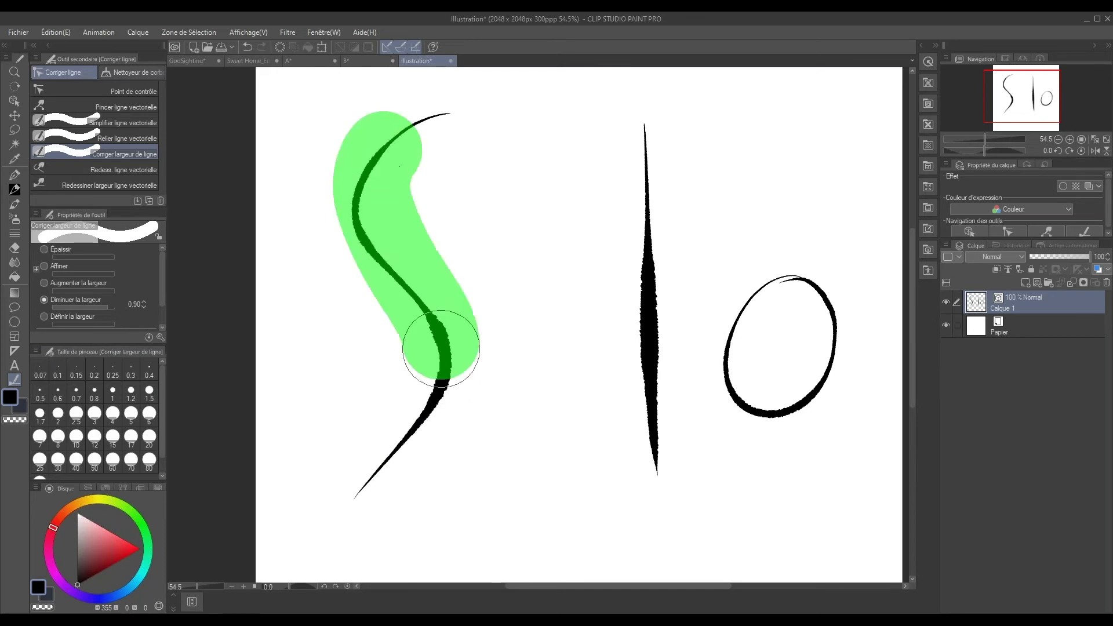
{"action": "left_click_drag", "start_coordinate": [637, 182], "coordinate": [640, 310]}
{"action": "left_click_drag", "start_coordinate": [641, 265], "coordinate": [643, 417]}
Thin the oval's edges and the S curve's tail, then bring up the GodSighting painting.
{"action": "left_click_drag", "start_coordinate": [835, 316], "coordinate": [732, 313]}
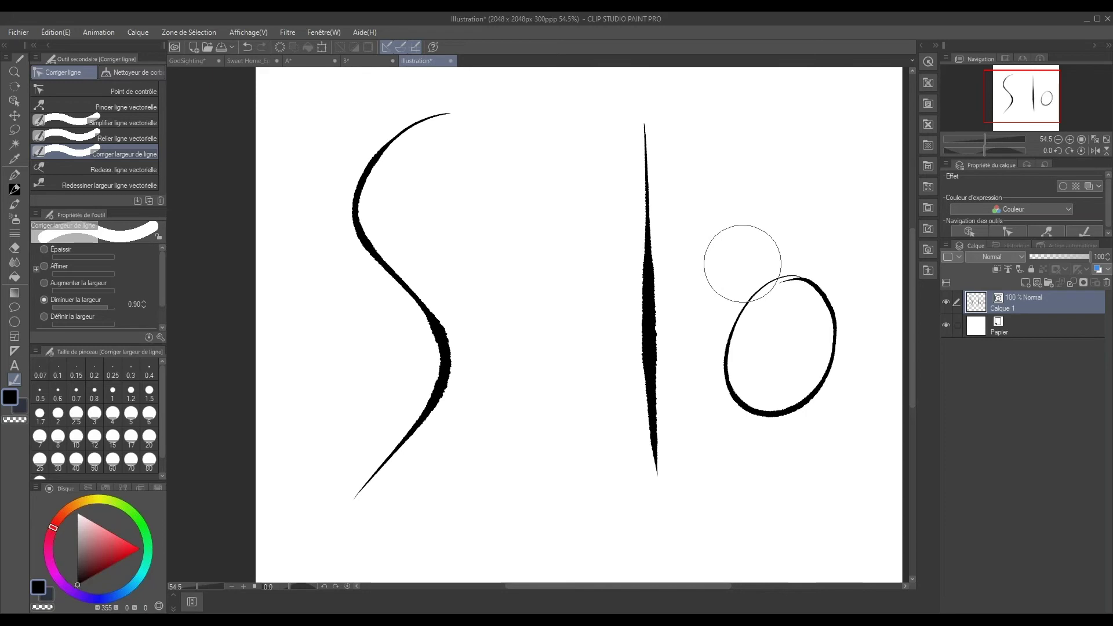
{"action": "left_click_drag", "start_coordinate": [435, 355], "coordinate": [381, 523]}
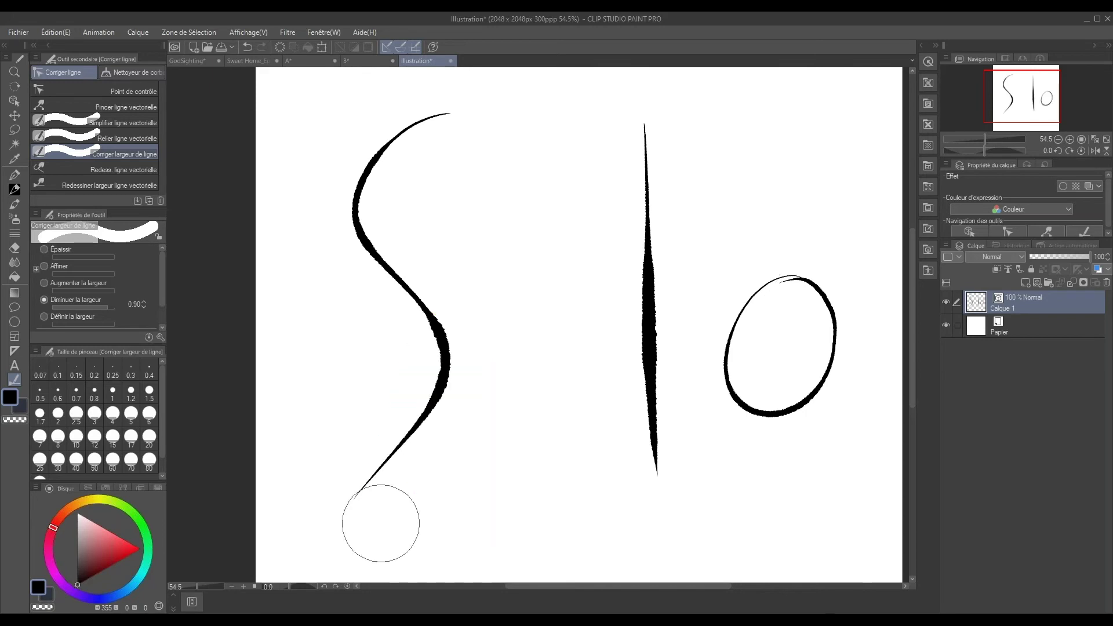
{"action": "left_click", "coordinate": [189, 61]}
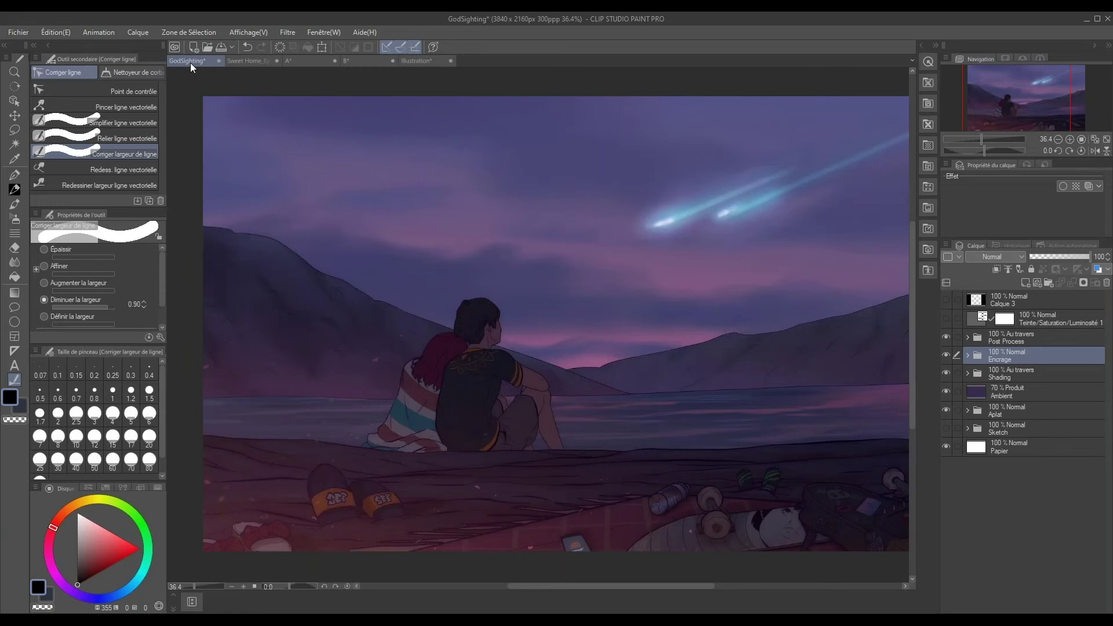
Hide Post Process, Shading, Ambient and Aplat, expand Encrage and hide the Blur layer.
{"action": "left_click", "coordinate": [1010, 405]}
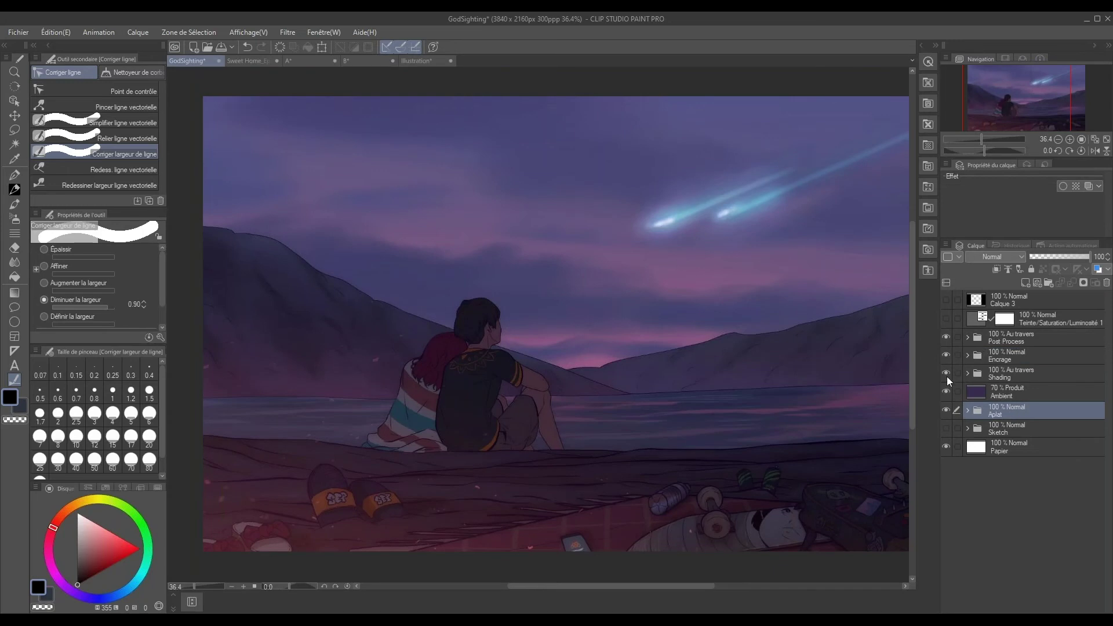
{"action": "left_click_drag", "start_coordinate": [948, 381], "coordinate": [946, 410]}
{"action": "left_click", "coordinate": [946, 337]}
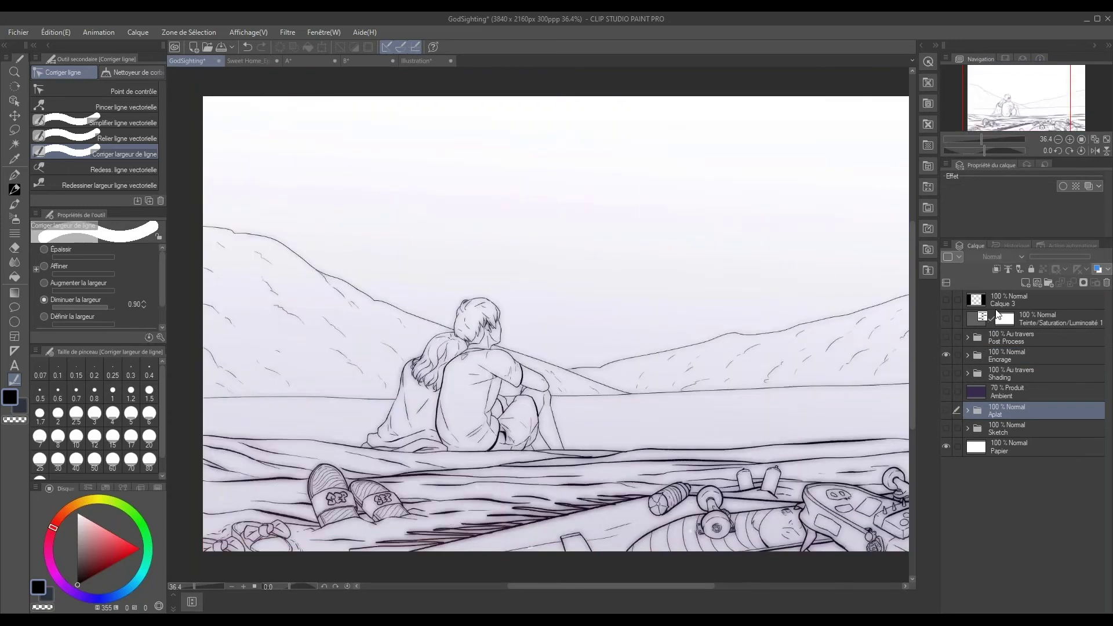
{"action": "left_click", "coordinate": [966, 356]}
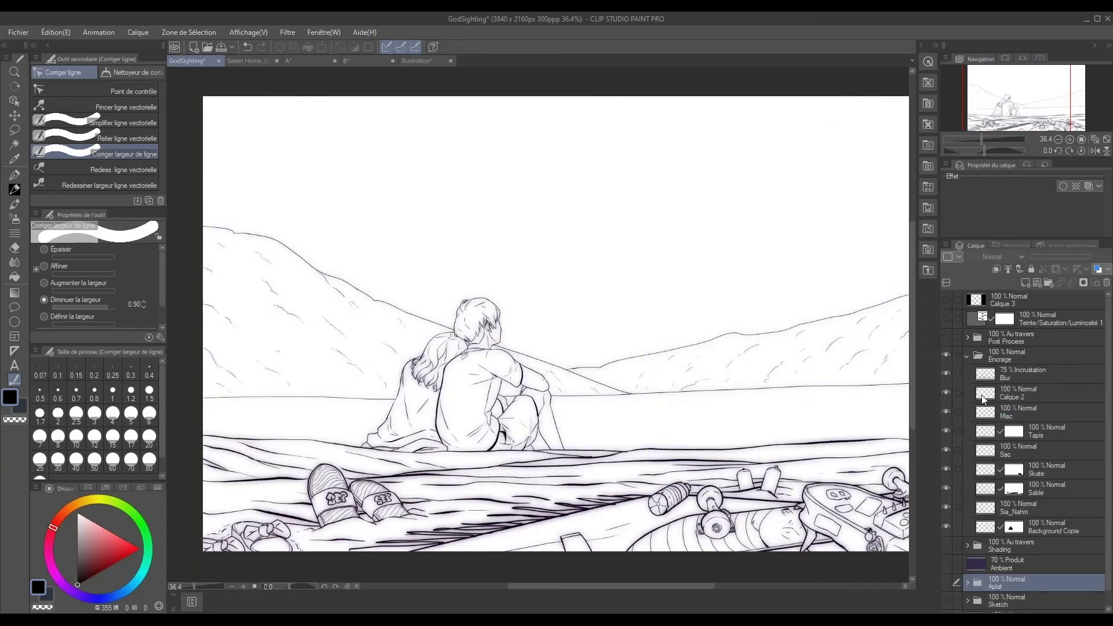
{"action": "left_click", "coordinate": [945, 375]}
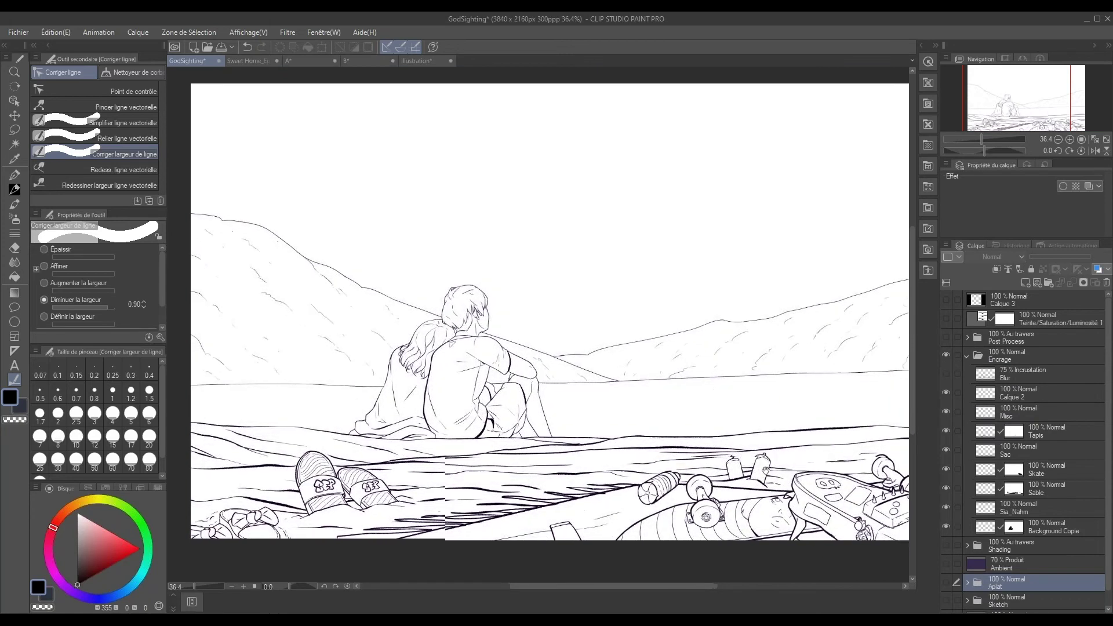
{"action": "scroll", "coordinate": [663, 341], "scroll_direction": "down", "scroll_amount": 3}
{"action": "scroll", "coordinate": [564, 309], "scroll_direction": "up", "scroll_amount": 1}
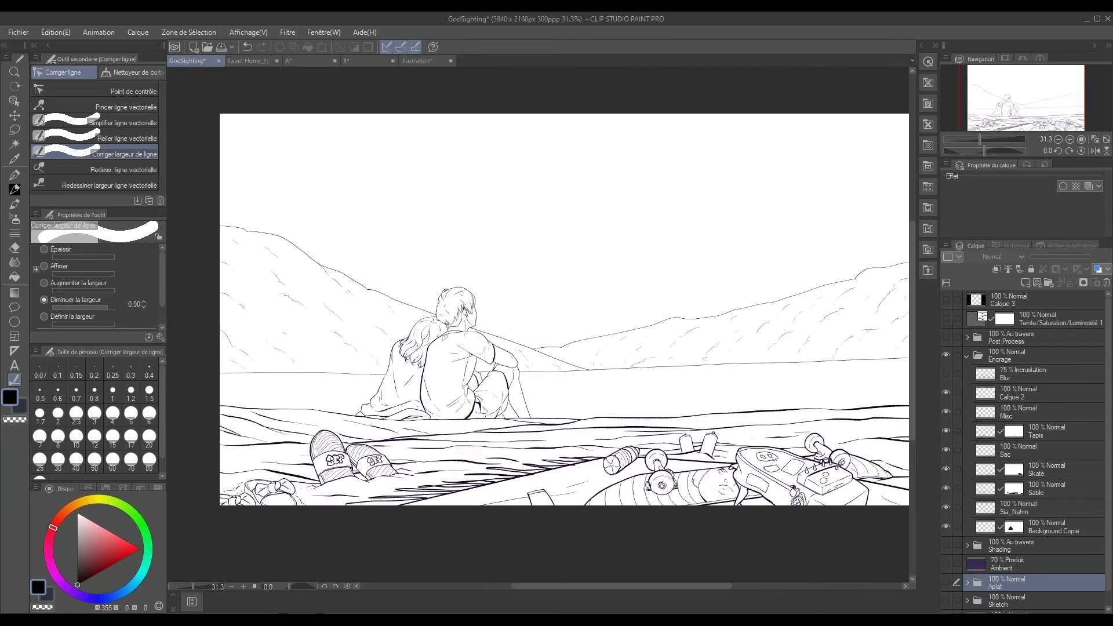
{"action": "scroll", "coordinate": [823, 499], "scroll_direction": "right", "scroll_amount": 1}
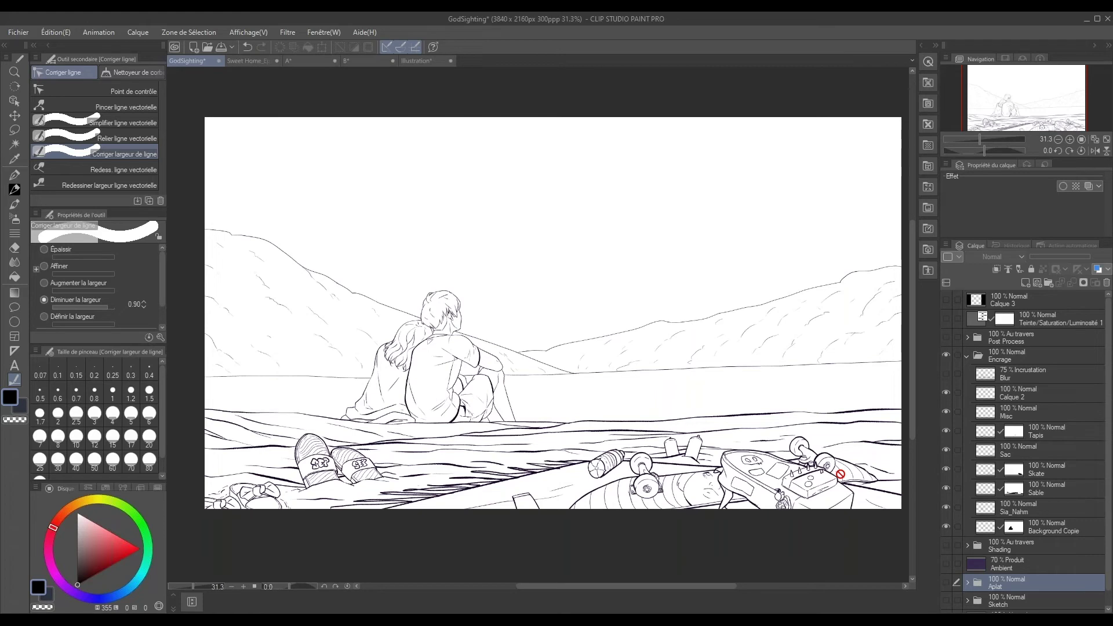
Compare the Blur layer on and off, leave it hidden, and return to the Illustration canvas.
{"action": "left_click", "coordinate": [946, 373]}
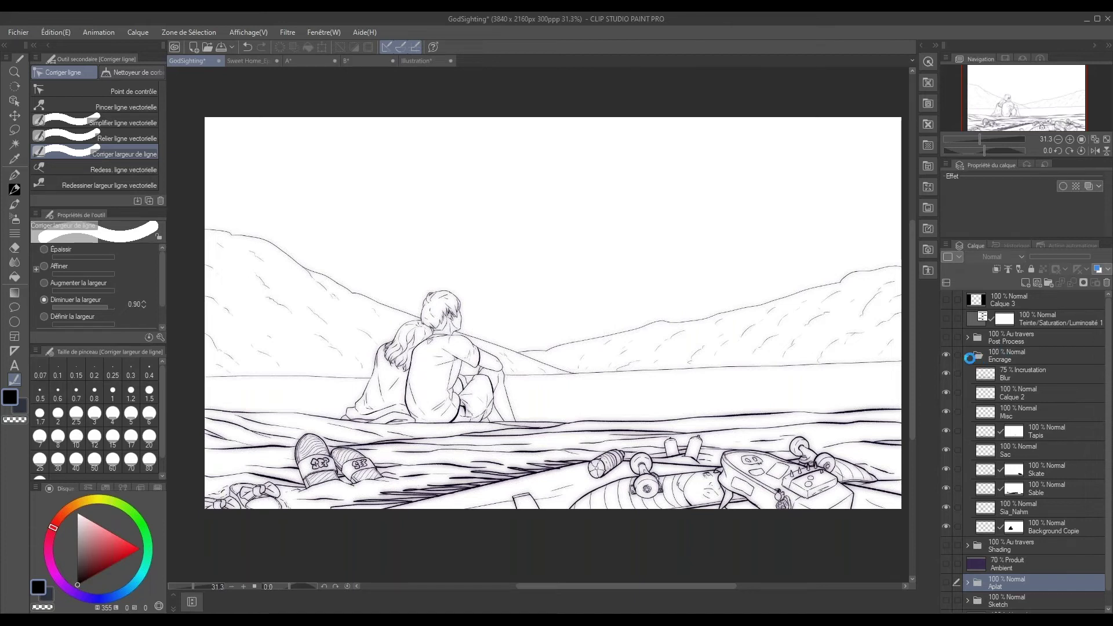
{"action": "left_click", "coordinate": [980, 357]}
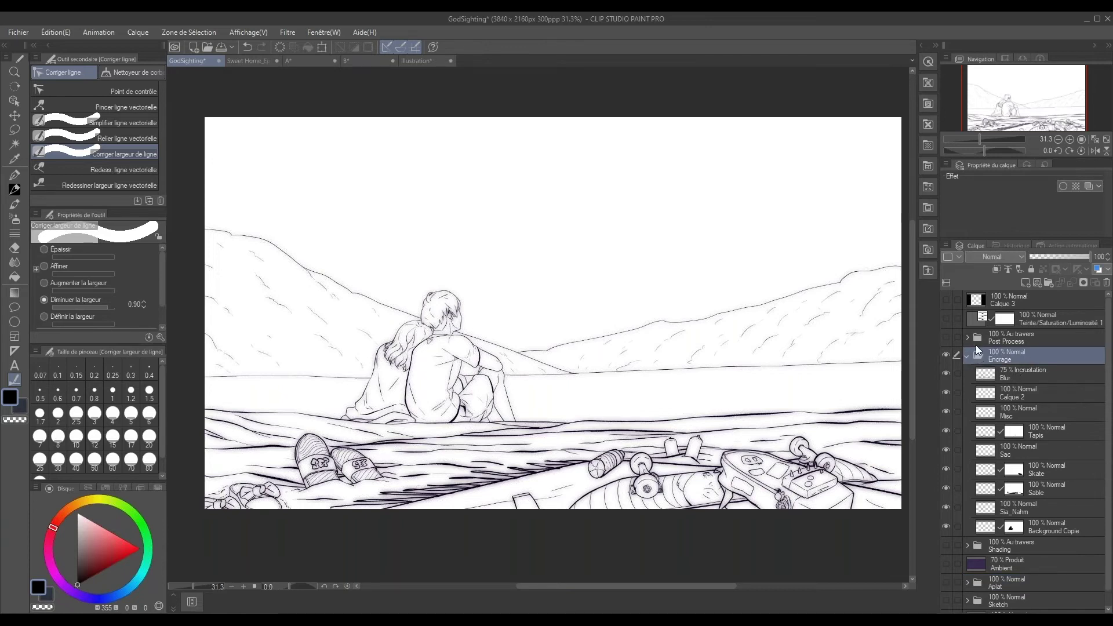
{"action": "left_click", "coordinate": [946, 372]}
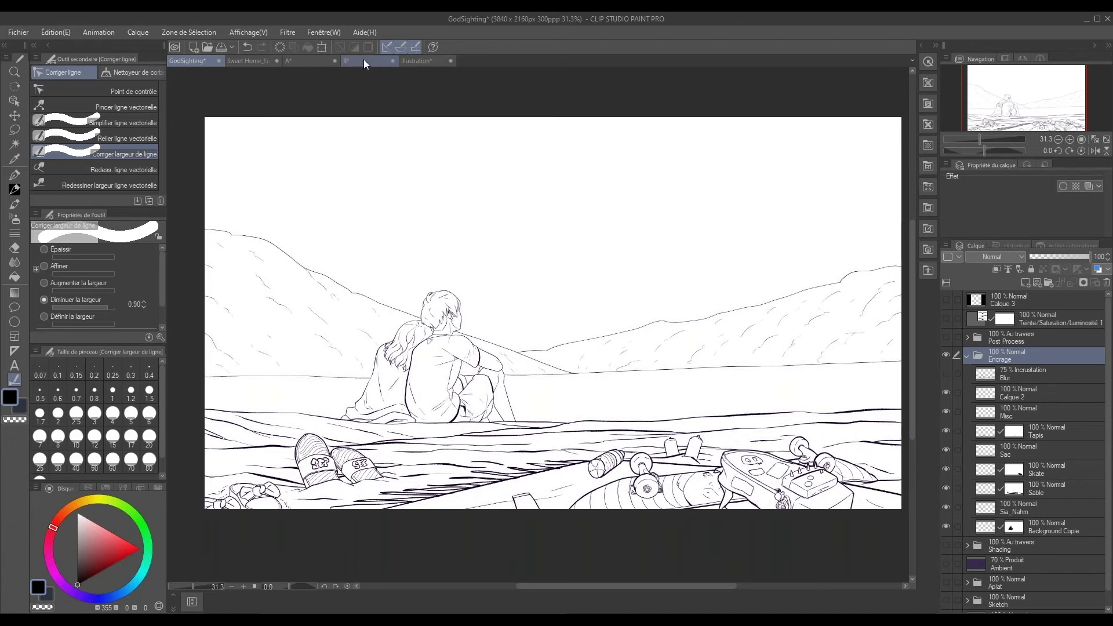
{"action": "left_click", "coordinate": [418, 61]}
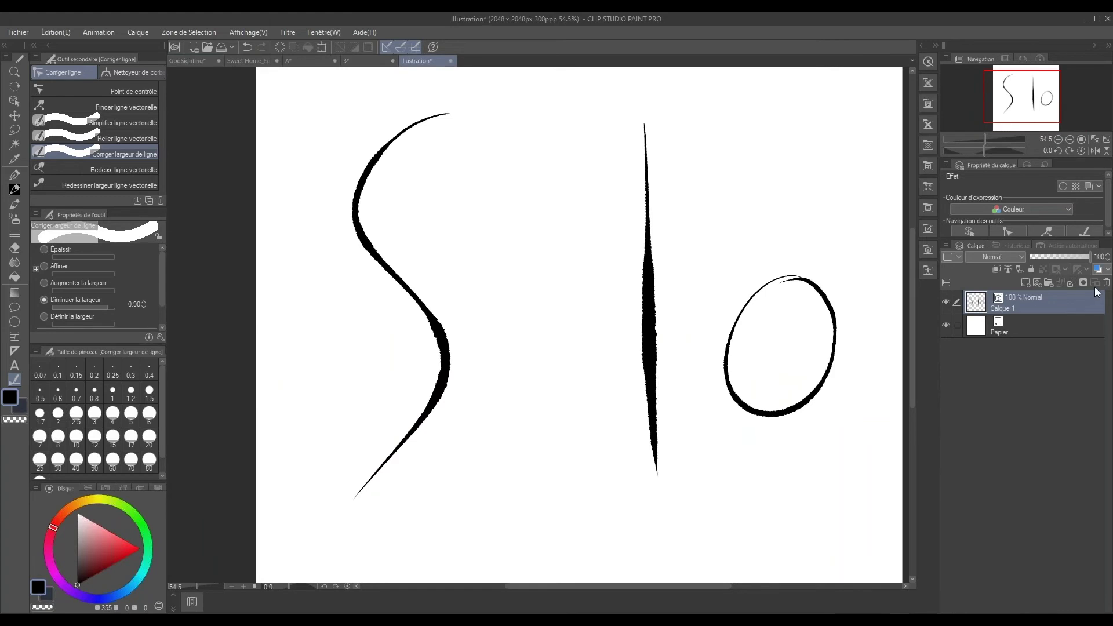
Delete the S, line and oval layer and pick the Point > Marqueur pen.
{"action": "left_click", "coordinate": [1024, 281]}
{"action": "key", "text": "p"}
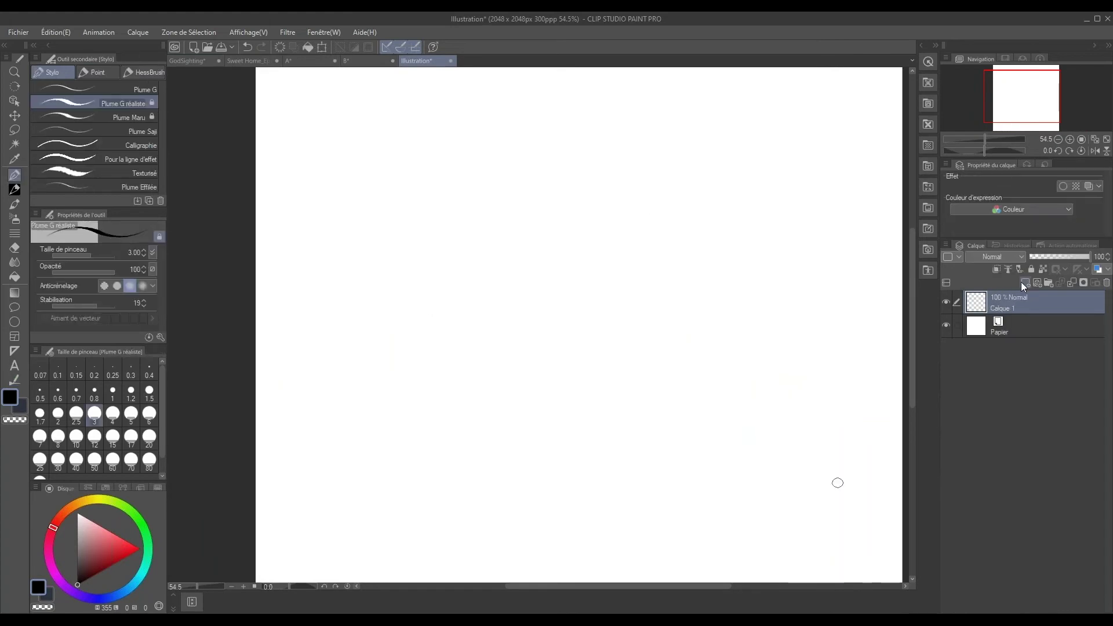
{"action": "left_click", "coordinate": [97, 72]}
Draw two large circles and a small oval below them, then add an empty layer.
{"action": "mouse_move", "coordinate": [396, 164]}
{"action": "left_mouse_down"}
{"action": "mouse_move", "coordinate": [454, 174]}
{"action": "mouse_move", "coordinate": [375, 169]}
{"action": "left_mouse_up"}
{"action": "mouse_move", "coordinate": [607, 165]}
{"action": "left_mouse_down"}
{"action": "mouse_move", "coordinate": [698, 232]}
{"action": "mouse_move", "coordinate": [592, 166]}
{"action": "left_mouse_up"}
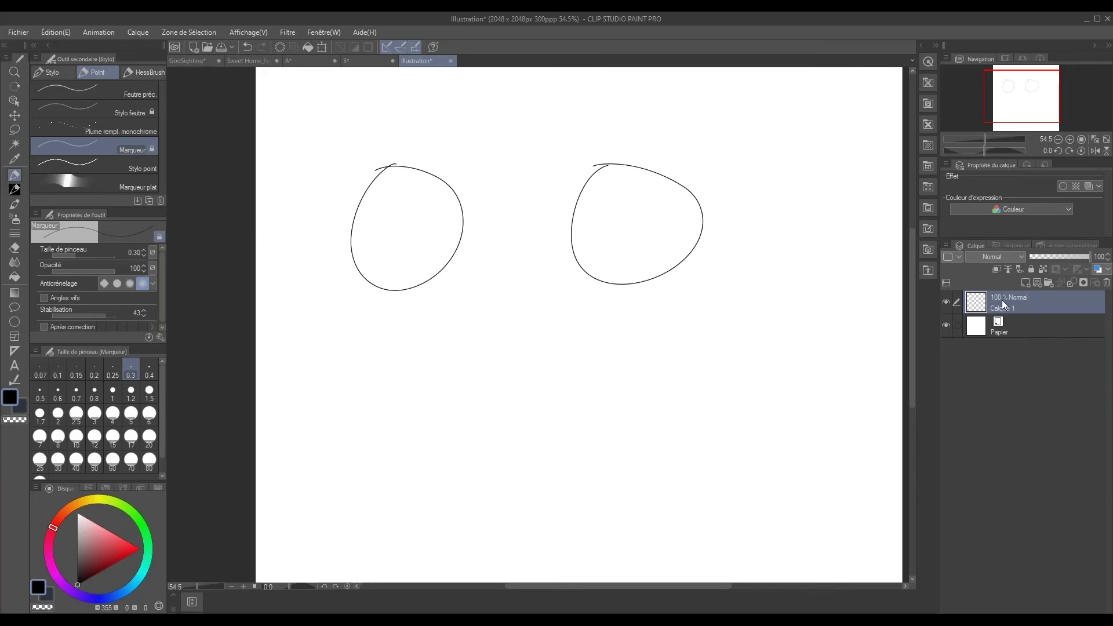
{"action": "mouse_move", "coordinate": [502, 308]}
{"action": "left_mouse_down"}
{"action": "mouse_move", "coordinate": [547, 344]}
{"action": "mouse_move", "coordinate": [498, 311]}
{"action": "left_mouse_up"}
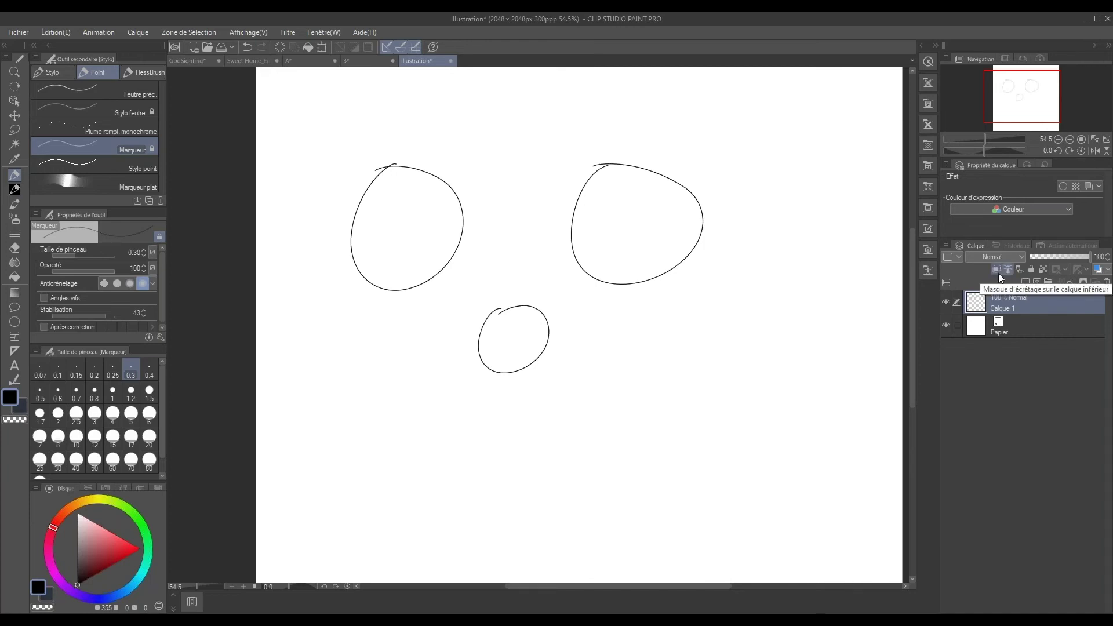
{"action": "left_click", "coordinate": [1024, 282]}
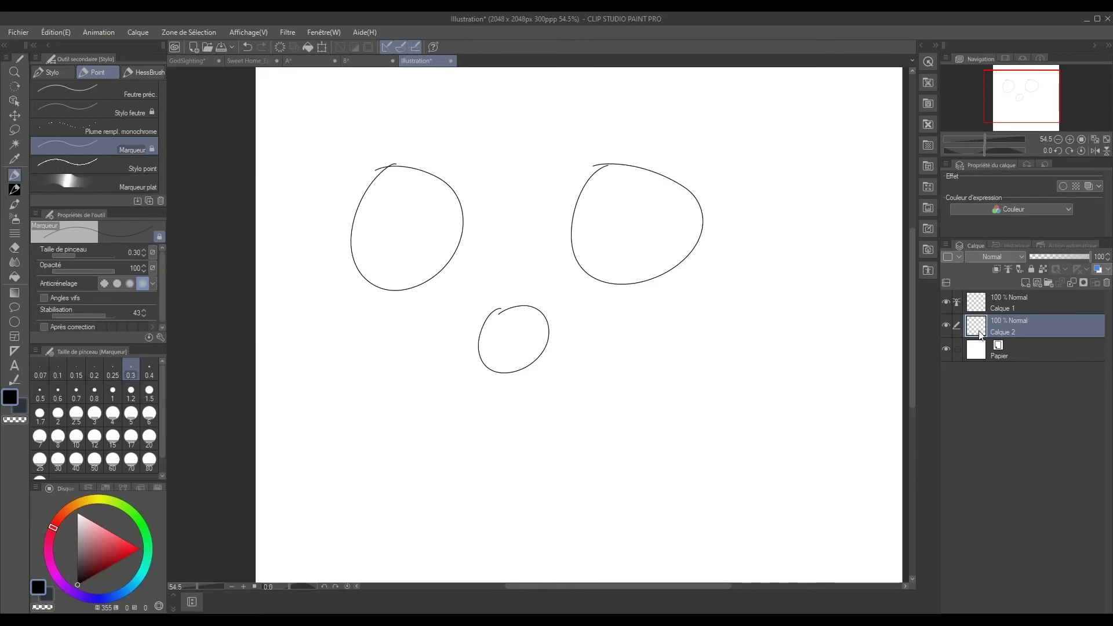
{"action": "left_click", "coordinate": [1009, 305]}
{"action": "double_click", "coordinate": [1008, 310]}
{"action": "type", "text": "Encrage"}
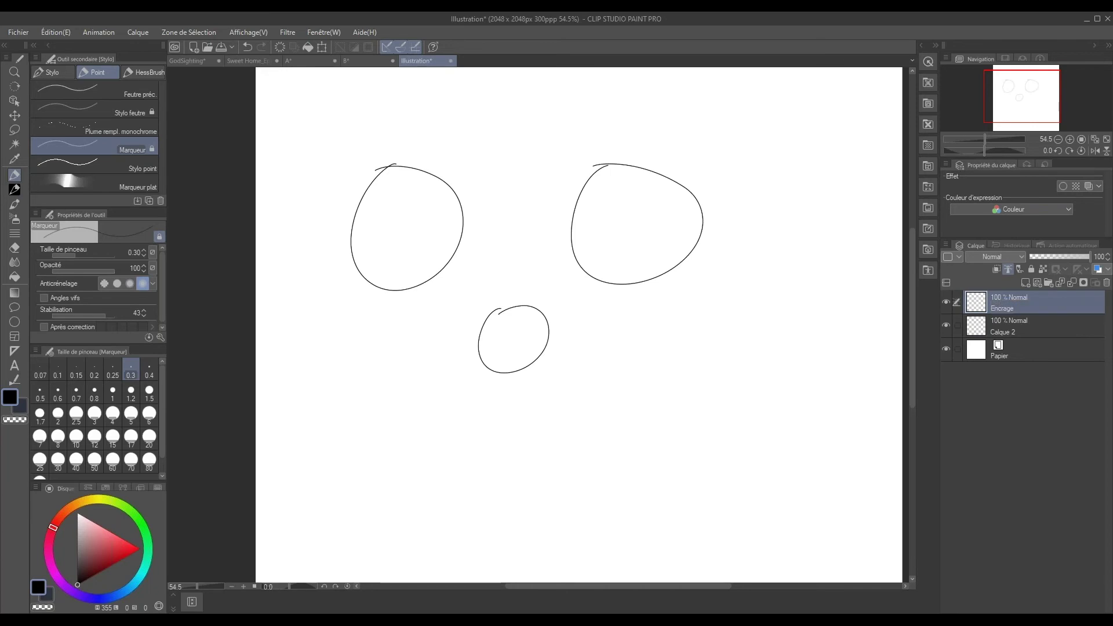
{"action": "left_click", "coordinate": [1016, 328]}
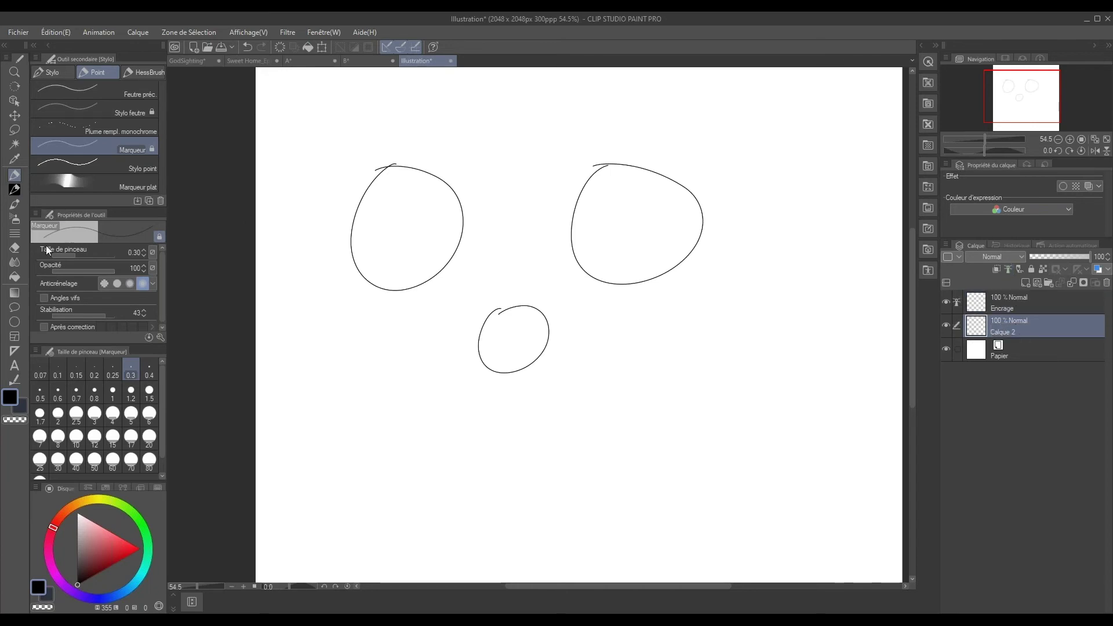
{"action": "left_click", "coordinate": [18, 278]}
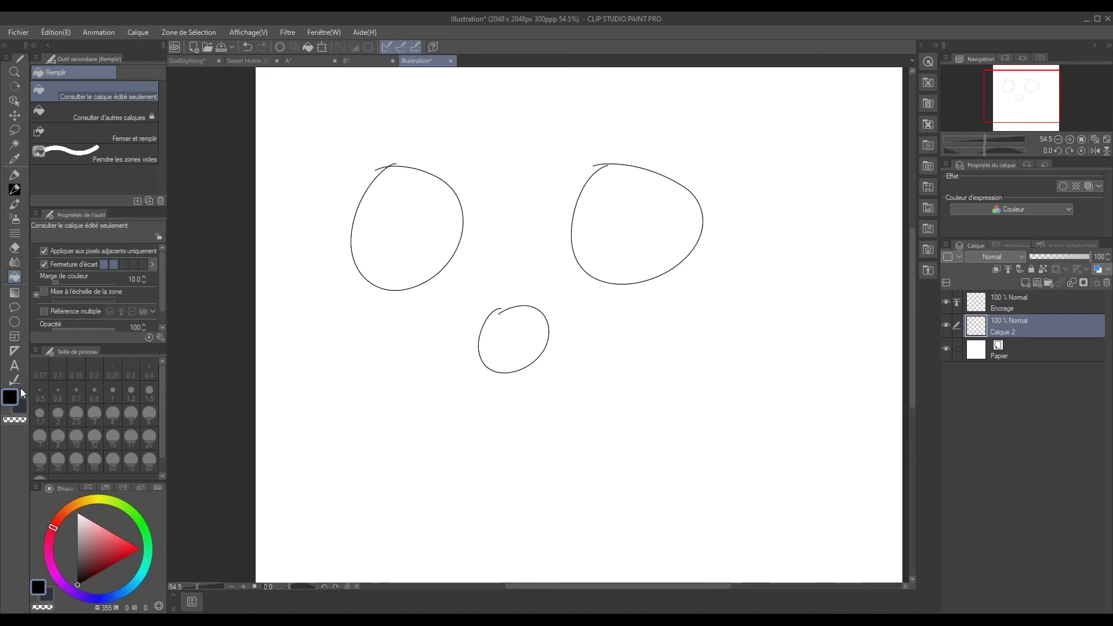
{"action": "left_click", "coordinate": [131, 116]}
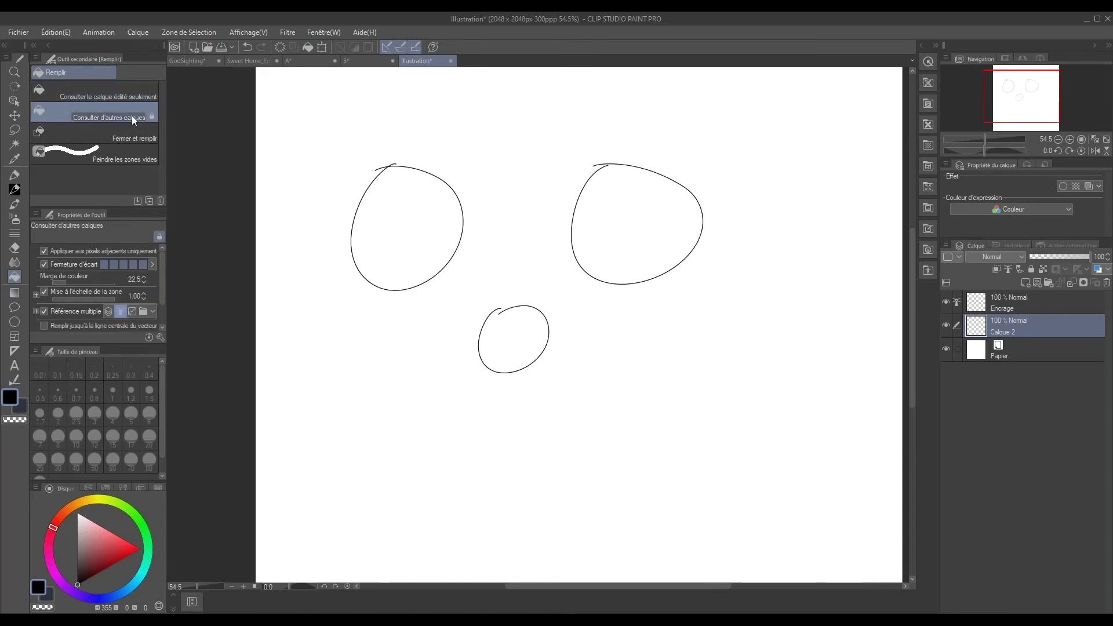
{"action": "scroll", "coordinate": [160, 301], "scroll_direction": "down", "scroll_amount": 1}
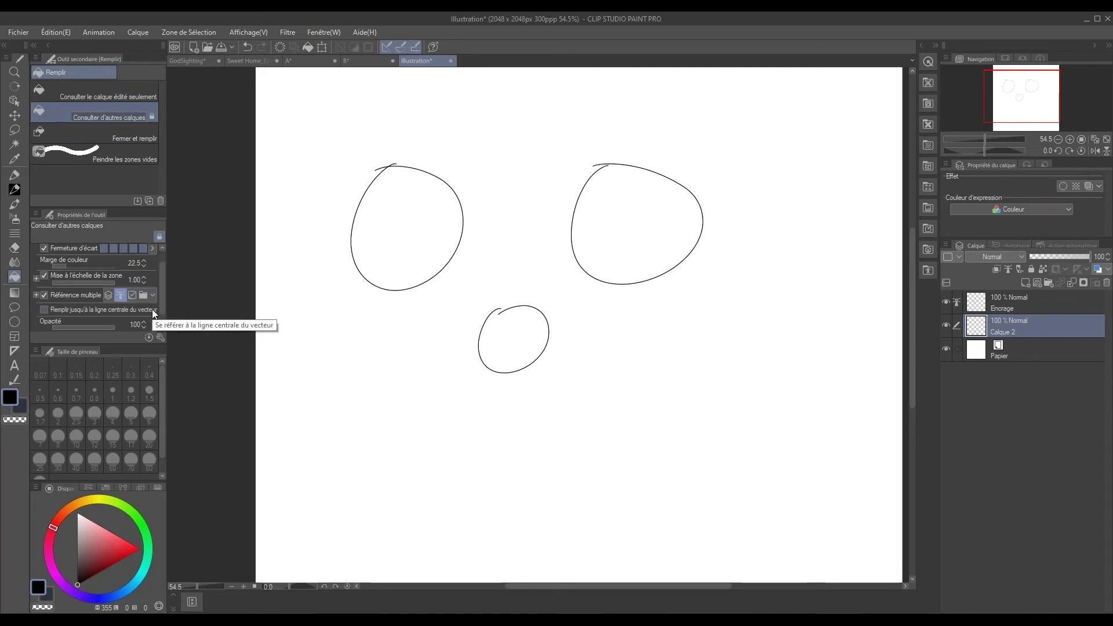
{"action": "left_click", "coordinate": [43, 296]}
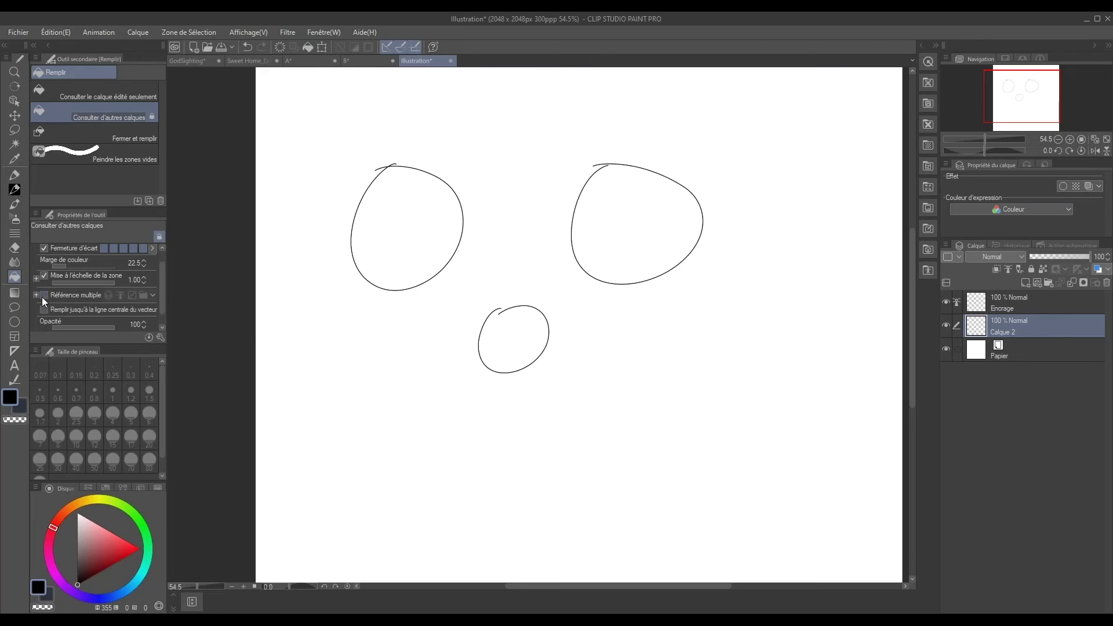
{"action": "left_click", "coordinate": [43, 296]}
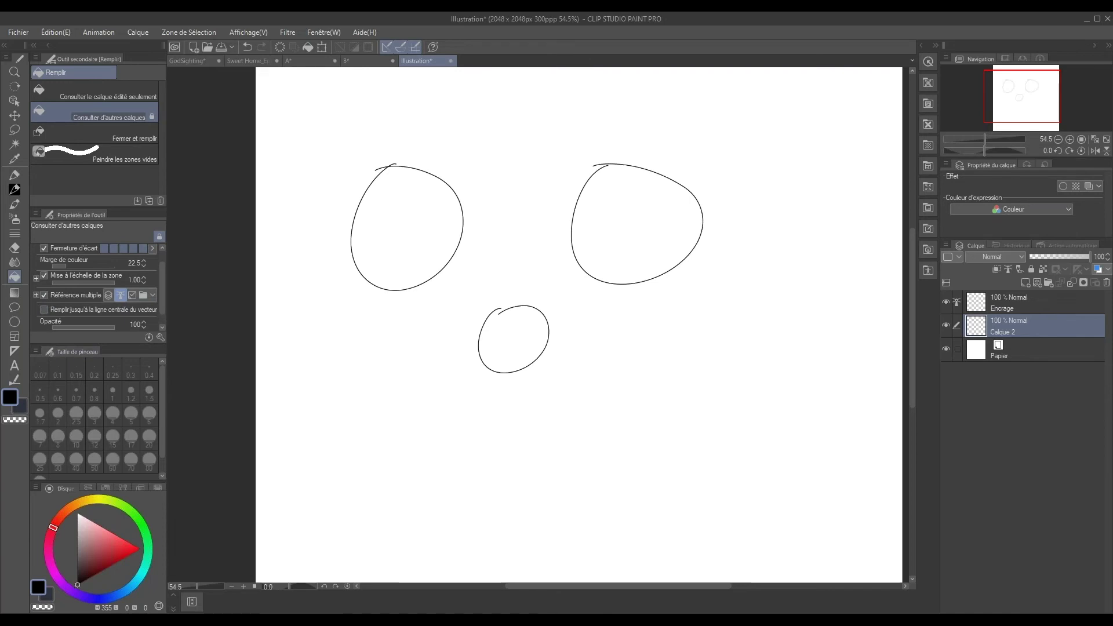
Set the colour to red and bucket-fill the left, right and small circles.
{"action": "left_click", "coordinate": [104, 545]}
{"action": "left_click", "coordinate": [57, 519]}
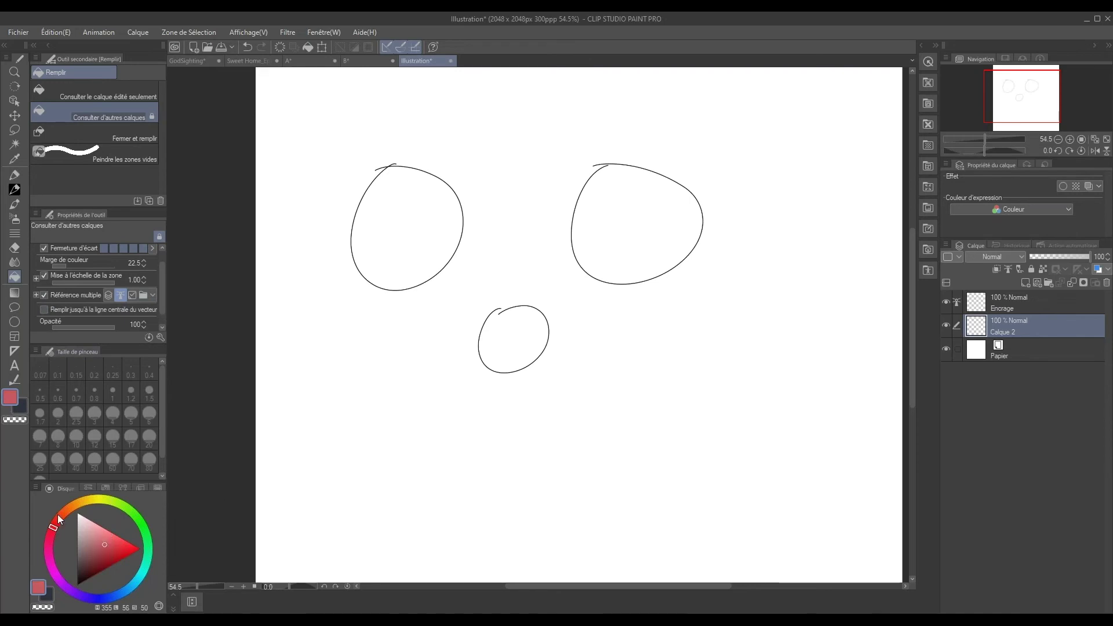
{"action": "left_click_drag", "start_coordinate": [585, 496], "coordinate": [571, 545]}
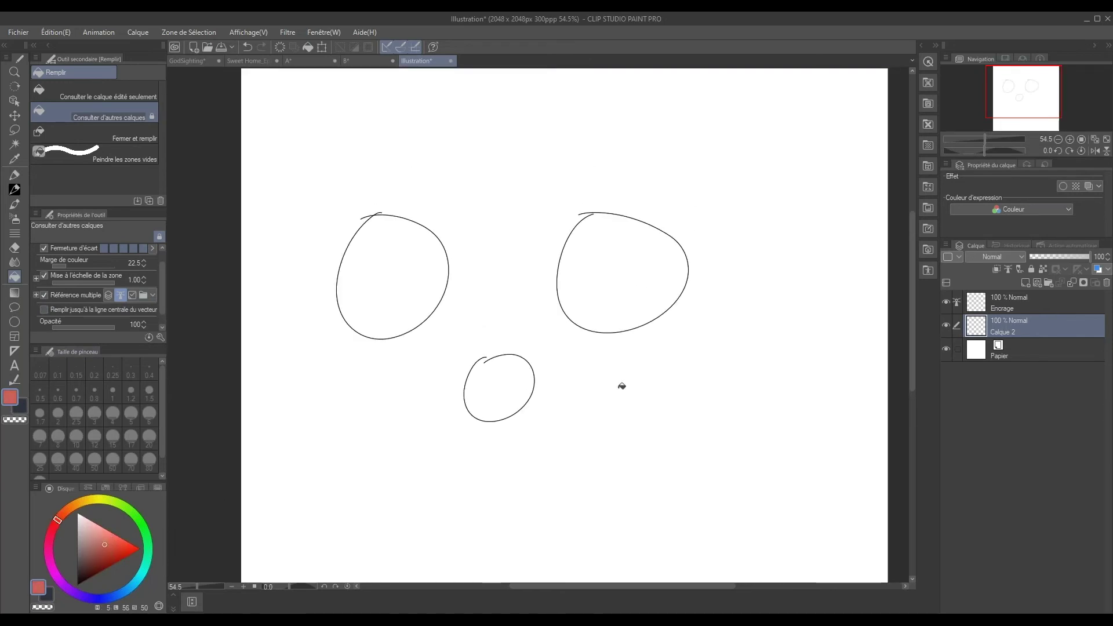
{"action": "left_click", "coordinate": [392, 276]}
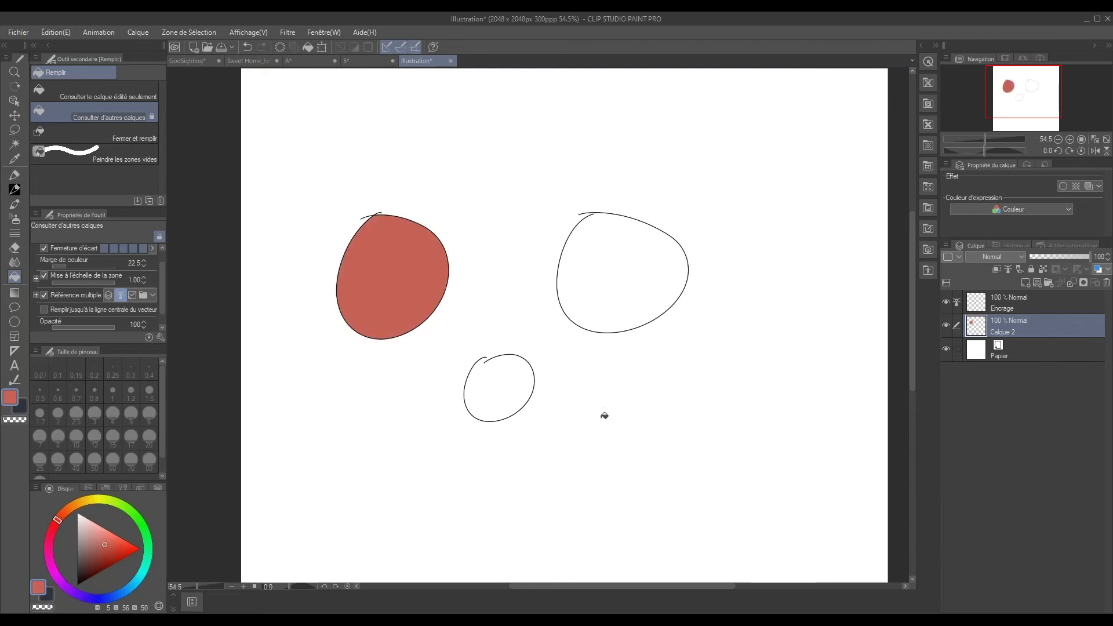
{"action": "left_click", "coordinate": [630, 315]}
{"action": "left_click", "coordinate": [496, 388]}
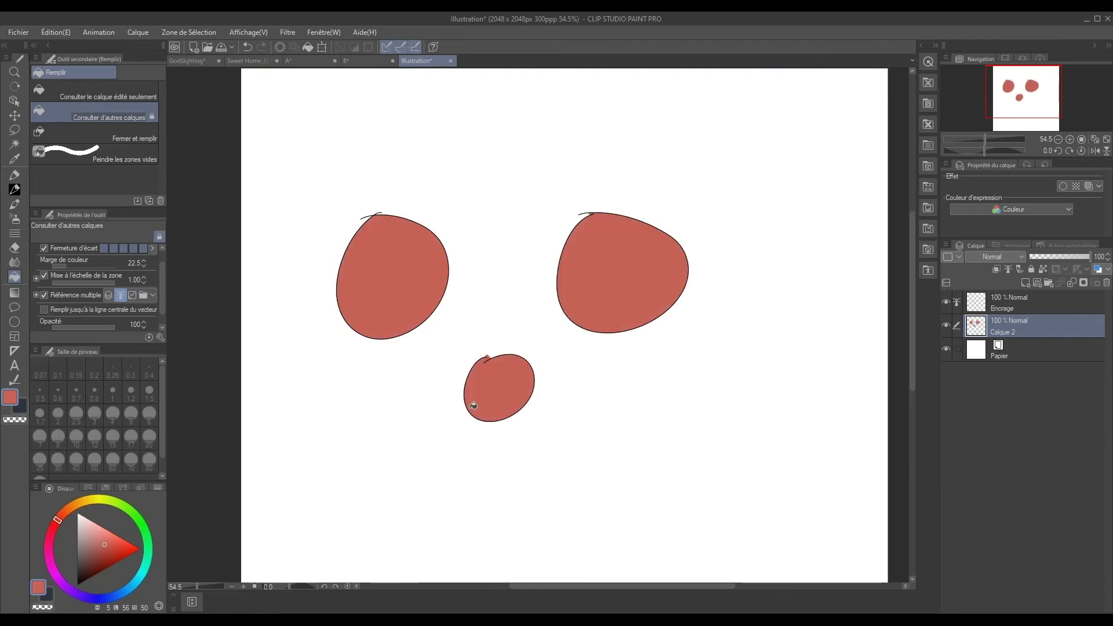
Zoom in to inspect the red fills, then undo them with Ctrl+Z.
{"action": "scroll", "coordinate": [519, 355], "scroll_direction": "up", "scroll_amount": 3}
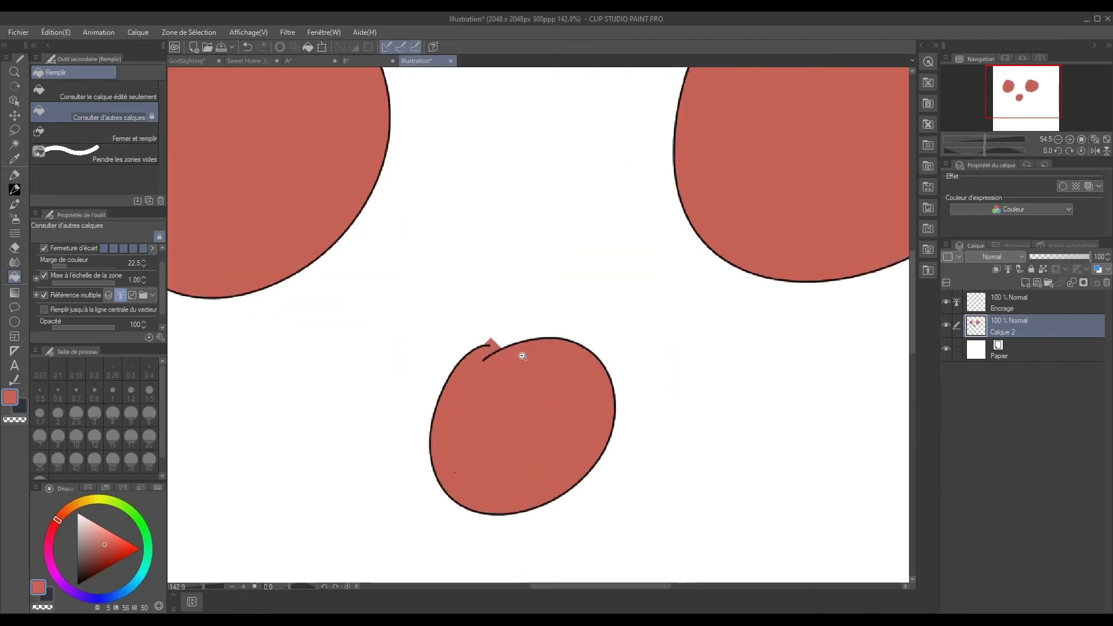
{"action": "scroll", "coordinate": [519, 382], "scroll_direction": "up", "scroll_amount": 2}
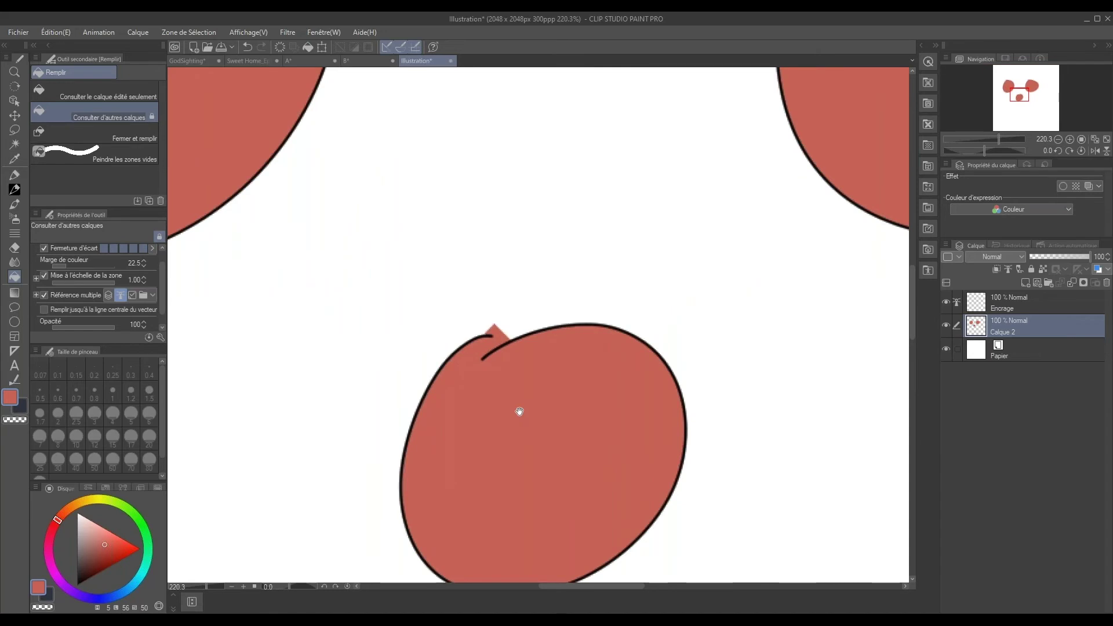
{"action": "left_click_drag", "start_coordinate": [571, 416], "coordinate": [567, 382]}
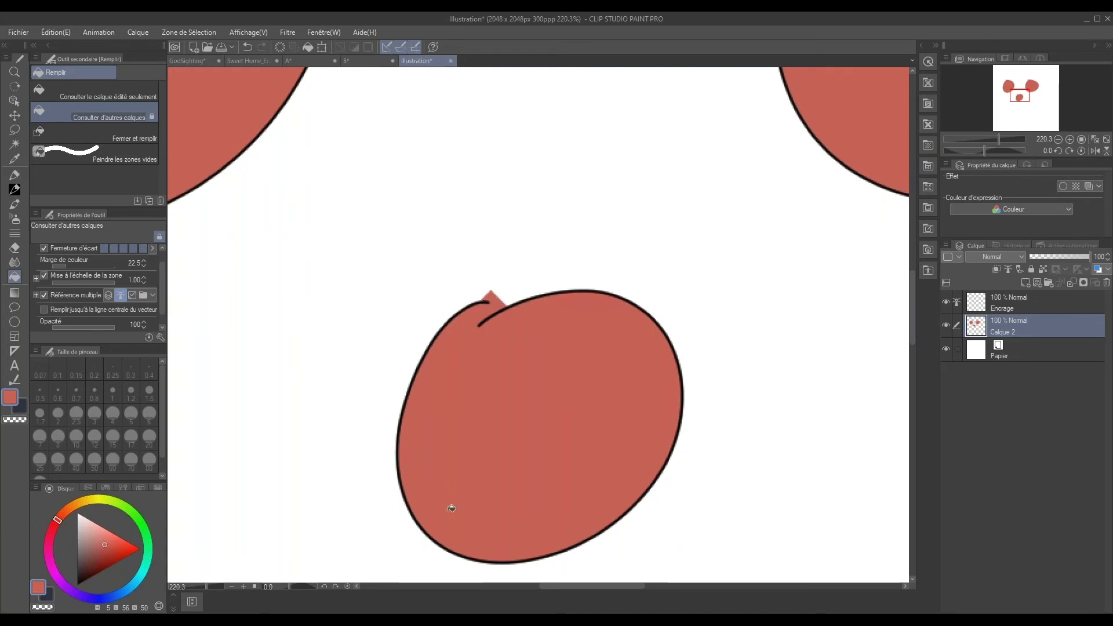
{"action": "mouse_move", "coordinate": [716, 87]}
{"action": "left_mouse_down"}
{"action": "mouse_move", "coordinate": [707, 201]}
{"action": "mouse_move", "coordinate": [636, 338]}
{"action": "left_mouse_up"}
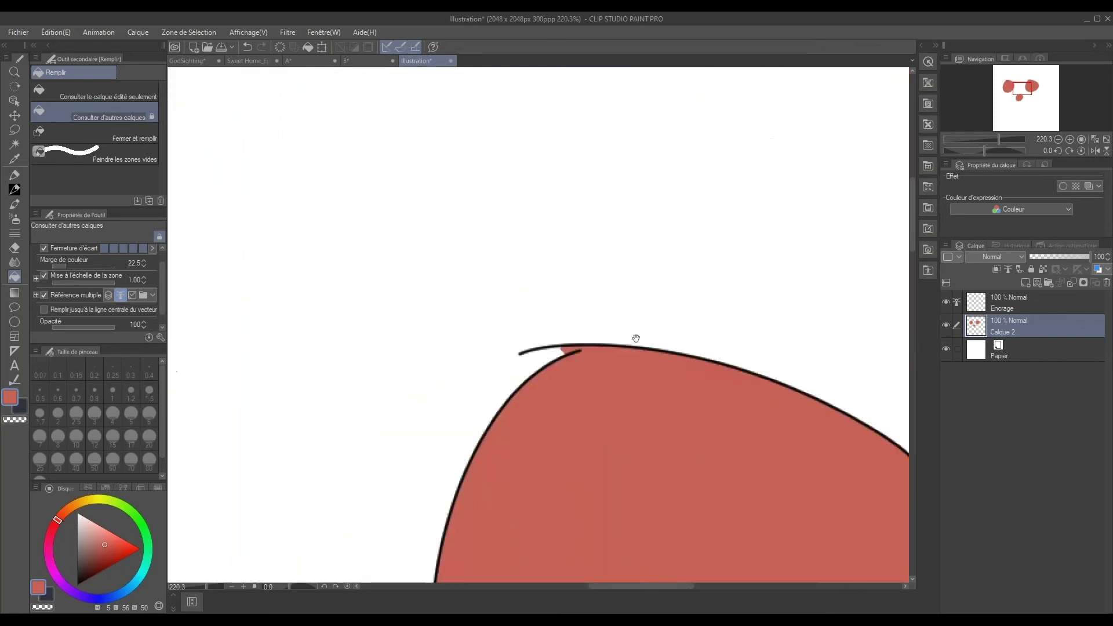
{"action": "left_click_drag", "start_coordinate": [571, 354], "coordinate": [573, 323]}
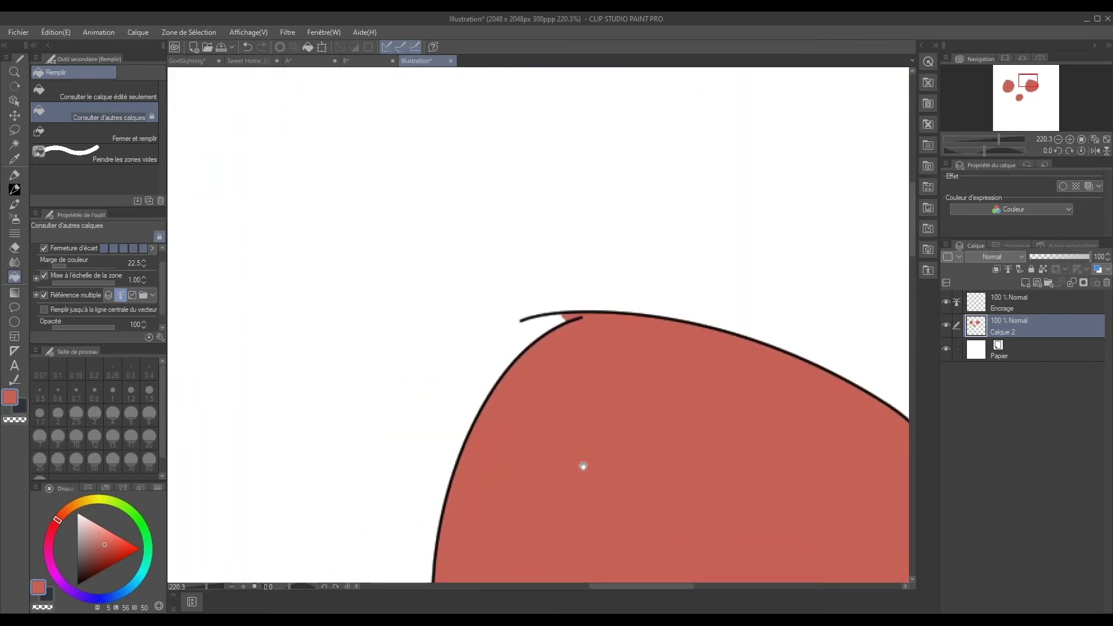
{"action": "left_click_drag", "start_coordinate": [583, 466], "coordinate": [667, 254]}
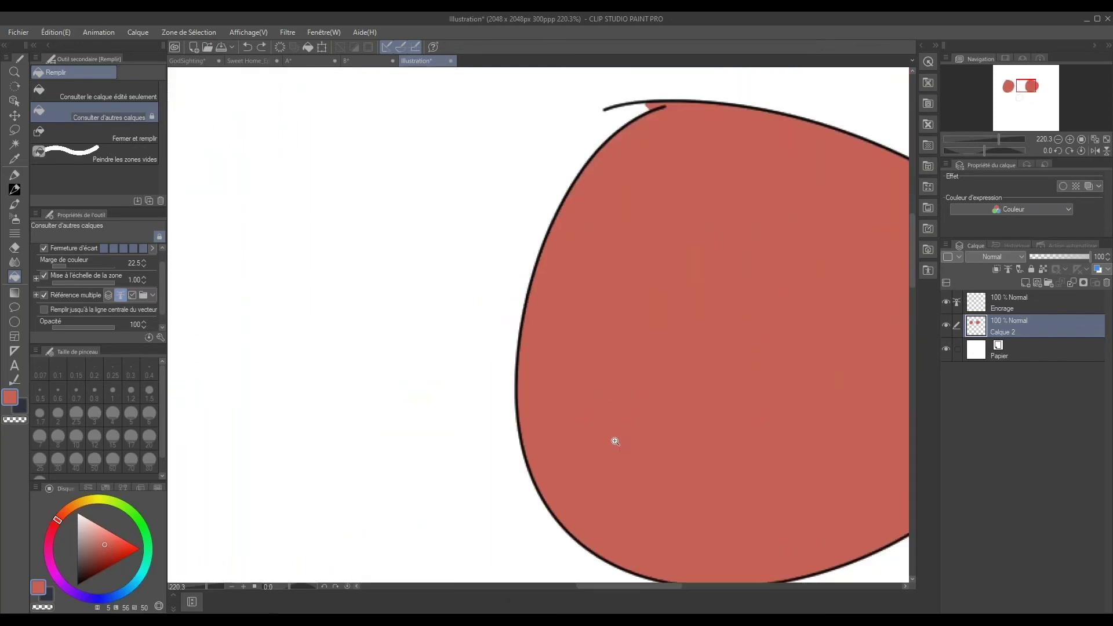
{"action": "left_click_drag", "start_coordinate": [615, 441], "coordinate": [617, 504]}
{"action": "key", "text": "ctrl+z"}
{"action": "key", "text": "ctrl+z"}
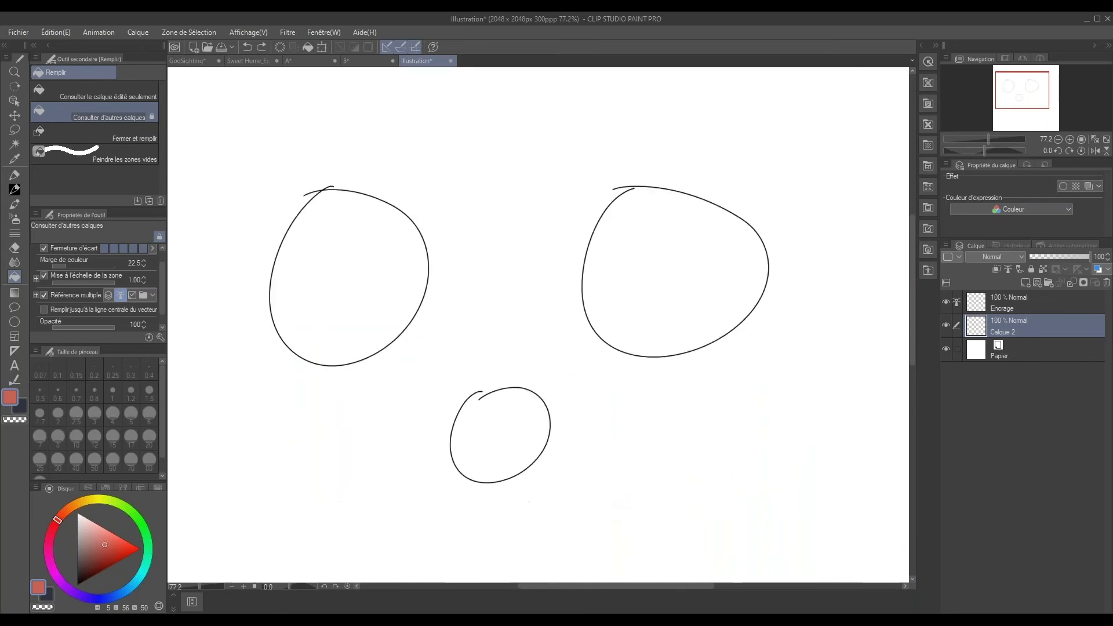
Set Fill to 'Consulter le calque édité seulement', try a red fill, and undo the full-canvas fill.
{"action": "left_click", "coordinate": [139, 92]}
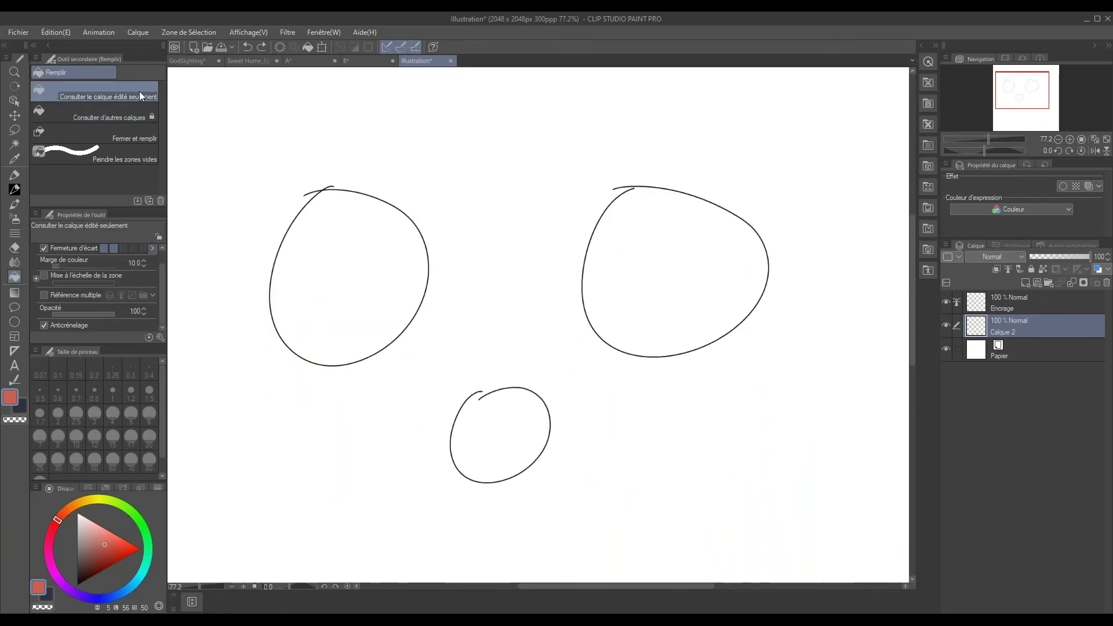
{"action": "left_click", "coordinate": [105, 546]}
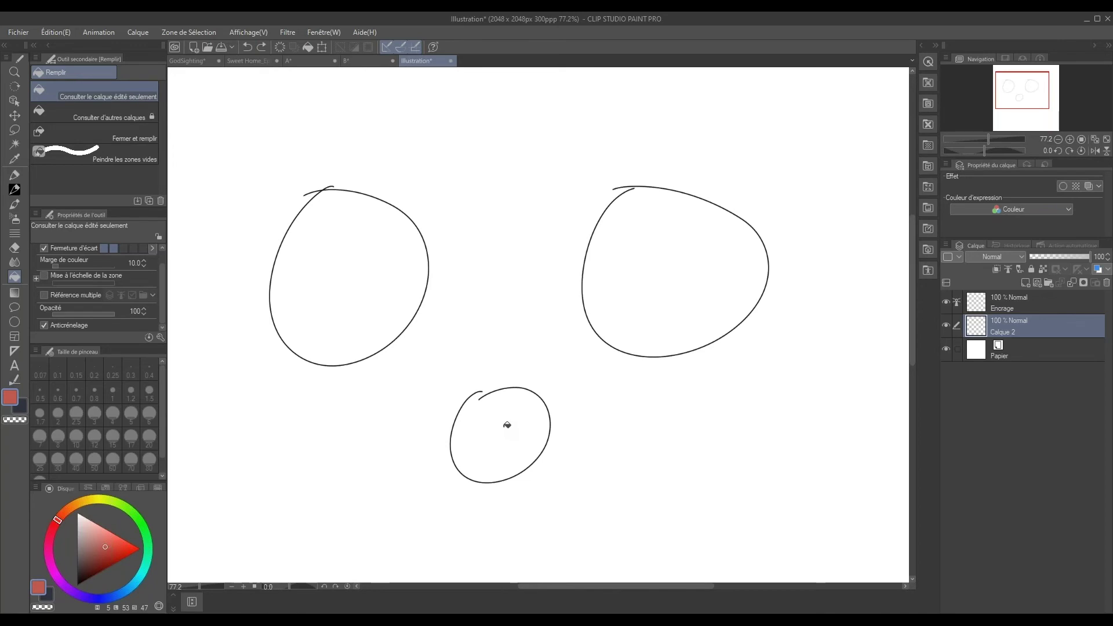
{"action": "left_click", "coordinate": [488, 435]}
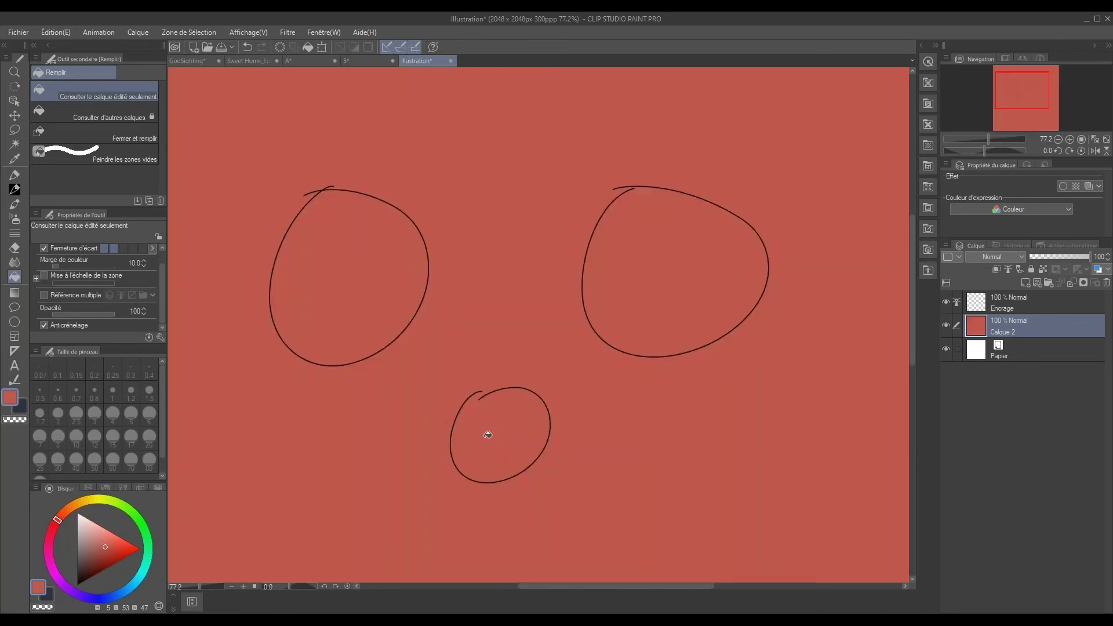
{"action": "scroll", "coordinate": [596, 510], "scroll_direction": "down", "scroll_amount": 5}
{"action": "key", "text": "ctrl+z"}
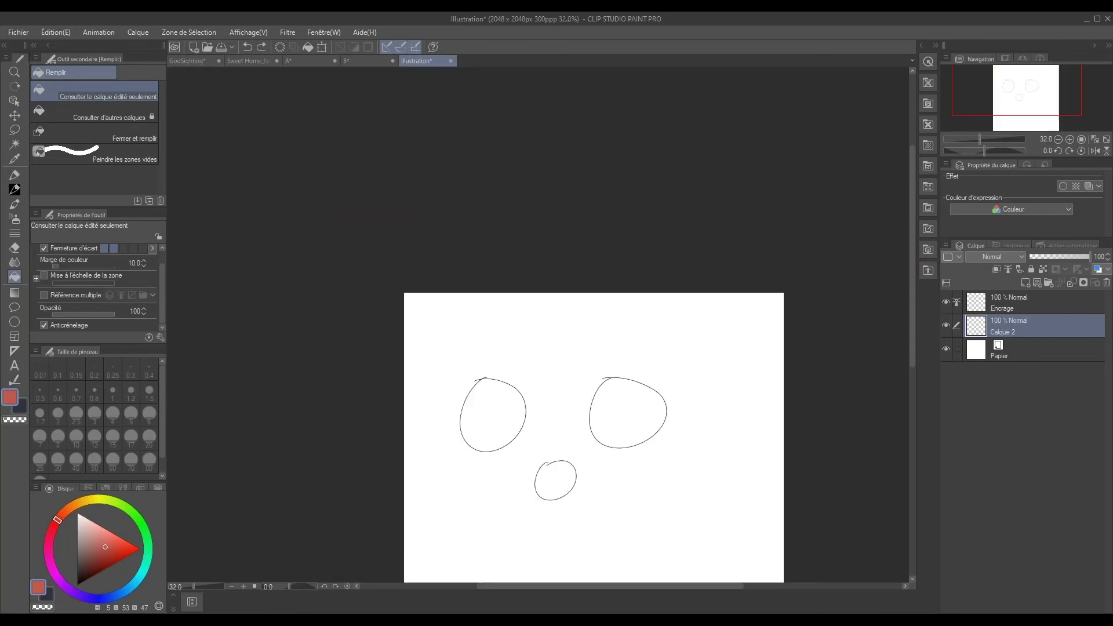
Trace the left circle's inner edge in red with the Marqueur pen.
{"action": "key", "text": "p"}
{"action": "mouse_move", "coordinate": [576, 464]}
{"action": "left_mouse_down"}
{"action": "mouse_move", "coordinate": [615, 434]}
{"action": "mouse_move", "coordinate": [509, 398]}
{"action": "left_mouse_up"}
{"action": "scroll", "coordinate": [509, 398], "scroll_direction": "up", "scroll_amount": 3}
{"action": "scroll", "coordinate": [554, 298], "scroll_direction": "up", "scroll_amount": 2}
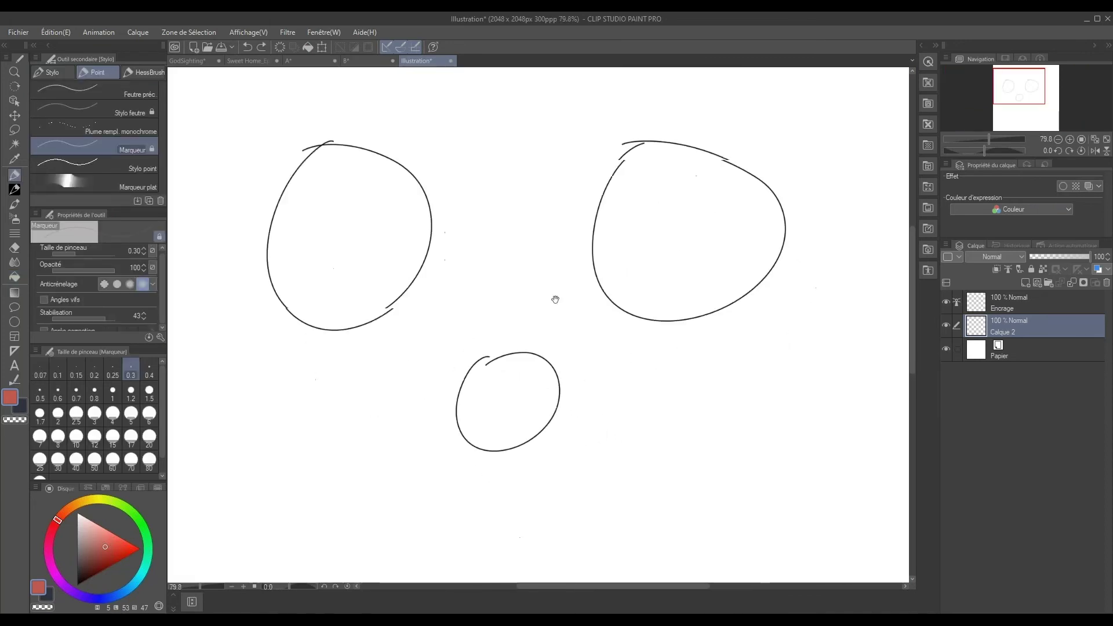
{"action": "scroll", "coordinate": [478, 351], "scroll_direction": "up", "scroll_amount": 2}
{"action": "scroll", "coordinate": [533, 384], "scroll_direction": "up", "scroll_amount": 1}
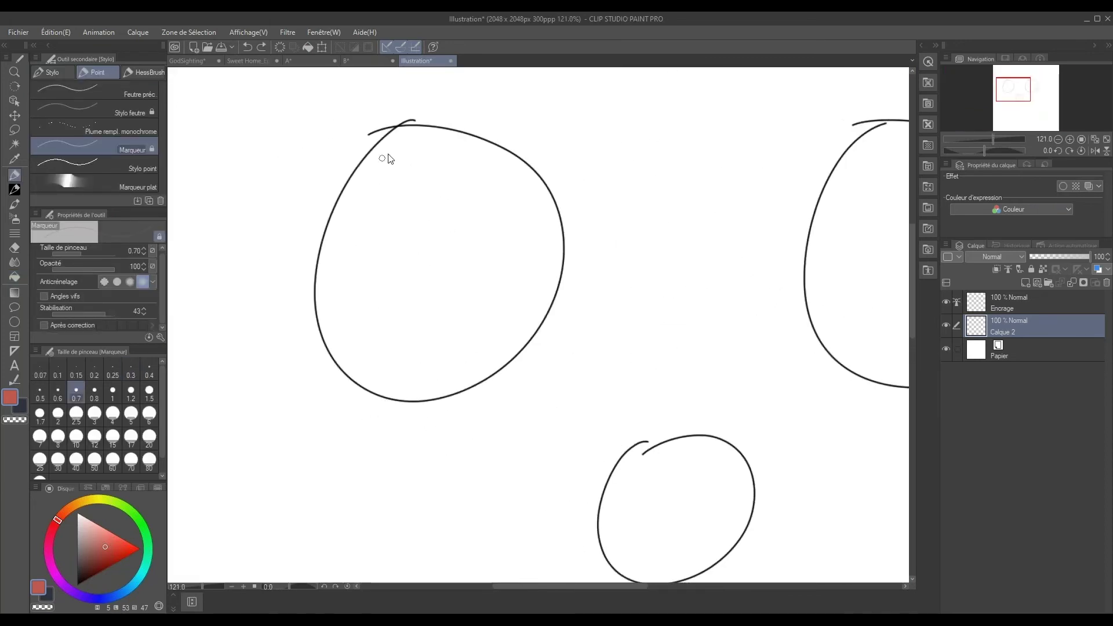
{"action": "left_click_drag", "start_coordinate": [405, 128], "coordinate": [318, 284]}
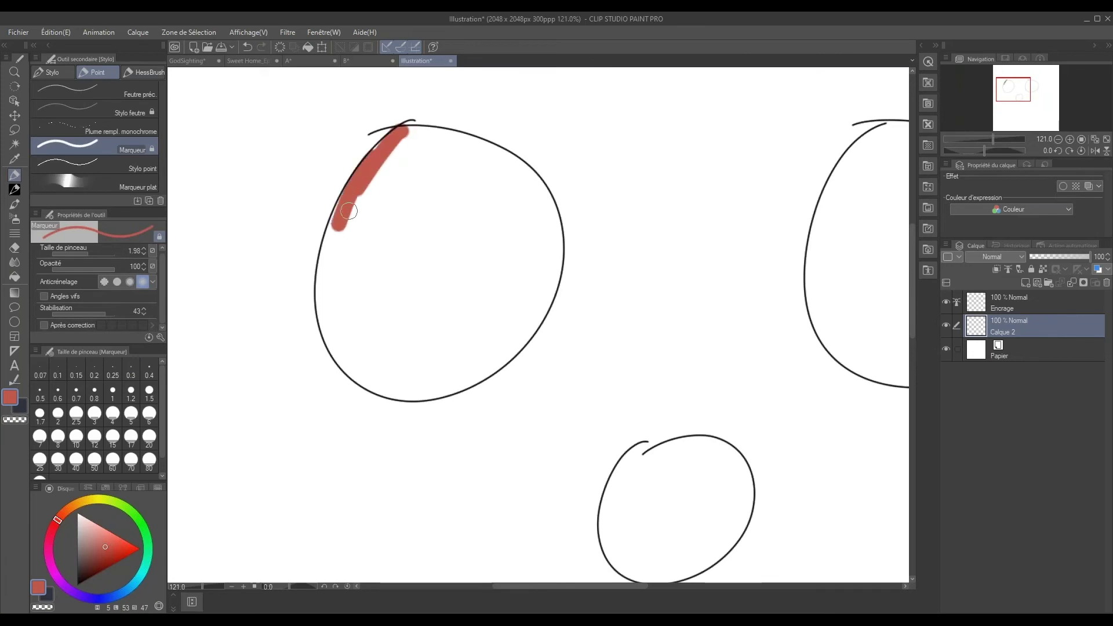
{"action": "mouse_move", "coordinate": [338, 212]}
{"action": "left_mouse_down"}
{"action": "mouse_move", "coordinate": [324, 342]}
{"action": "mouse_move", "coordinate": [400, 388]}
{"action": "mouse_move", "coordinate": [489, 365]}
{"action": "mouse_move", "coordinate": [534, 304]}
{"action": "mouse_move", "coordinate": [560, 231]}
{"action": "mouse_move", "coordinate": [524, 165]}
{"action": "mouse_move", "coordinate": [437, 128]}
{"action": "mouse_move", "coordinate": [400, 131]}
{"action": "left_mouse_up"}
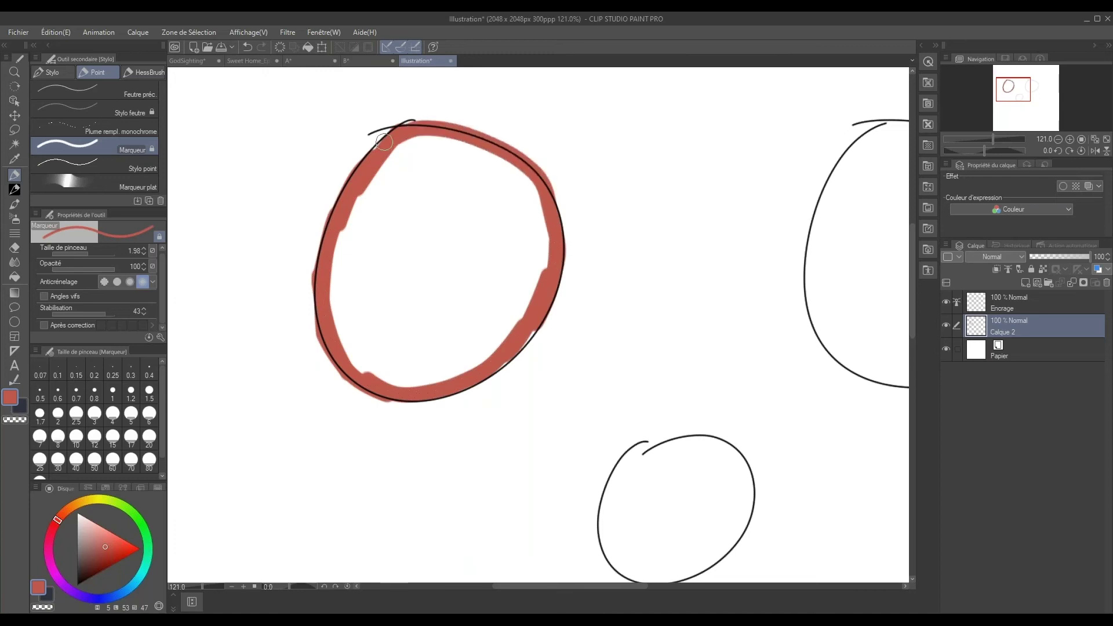
Bucket-fill the left circle's interior red and cover the light gap along its inner left edge.
{"action": "left_click", "coordinate": [17, 280]}
{"action": "left_click", "coordinate": [450, 250]}
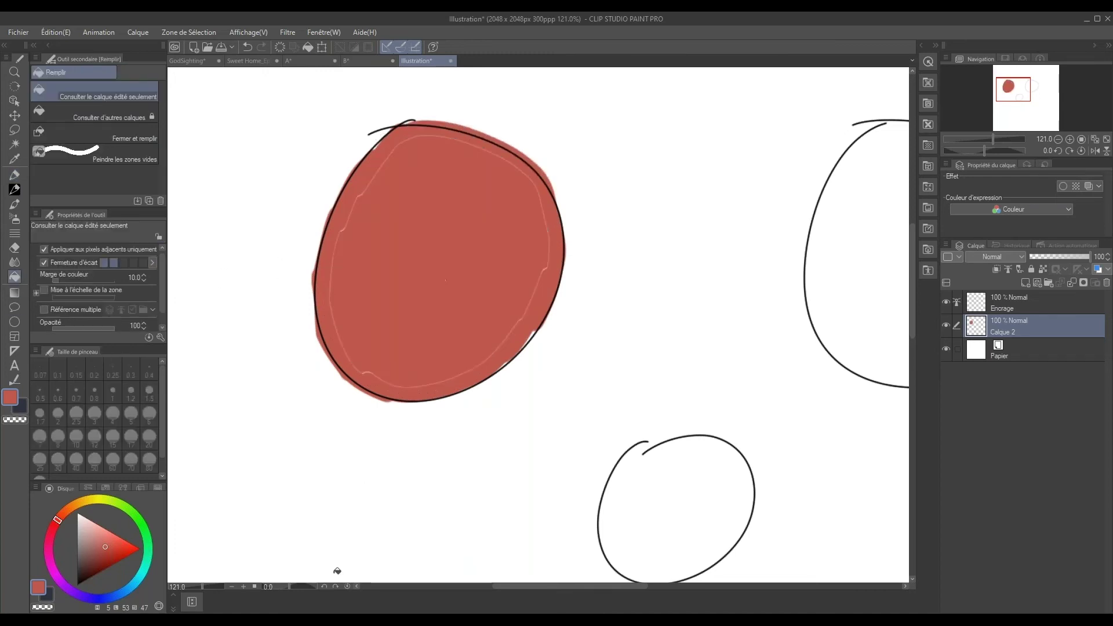
{"action": "key", "text": "p"}
{"action": "mouse_move", "coordinate": [368, 194]}
{"action": "left_mouse_down"}
{"action": "mouse_move", "coordinate": [348, 218]}
{"action": "mouse_move", "coordinate": [330, 313]}
{"action": "mouse_move", "coordinate": [369, 378]}
{"action": "mouse_move", "coordinate": [472, 365]}
{"action": "mouse_move", "coordinate": [536, 241]}
{"action": "mouse_move", "coordinate": [514, 169]}
{"action": "mouse_move", "coordinate": [399, 149]}
{"action": "left_mouse_up"}
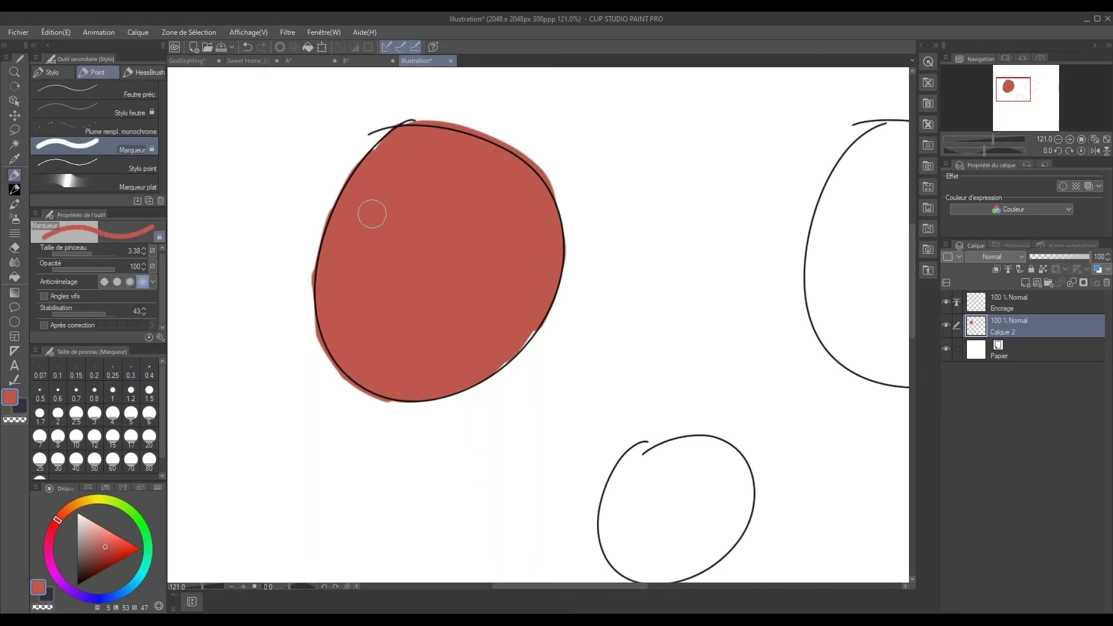
{"action": "key", "text": "e"}
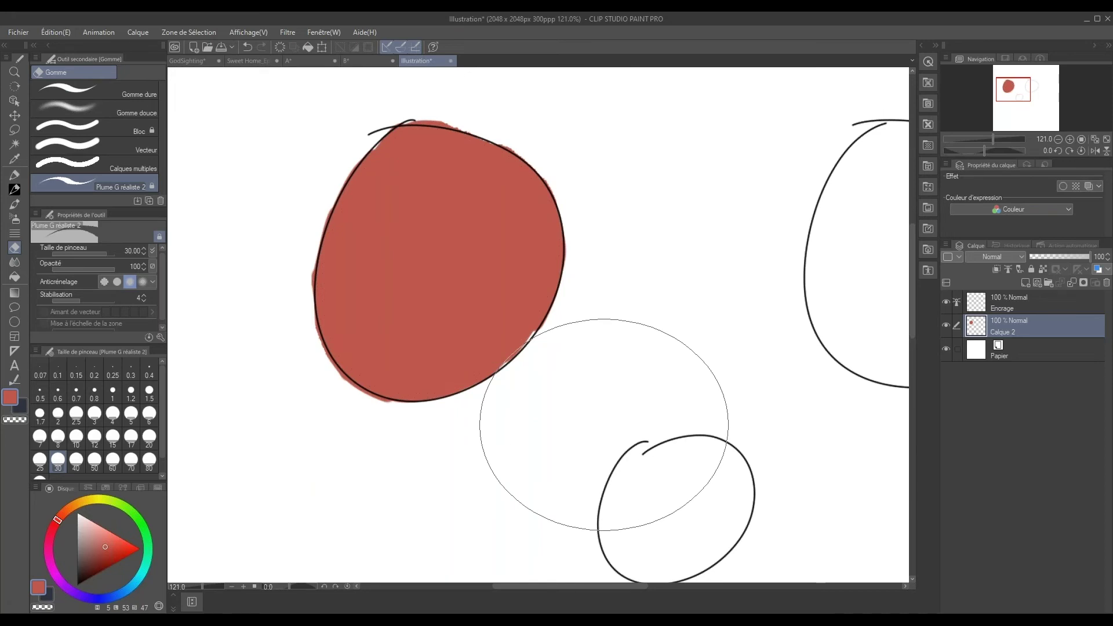
Replace Calque 2 with a new layer and bucket-fill the left circle red on it.
{"action": "left_click", "coordinate": [1106, 282]}
{"action": "left_click", "coordinate": [1025, 282]}
{"action": "key", "text": "g"}
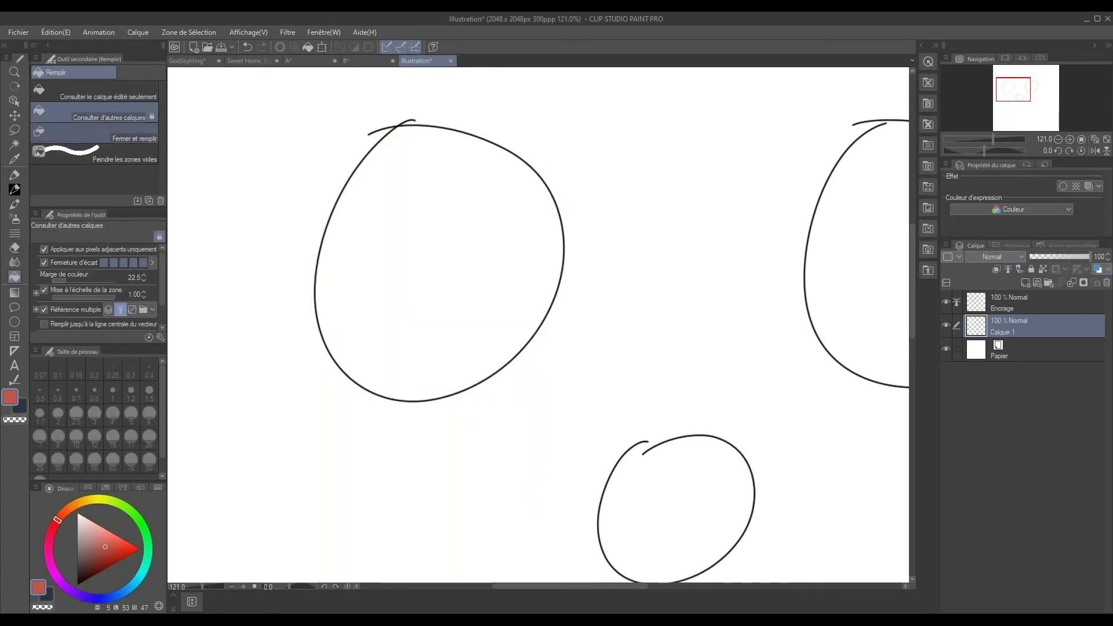
{"action": "left_click", "coordinate": [466, 255]}
Zoom out to review the circles, then bring up the GodSighting illustration.
{"action": "mouse_move", "coordinate": [637, 461]}
{"action": "left_mouse_down"}
{"action": "mouse_move", "coordinate": [594, 462]}
{"action": "mouse_move", "coordinate": [584, 365]}
{"action": "left_mouse_up"}
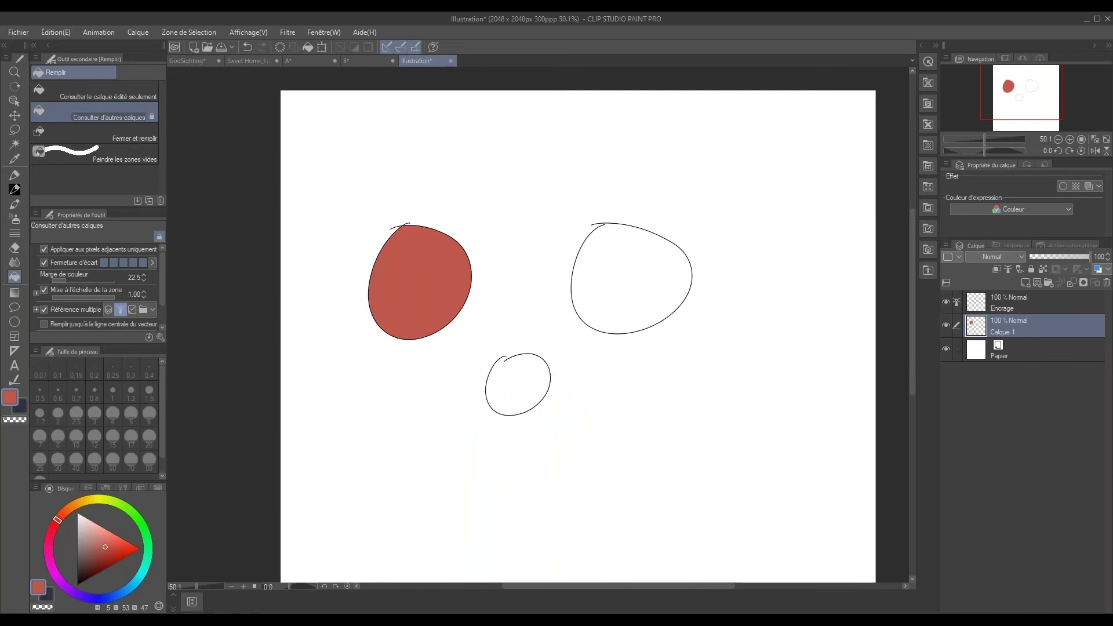
{"action": "left_click_drag", "start_coordinate": [665, 393], "coordinate": [621, 352]}
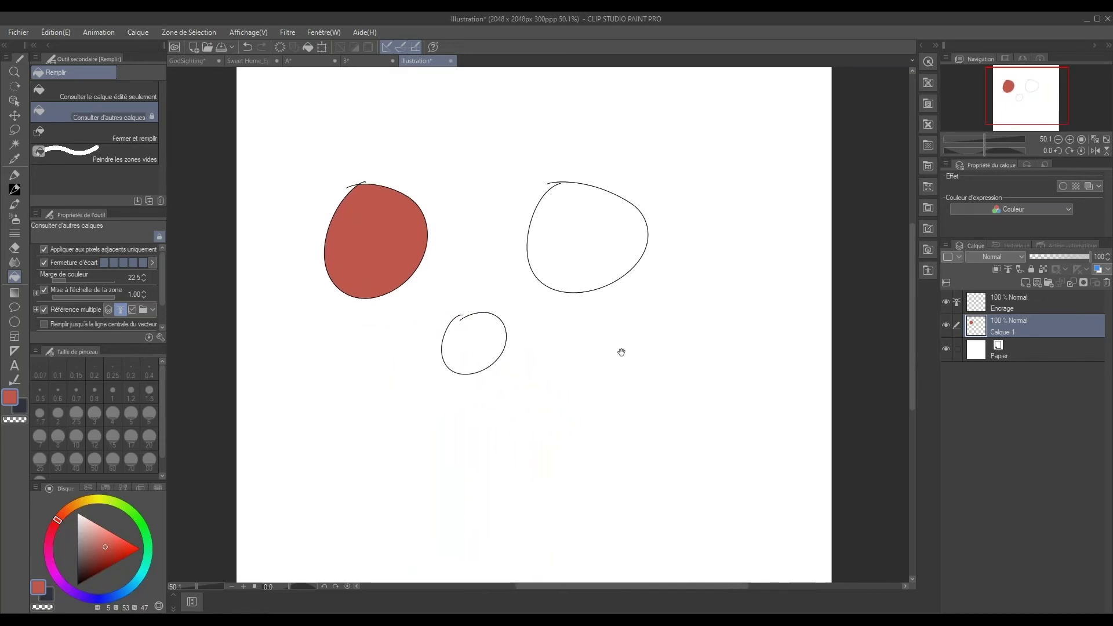
{"action": "left_click", "coordinate": [186, 59]}
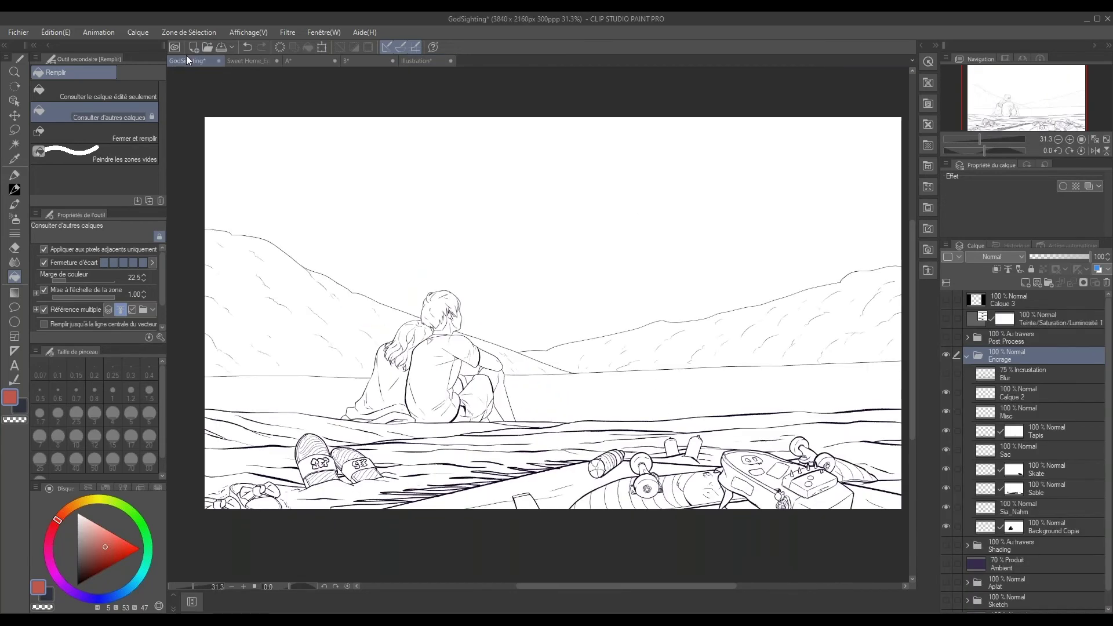
Hide the Shading folder and Ambient layer to view the flat Aplat colours, then select Calque 2.
{"action": "left_click", "coordinate": [1013, 545]}
{"action": "left_click", "coordinate": [945, 545]}
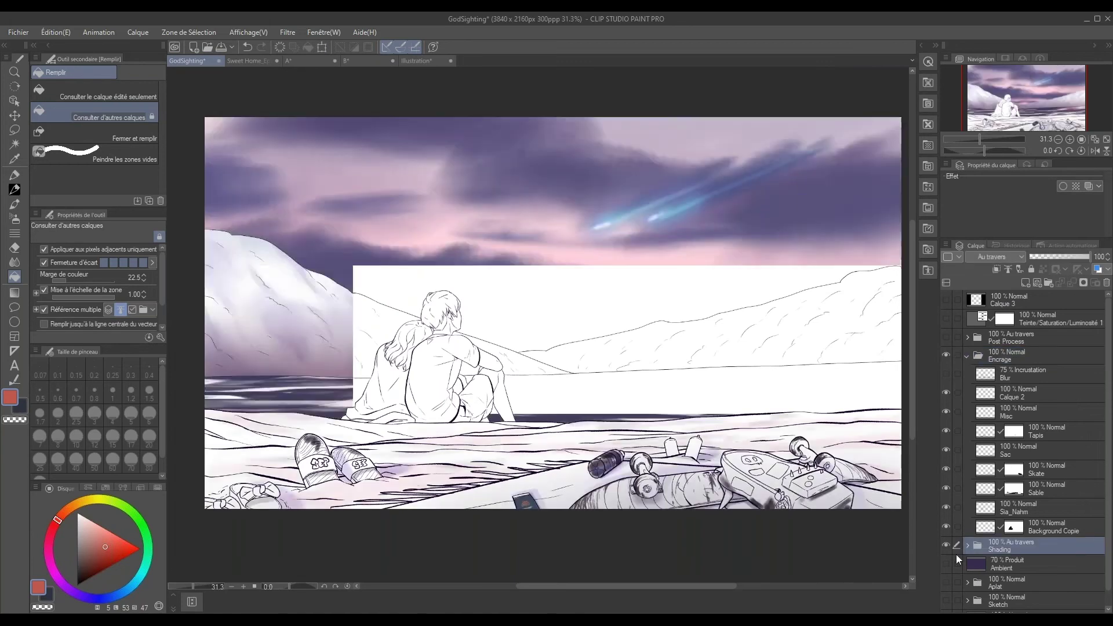
{"action": "left_click", "coordinate": [945, 581]}
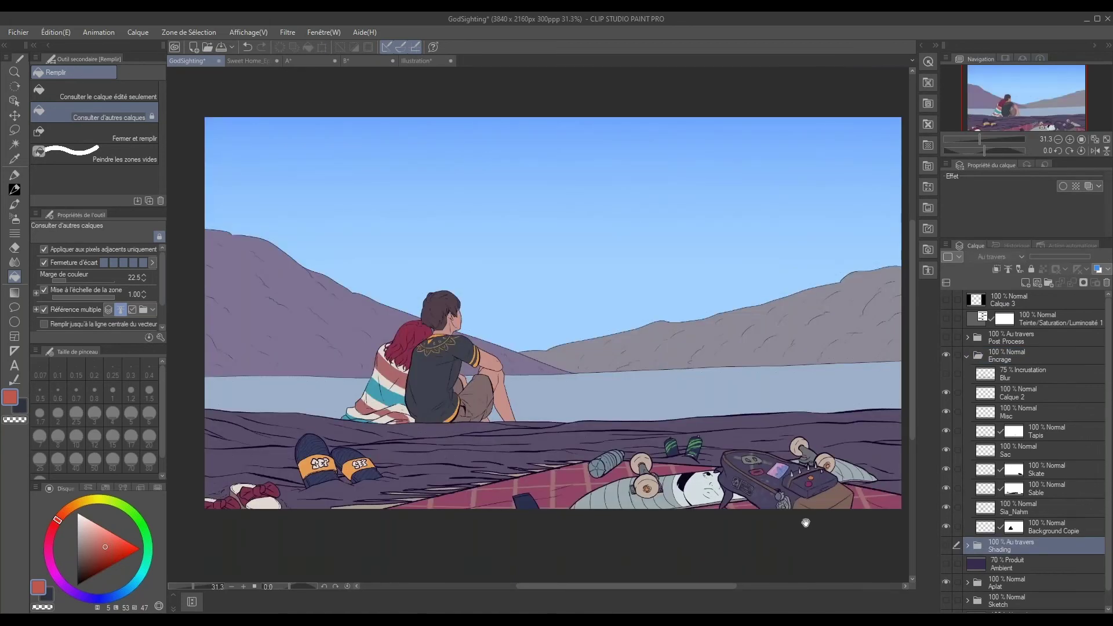
{"action": "left_click_drag", "start_coordinate": [747, 494], "coordinate": [724, 482]}
{"action": "scroll", "coordinate": [1079, 530], "scroll_direction": "down", "scroll_amount": 1}
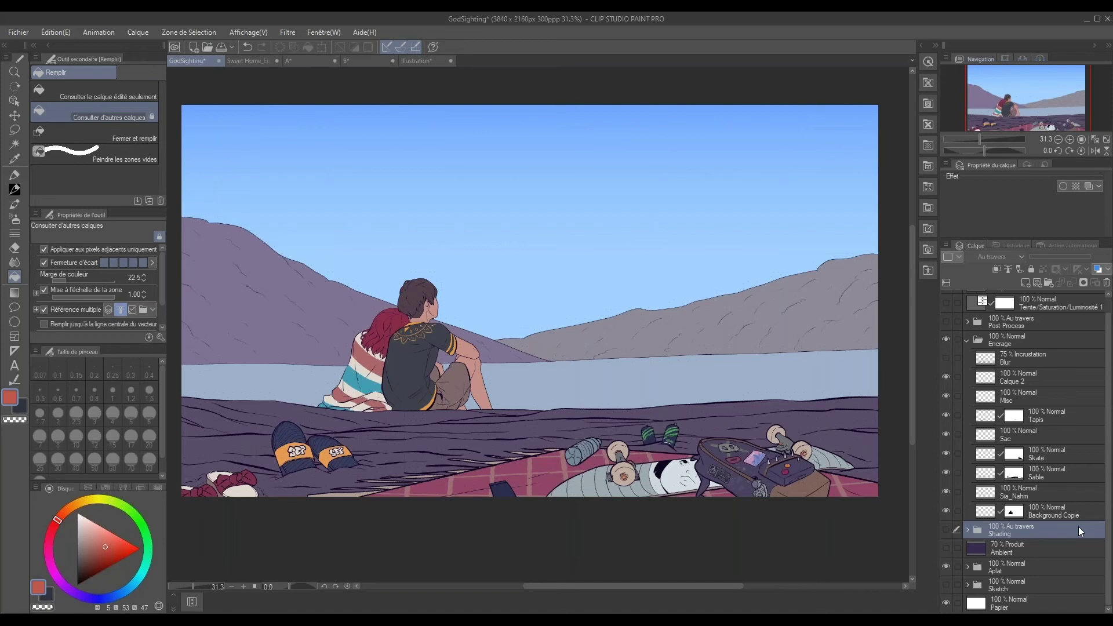
{"action": "left_click", "coordinate": [1019, 382]}
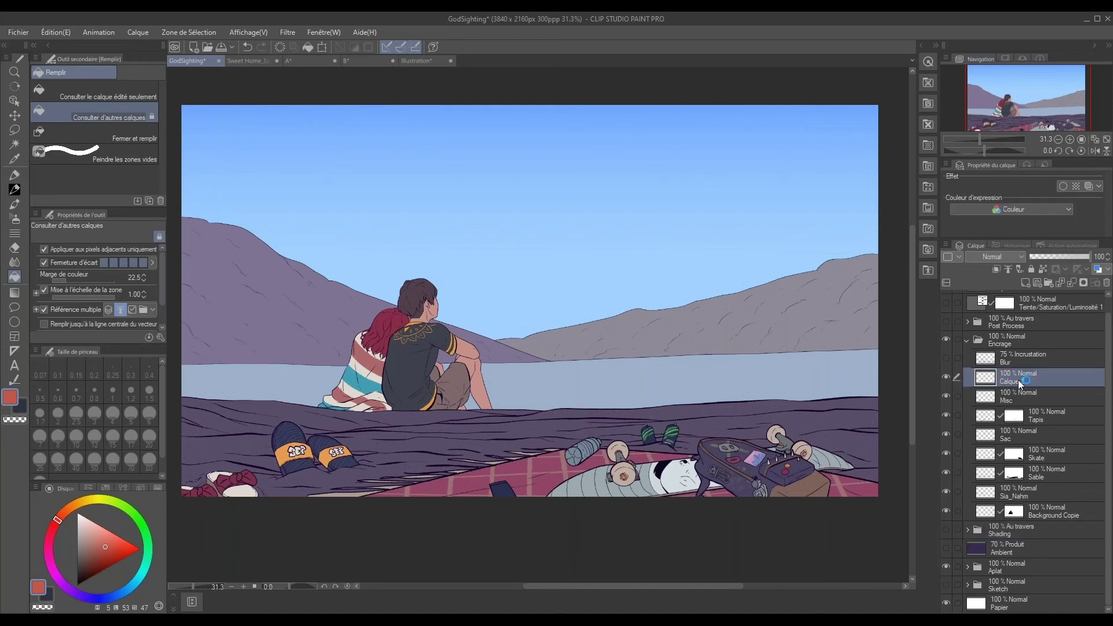
Turn the Ambient and Shading layers back on and preview Post Process effects on and off.
{"action": "left_click", "coordinate": [946, 547]}
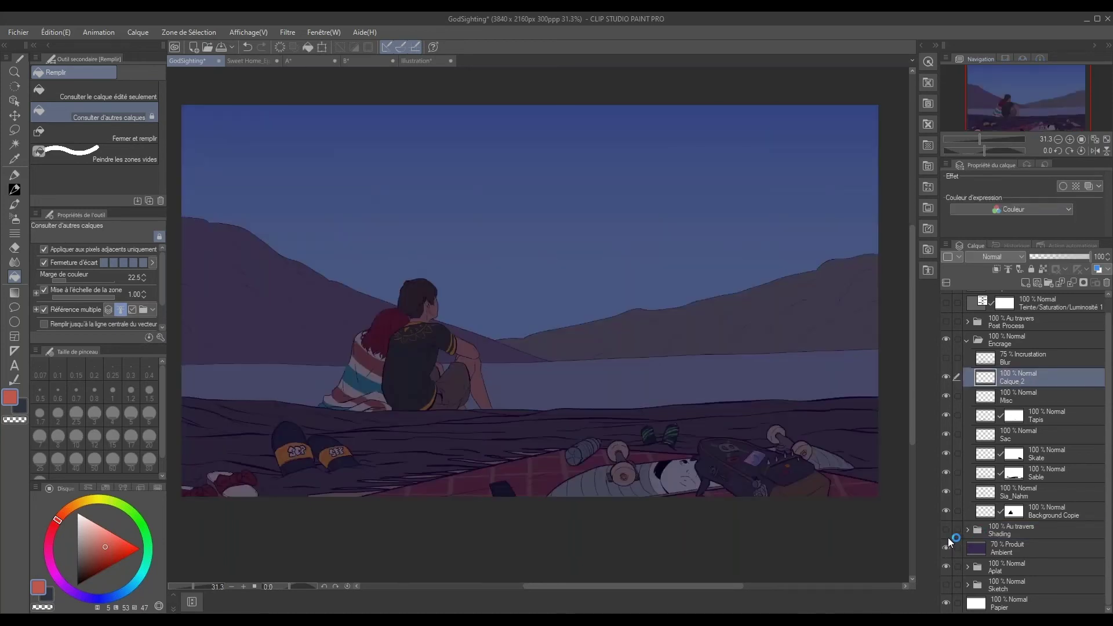
{"action": "left_click", "coordinate": [946, 530]}
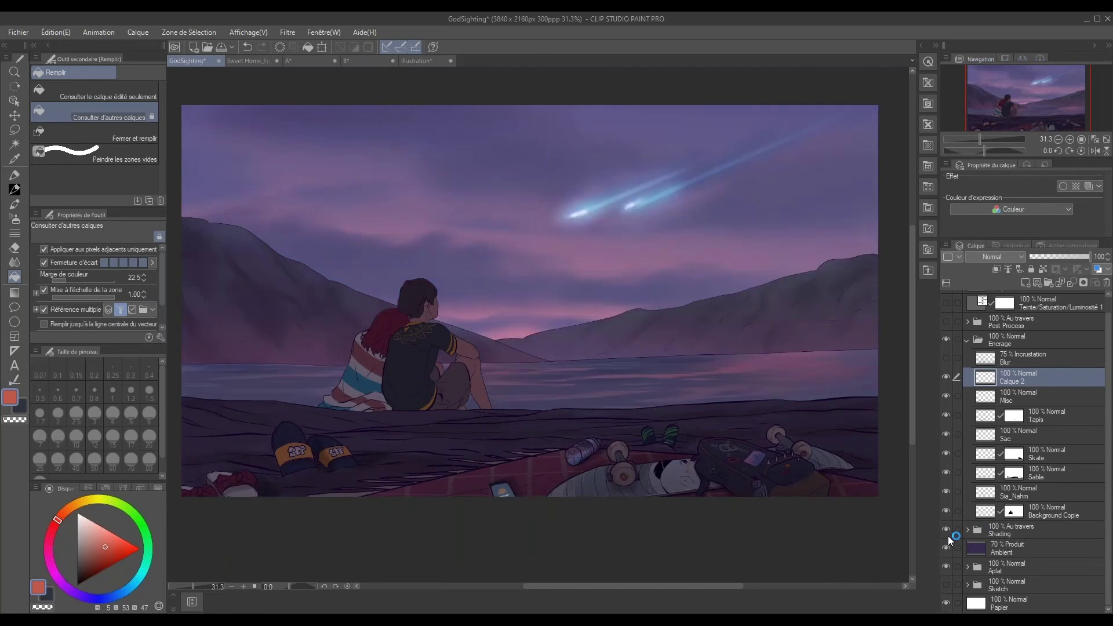
{"action": "left_click", "coordinate": [1003, 360]}
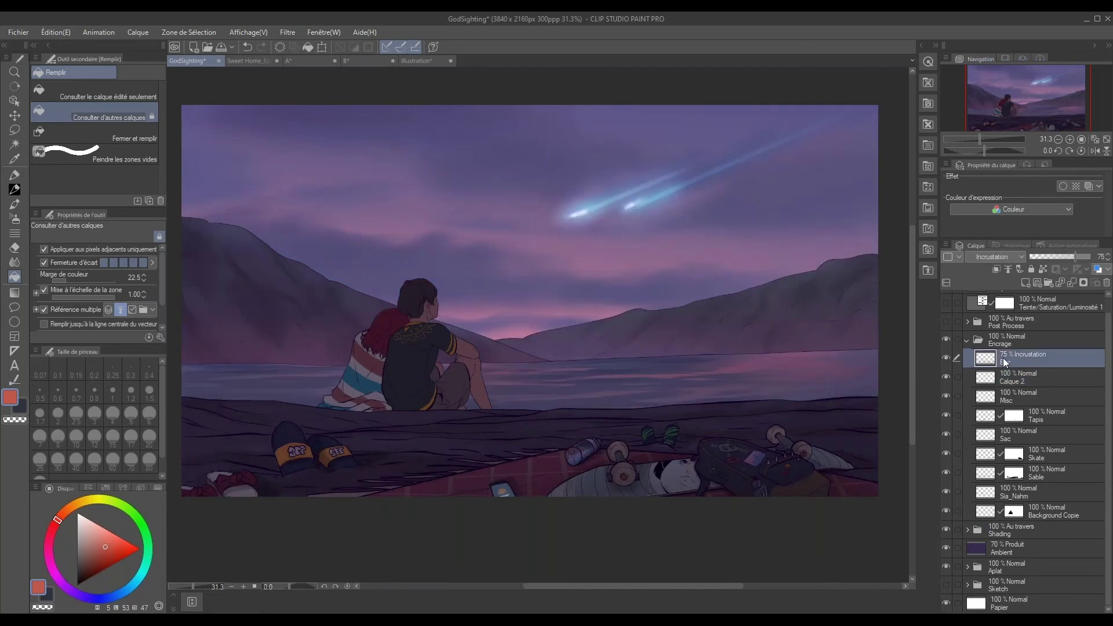
{"action": "left_click", "coordinate": [947, 322]}
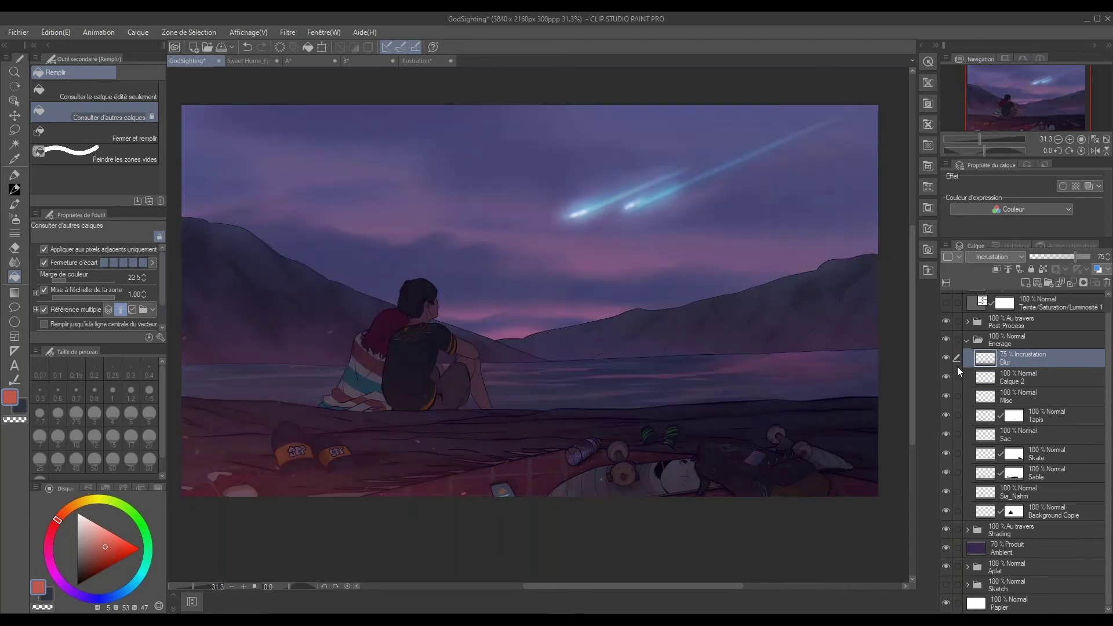
{"action": "left_click", "coordinate": [993, 342]}
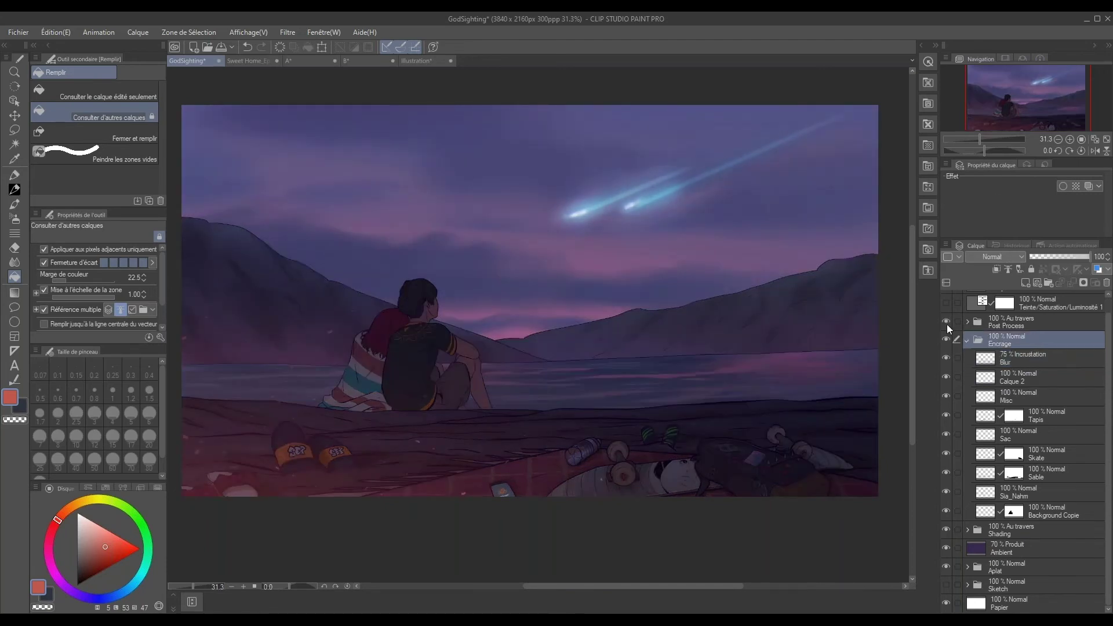
{"action": "left_click", "coordinate": [947, 322]}
Expand the Shading folder and add a new layer, Calque 16, inside Personnages.
{"action": "left_click", "coordinate": [1014, 396]}
{"action": "left_click", "coordinate": [945, 527]}
{"action": "left_click", "coordinate": [965, 528]}
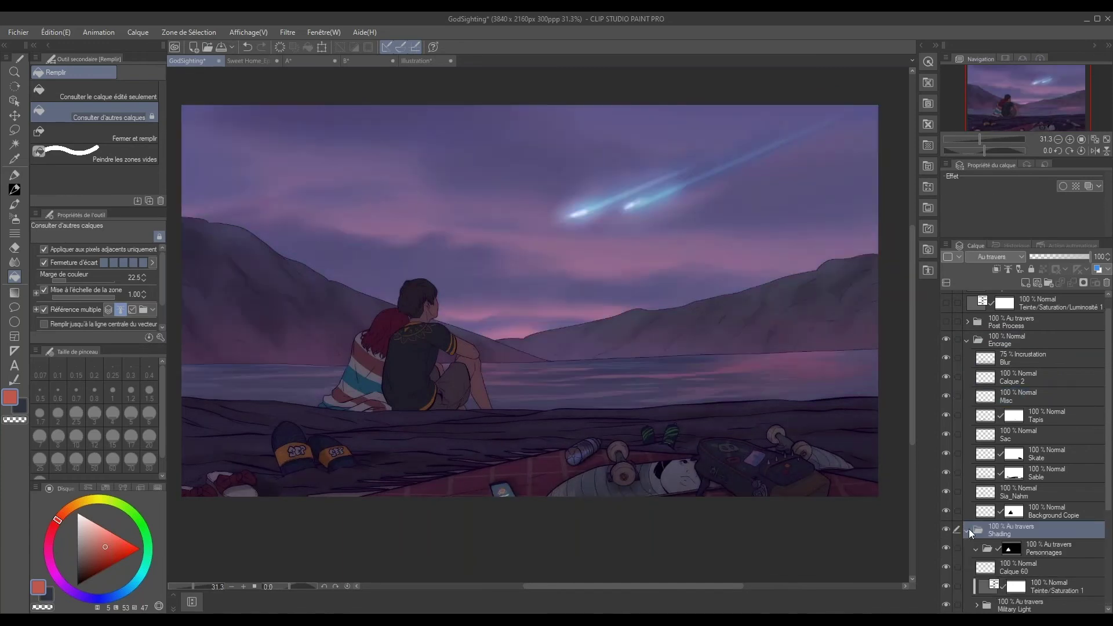
{"action": "scroll", "coordinate": [997, 525], "scroll_direction": "down", "scroll_amount": 2}
{"action": "left_click", "coordinate": [987, 507]}
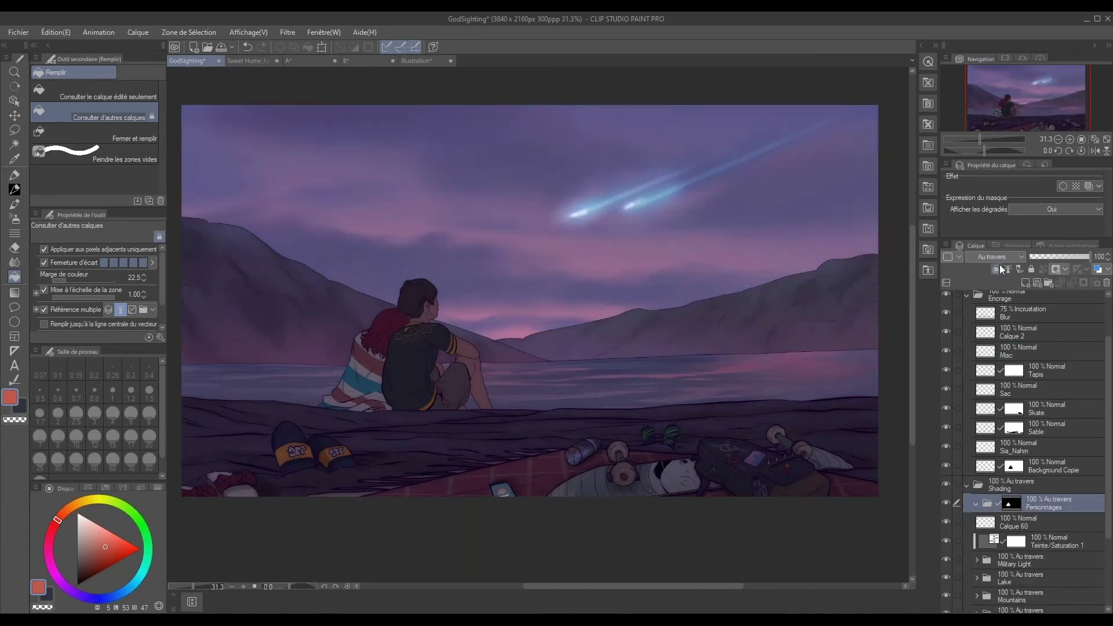
{"action": "left_click", "coordinate": [1024, 283]}
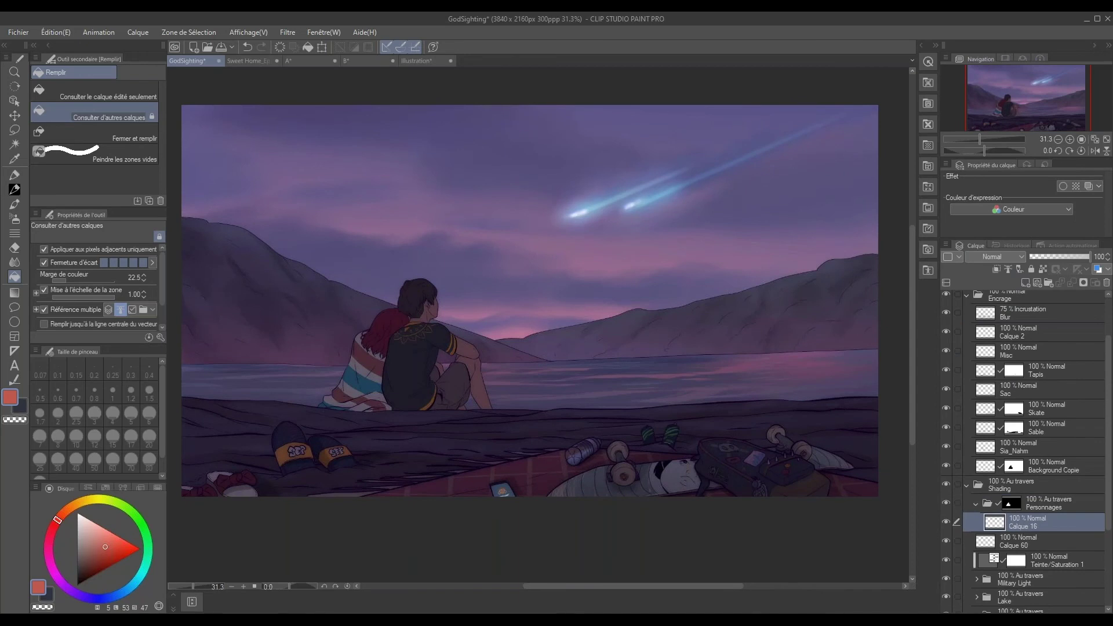
Select the HessBrush Hard Brush and zoom the canvas to 100%.
{"action": "left_click", "coordinate": [17, 186]}
{"action": "left_click", "coordinate": [144, 72]}
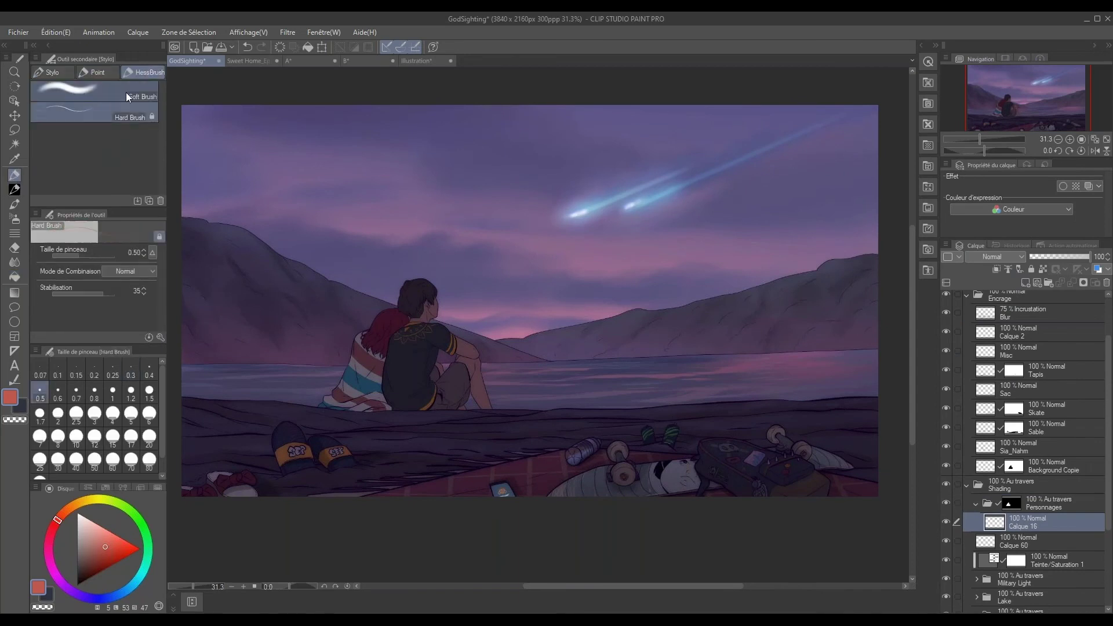
{"action": "left_click", "coordinate": [137, 113]}
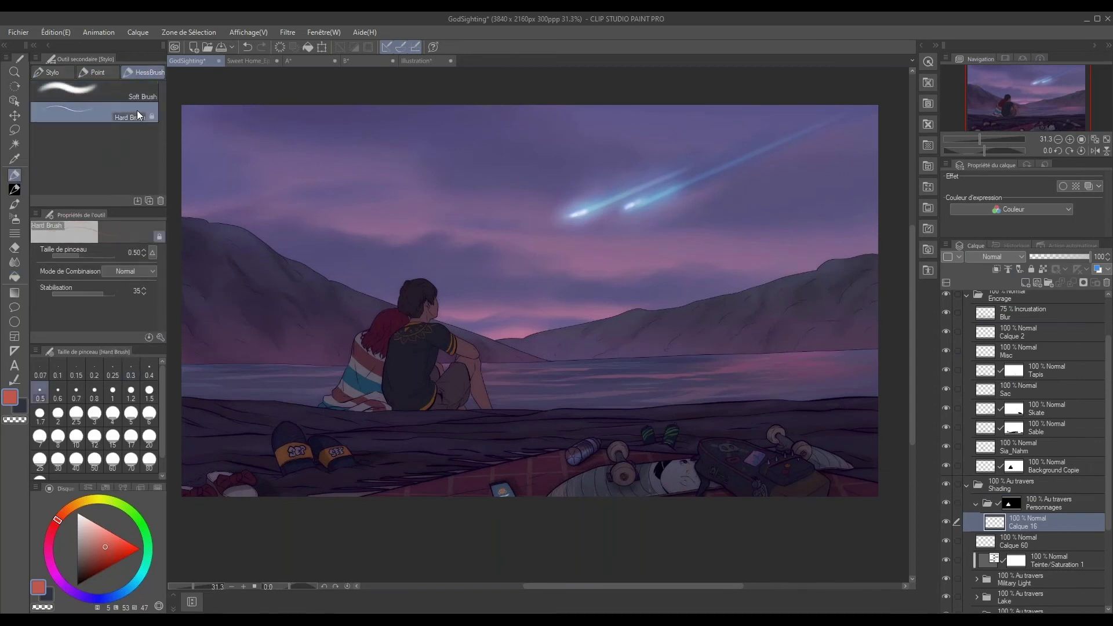
{"action": "scroll", "coordinate": [434, 365], "scroll_direction": "up", "scroll_amount": 1}
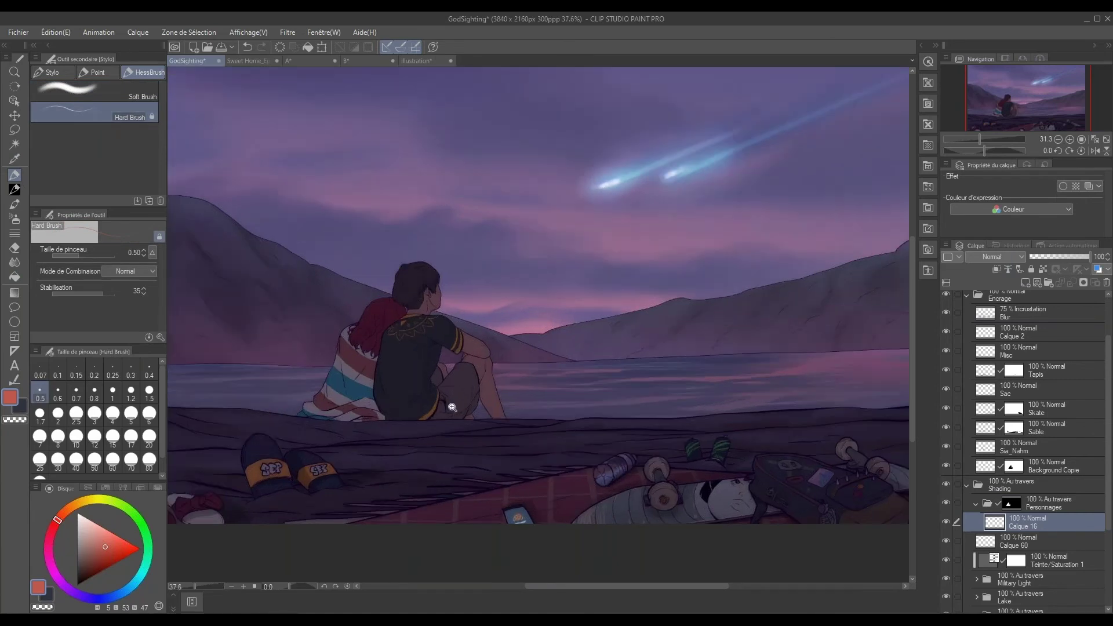
{"action": "scroll", "coordinate": [475, 393], "scroll_direction": "up", "scroll_amount": 1}
{"action": "scroll", "coordinate": [475, 393], "scroll_direction": "up", "scroll_amount": 2}
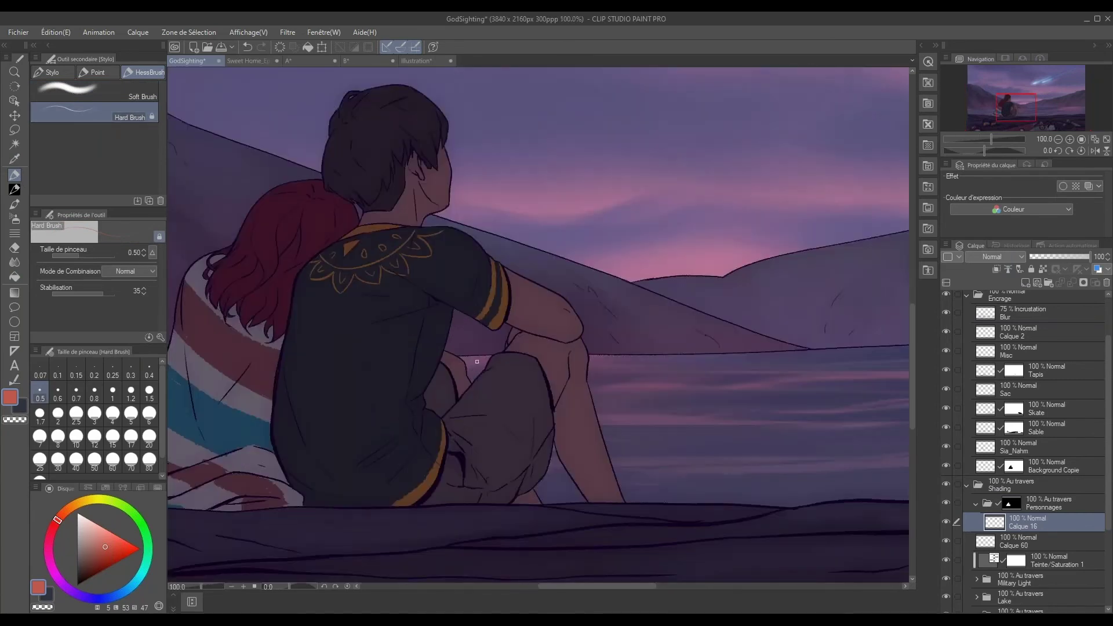
Set Calque 16 to Densité linéaire + at 25% opacity and pick blue-violet.
{"action": "left_click", "coordinate": [989, 256]}
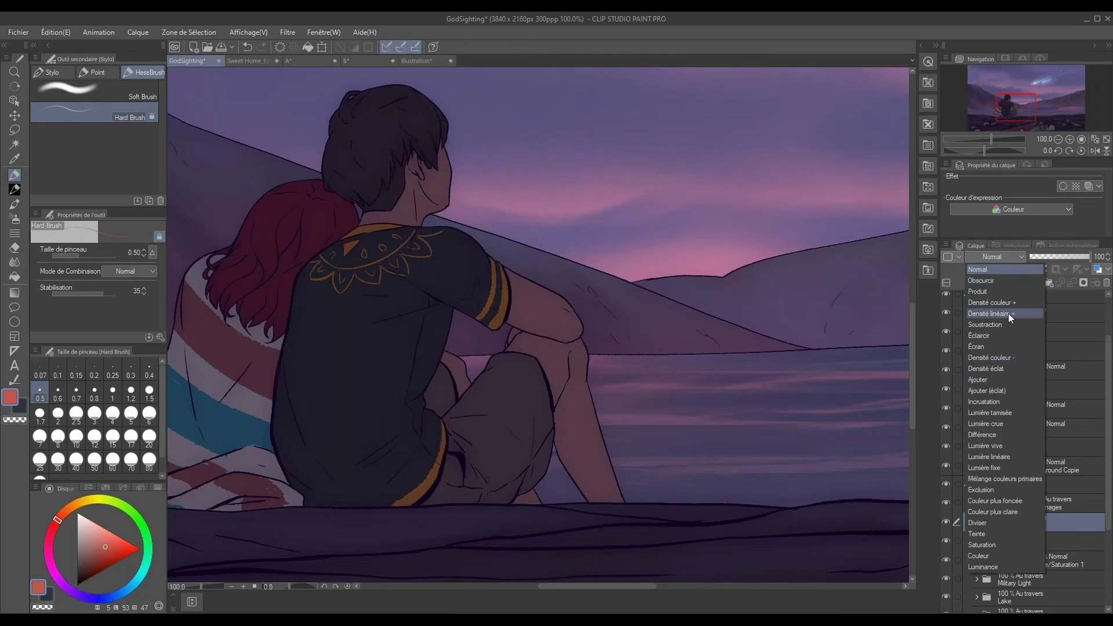
{"action": "left_click", "coordinate": [1007, 313]}
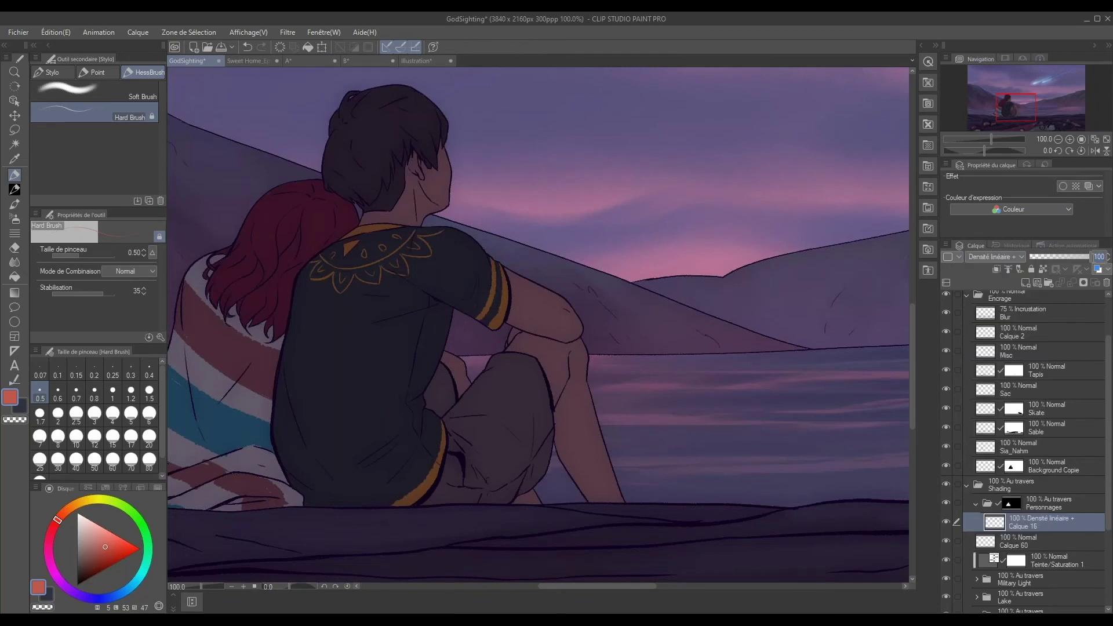
{"action": "type", "text": "25"}
{"action": "key", "text": "Return"}
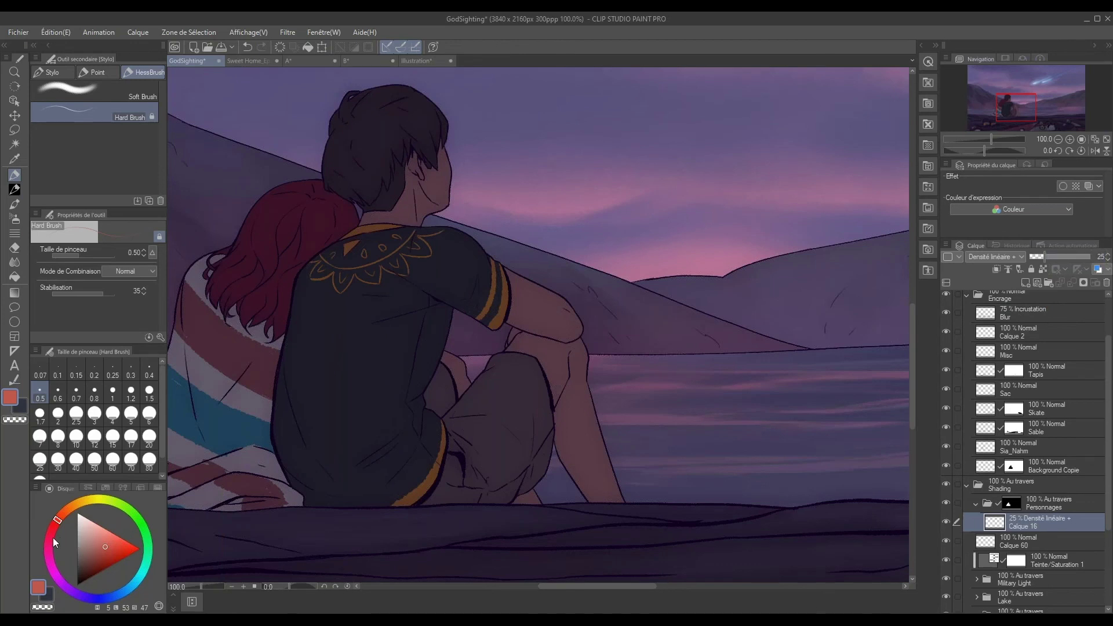
{"action": "left_click", "coordinate": [95, 597]}
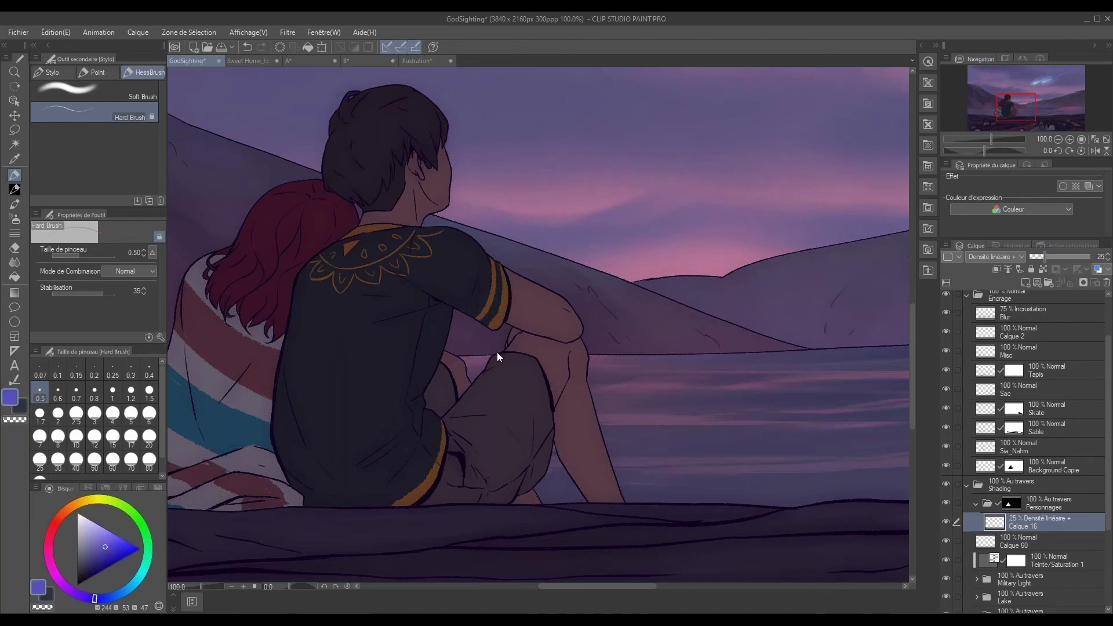
Enlarge the Hard Brush to about 3.7 and zoom in on the seated figures.
{"action": "left_click_drag", "start_coordinate": [496, 357], "coordinate": [489, 399]}
{"action": "scroll", "coordinate": [435, 373], "scroll_direction": "down", "scroll_amount": 1}
{"action": "left_click_drag", "start_coordinate": [434, 373], "coordinate": [630, 377]}
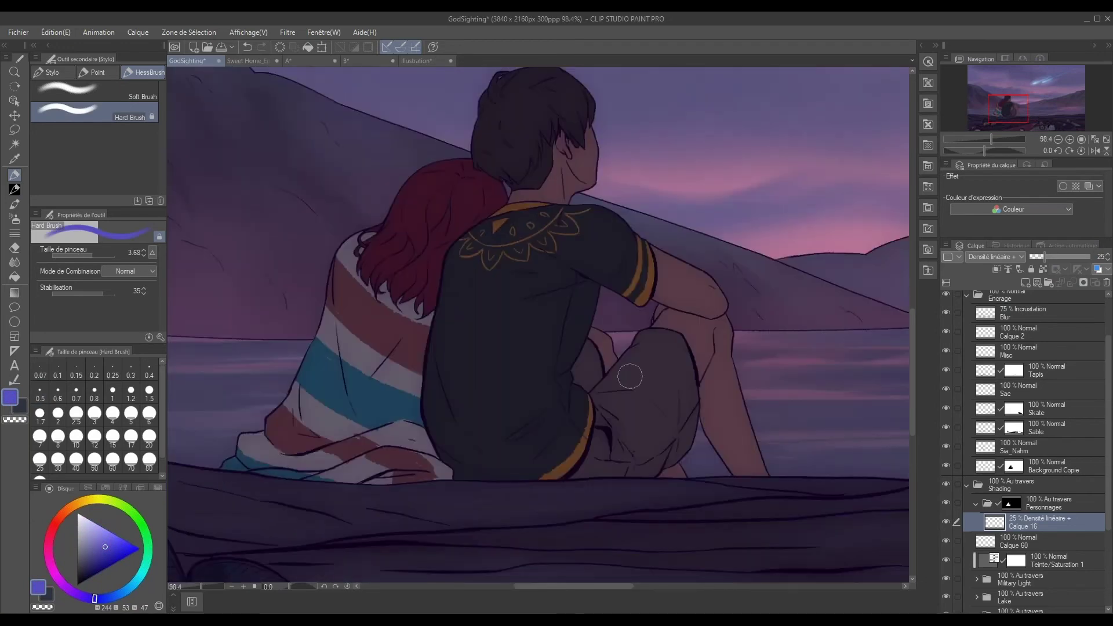
{"action": "left_click", "coordinate": [988, 256]}
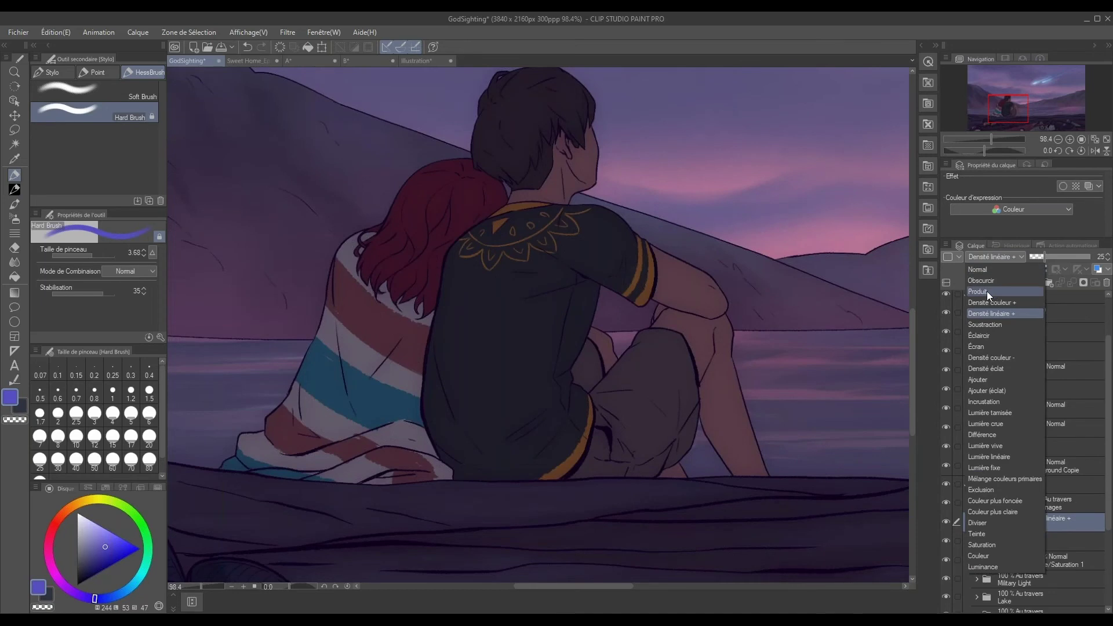
{"action": "left_click", "coordinate": [992, 257]}
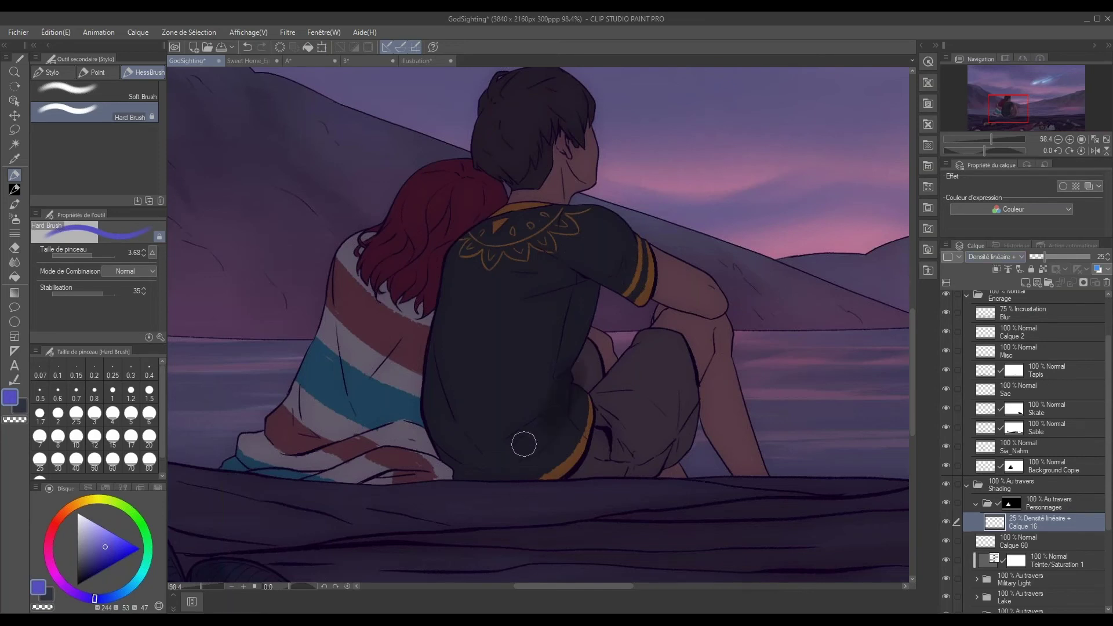
Zoom in on the figures and show the Post Process layer to check the look.
{"action": "scroll", "coordinate": [565, 399], "scroll_direction": "up", "scroll_amount": 1}
{"action": "scroll", "coordinate": [565, 398], "scroll_direction": "up", "scroll_amount": 1}
{"action": "key", "text": "bracketleft"}
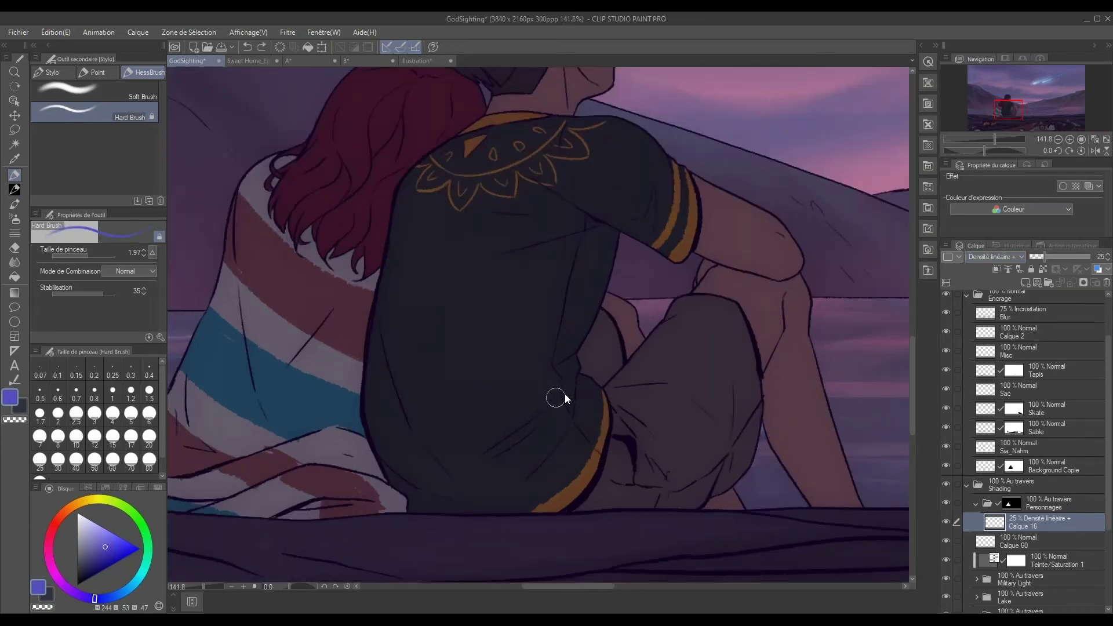
{"action": "scroll", "coordinate": [640, 455], "scroll_direction": "down", "scroll_amount": 1}
{"action": "scroll", "coordinate": [683, 489], "scroll_direction": "down", "scroll_amount": 1}
{"action": "scroll", "coordinate": [683, 489], "scroll_direction": "down", "scroll_amount": 1}
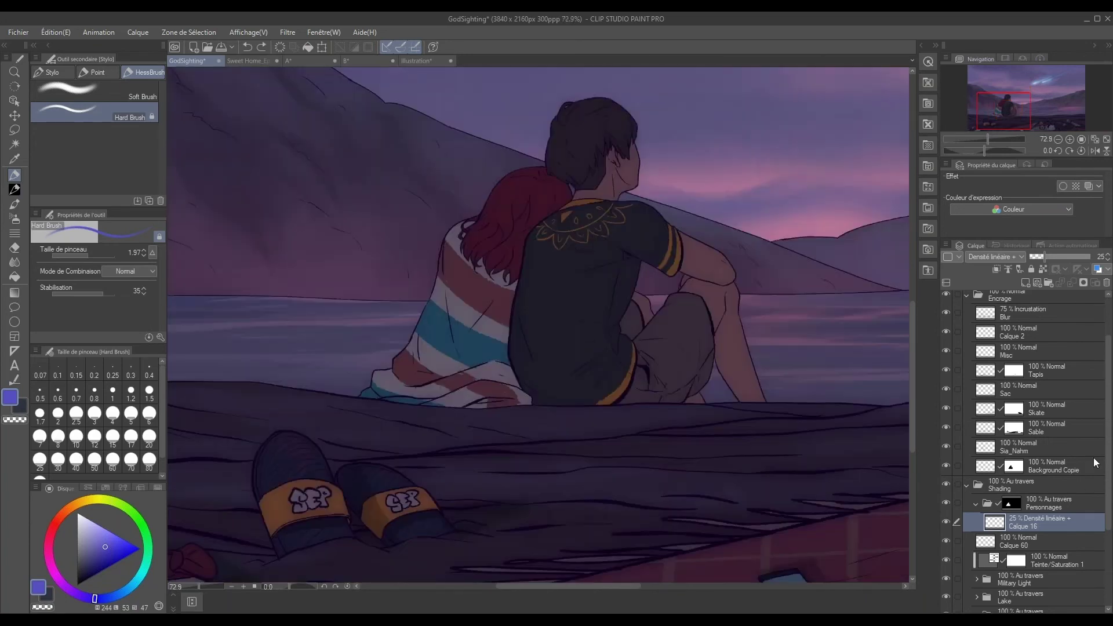
{"action": "scroll", "coordinate": [1033, 316], "scroll_direction": "up", "scroll_amount": 2}
{"action": "left_click", "coordinate": [946, 337]}
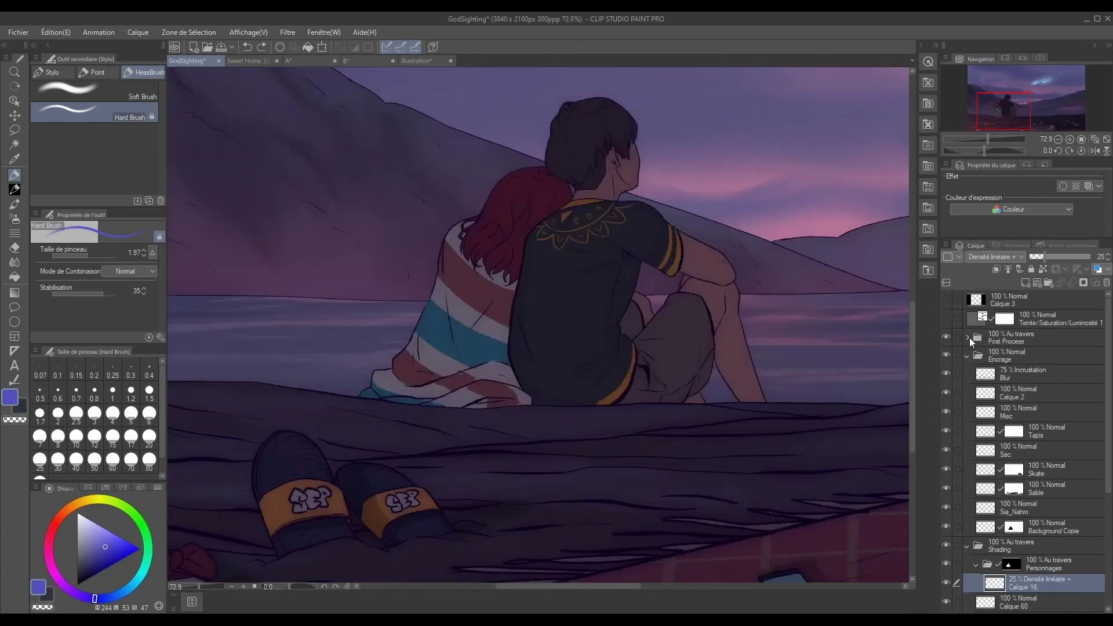
{"action": "scroll", "coordinate": [740, 500], "scroll_direction": "down", "scroll_amount": 2}
{"action": "left_click_drag", "start_coordinate": [740, 501], "coordinate": [609, 494]}
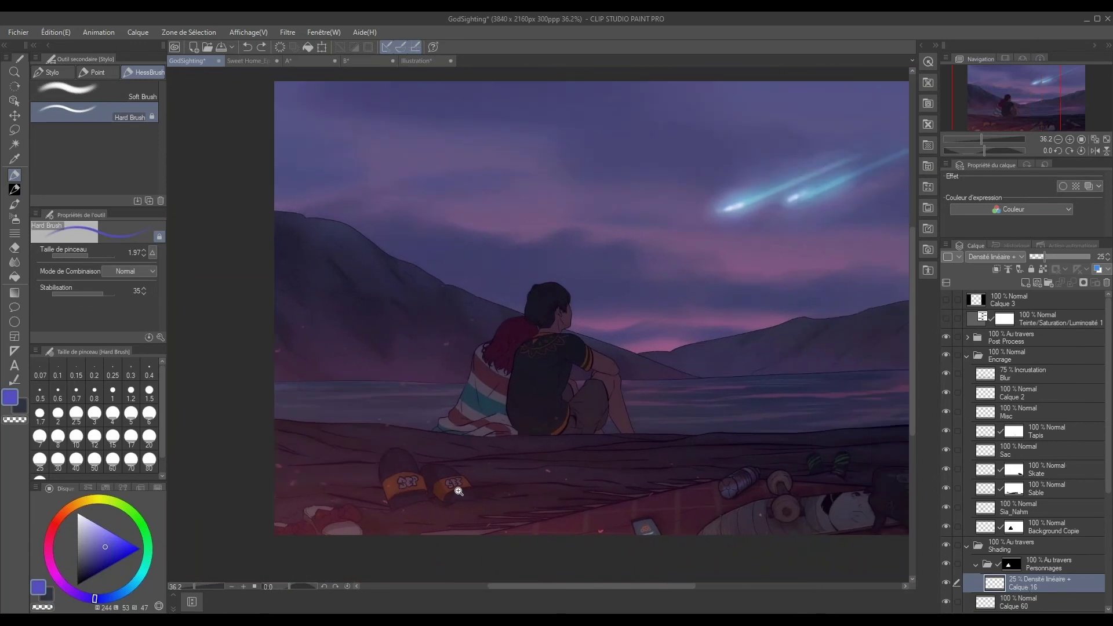
Paint a broad blue-violet shadow down the figure's knee, then make the brush smaller.
{"action": "scroll", "coordinate": [458, 487], "scroll_direction": "up", "scroll_amount": 1}
{"action": "left_click_drag", "start_coordinate": [562, 427], "coordinate": [515, 430]}
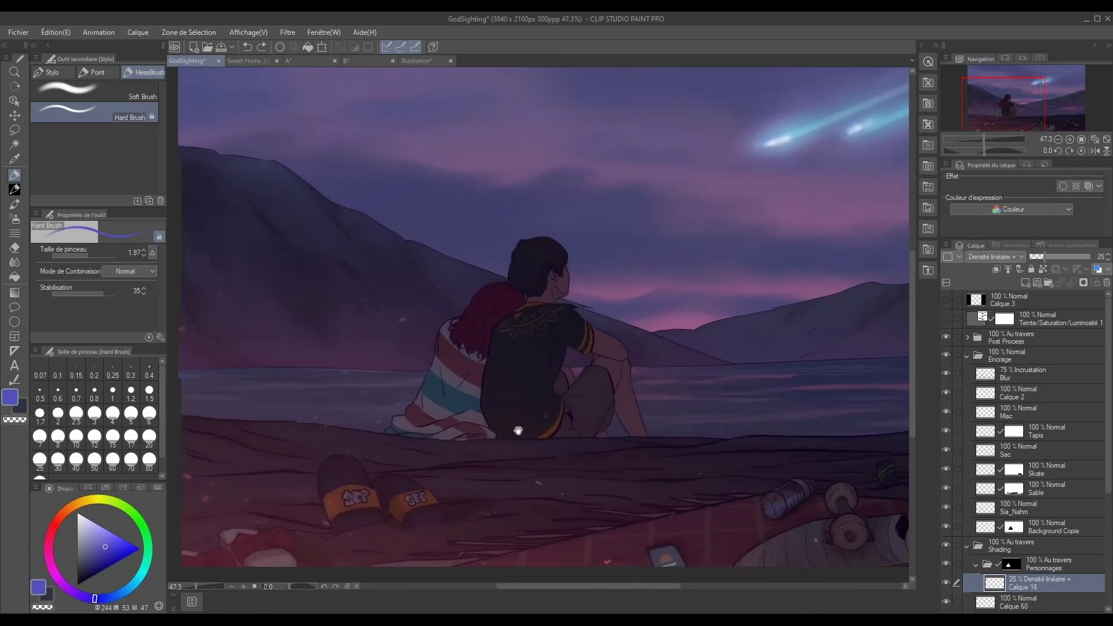
{"action": "scroll", "coordinate": [580, 391], "scroll_direction": "up", "scroll_amount": 5}
{"action": "left_click_drag", "start_coordinate": [572, 396], "coordinate": [509, 447]}
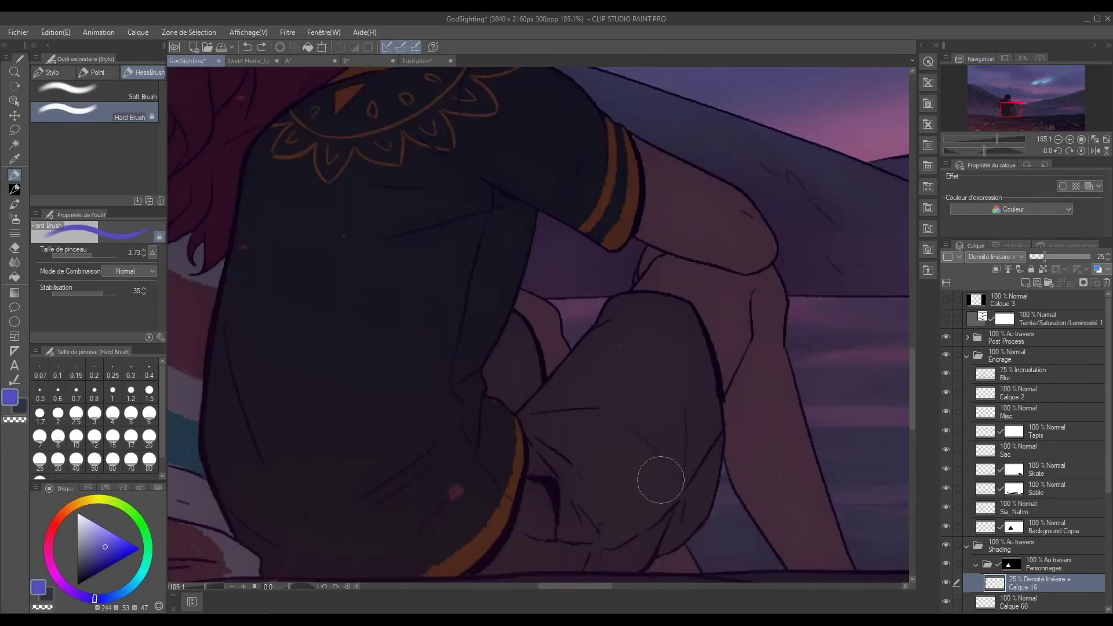
{"action": "left_click_drag", "start_coordinate": [625, 316], "coordinate": [557, 417]}
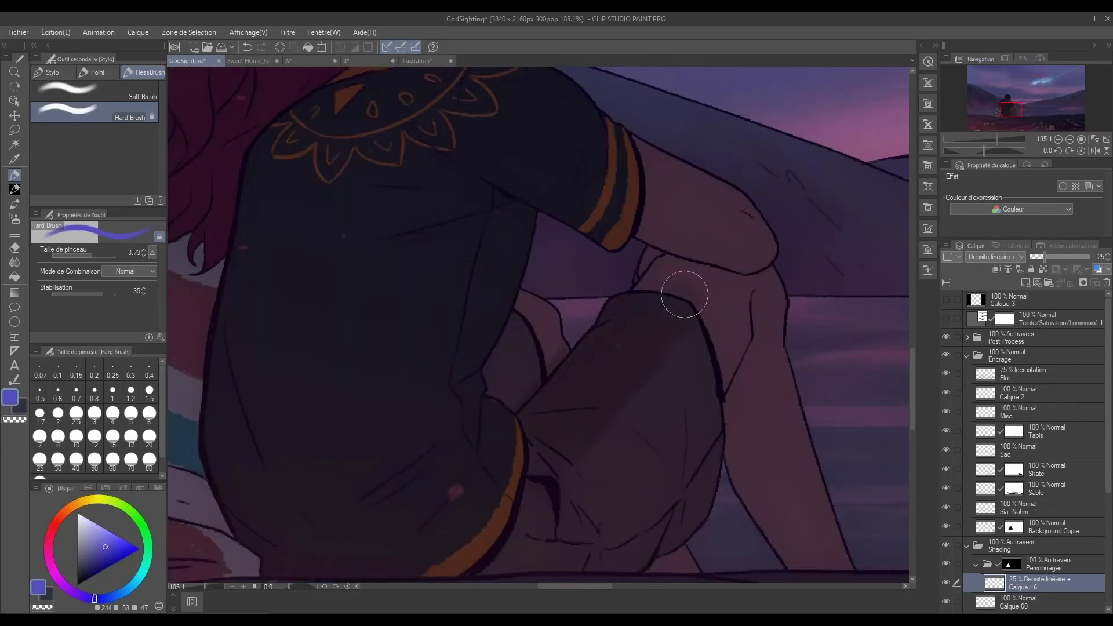
{"action": "left_click_drag", "start_coordinate": [530, 369], "coordinate": [494, 386]}
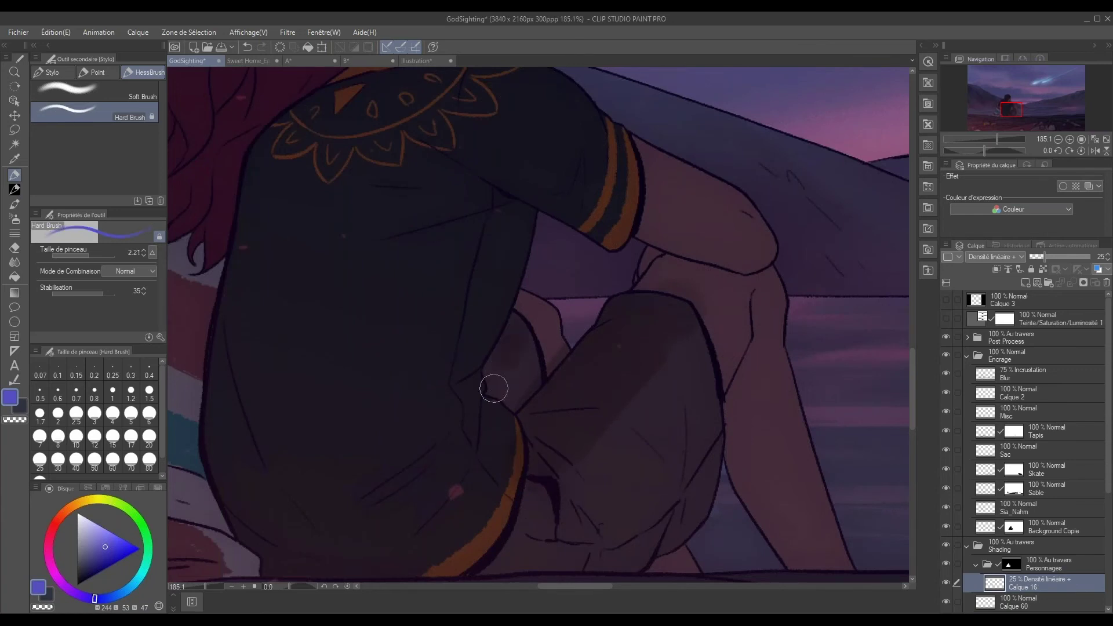
{"action": "left_click_drag", "start_coordinate": [642, 185], "coordinate": [634, 142]}
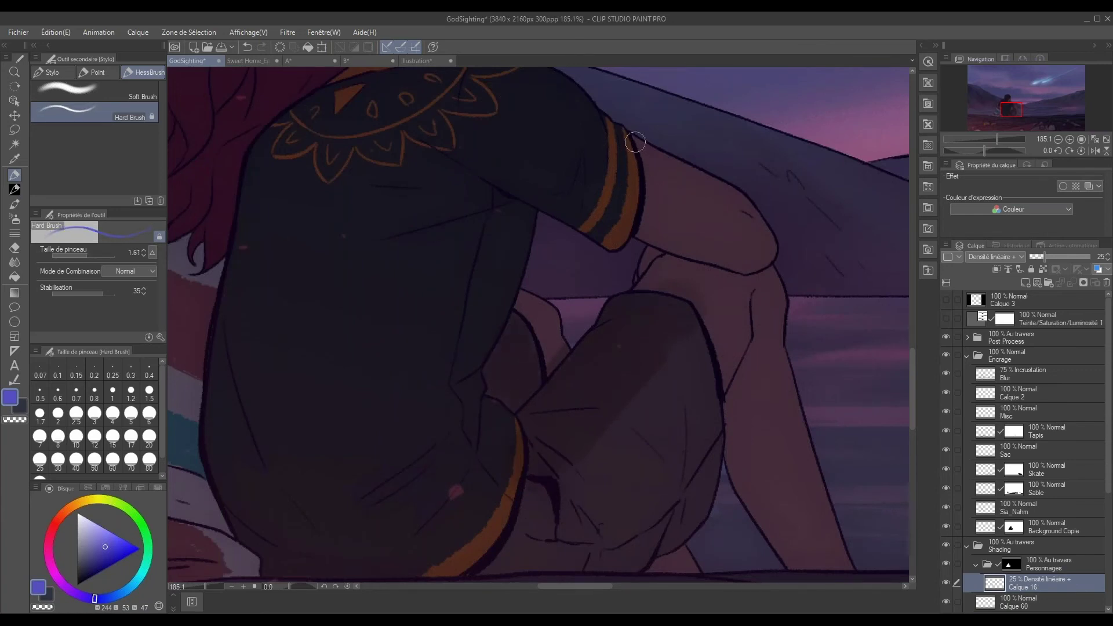
Darken the white and red blanket stripes with a slightly thicker pen.
{"action": "left_click_drag", "start_coordinate": [675, 394], "coordinate": [680, 353]}
{"action": "scroll", "coordinate": [620, 360], "scroll_direction": "down", "scroll_amount": 2}
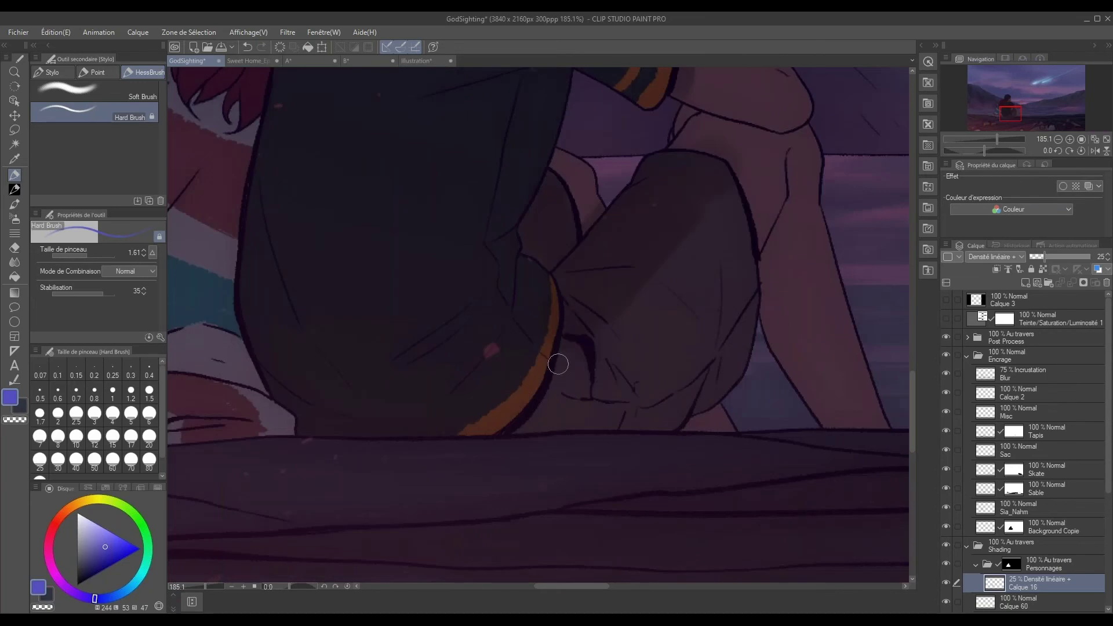
{"action": "scroll", "coordinate": [602, 400], "scroll_direction": "down", "scroll_amount": 2}
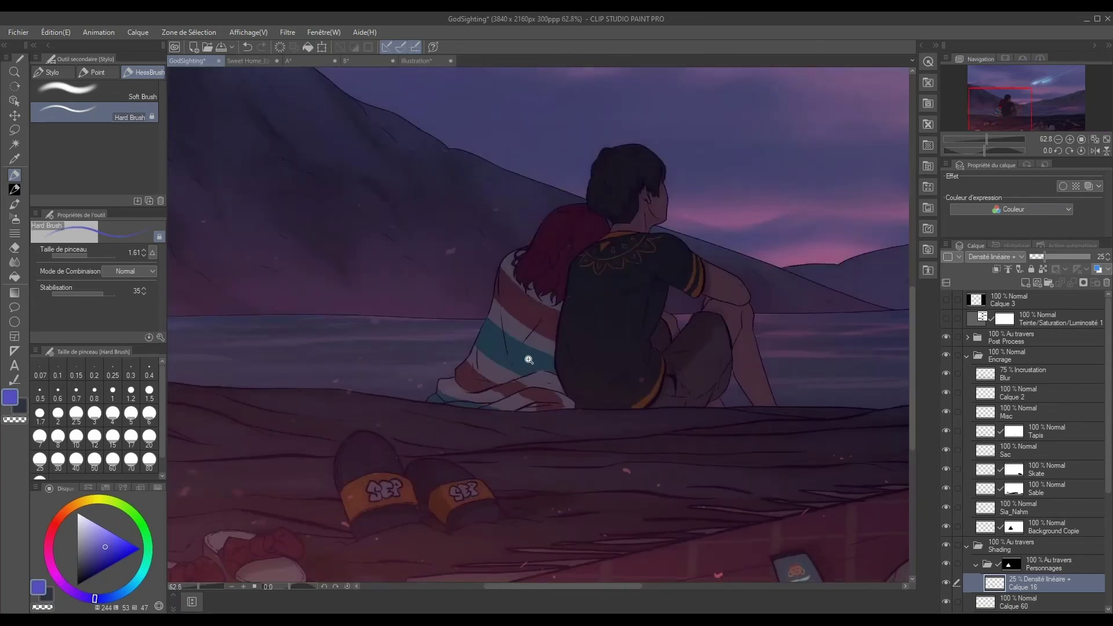
{"action": "scroll", "coordinate": [528, 359], "scroll_direction": "up", "scroll_amount": 3}
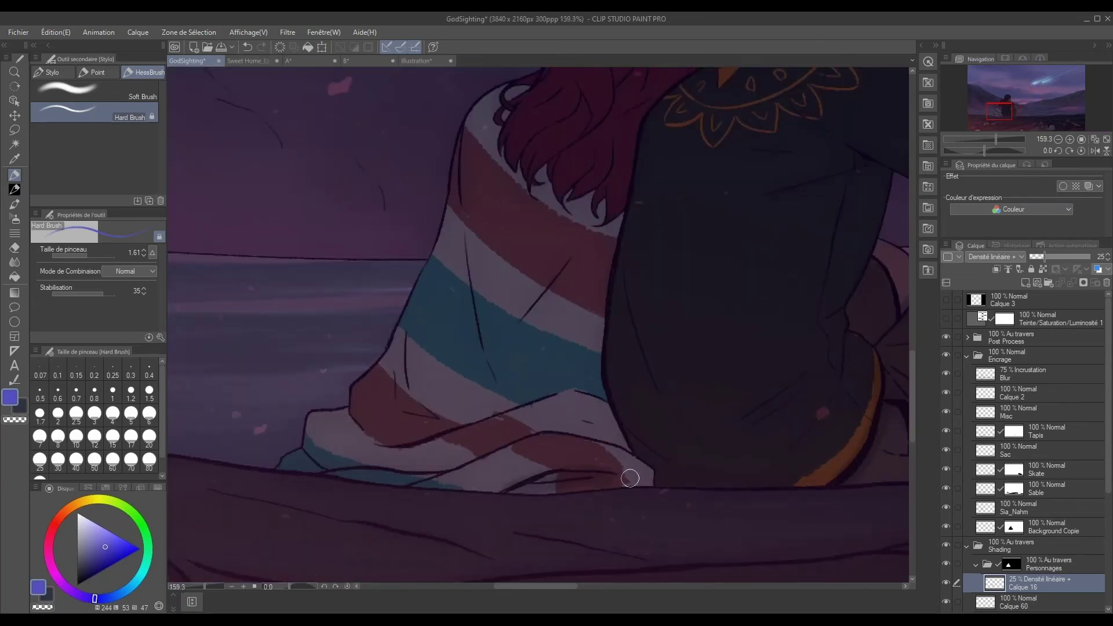
{"action": "key", "text": "bracketright"}
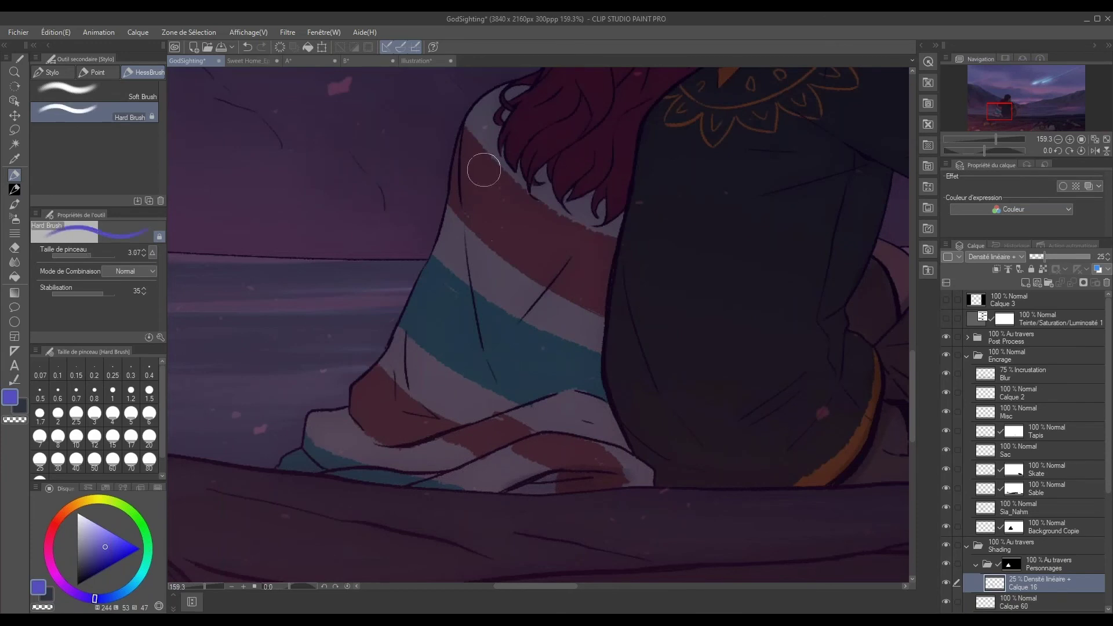
{"action": "mouse_move", "coordinate": [480, 278]}
{"action": "left_mouse_down"}
{"action": "mouse_move", "coordinate": [526, 278]}
{"action": "mouse_move", "coordinate": [495, 350]}
{"action": "left_mouse_up"}
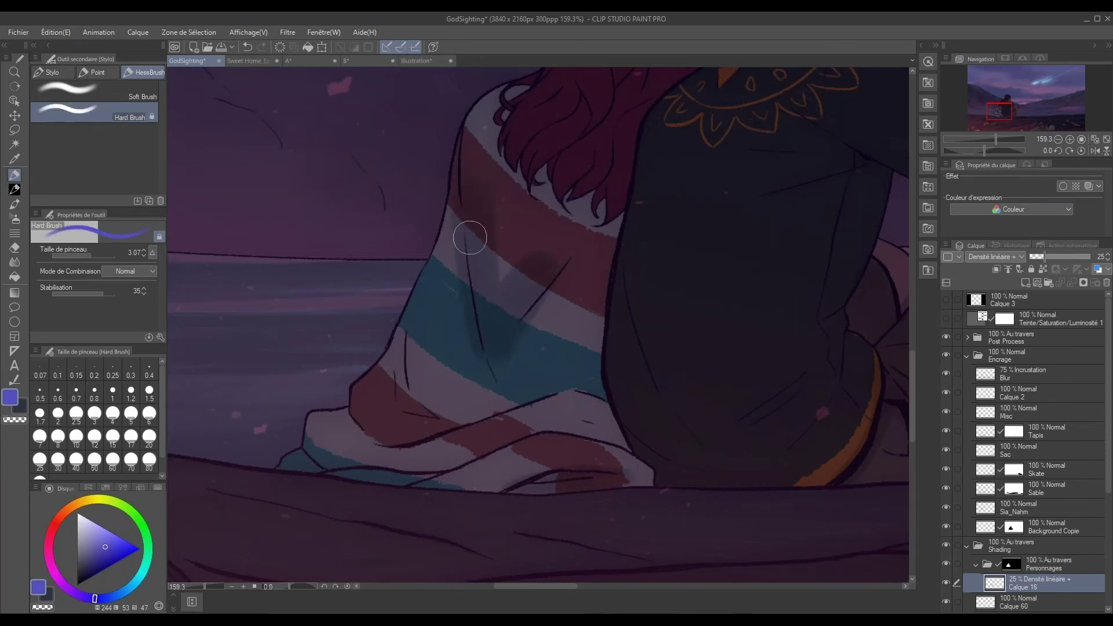
Try the eraser, return to the pen, and view the whole scene with shooting stars.
{"action": "key", "text": "e"}
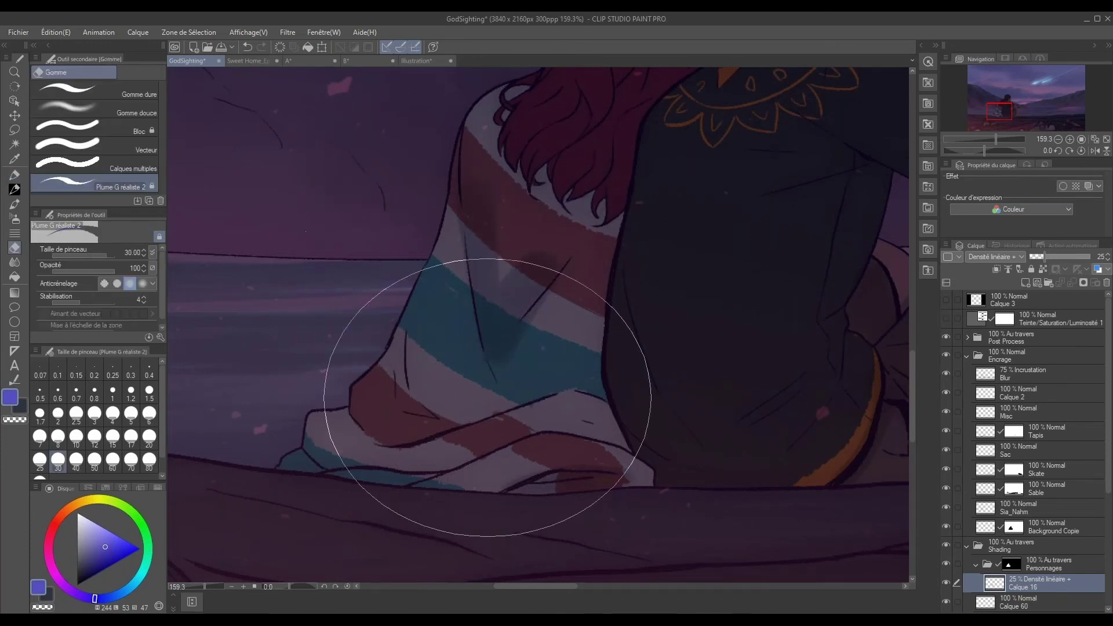
{"action": "scroll", "coordinate": [464, 406], "scroll_direction": "down", "scroll_amount": 5}
{"action": "scroll", "coordinate": [579, 400], "scroll_direction": "down", "scroll_amount": 2}
{"action": "scroll", "coordinate": [650, 386], "scroll_direction": "up", "scroll_amount": 2}
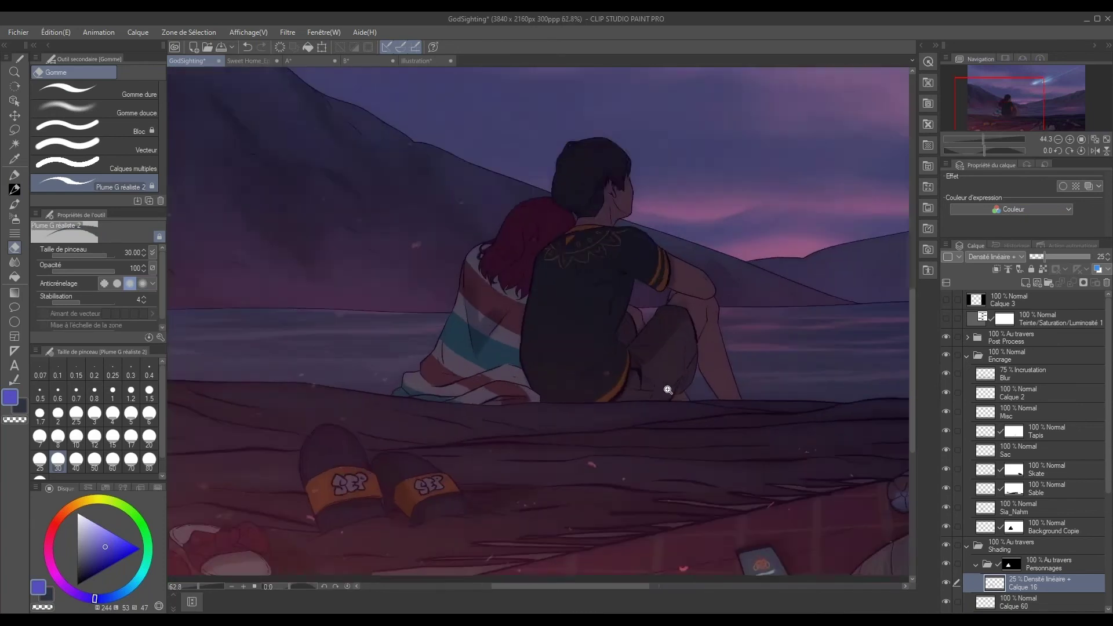
{"action": "scroll", "coordinate": [666, 384], "scroll_direction": "up", "scroll_amount": 2}
{"action": "key", "text": "p"}
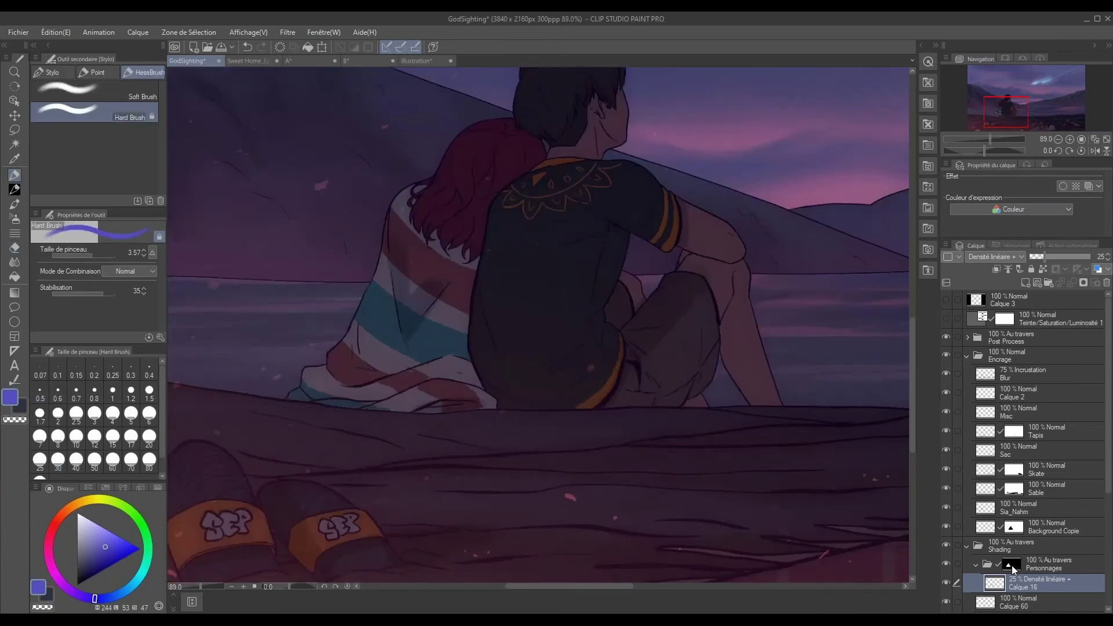
{"action": "scroll", "coordinate": [747, 449], "scroll_direction": "down", "scroll_amount": 3}
{"action": "scroll", "coordinate": [731, 434], "scroll_direction": "down", "scroll_amount": 2}
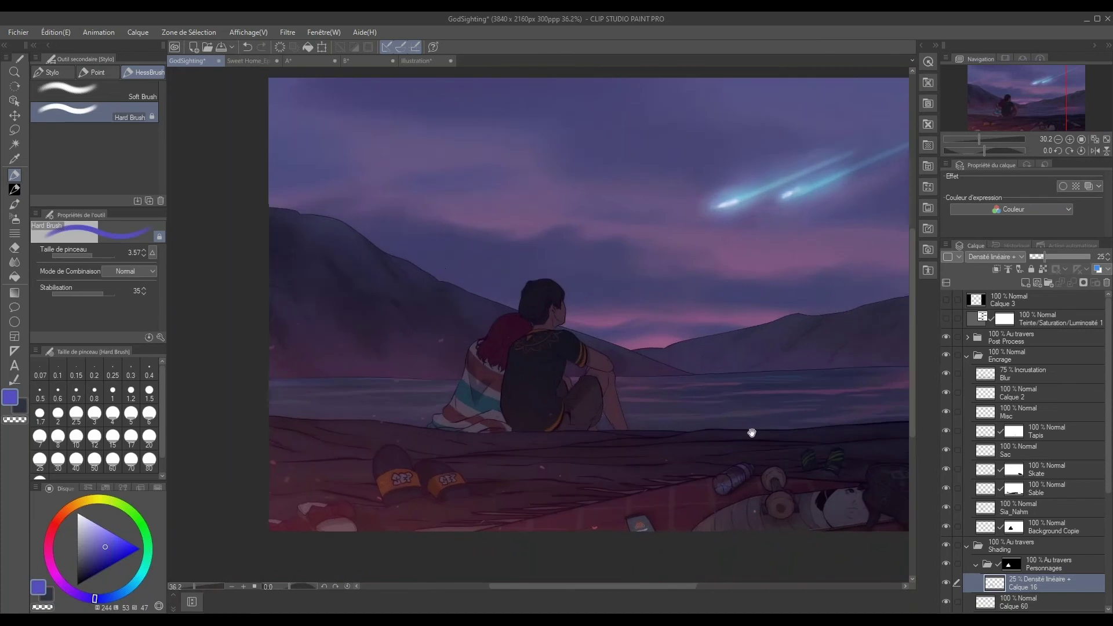
{"action": "left_click_drag", "start_coordinate": [751, 433], "coordinate": [654, 432]}
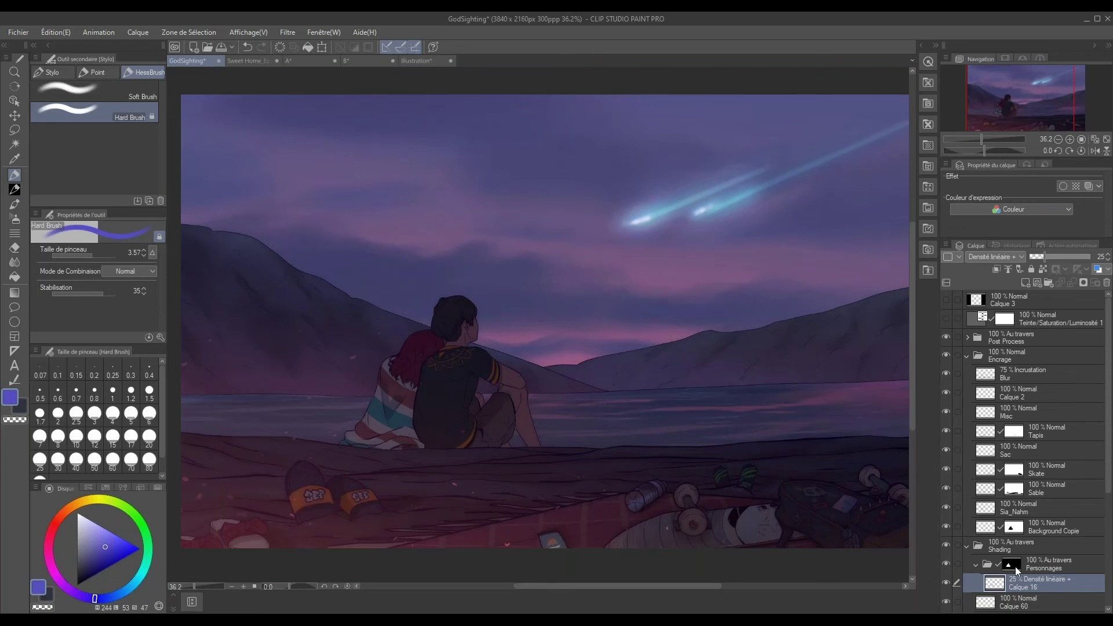
Change Calque 16's blend mode to Densité couleur - and clear the selection.
{"action": "key", "text": "ctrl+a"}
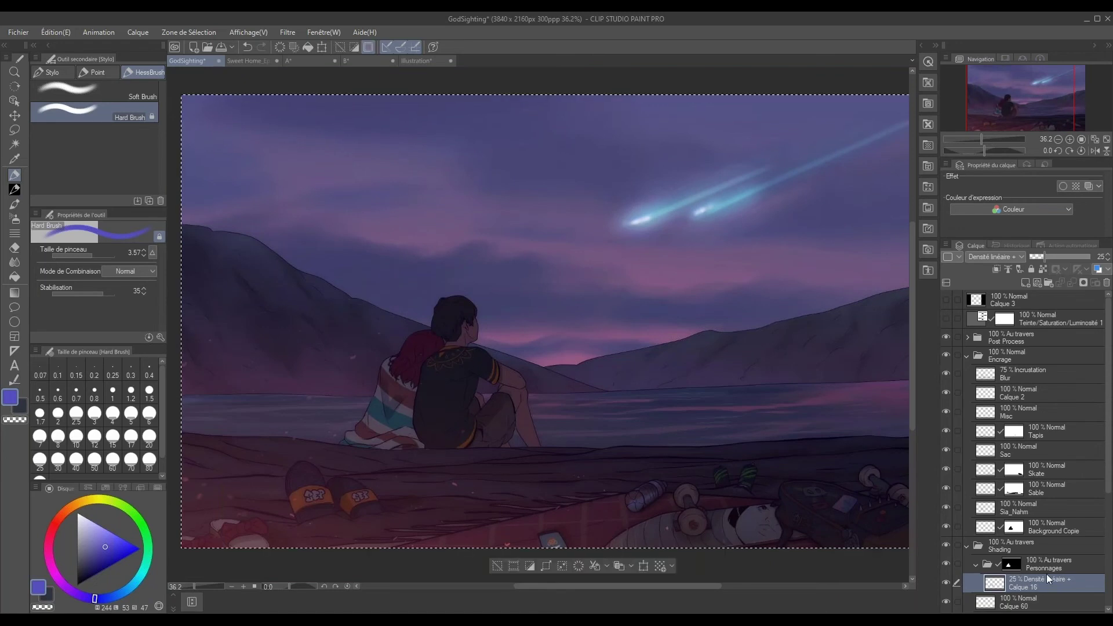
{"action": "left_click", "coordinate": [1004, 253]}
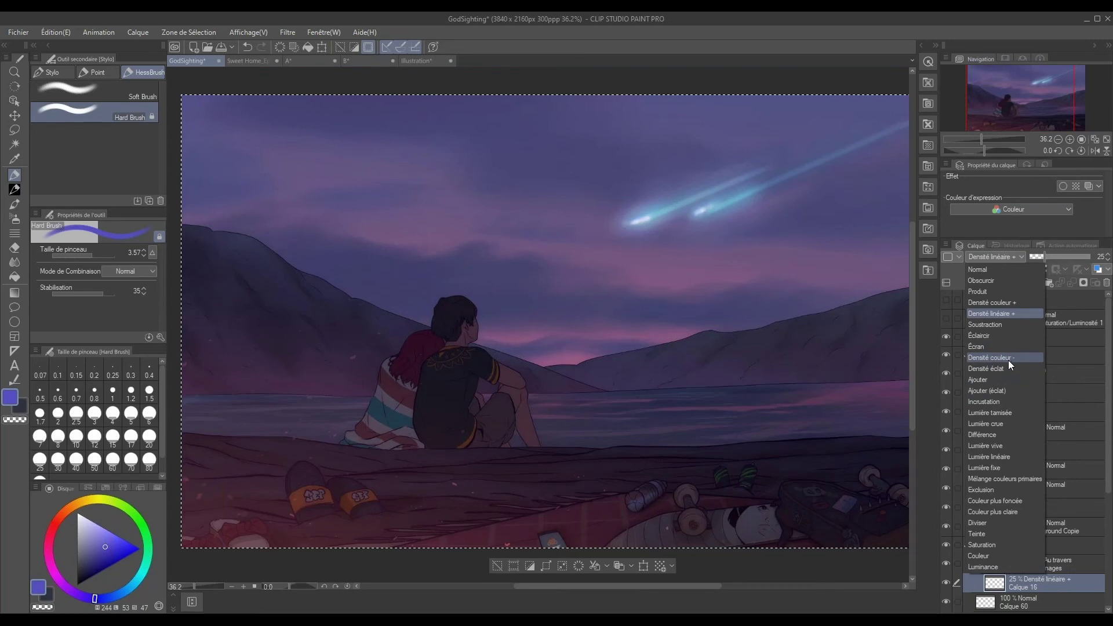
{"action": "left_click", "coordinate": [1010, 360]}
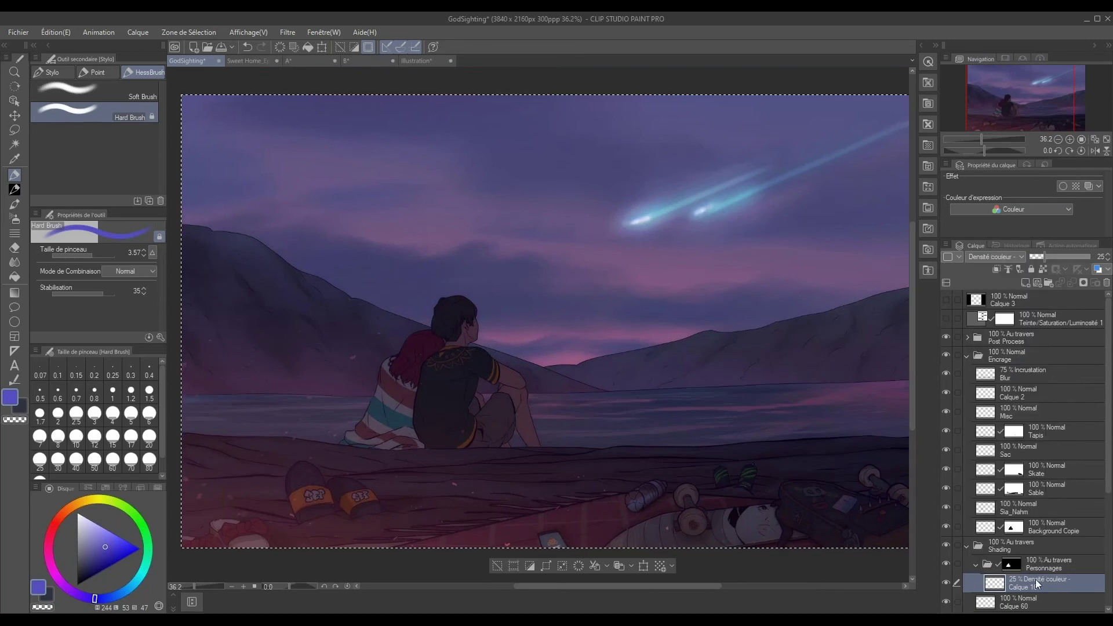
{"action": "key", "text": "ctrl+d"}
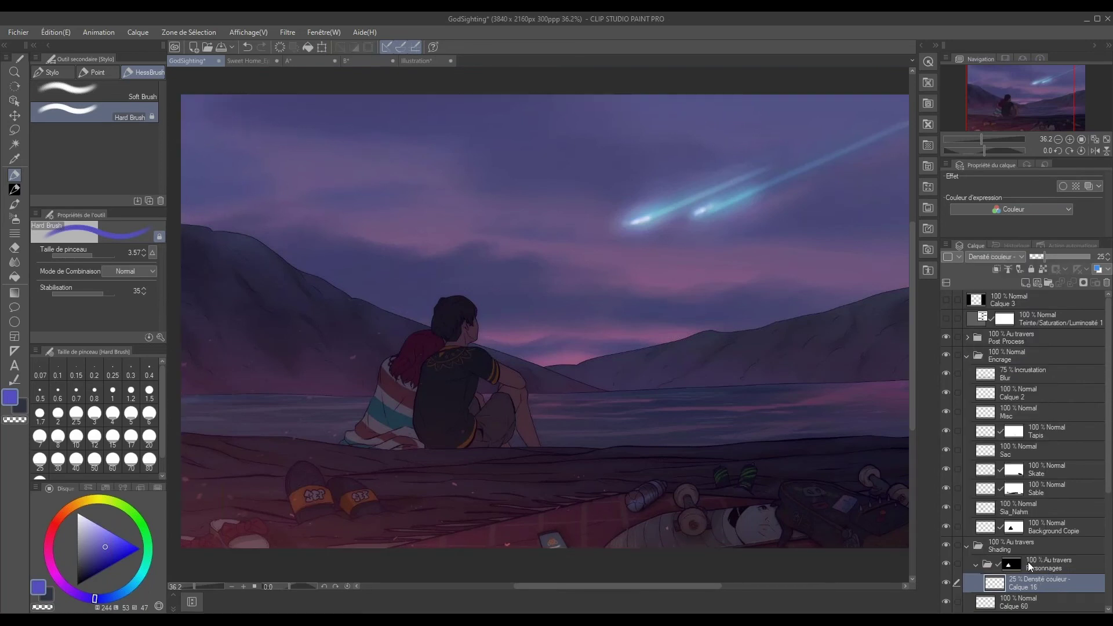
Pick a bright orange and enlarge the Soft Brush to about 80.
{"action": "left_click", "coordinate": [65, 513]}
{"action": "left_click", "coordinate": [117, 542]}
{"action": "left_click", "coordinate": [93, 91]}
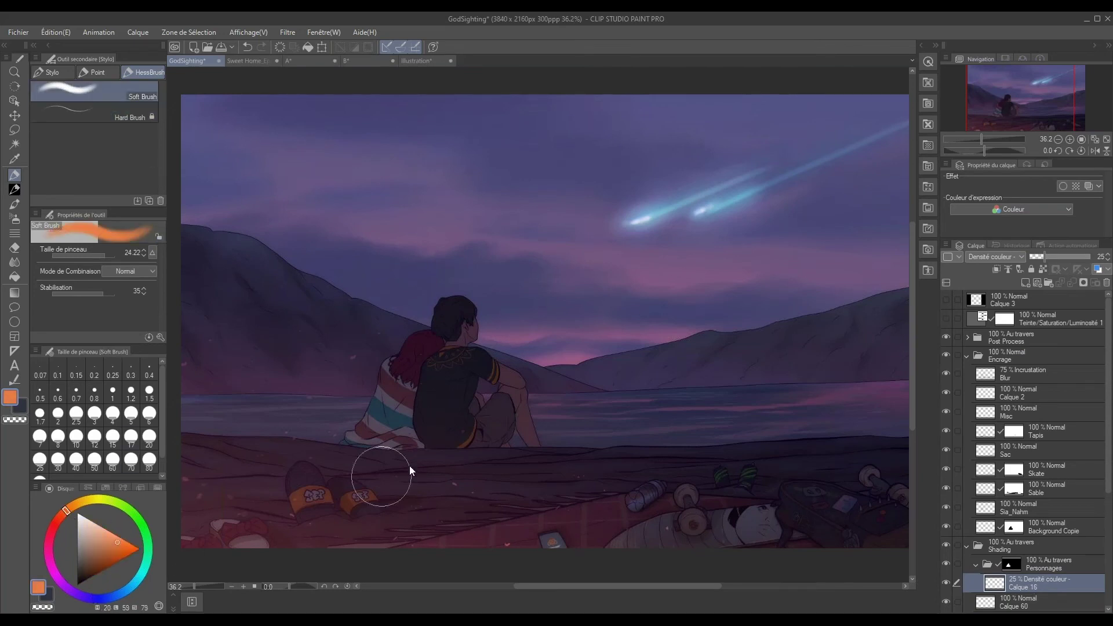
{"action": "scroll", "coordinate": [351, 470], "scroll_direction": "up", "scroll_amount": 1}
{"action": "left_click_drag", "start_coordinate": [351, 470], "coordinate": [355, 489]}
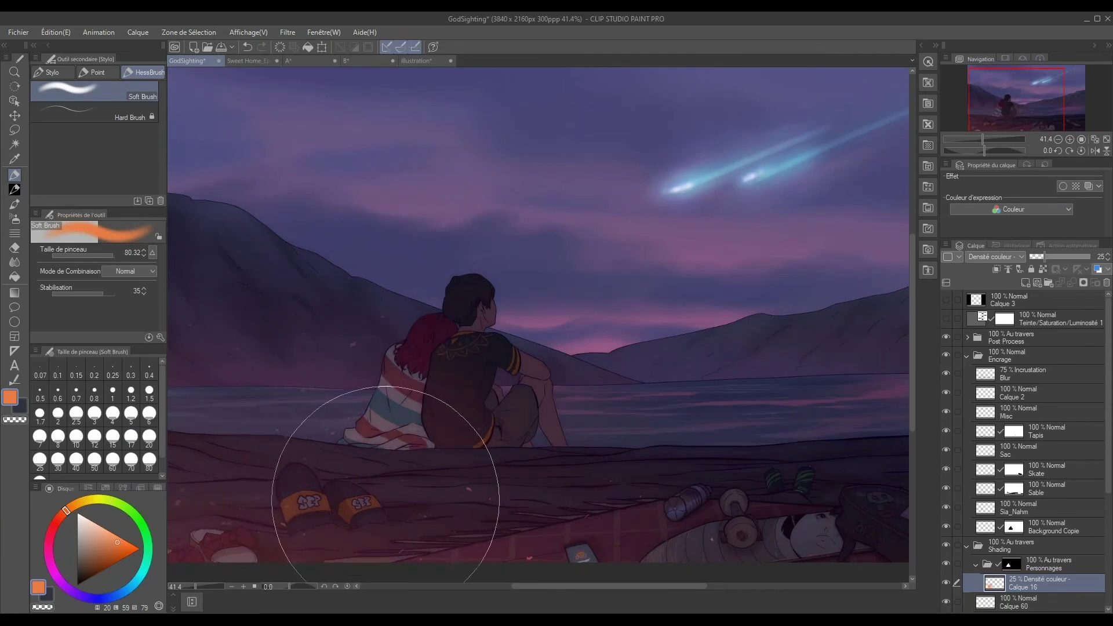
{"action": "scroll", "coordinate": [638, 462], "scroll_direction": "down", "scroll_amount": 3}
{"action": "scroll", "coordinate": [698, 457], "scroll_direction": "up", "scroll_amount": 1}
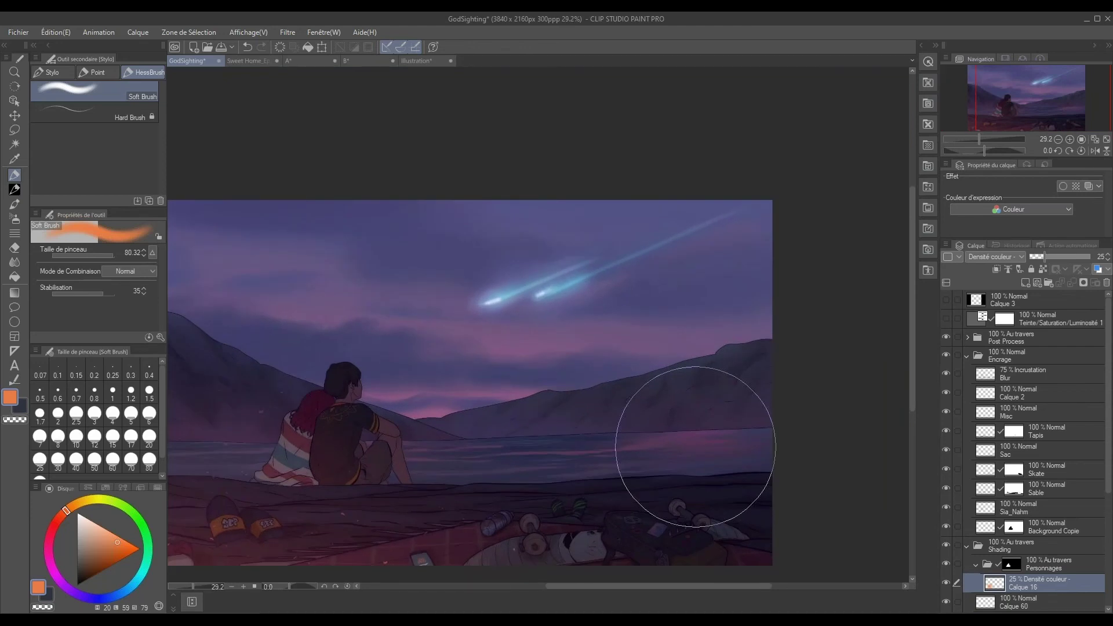
{"action": "scroll", "coordinate": [534, 467], "scroll_direction": "up", "scroll_amount": 1}
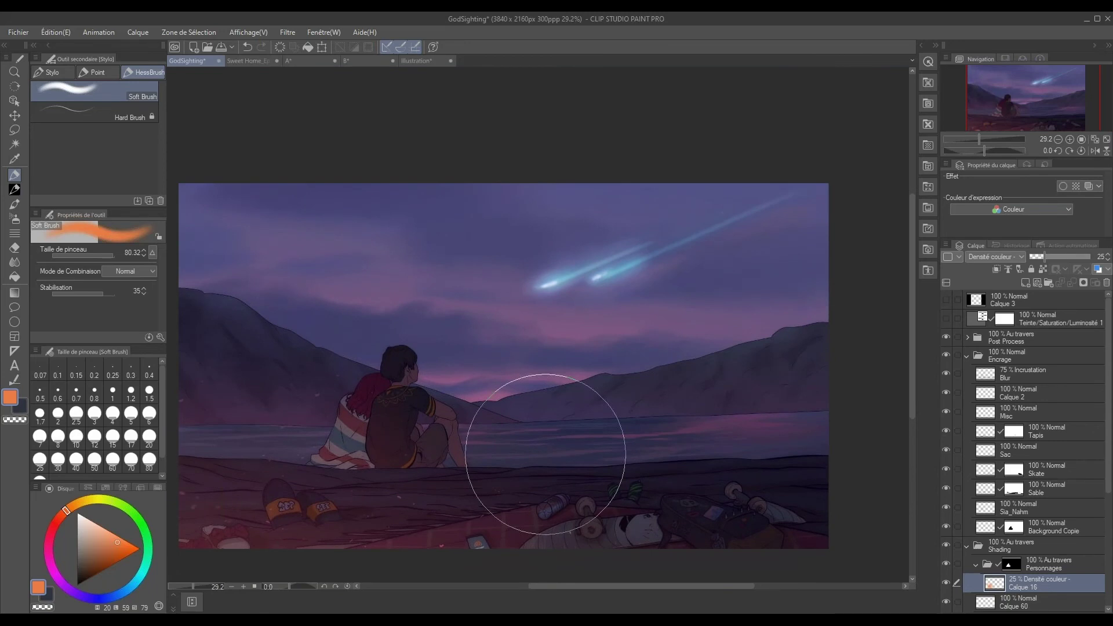
{"action": "scroll", "coordinate": [650, 467], "scroll_direction": "down", "scroll_amount": 1}
{"action": "scroll", "coordinate": [650, 467], "scroll_direction": "up", "scroll_amount": 2}
{"action": "left_click_drag", "start_coordinate": [645, 417], "coordinate": [713, 414]}
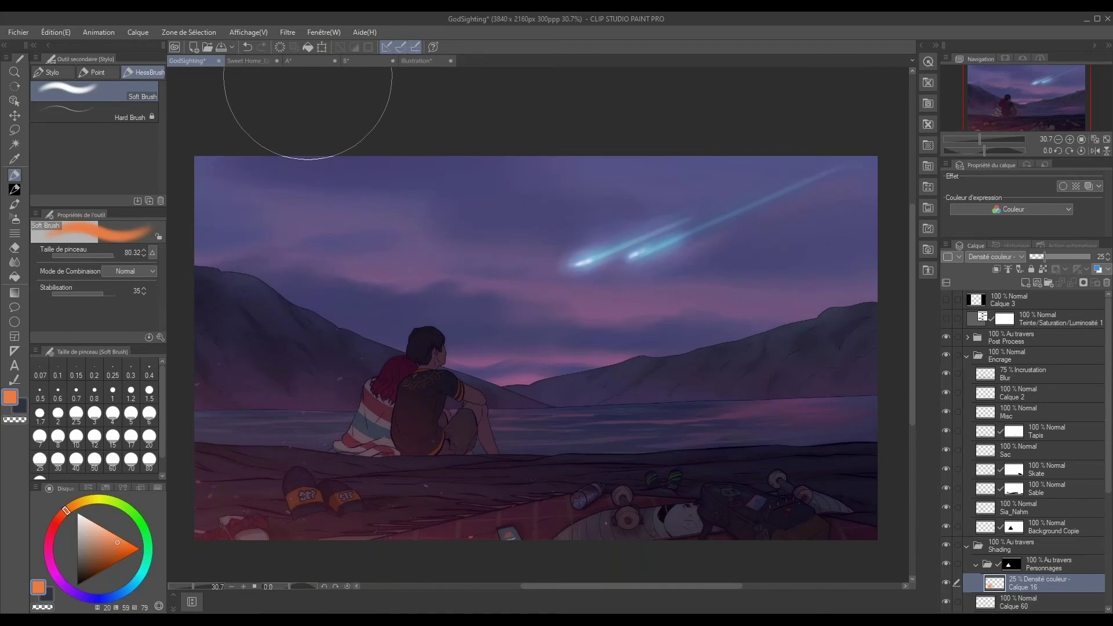
Toggle Calque 7's glow on and off in the A* forest scene, then return to B*.
{"action": "left_click", "coordinate": [295, 61]}
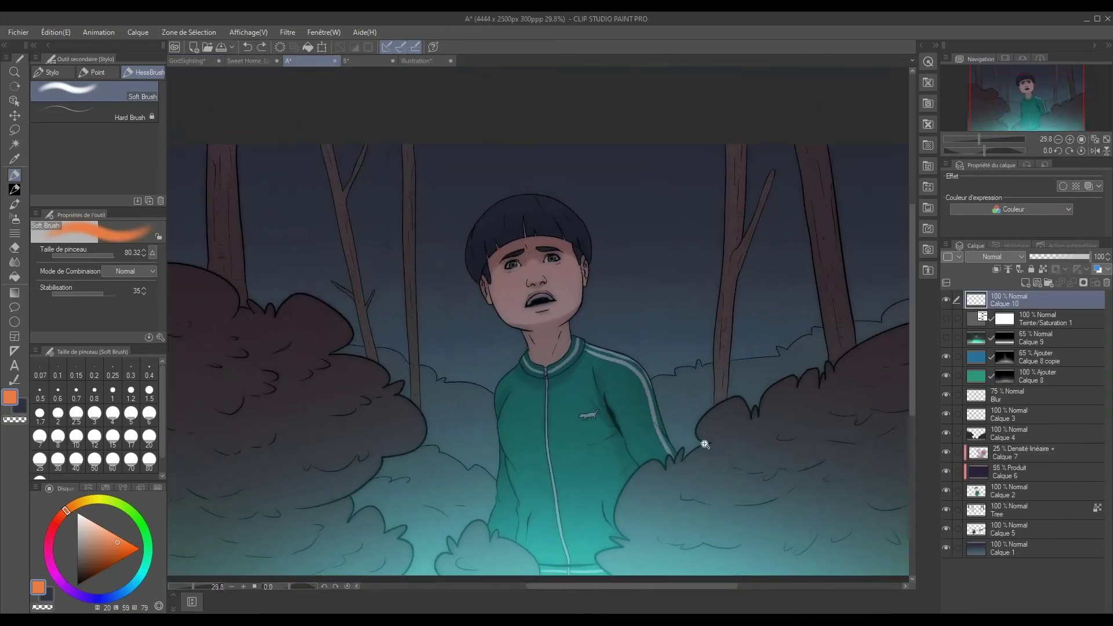
{"action": "scroll", "coordinate": [703, 447], "scroll_direction": "down", "scroll_amount": 1}
{"action": "scroll", "coordinate": [678, 442], "scroll_direction": "up", "scroll_amount": 1}
{"action": "scroll", "coordinate": [712, 454], "scroll_direction": "down", "scroll_amount": 1}
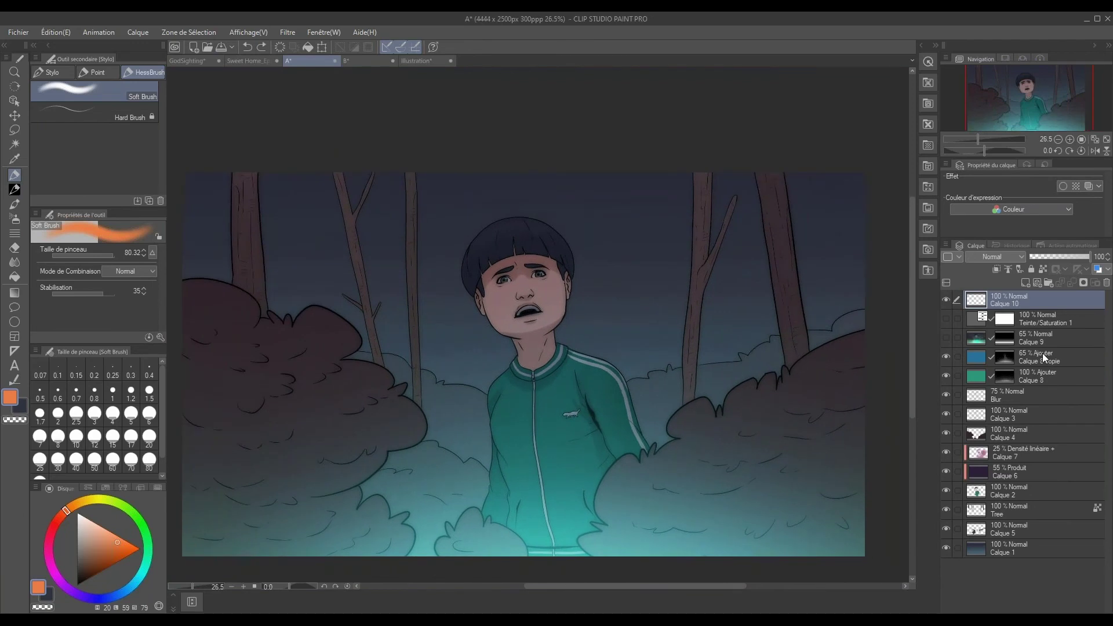
{"action": "left_click", "coordinate": [1031, 456]}
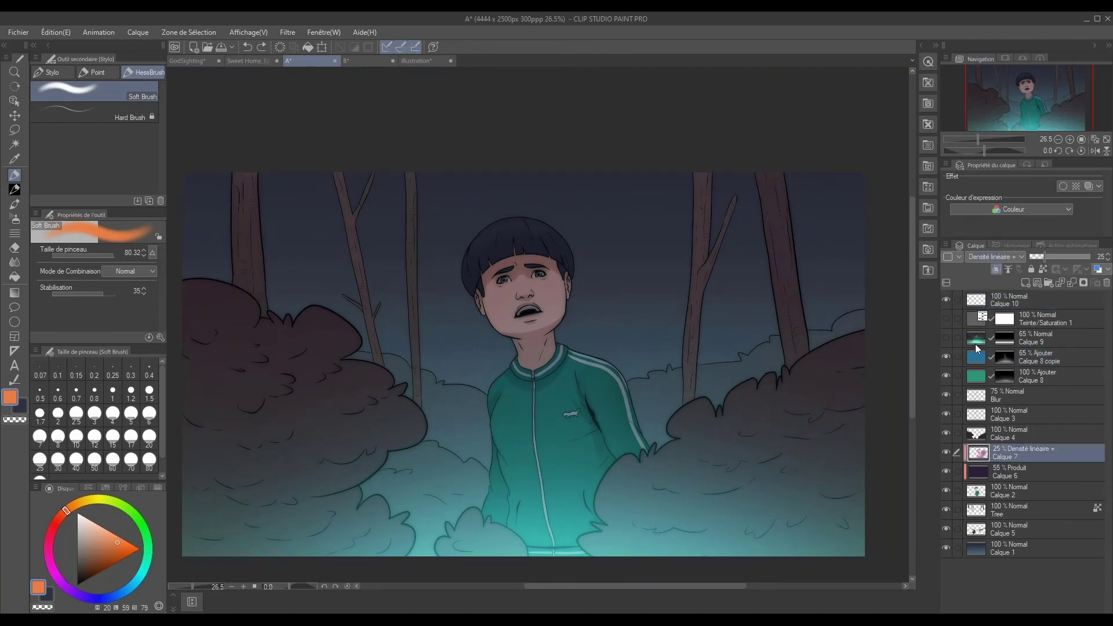
{"action": "left_click", "coordinate": [946, 453]}
{"action": "left_click", "coordinate": [947, 450]}
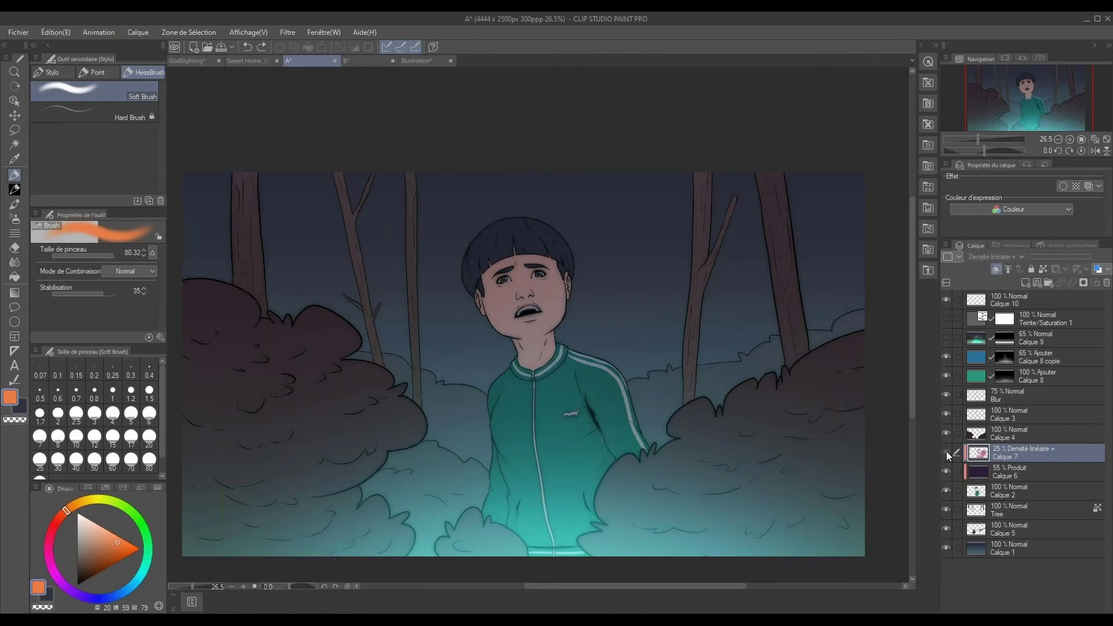
{"action": "left_click", "coordinate": [946, 454]}
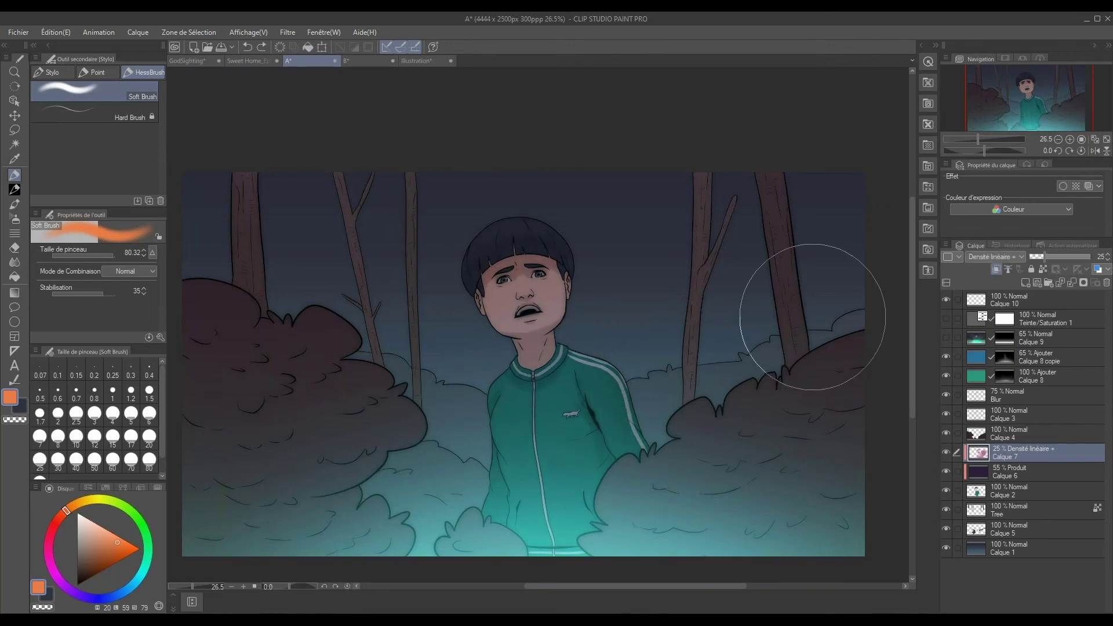
{"action": "left_click", "coordinate": [355, 59]}
Expand the Andre group, select its Calque 11 shading layer, and pan around the door scene.
{"action": "left_click_drag", "start_coordinate": [777, 437], "coordinate": [707, 445]}
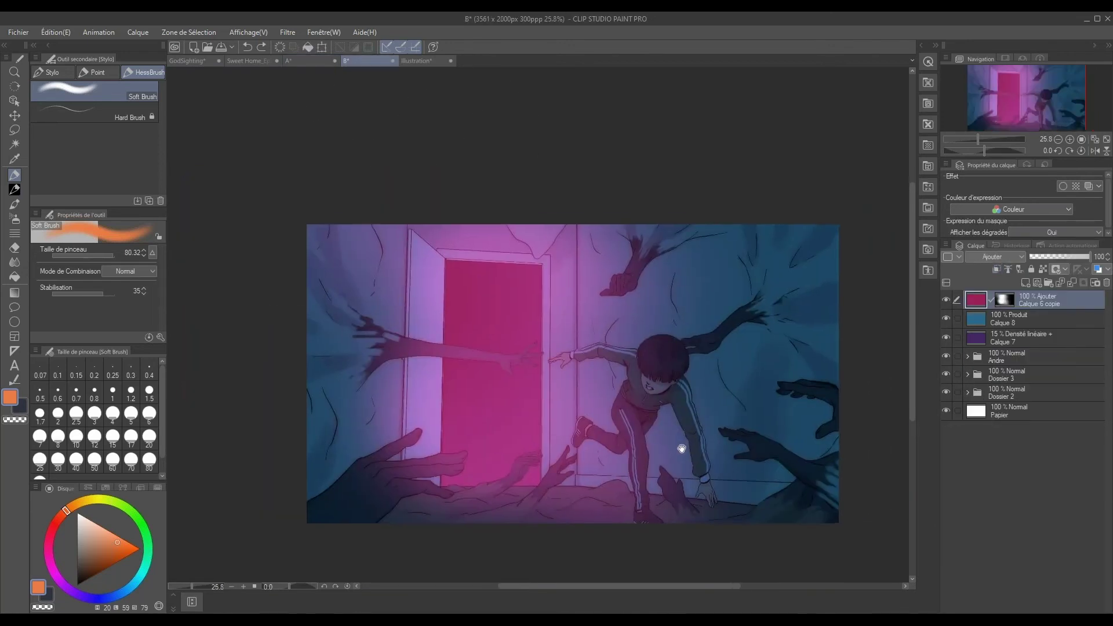
{"action": "left_click", "coordinate": [966, 357]}
{"action": "left_click", "coordinate": [1040, 418]}
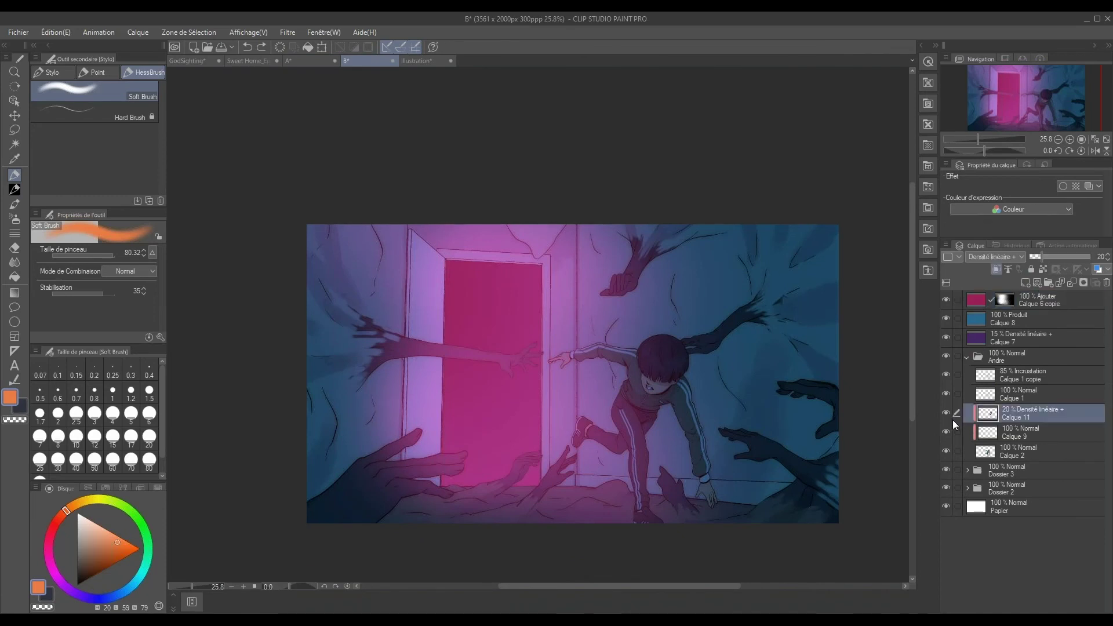
{"action": "left_click", "coordinate": [947, 416]}
{"action": "scroll", "coordinate": [765, 423], "scroll_direction": "up", "scroll_amount": 3}
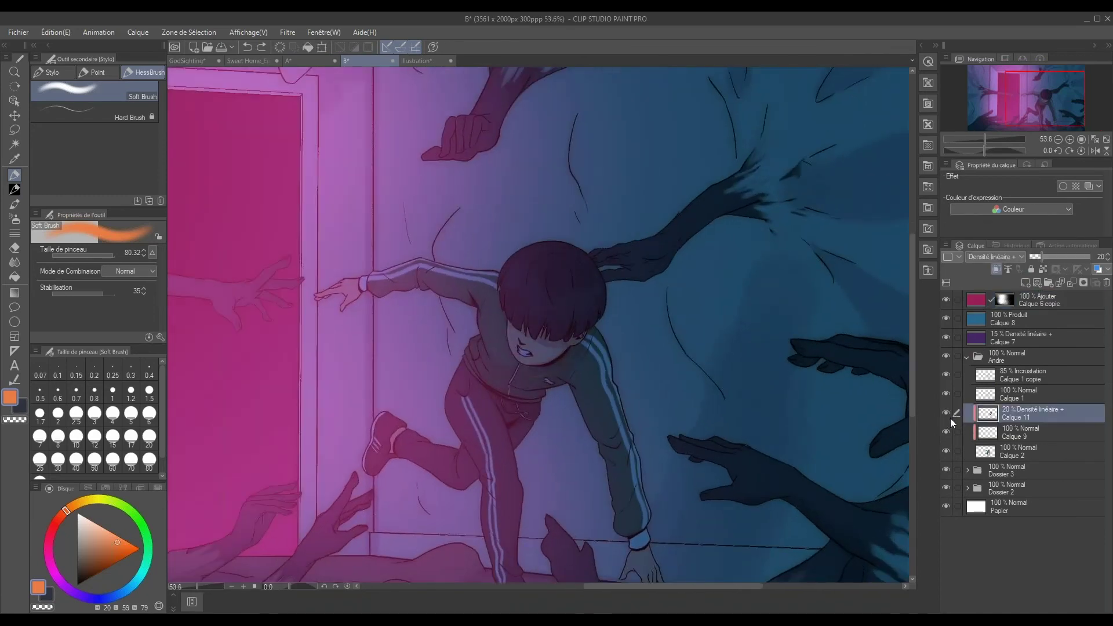
{"action": "scroll", "coordinate": [725, 464], "scroll_direction": "down", "scroll_amount": 2}
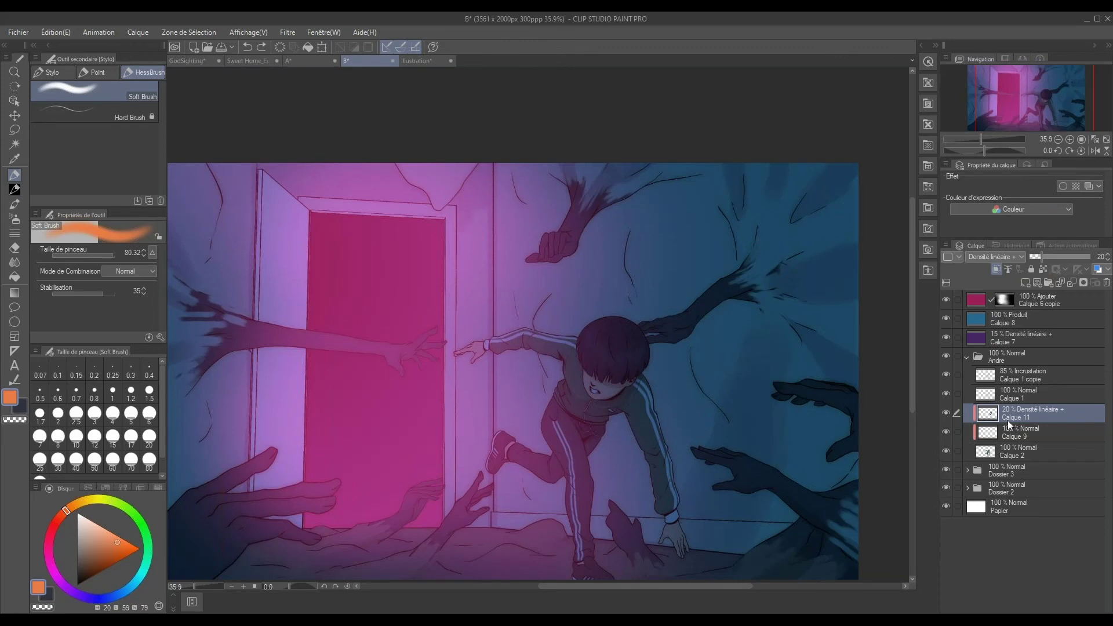
{"action": "mouse_move", "coordinate": [641, 494]}
{"action": "left_mouse_down"}
{"action": "mouse_move", "coordinate": [551, 417]}
{"action": "mouse_move", "coordinate": [681, 369]}
{"action": "left_mouse_up"}
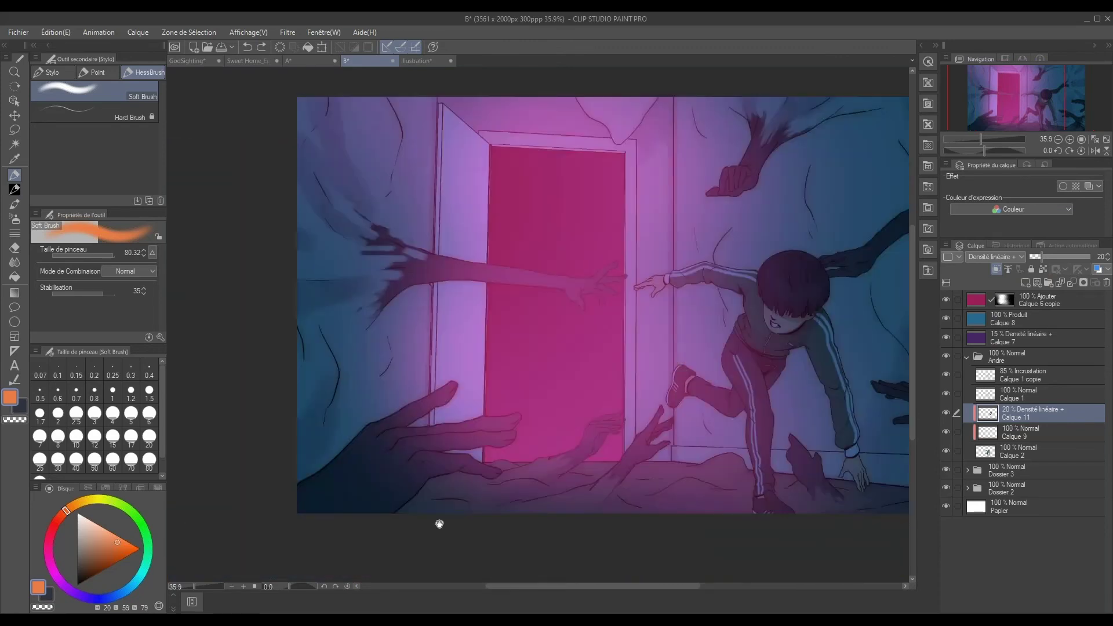
{"action": "left_click_drag", "start_coordinate": [576, 509], "coordinate": [518, 509]}
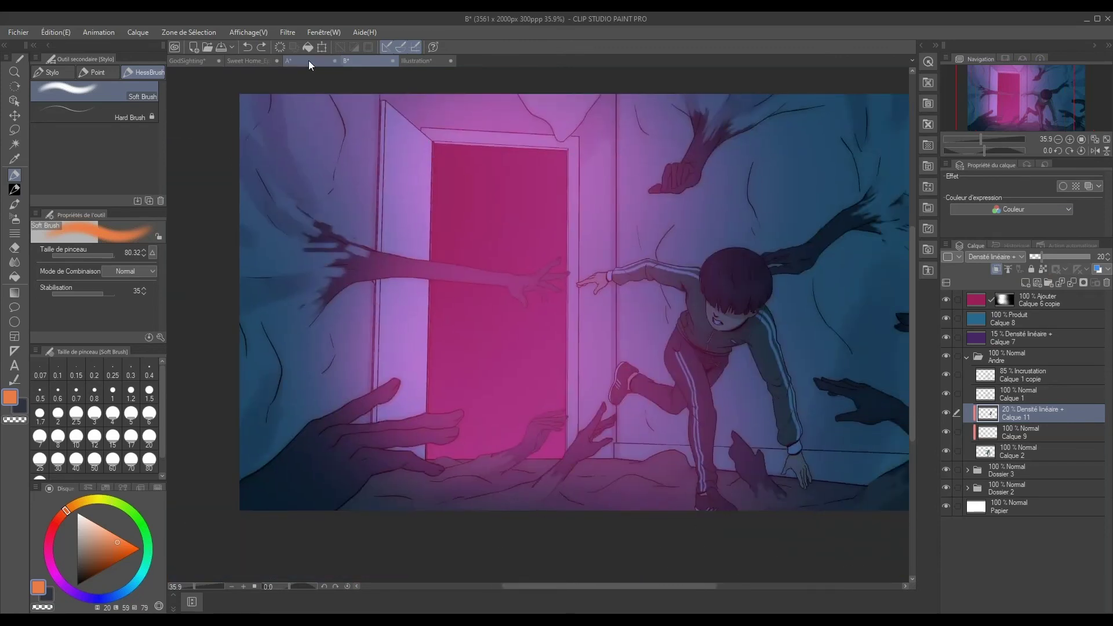
Zoom and pan across the A* forest scene, then switch back to GodSighting.
{"action": "left_click", "coordinate": [308, 60]}
{"action": "scroll", "coordinate": [744, 460], "scroll_direction": "down", "scroll_amount": 3}
{"action": "scroll", "coordinate": [745, 460], "scroll_direction": "up", "scroll_amount": 2}
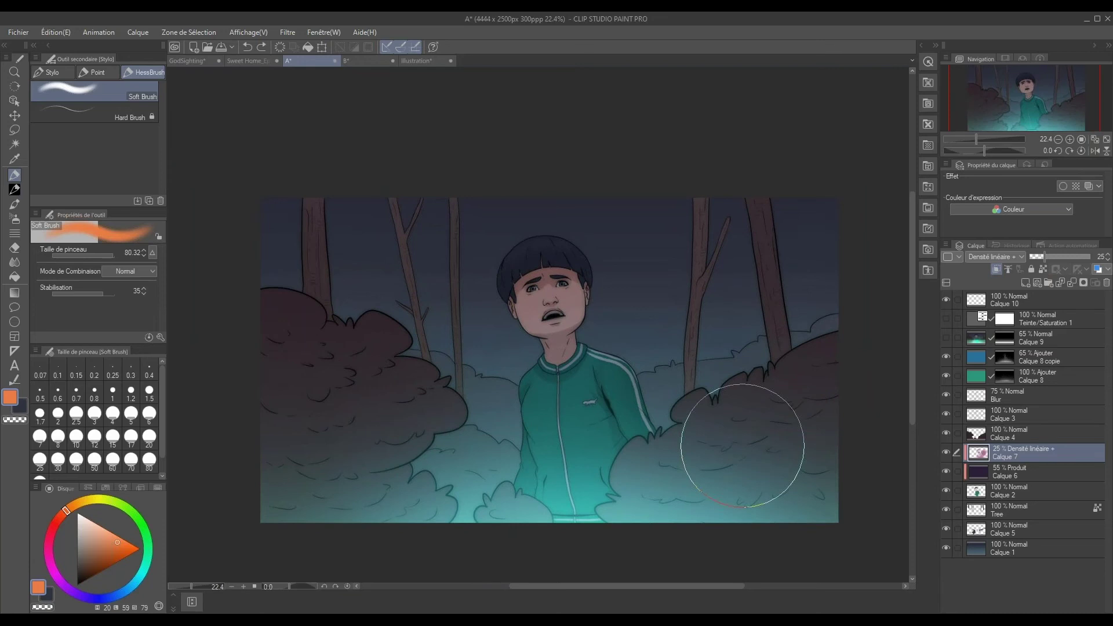
{"action": "scroll", "coordinate": [719, 458], "scroll_direction": "right", "scroll_amount": 2}
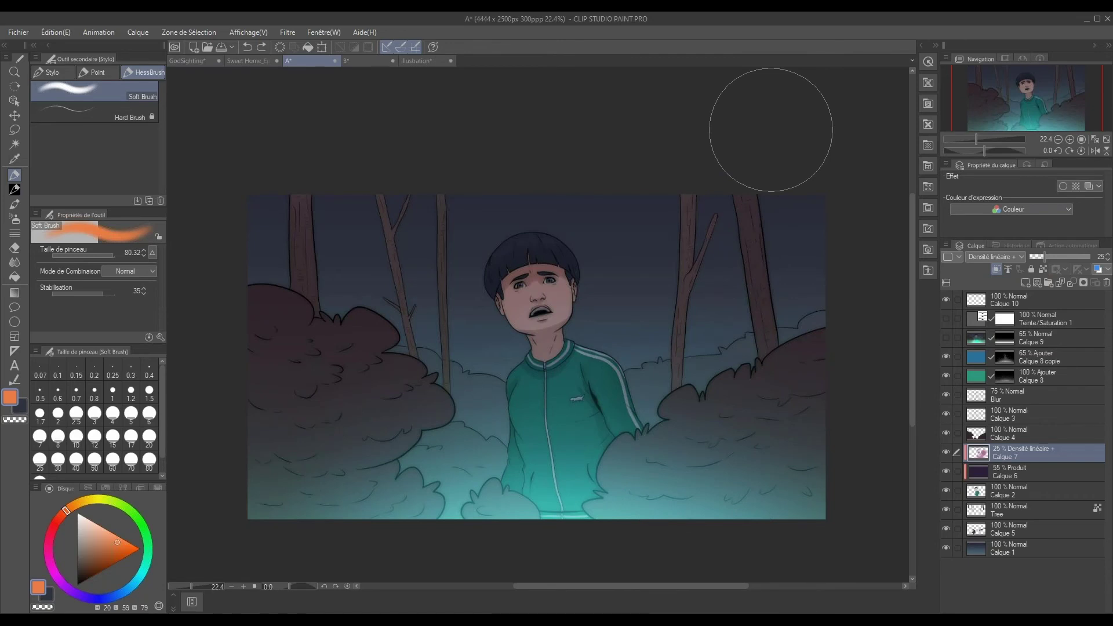
{"action": "left_click", "coordinate": [244, 61]}
{"action": "left_click", "coordinate": [198, 63]}
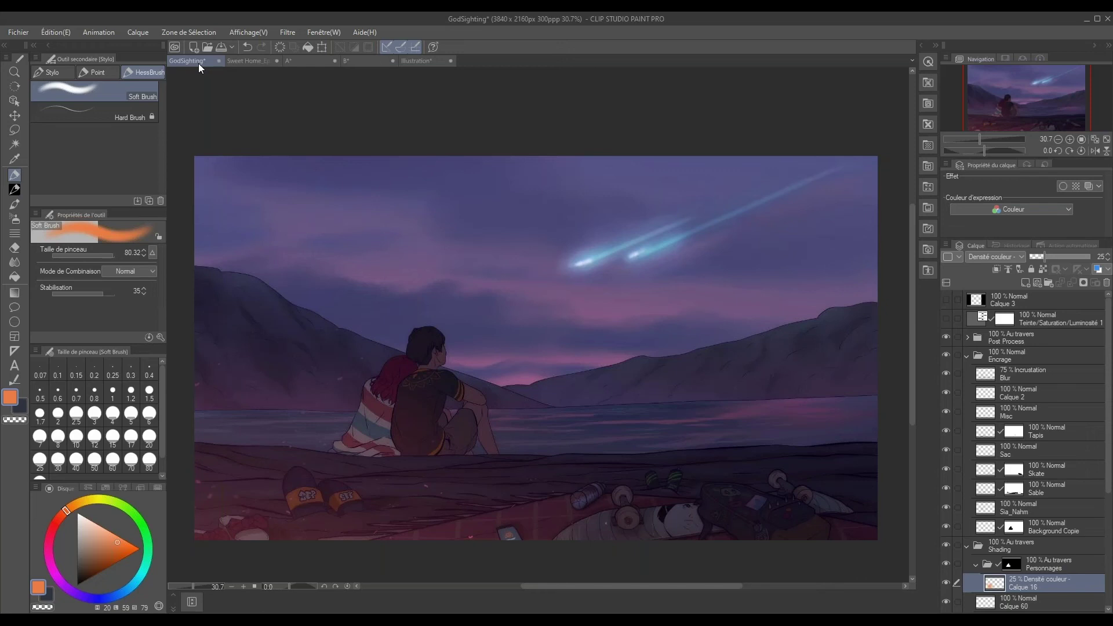
Select the Post Process folder and fold up the Encrage and Shading folders.
{"action": "left_click", "coordinate": [1047, 340]}
{"action": "left_click", "coordinate": [966, 356]}
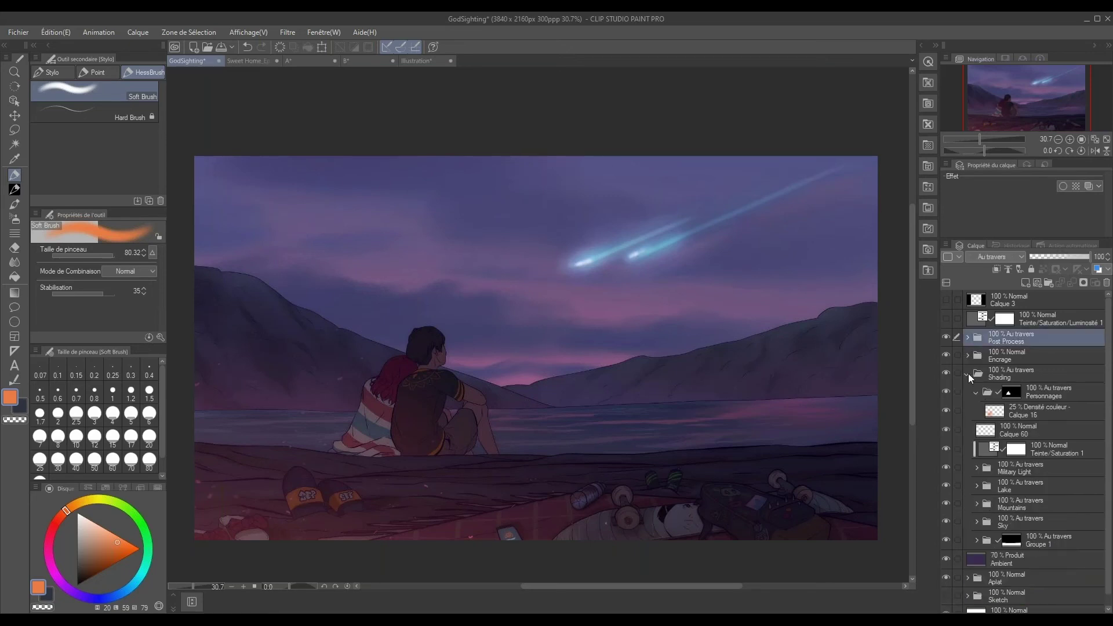
{"action": "left_click", "coordinate": [967, 372]}
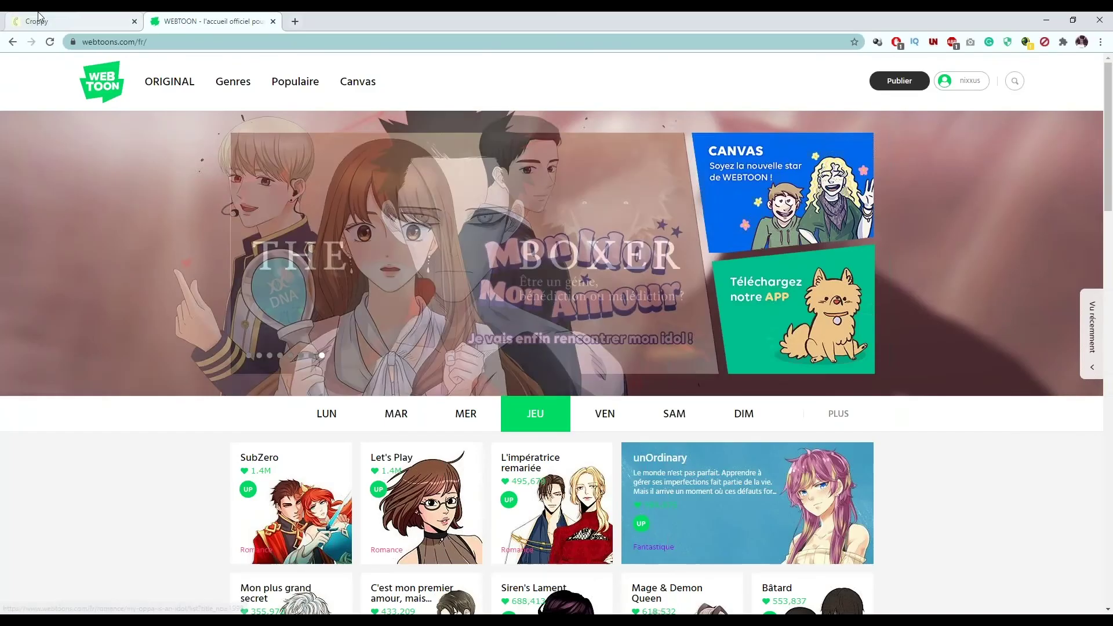
Load BTW3.jpg into Croppy for splitting in the Line Webtoon format.
{"action": "left_click", "coordinate": [87, 24]}
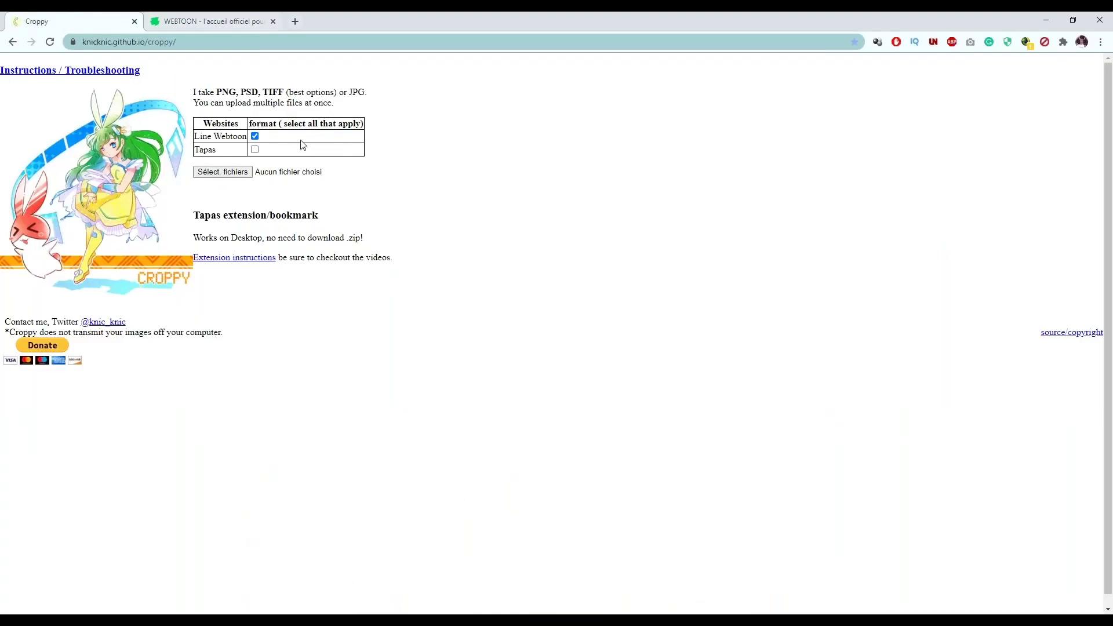
{"action": "left_click", "coordinate": [513, 174]}
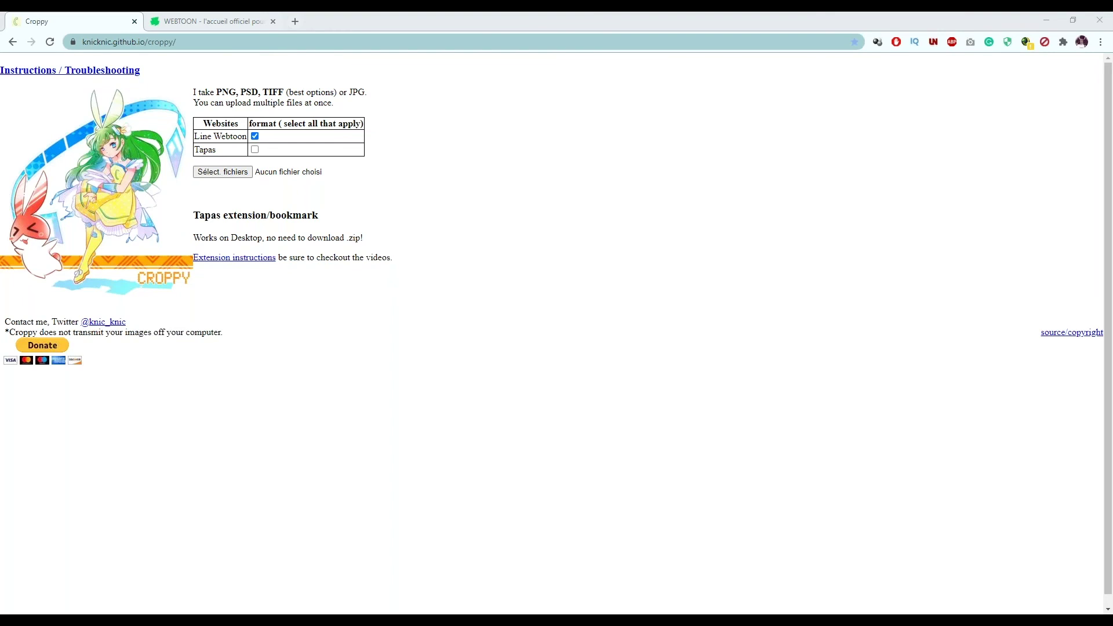
{"action": "left_click_drag", "start_coordinate": [534, 236], "coordinate": [248, 173]}
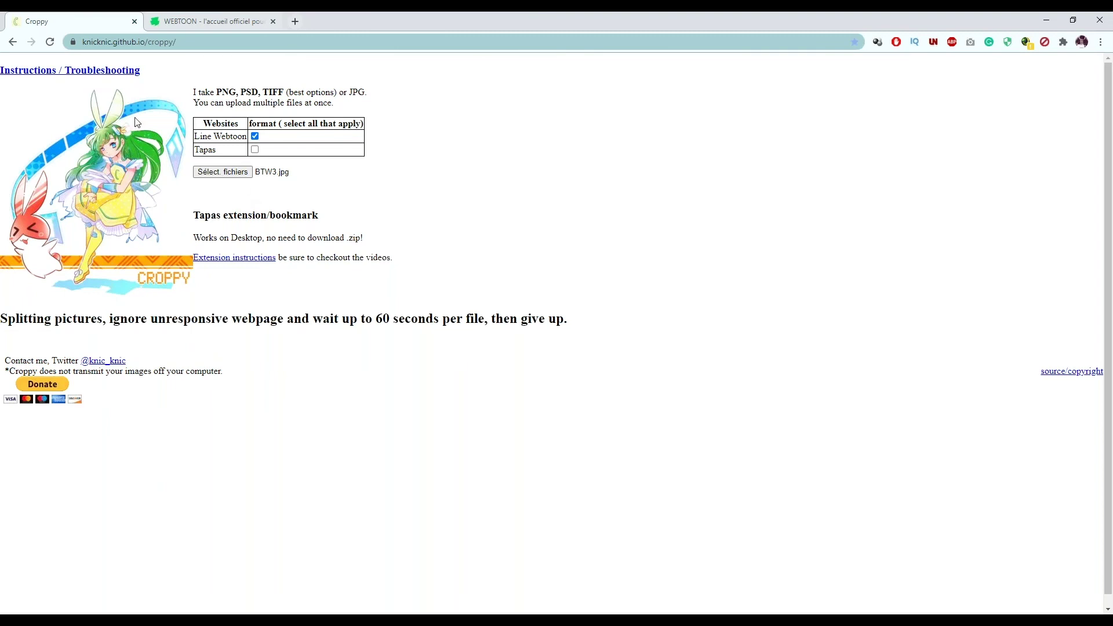
Leave the Croppy page and return to the WEBTOON homepage.
{"action": "left_click", "coordinate": [134, 44]}
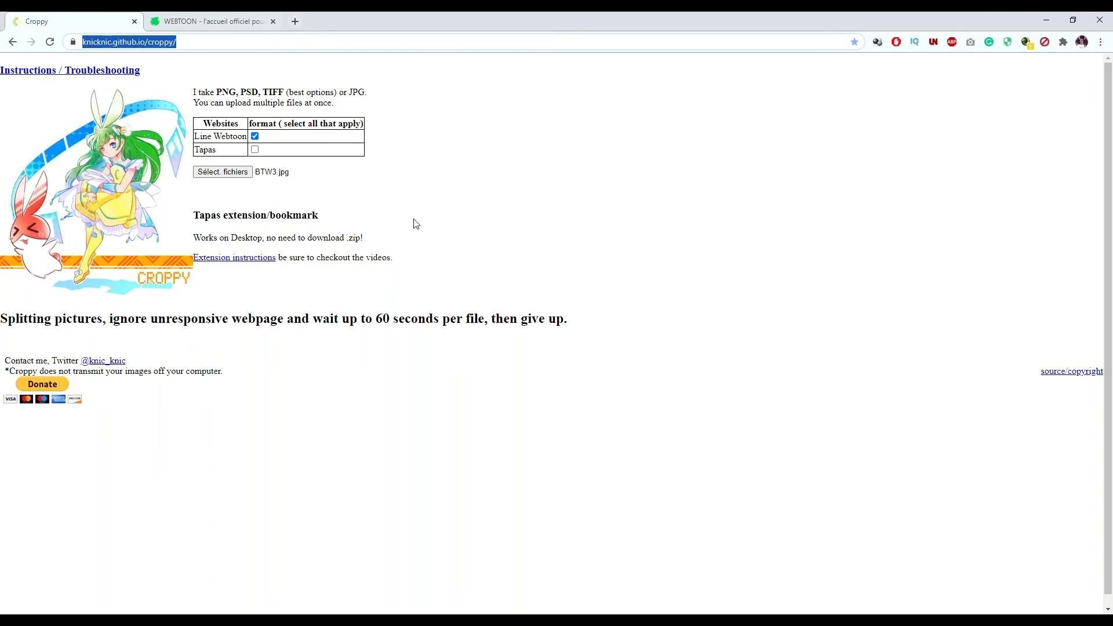
{"action": "left_click", "coordinate": [420, 422]}
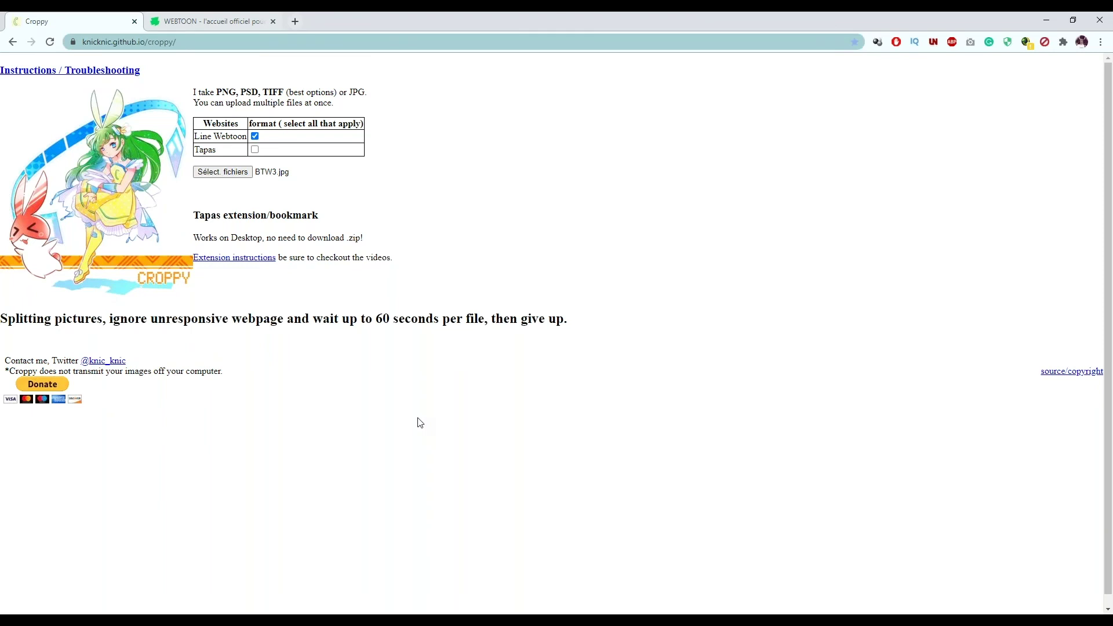
{"action": "left_click", "coordinate": [231, 27]}
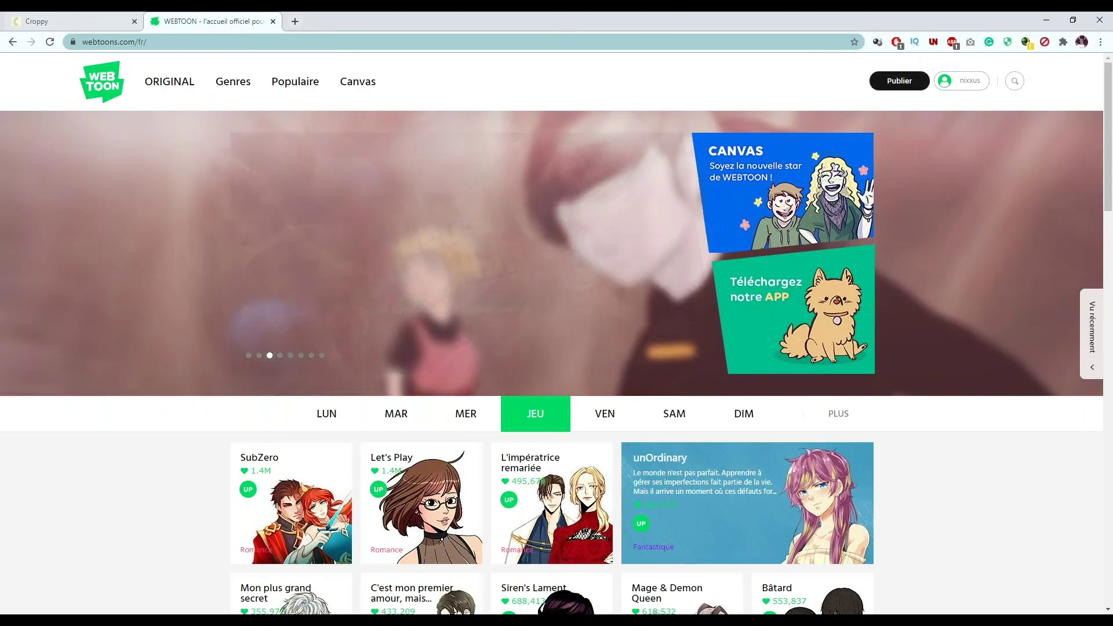
Start a new WEBTOON series without a thumbnail and title it 'dzdaz'.
{"action": "left_click", "coordinate": [918, 81]}
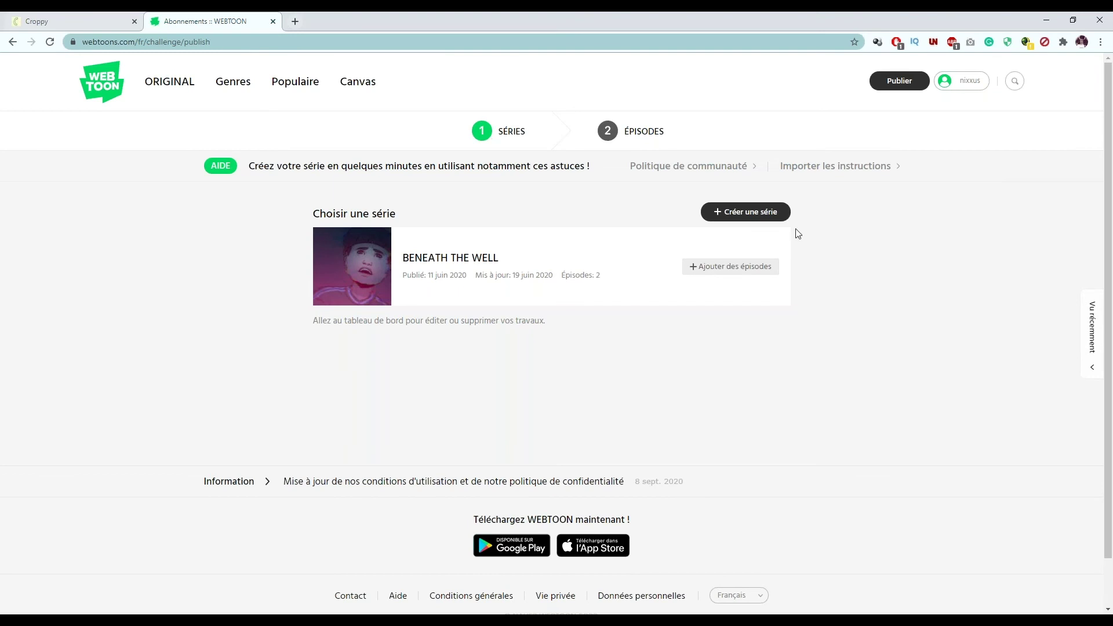
{"action": "left_click", "coordinate": [769, 212]}
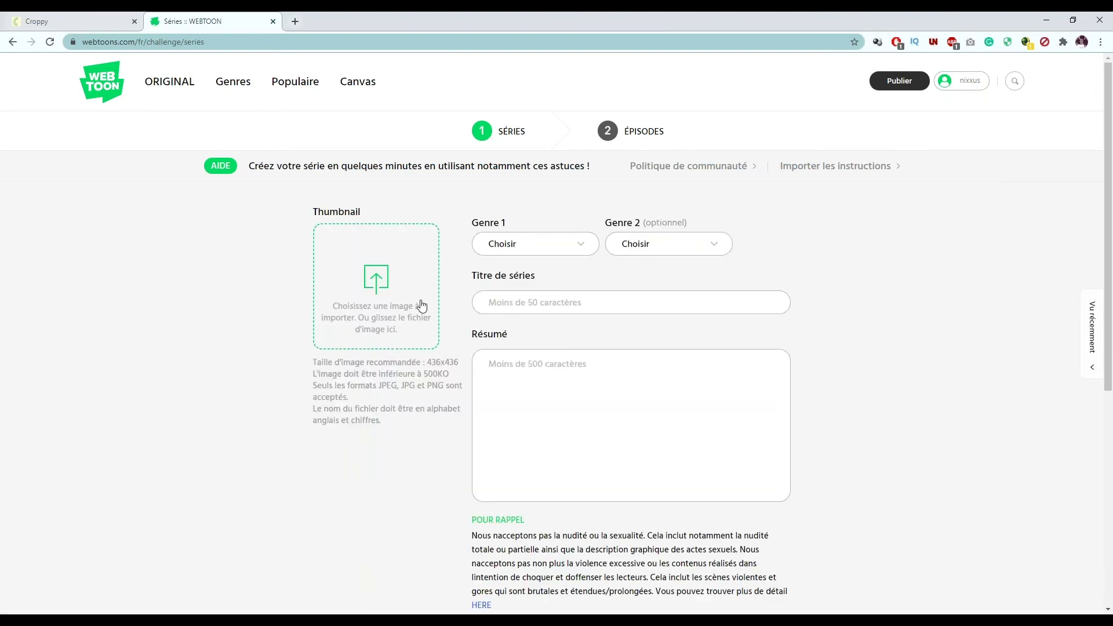
{"action": "left_click", "coordinate": [398, 244]}
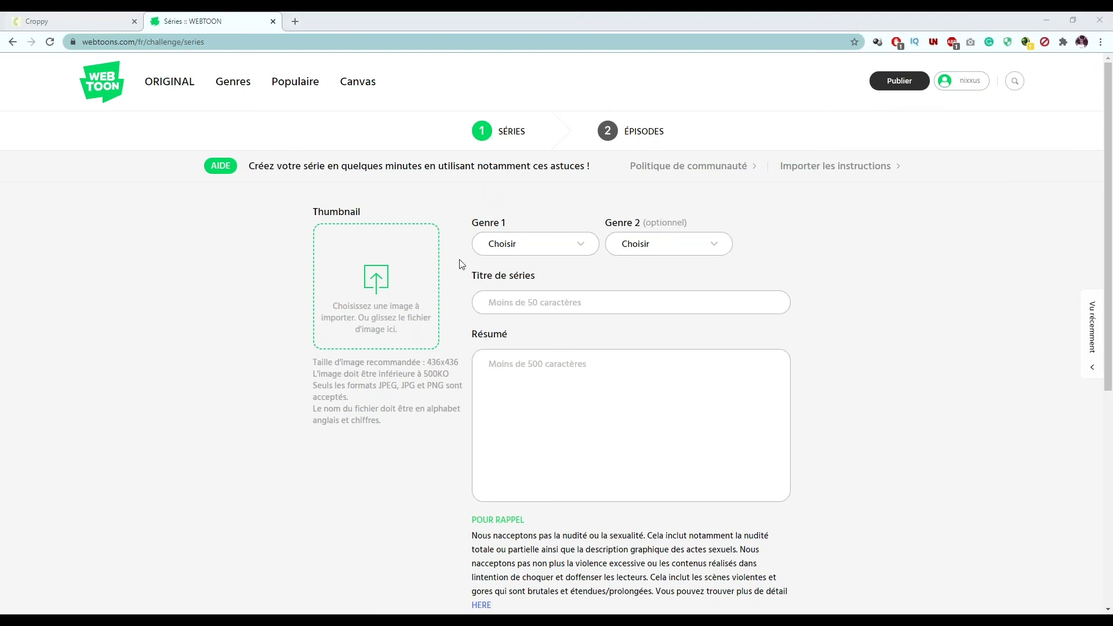
{"action": "key", "text": "Escape"}
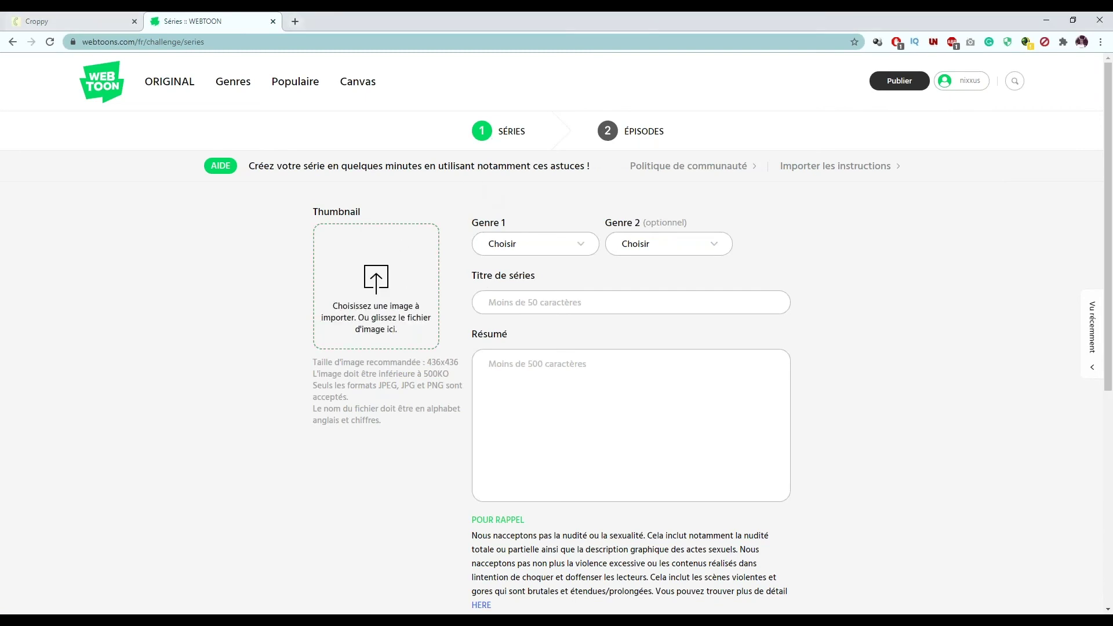
{"action": "left_click", "coordinate": [515, 307]}
{"action": "type", "text": "dz"}
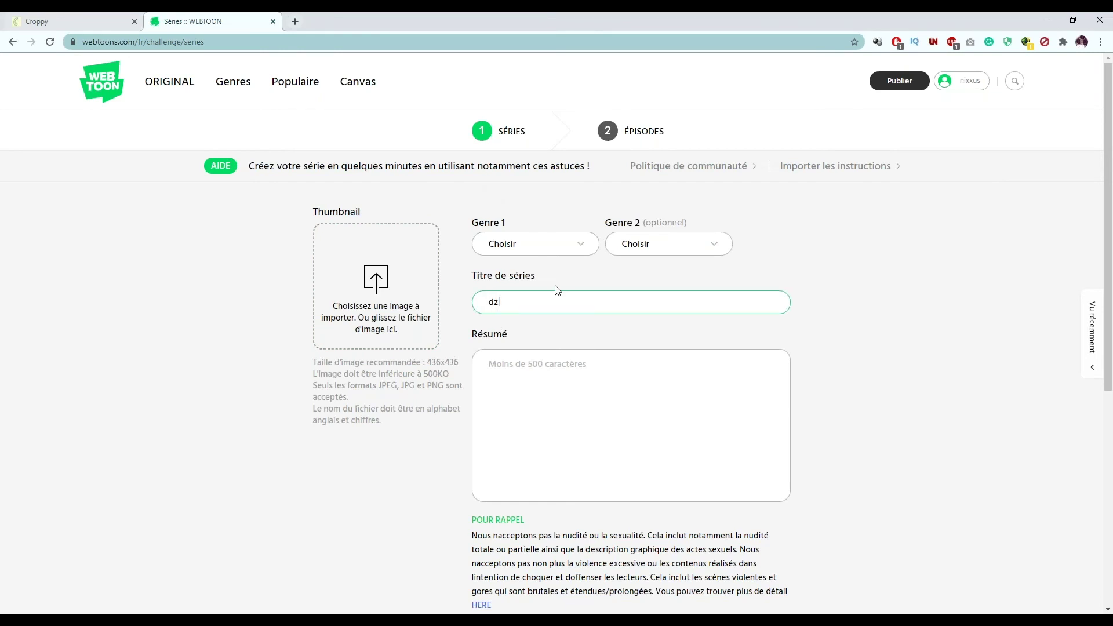
{"action": "type", "text": "daz"}
Set genres TRANCHE DE VIE and FANTASTIQUE and enter the summary 'ceazecaz'.
{"action": "left_click", "coordinate": [533, 245]}
{"action": "left_click", "coordinate": [525, 346]}
{"action": "left_click", "coordinate": [666, 244]}
{"action": "left_click", "coordinate": [643, 310]}
{"action": "left_click", "coordinate": [609, 418]}
{"action": "type", "text": "ceazecaz"}
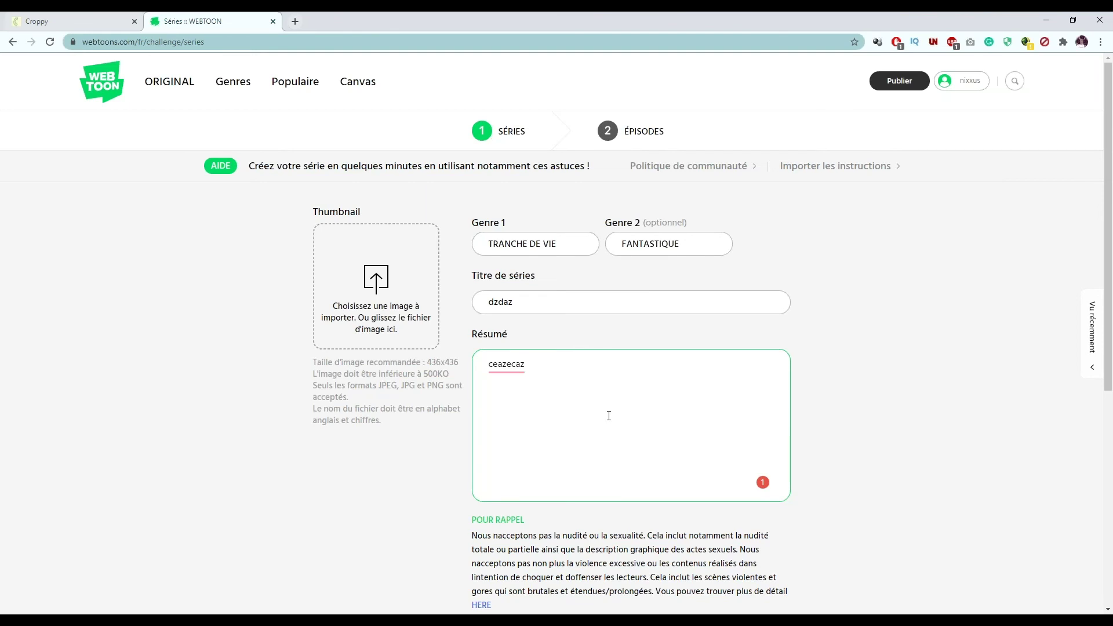
Tick the series' parental-control checkbox and review the form.
{"action": "key", "text": "ctrl+a"}
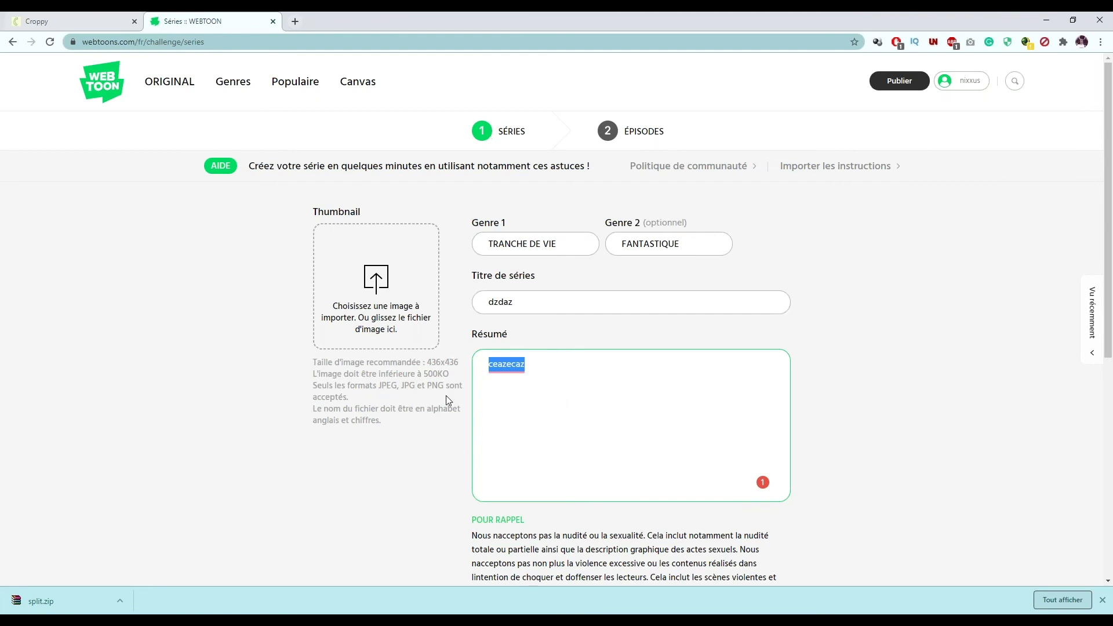
{"action": "left_click", "coordinate": [652, 376]}
{"action": "scroll", "coordinate": [636, 363], "scroll_direction": "down", "scroll_amount": 4}
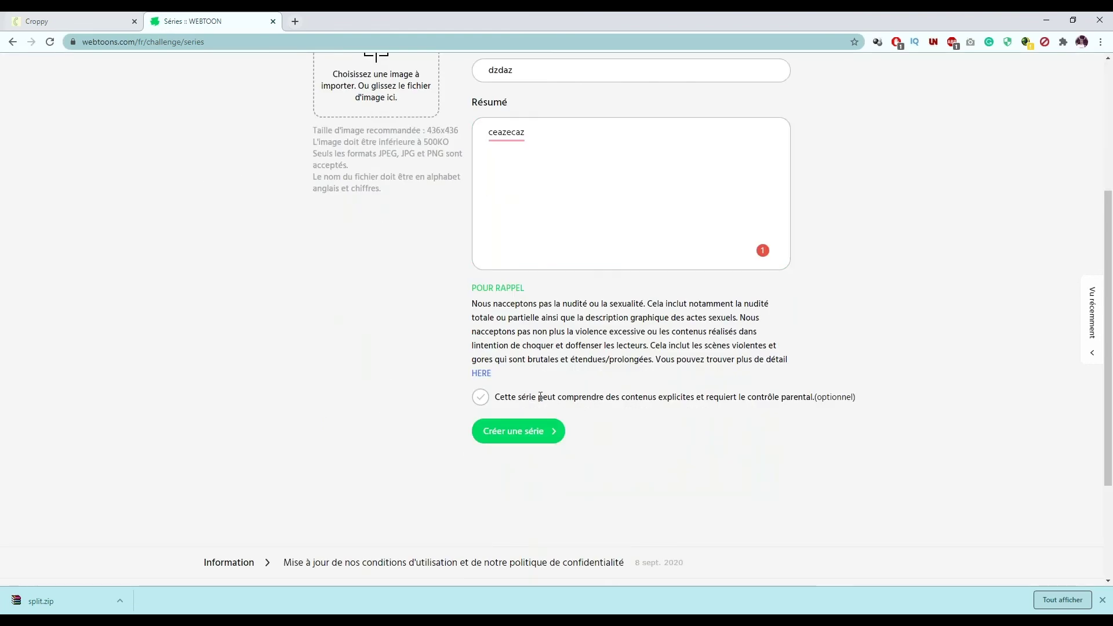
{"action": "left_click", "coordinate": [479, 397]}
{"action": "scroll", "coordinate": [513, 484], "scroll_direction": "up", "scroll_amount": 1}
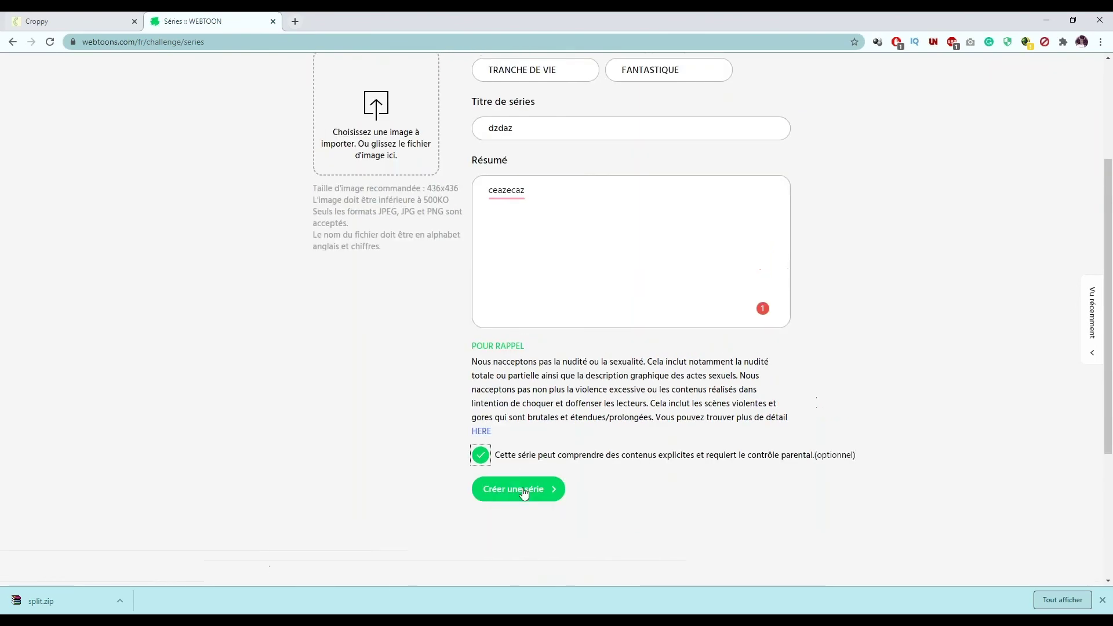
{"action": "scroll", "coordinate": [649, 400], "scroll_direction": "up", "scroll_amount": 3}
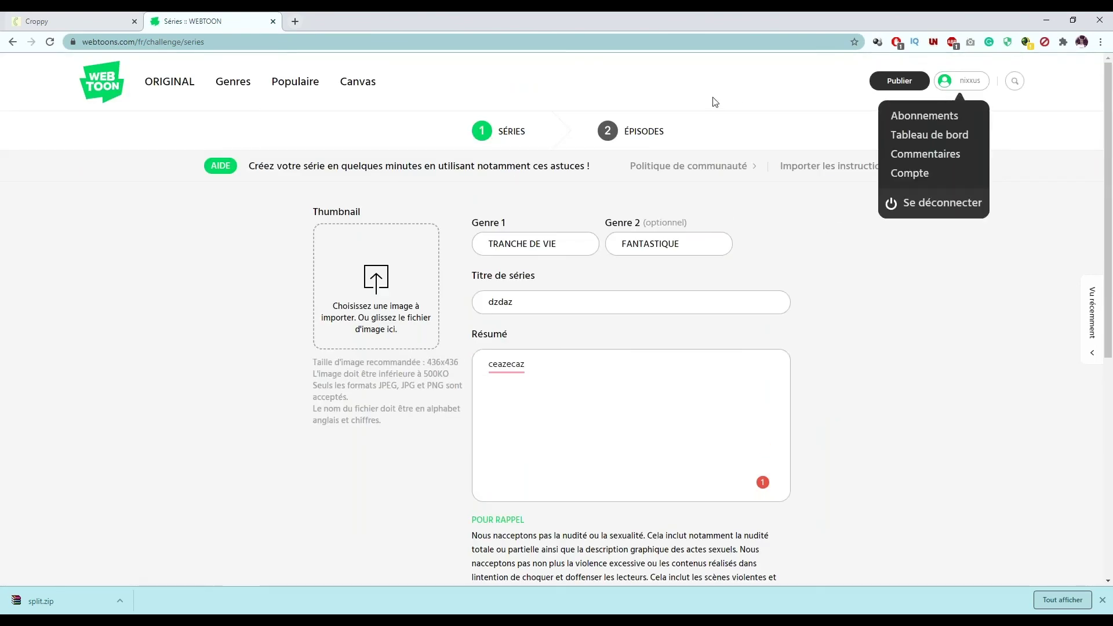
{"action": "scroll", "coordinate": [578, 348], "scroll_direction": "down", "scroll_amount": 2}
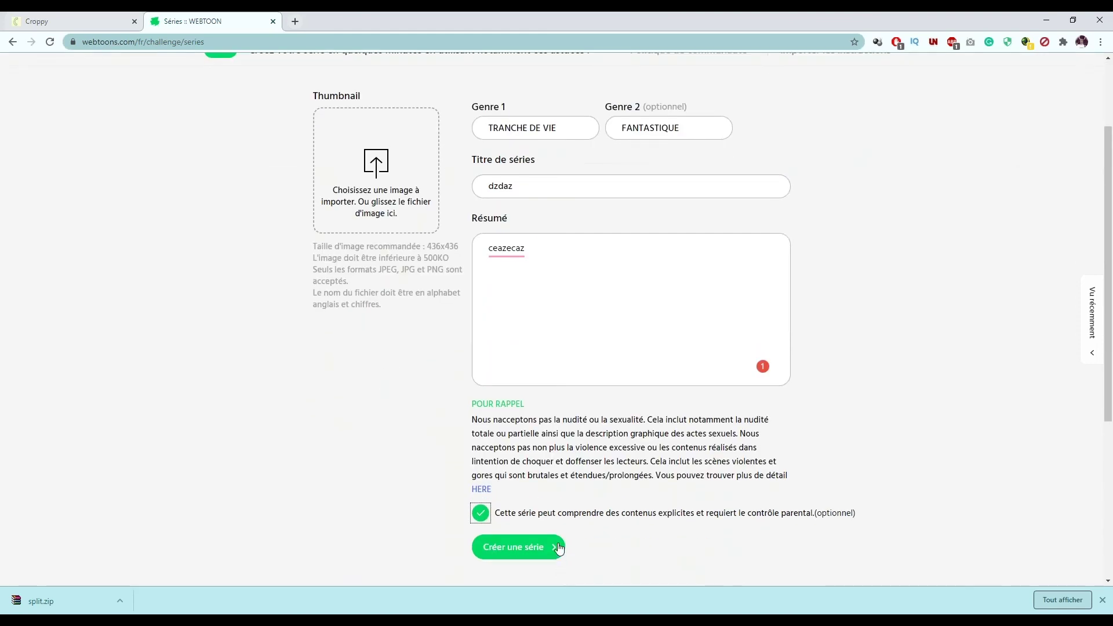
Go from the WEBTOON homepage to the creator dashboard.
{"action": "scroll", "coordinate": [566, 551], "scroll_direction": "up", "scroll_amount": 2}
{"action": "scroll", "coordinate": [934, 105], "scroll_direction": "up", "scroll_amount": 1}
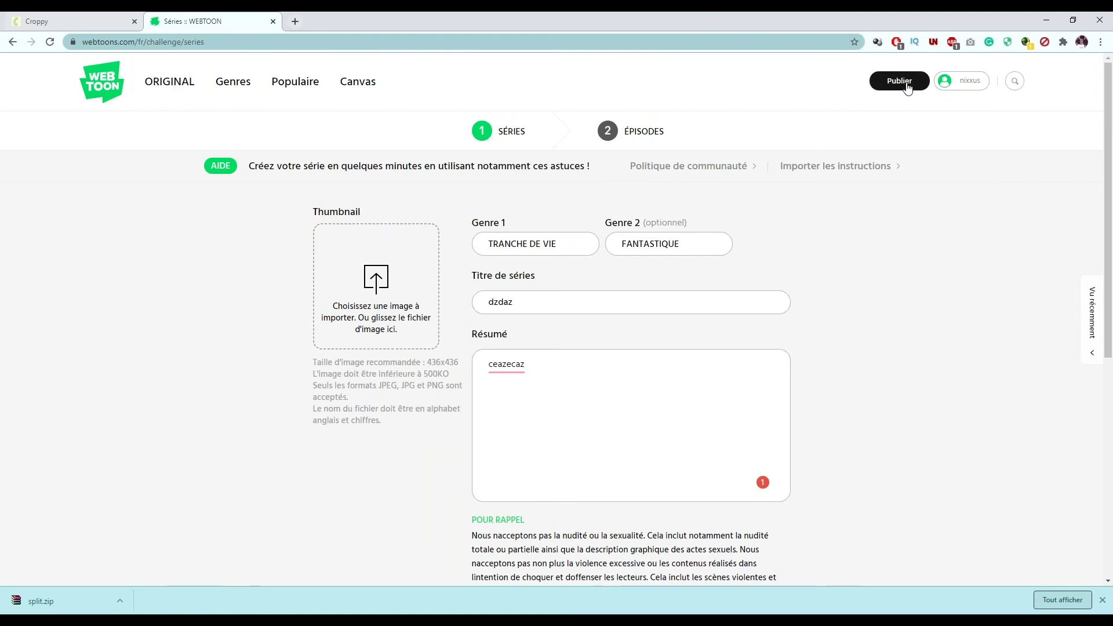
{"action": "left_click", "coordinate": [93, 87]}
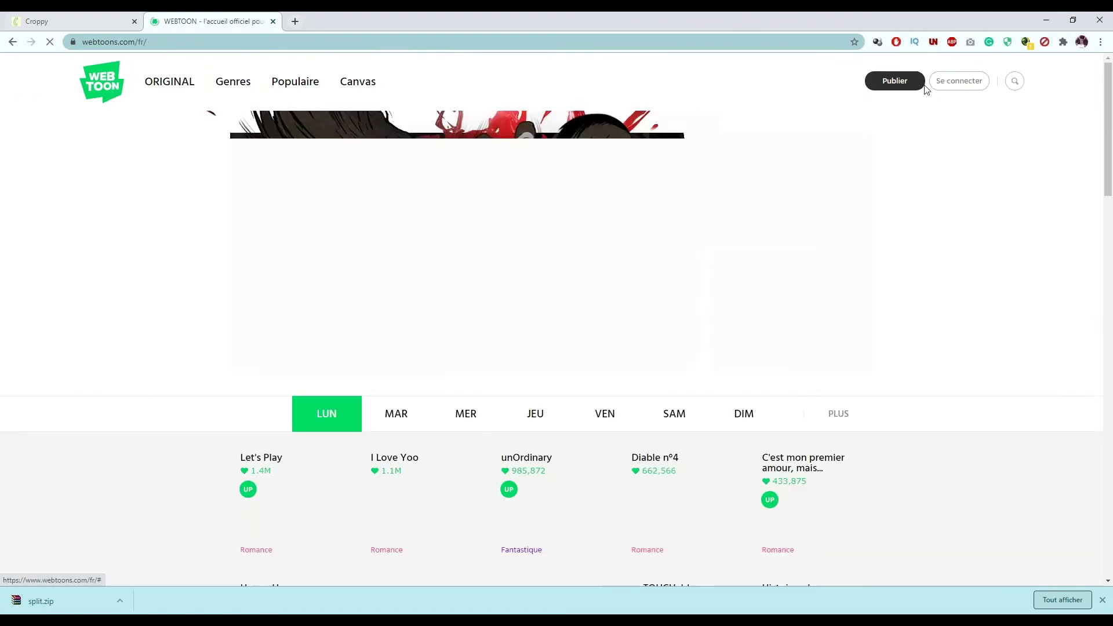
{"action": "left_click", "coordinate": [941, 115]}
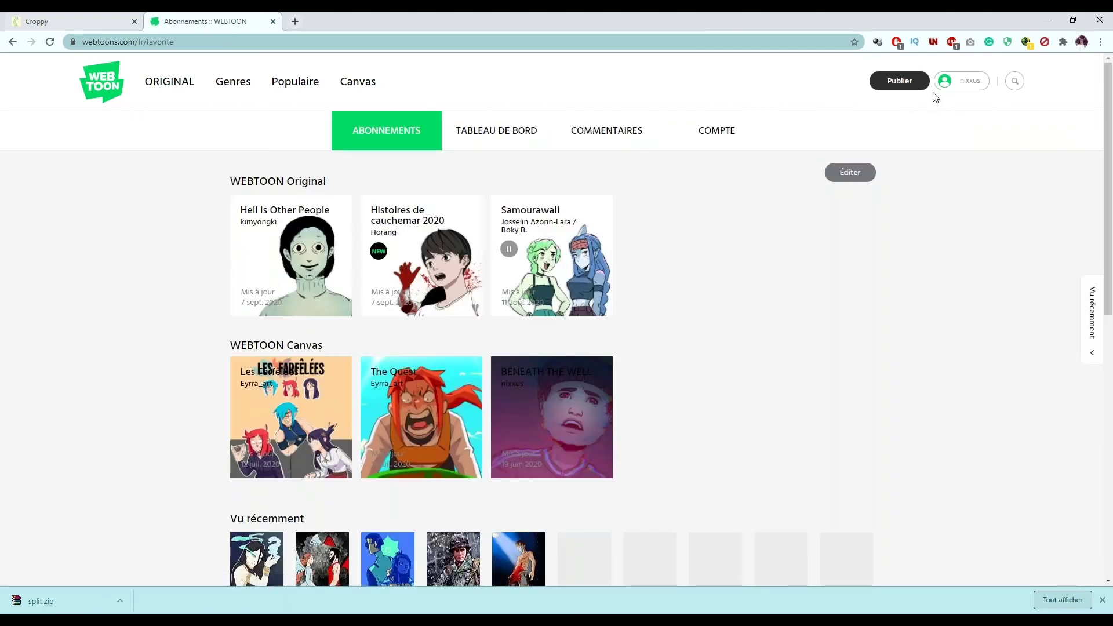
{"action": "mouse_move", "coordinate": [961, 81]}
{"action": "left_click", "coordinate": [943, 117]}
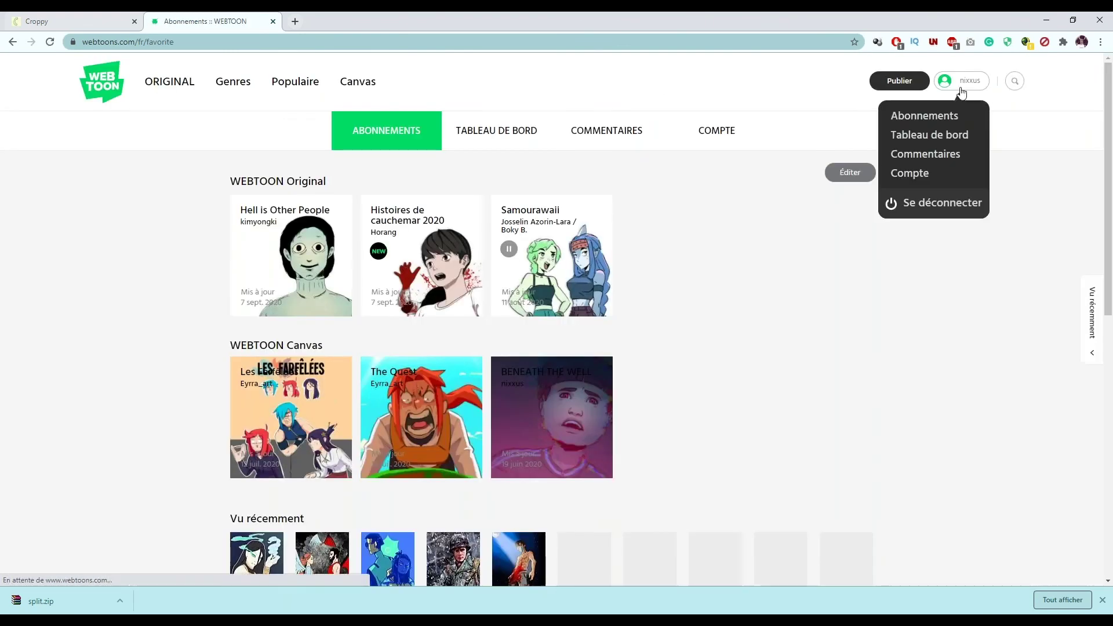
{"action": "left_click", "coordinate": [945, 136]}
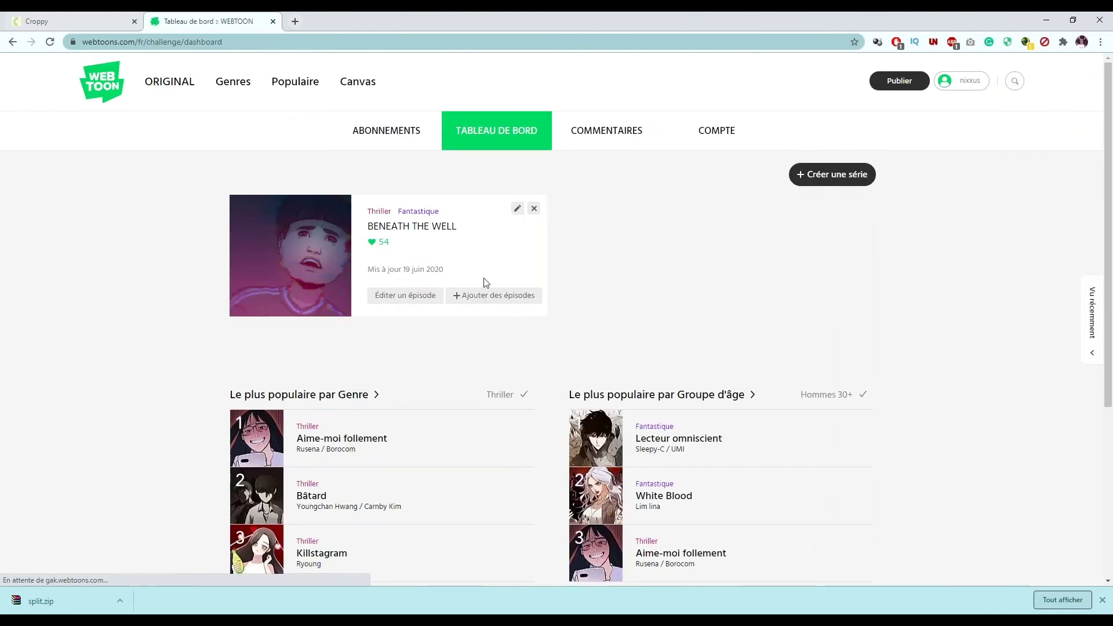
Start adding episode 3 to BENEATH THE WELL.
{"action": "left_click", "coordinate": [527, 295]}
{"action": "left_click_drag", "start_coordinate": [296, 244], "coordinate": [869, 240]}
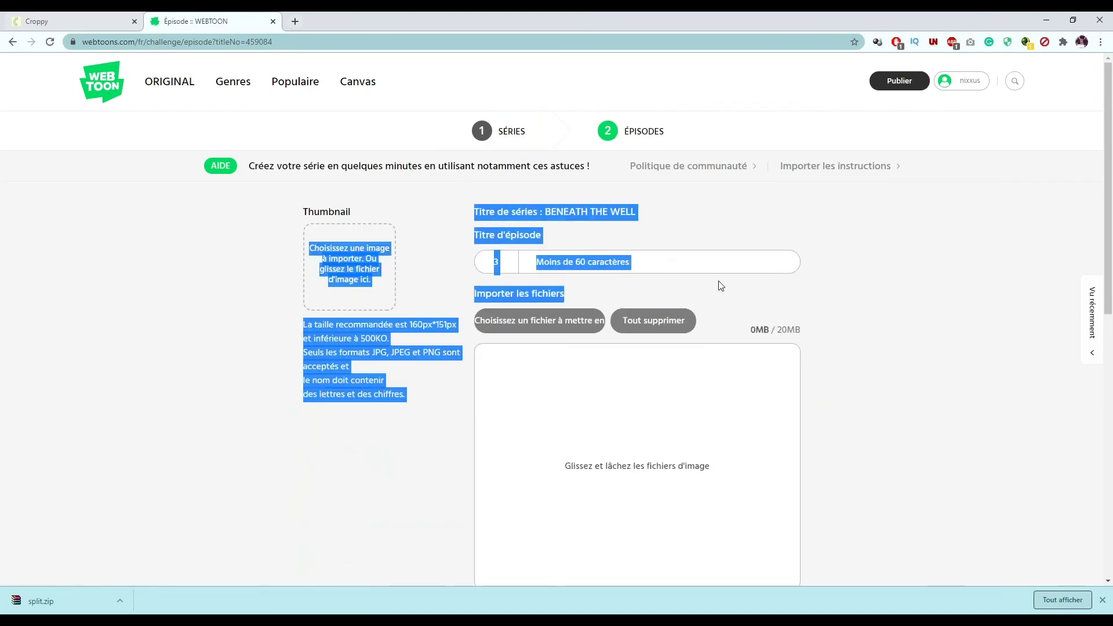
{"action": "left_click", "coordinate": [870, 240]}
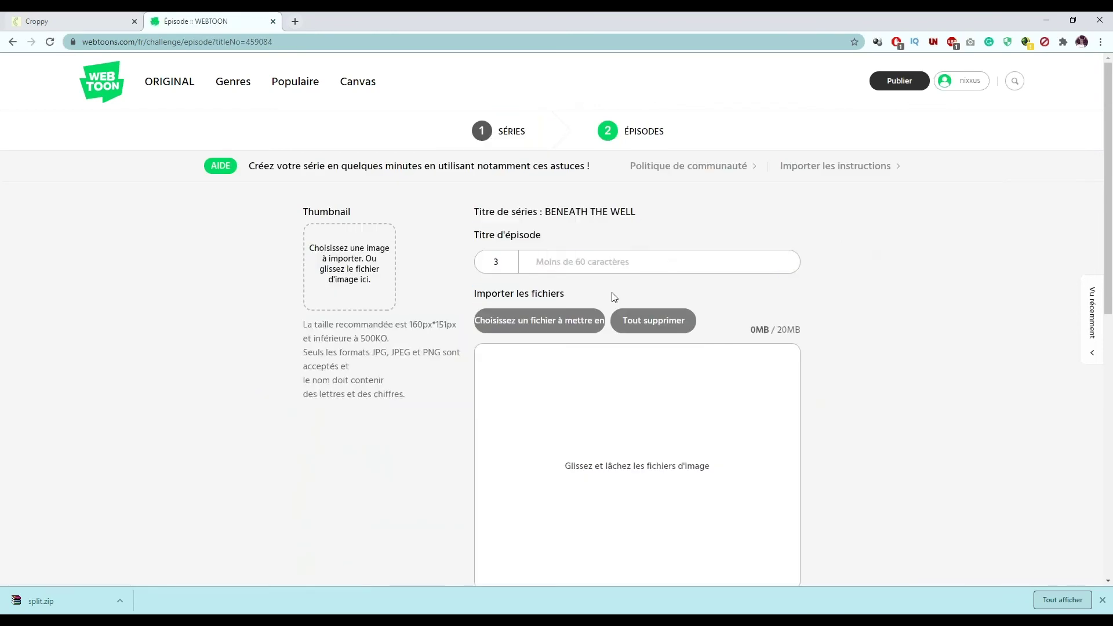
{"action": "scroll", "coordinate": [614, 297], "scroll_direction": "down", "scroll_amount": 3}
{"action": "scroll", "coordinate": [347, 203], "scroll_direction": "up", "scroll_amount": 2}
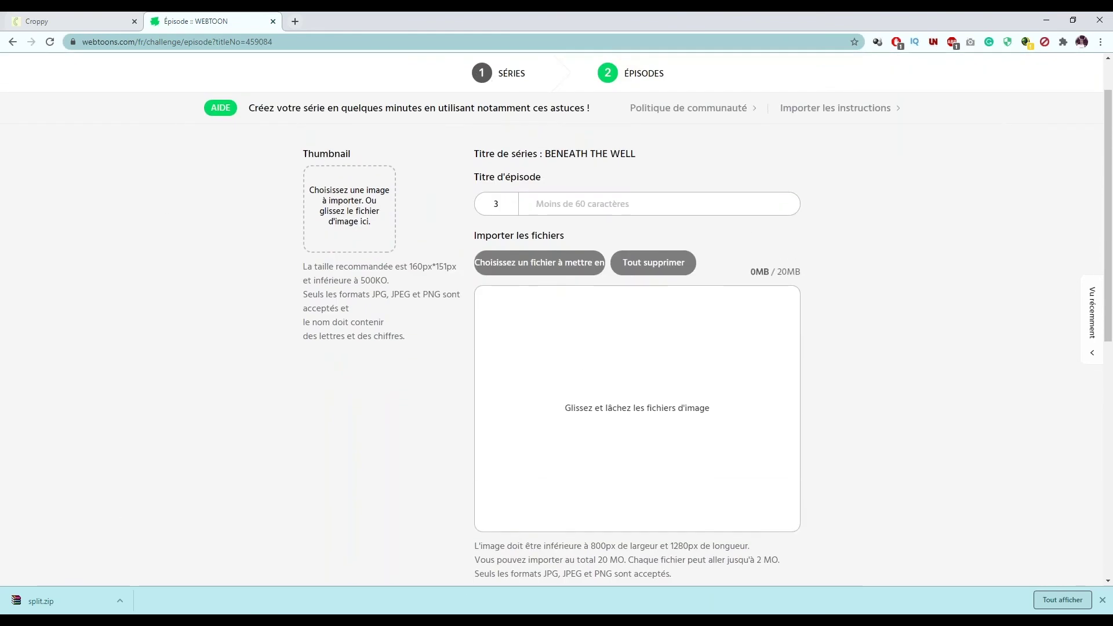
Show Chrome's full downloads list and open the folder containing split.zip.
{"action": "left_click", "coordinate": [1066, 600]}
{"action": "left_click", "coordinate": [435, 184]}
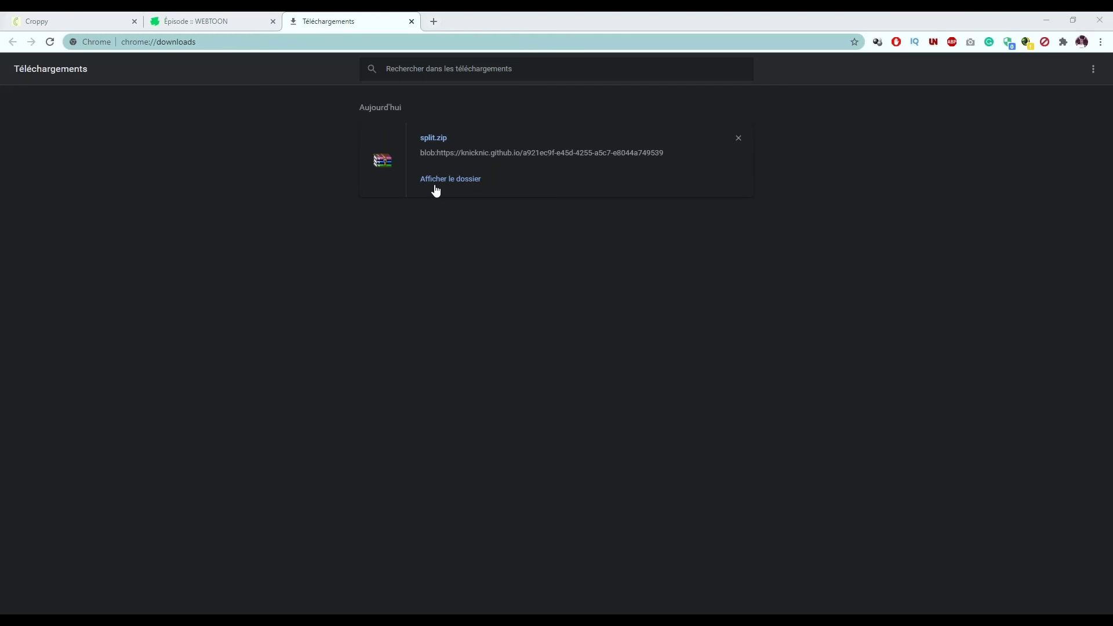
Review Croppy's split BENEATH THE WELL panels, then return to the WEBTOON episode 3 page.
{"action": "key", "text": "ctrl+1"}
{"action": "scroll", "coordinate": [363, 323], "scroll_direction": "down", "scroll_amount": 5}
{"action": "scroll", "coordinate": [363, 323], "scroll_direction": "down", "scroll_amount": 5}
{"action": "scroll", "coordinate": [363, 324], "scroll_direction": "down", "scroll_amount": 4}
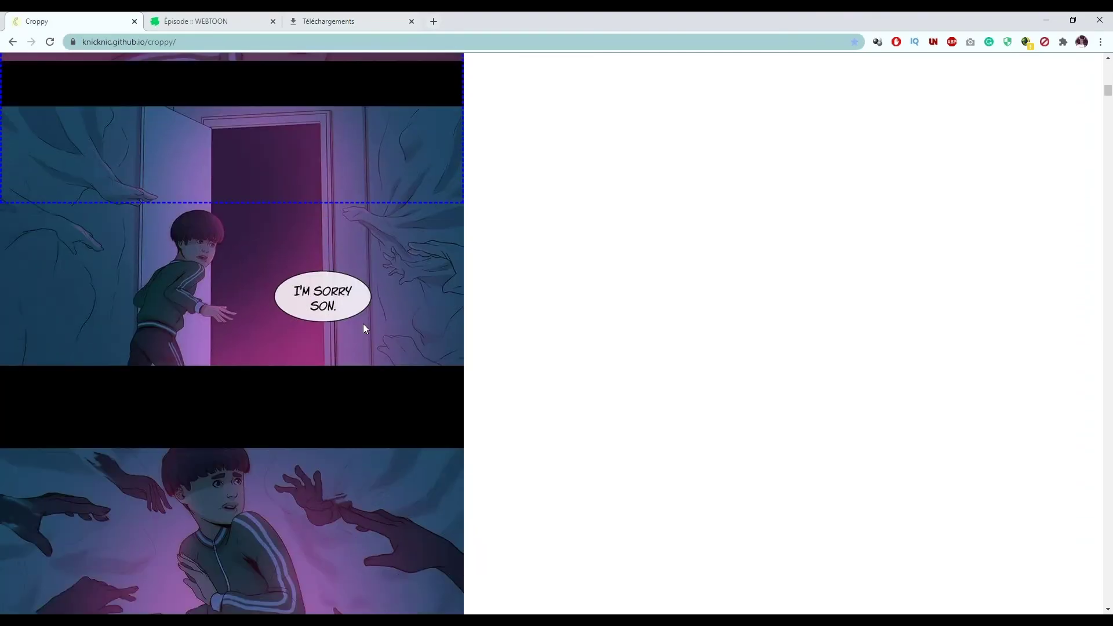
{"action": "scroll", "coordinate": [363, 324], "scroll_direction": "down", "scroll_amount": 6}
{"action": "scroll", "coordinate": [363, 324], "scroll_direction": "down", "scroll_amount": 5}
{"action": "scroll", "coordinate": [362, 323], "scroll_direction": "down", "scroll_amount": 8}
{"action": "scroll", "coordinate": [363, 323], "scroll_direction": "down", "scroll_amount": 5}
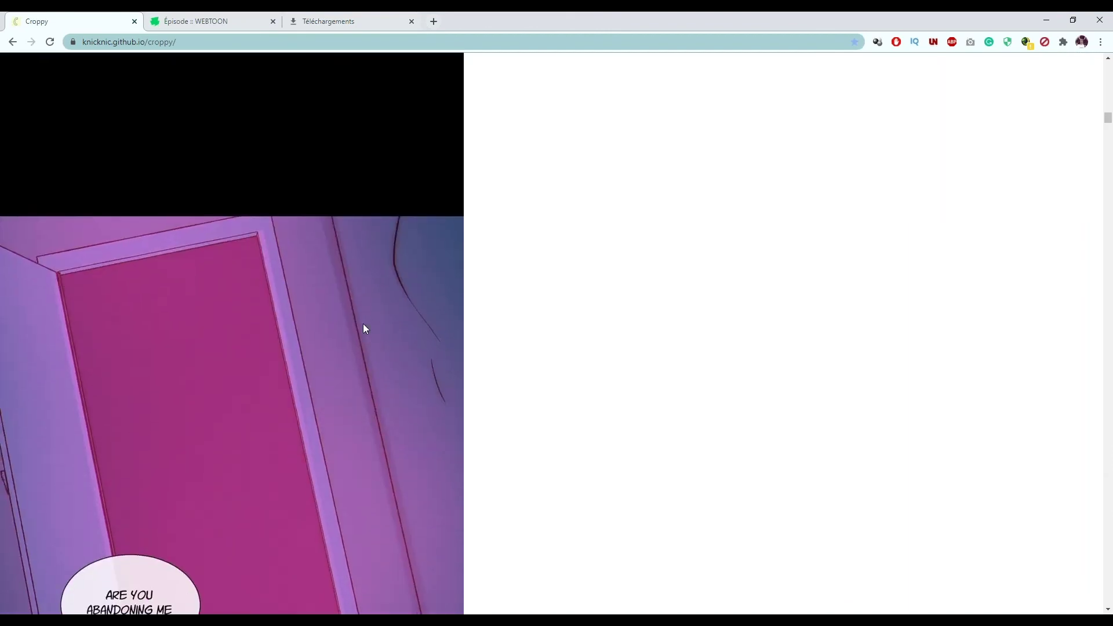
{"action": "scroll", "coordinate": [363, 323], "scroll_direction": "down", "scroll_amount": 6}
{"action": "scroll", "coordinate": [363, 323], "scroll_direction": "down", "scroll_amount": 5}
{"action": "scroll", "coordinate": [274, 377], "scroll_direction": "down", "scroll_amount": 4}
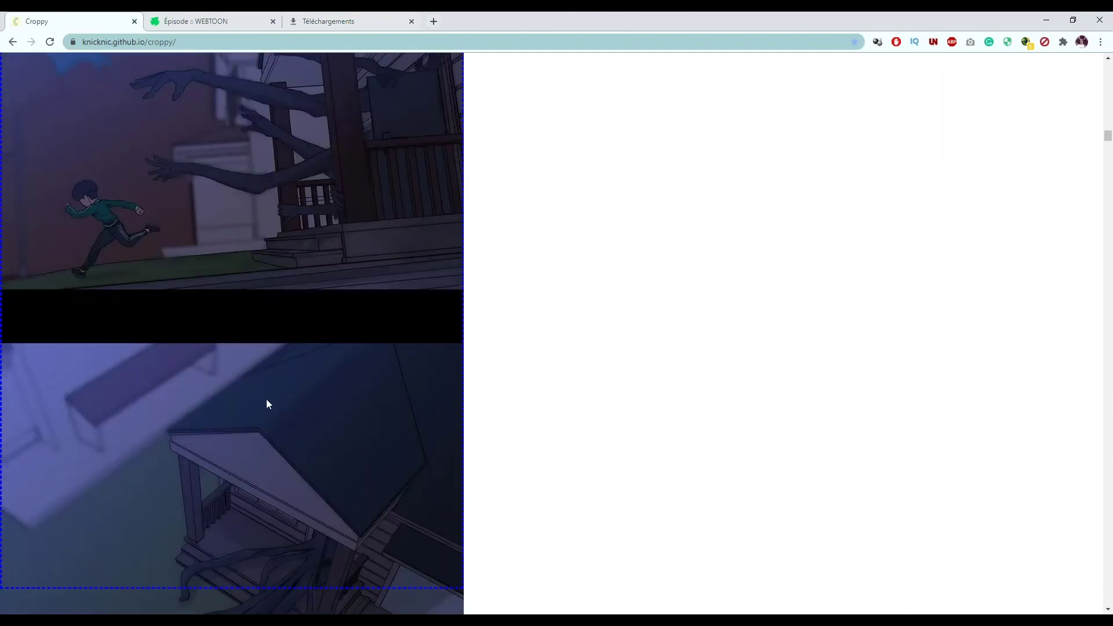
{"action": "scroll", "coordinate": [357, 356], "scroll_direction": "down", "scroll_amount": 4}
{"action": "scroll", "coordinate": [360, 360], "scroll_direction": "down", "scroll_amount": 6}
{"action": "scroll", "coordinate": [367, 373], "scroll_direction": "down", "scroll_amount": 7}
{"action": "scroll", "coordinate": [368, 373], "scroll_direction": "up", "scroll_amount": 10}
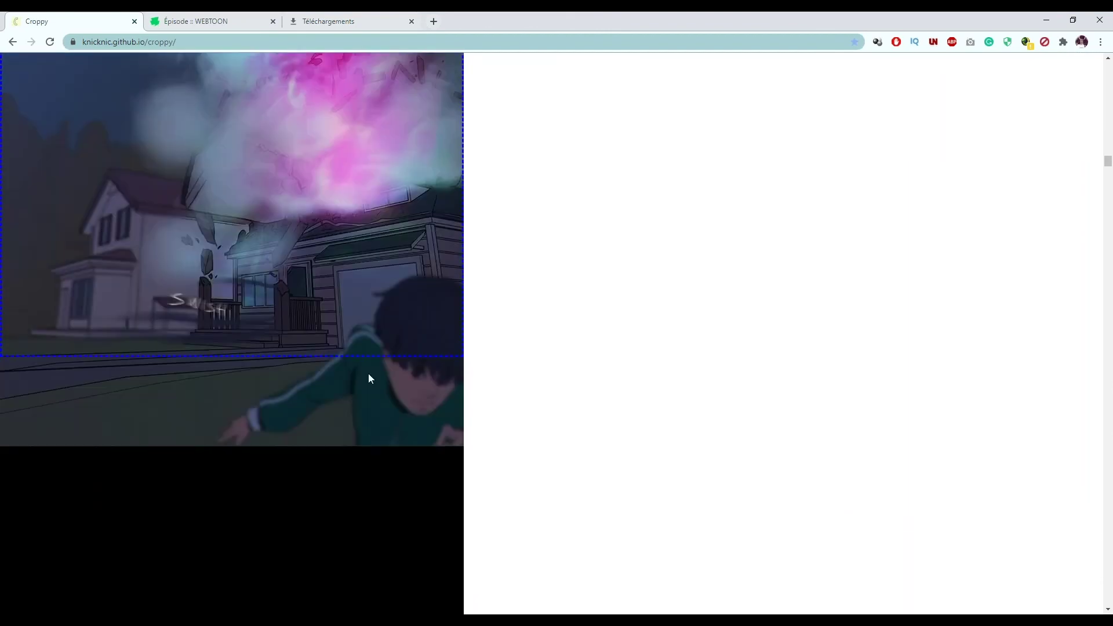
{"action": "key", "text": "ctrl+Tab"}
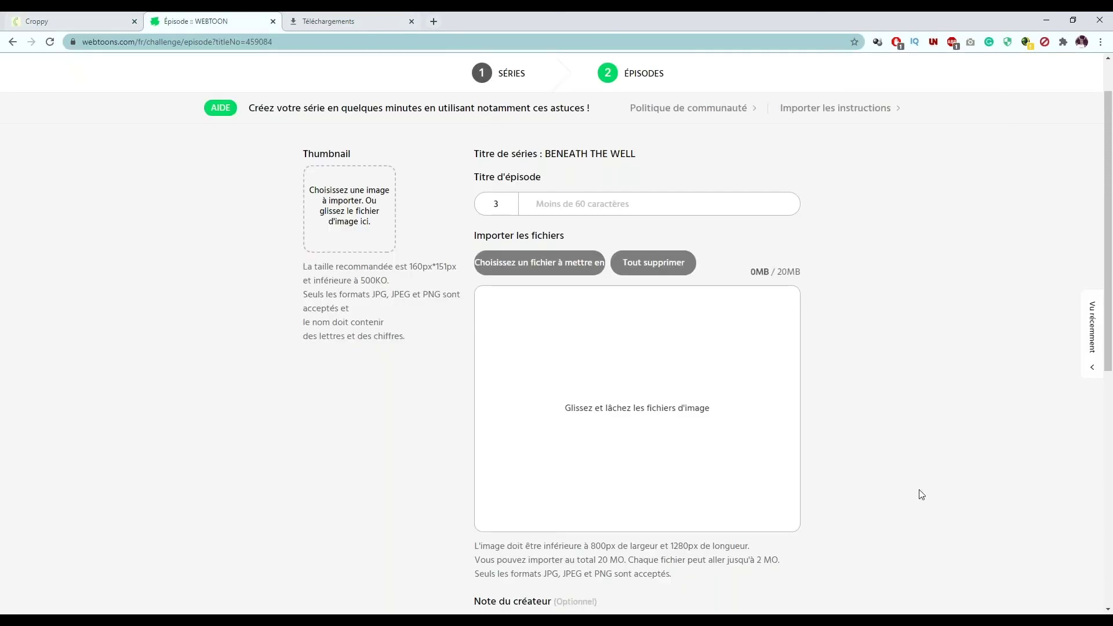
Drag all 51 split JPG files into WEBTOON's image drop area for episode 3.
{"action": "key", "text": "alt+Tab"}
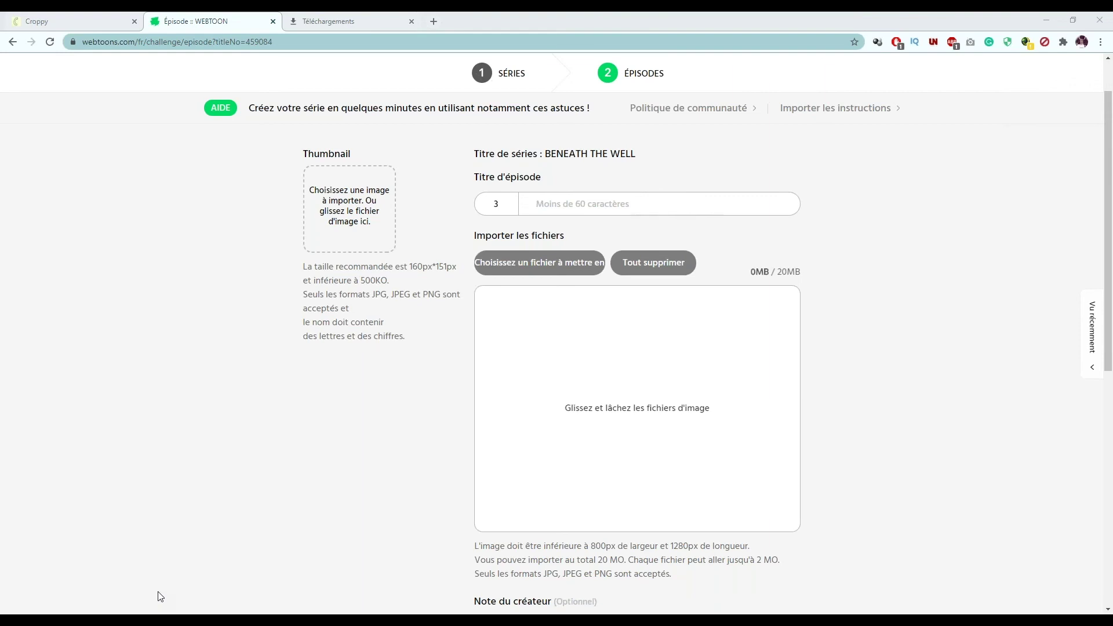
{"action": "left_click_drag", "start_coordinate": [160, 596], "coordinate": [673, 329]}
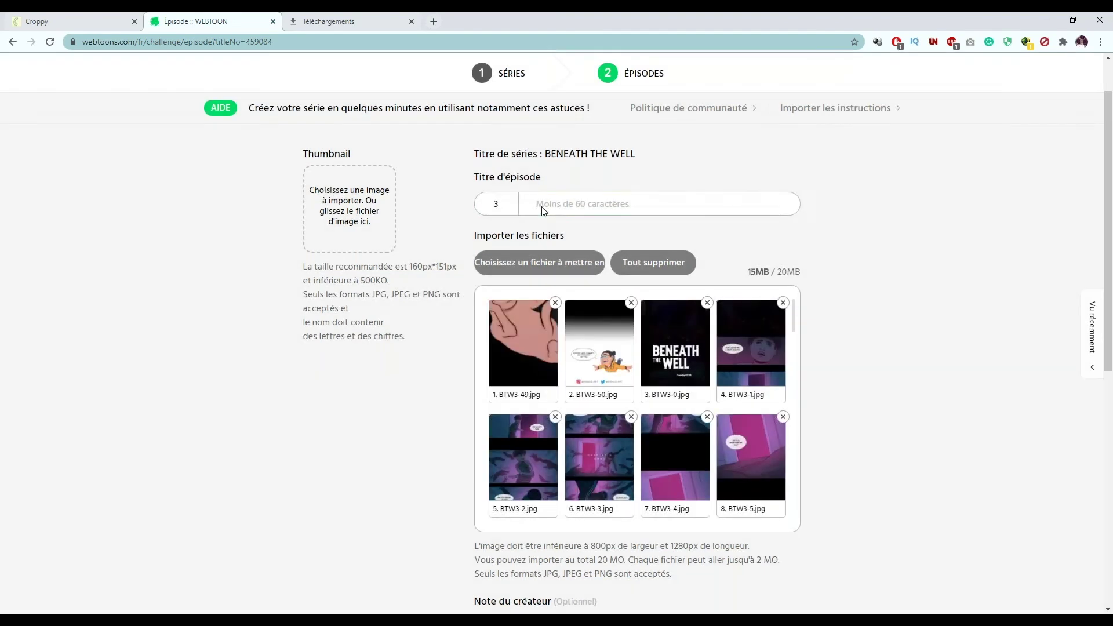
{"action": "left_click", "coordinate": [542, 207]}
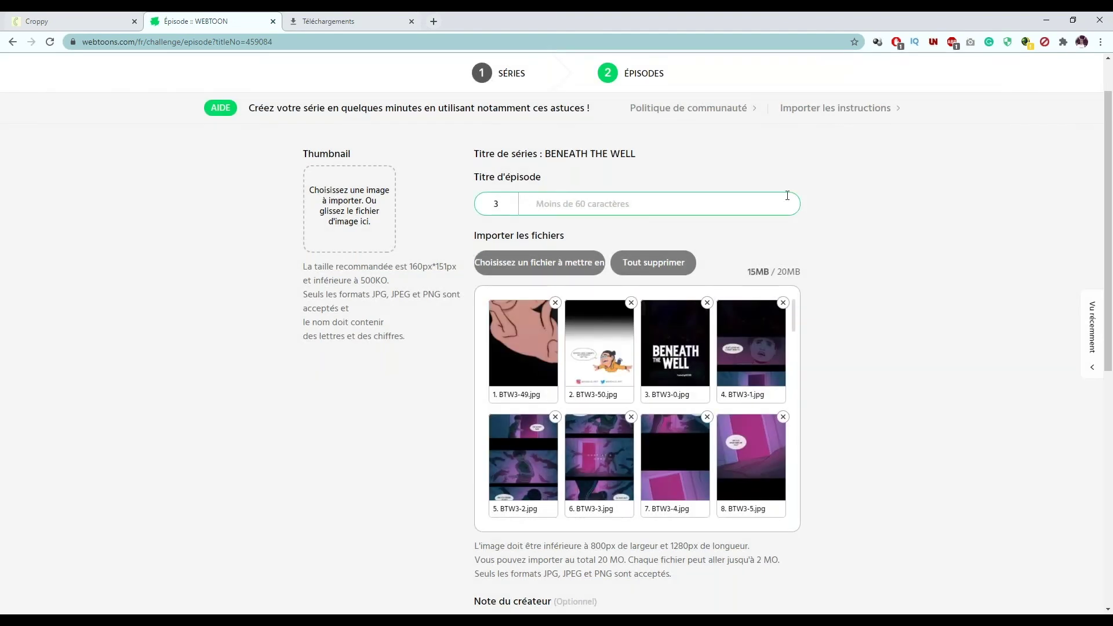
Check the 51 uploaded BTW3 panels (15 MB total) in the episode form.
{"action": "scroll", "coordinate": [891, 276], "scroll_direction": "down", "scroll_amount": 2}
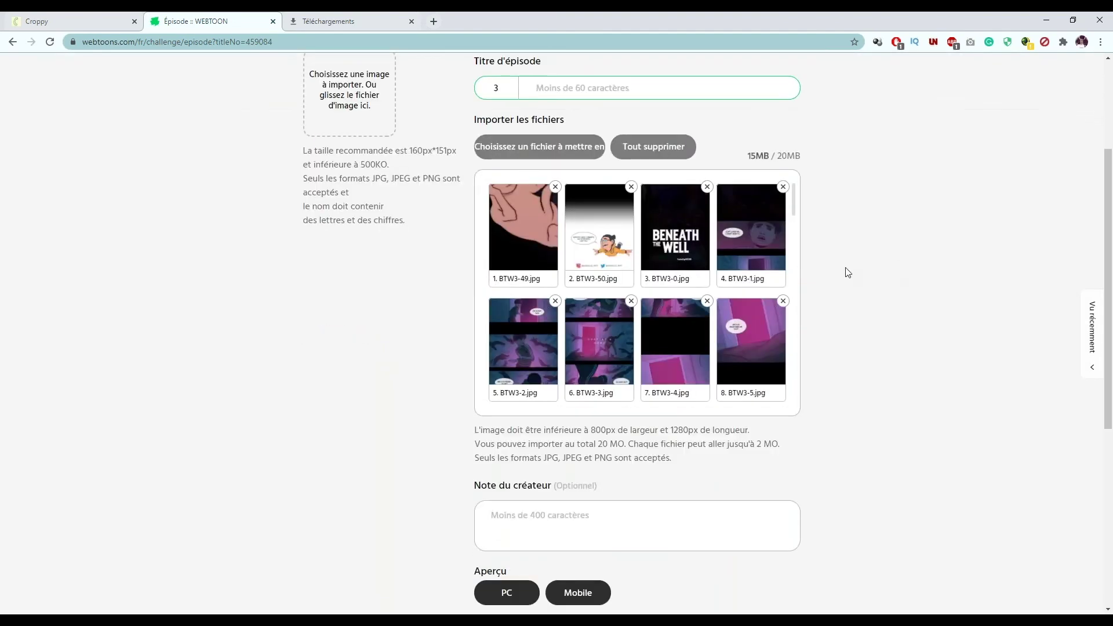
{"action": "scroll", "coordinate": [845, 270], "scroll_direction": "down", "scroll_amount": 2}
{"action": "scroll", "coordinate": [845, 271], "scroll_direction": "up", "scroll_amount": 2}
{"action": "scroll", "coordinate": [745, 266], "scroll_direction": "down", "scroll_amount": 5}
{"action": "scroll", "coordinate": [745, 266], "scroll_direction": "down", "scroll_amount": 3}
{"action": "scroll", "coordinate": [783, 266], "scroll_direction": "down", "scroll_amount": 3}
{"action": "scroll", "coordinate": [822, 266], "scroll_direction": "down", "scroll_amount": 6}
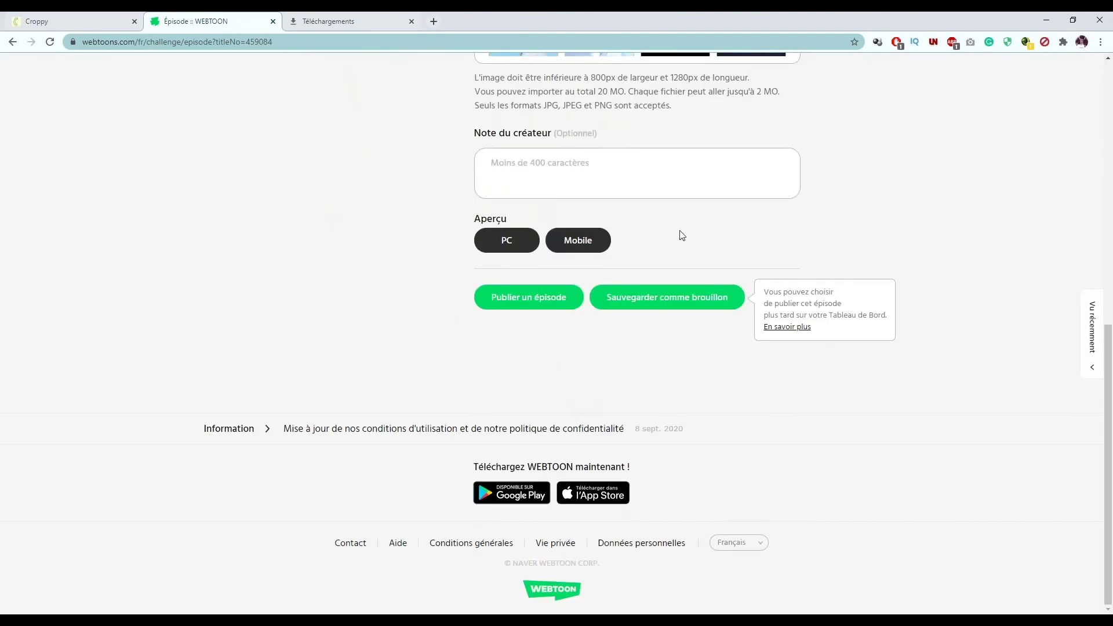
{"action": "scroll", "coordinate": [673, 272], "scroll_direction": "up", "scroll_amount": 3}
{"action": "scroll", "coordinate": [664, 277], "scroll_direction": "up", "scroll_amount": 3}
{"action": "scroll", "coordinate": [667, 278], "scroll_direction": "up", "scroll_amount": 3}
{"action": "scroll", "coordinate": [673, 280], "scroll_direction": "up", "scroll_amount": 4}
{"action": "scroll", "coordinate": [681, 284], "scroll_direction": "up", "scroll_amount": 4}
{"action": "scroll", "coordinate": [690, 287], "scroll_direction": "up", "scroll_amount": 3}
{"action": "scroll", "coordinate": [831, 313], "scroll_direction": "down", "scroll_amount": 2}
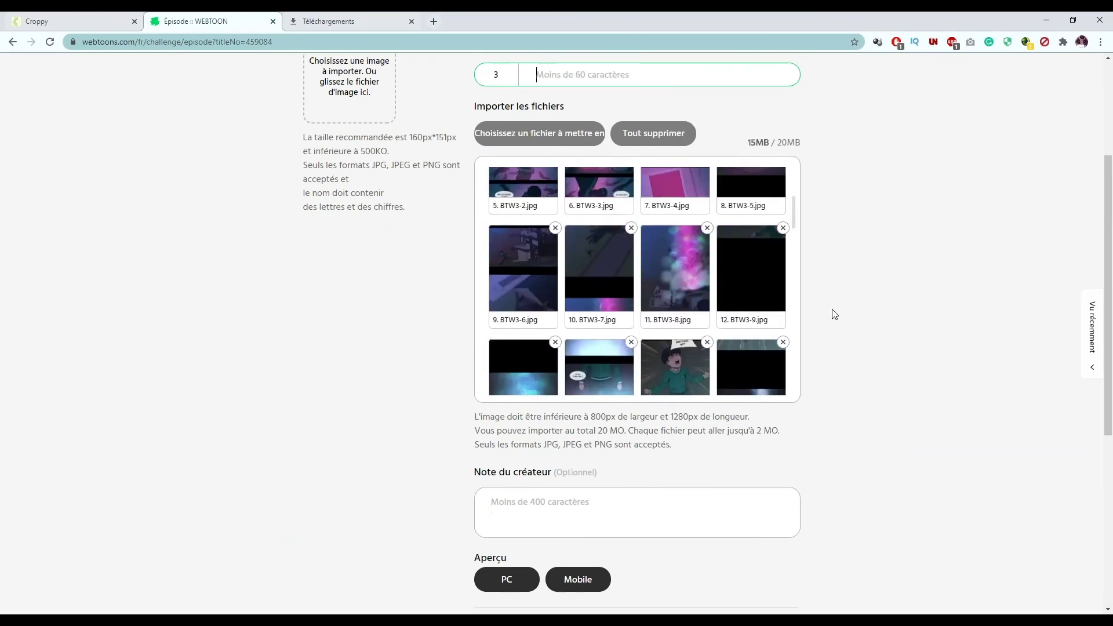
{"action": "left_click", "coordinate": [508, 476]}
{"action": "left_click_drag", "start_coordinate": [568, 24], "coordinate": [344, 49]}
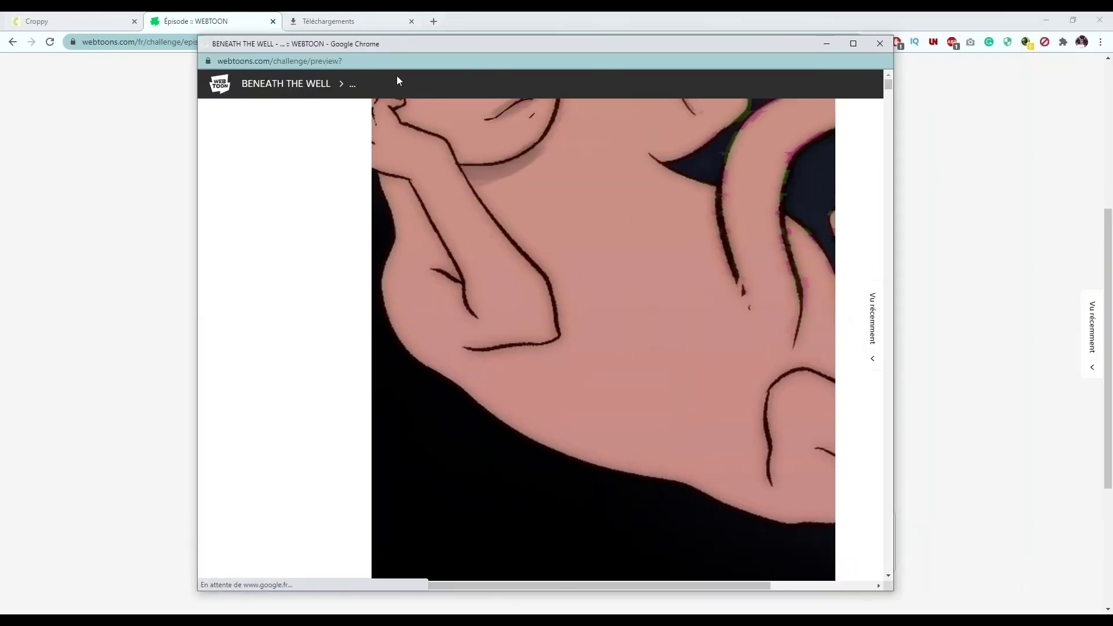
{"action": "mouse_move", "coordinate": [888, 88]}
{"action": "left_mouse_down"}
{"action": "mouse_move", "coordinate": [888, 121]}
{"action": "mouse_move", "coordinate": [886, 81]}
{"action": "left_mouse_up"}
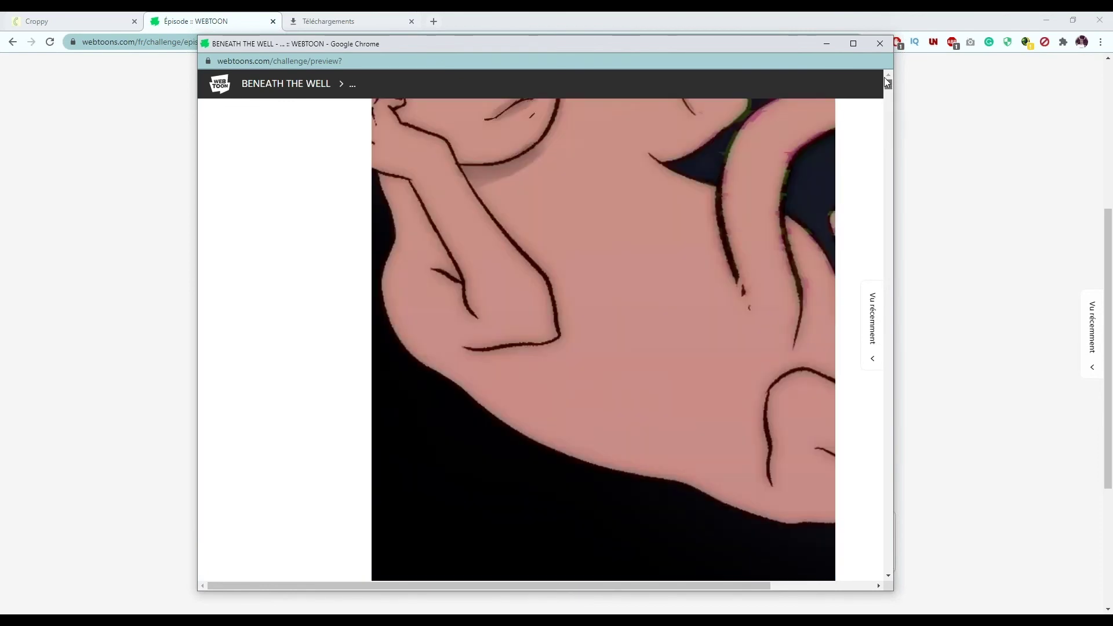
{"action": "scroll", "coordinate": [742, 211], "scroll_direction": "down", "scroll_amount": 4}
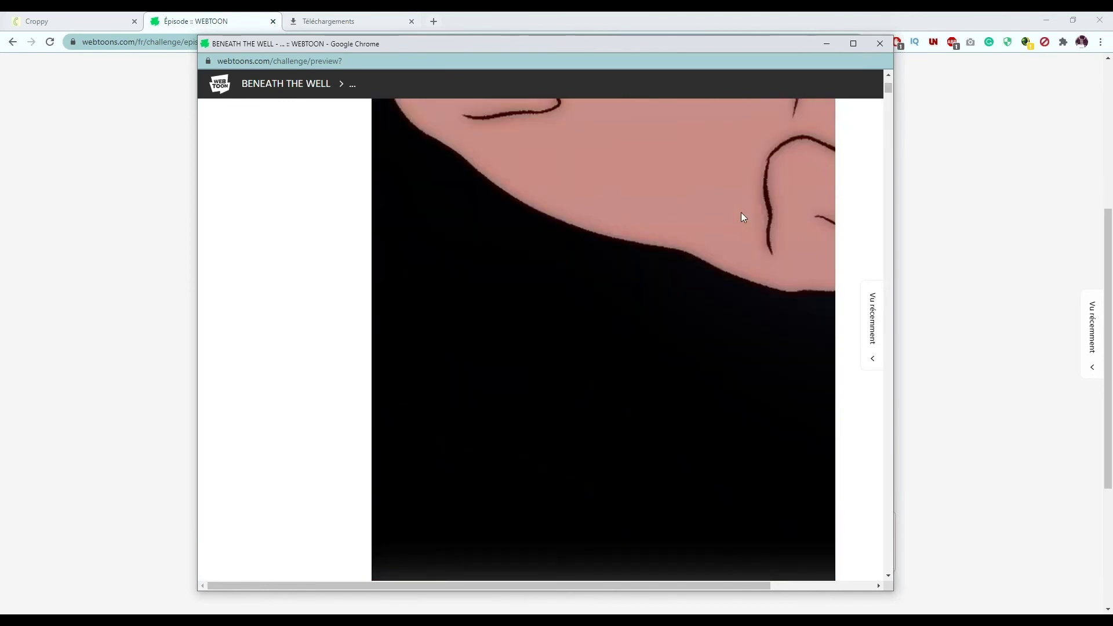
{"action": "scroll", "coordinate": [742, 212], "scroll_direction": "down", "scroll_amount": 5}
{"action": "scroll", "coordinate": [741, 212], "scroll_direction": "down", "scroll_amount": 5}
{"action": "scroll", "coordinate": [742, 212], "scroll_direction": "down", "scroll_amount": 5}
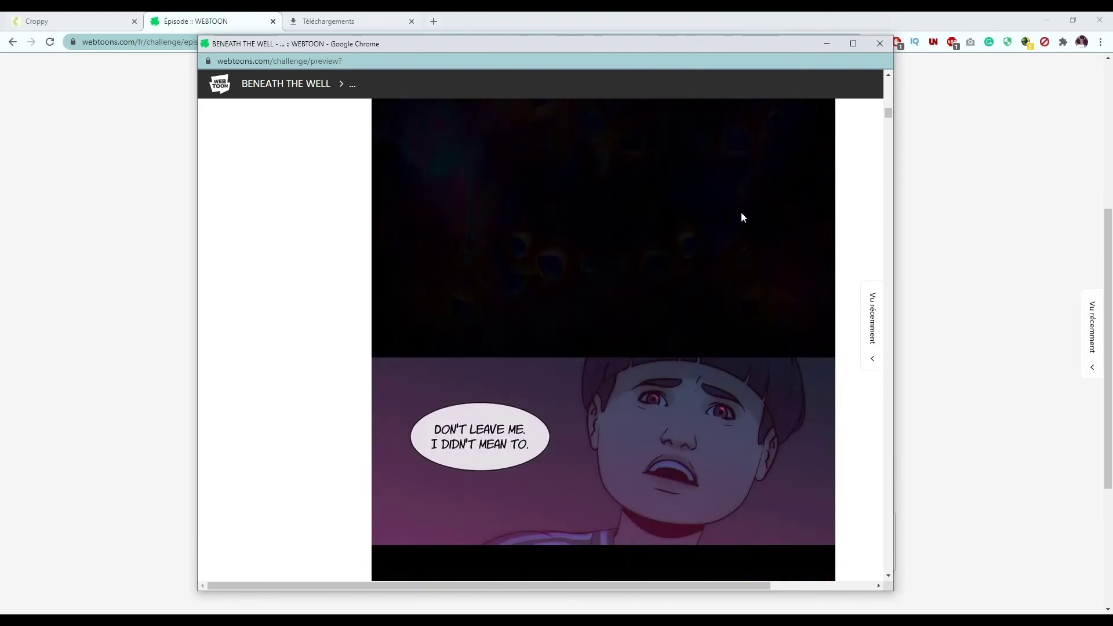
{"action": "scroll", "coordinate": [741, 212], "scroll_direction": "down", "scroll_amount": 5}
{"action": "scroll", "coordinate": [744, 215], "scroll_direction": "down", "scroll_amount": 5}
{"action": "scroll", "coordinate": [744, 216], "scroll_direction": "down", "scroll_amount": 5}
{"action": "scroll", "coordinate": [744, 216], "scroll_direction": "down", "scroll_amount": 5}
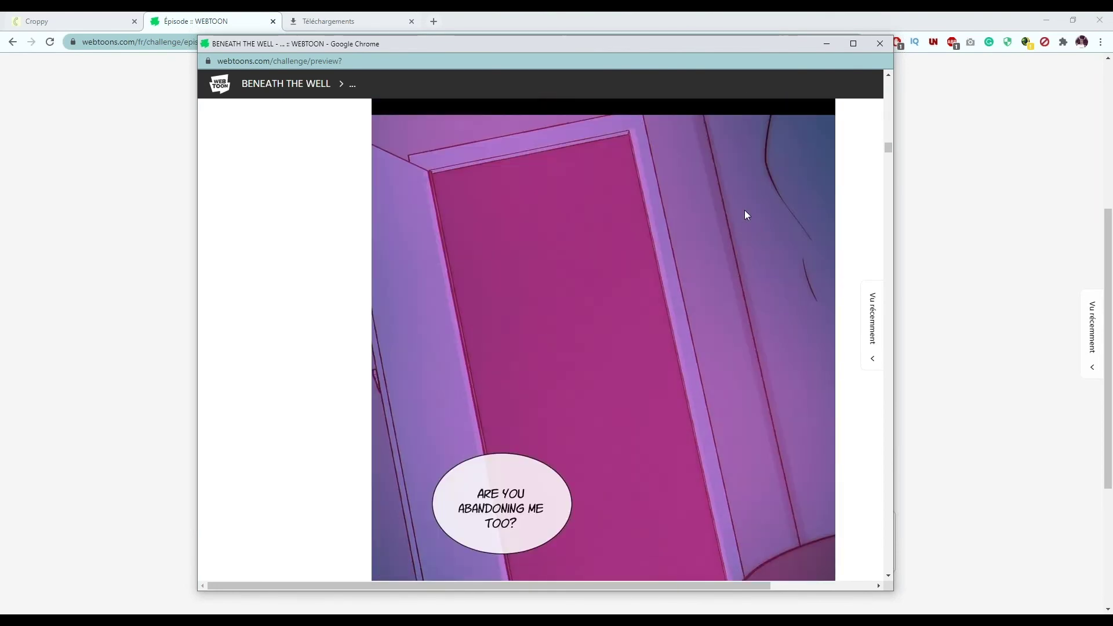
{"action": "scroll", "coordinate": [745, 216], "scroll_direction": "down", "scroll_amount": 5}
{"action": "scroll", "coordinate": [744, 211], "scroll_direction": "down", "scroll_amount": 5}
{"action": "scroll", "coordinate": [744, 211], "scroll_direction": "down", "scroll_amount": 5}
{"action": "scroll", "coordinate": [744, 211], "scroll_direction": "down", "scroll_amount": 5}
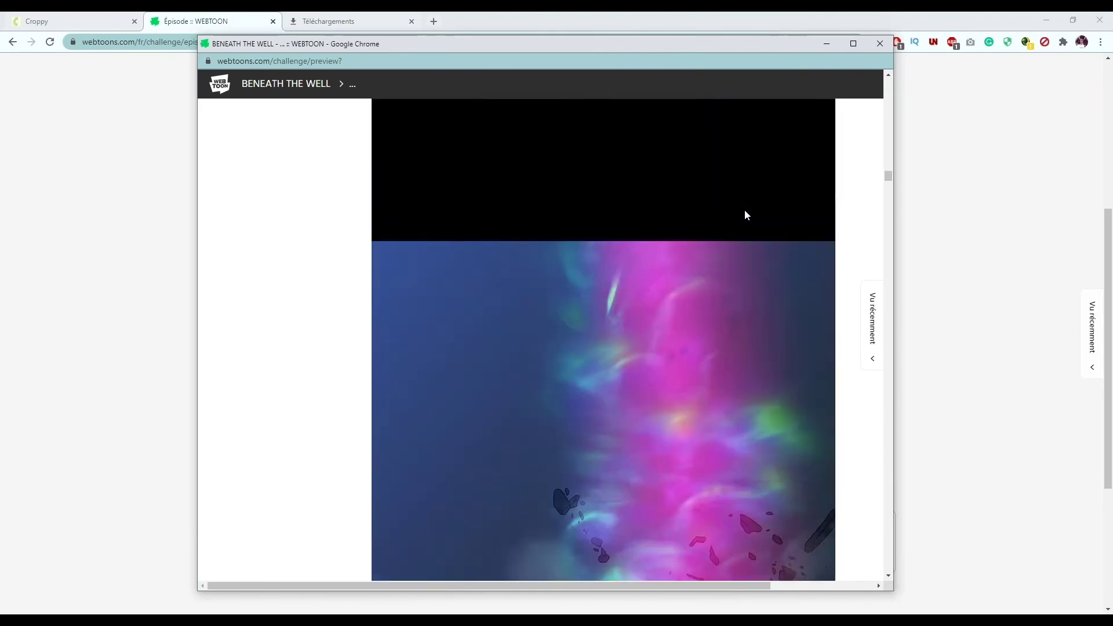
{"action": "scroll", "coordinate": [745, 211], "scroll_direction": "down", "scroll_amount": 5}
{"action": "scroll", "coordinate": [744, 210], "scroll_direction": "down", "scroll_amount": 5}
{"action": "scroll", "coordinate": [744, 210], "scroll_direction": "down", "scroll_amount": 5}
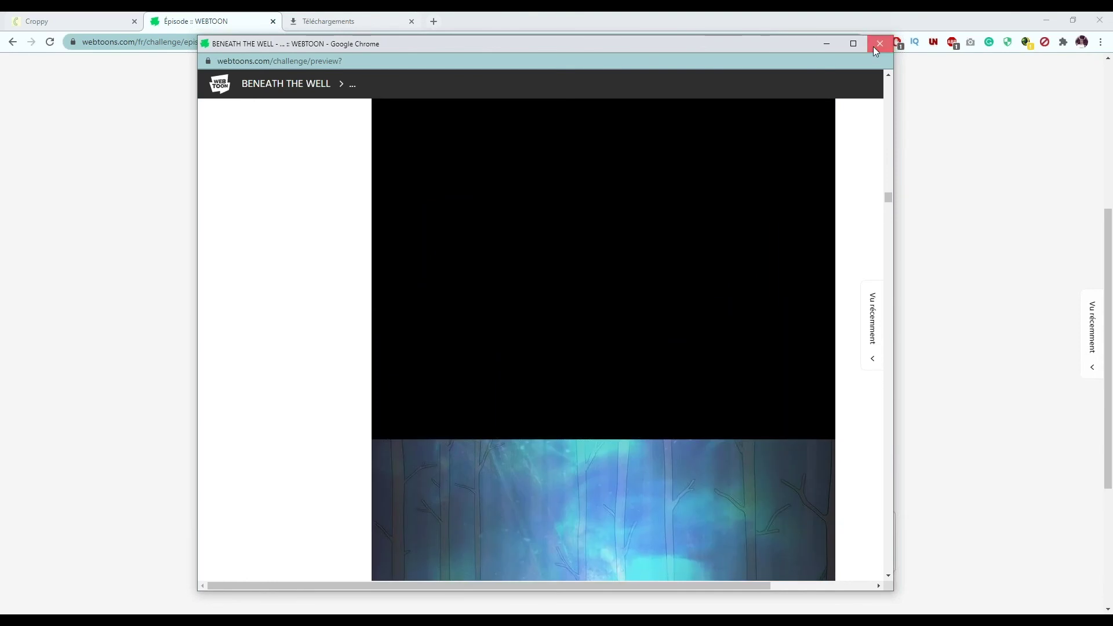
{"action": "left_click", "coordinate": [879, 43]}
{"action": "scroll", "coordinate": [877, 241], "scroll_direction": "up", "scroll_amount": 4}
Drag BTW3-49 out of the first slot partway down the thumbnail grid.
{"action": "mouse_move", "coordinate": [521, 325]}
{"action": "left_mouse_down"}
{"action": "mouse_move", "coordinate": [694, 416]}
{"action": "mouse_move", "coordinate": [743, 462]}
{"action": "mouse_move", "coordinate": [733, 454]}
{"action": "left_mouse_up"}
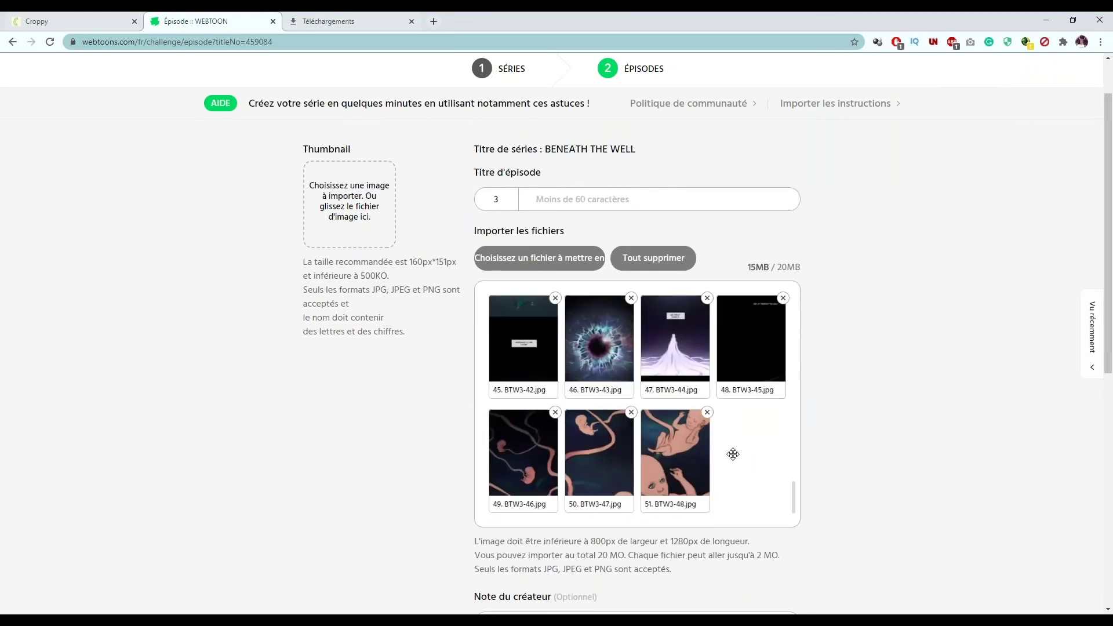
{"action": "scroll", "coordinate": [733, 453], "scroll_direction": "up", "scroll_amount": 10}
{"action": "scroll", "coordinate": [683, 417], "scroll_direction": "up", "scroll_amount": 10}
{"action": "scroll", "coordinate": [637, 377], "scroll_direction": "up", "scroll_amount": 10}
{"action": "mouse_move", "coordinate": [530, 339]}
{"action": "left_mouse_down"}
{"action": "mouse_move", "coordinate": [716, 429]}
{"action": "mouse_move", "coordinate": [683, 458]}
{"action": "mouse_move", "coordinate": [720, 460]}
{"action": "mouse_move", "coordinate": [720, 350]}
{"action": "left_mouse_up"}
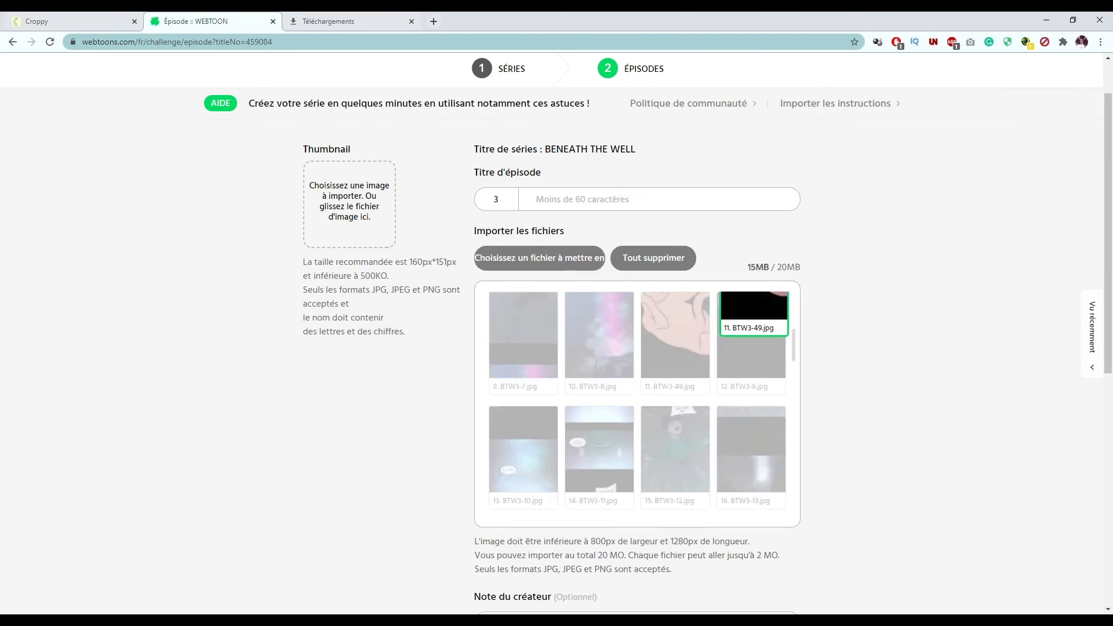
{"action": "left_click_drag", "start_coordinate": [753, 313], "coordinate": [675, 414]}
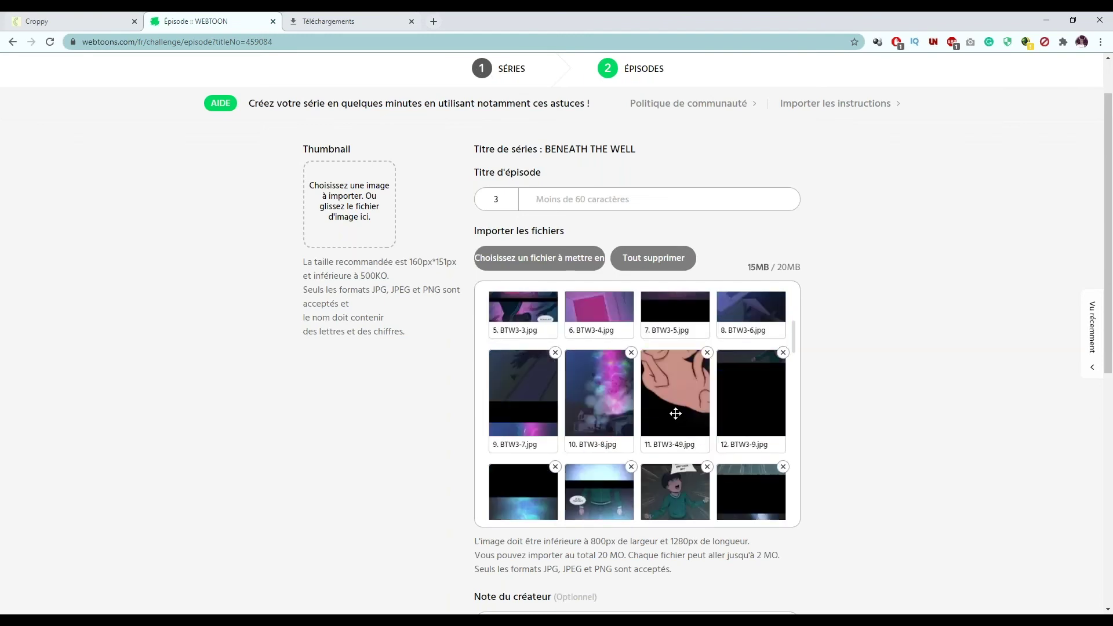
{"action": "mouse_move", "coordinate": [676, 413]}
{"action": "left_mouse_down"}
{"action": "mouse_move", "coordinate": [679, 320]}
{"action": "mouse_move", "coordinate": [710, 485]}
{"action": "left_mouse_up"}
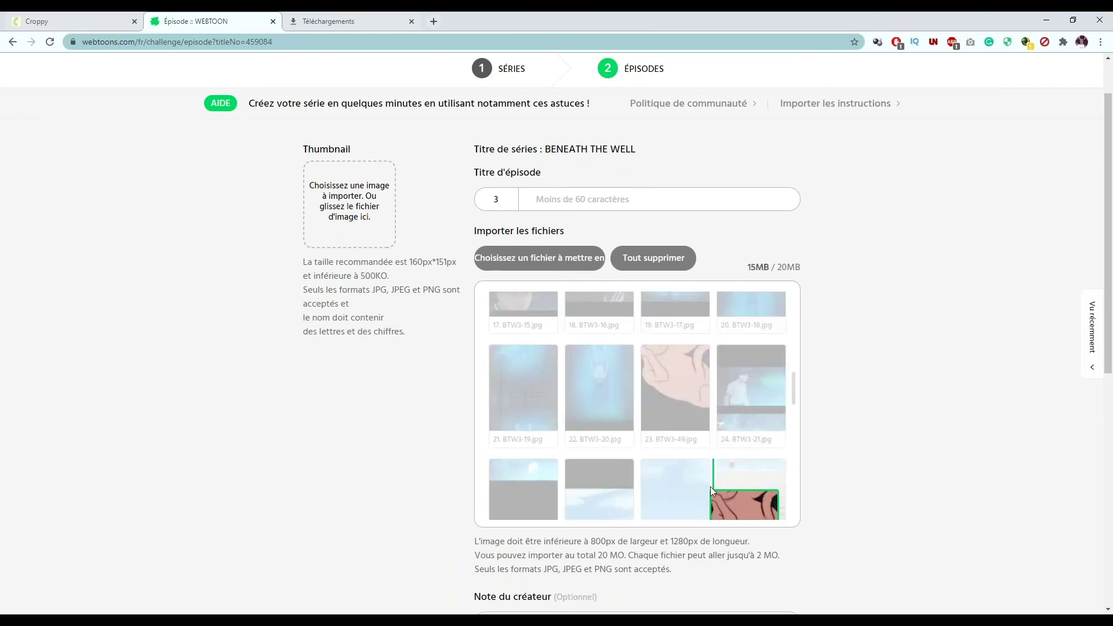
Place BTW3-49 in the last slot, after BTW3-48.
{"action": "mouse_move", "coordinate": [711, 486]}
{"action": "left_mouse_down"}
{"action": "mouse_move", "coordinate": [721, 489]}
{"action": "mouse_move", "coordinate": [713, 449]}
{"action": "left_mouse_up"}
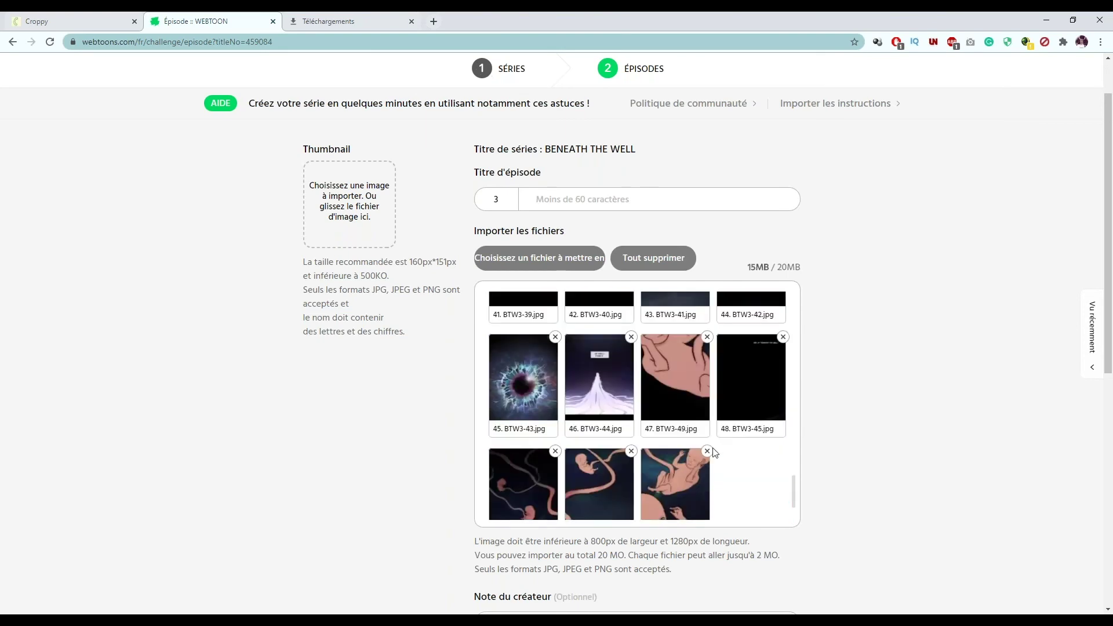
{"action": "left_click_drag", "start_coordinate": [675, 383], "coordinate": [701, 458]}
{"action": "scroll", "coordinate": [700, 462], "scroll_direction": "down", "scroll_amount": 1}
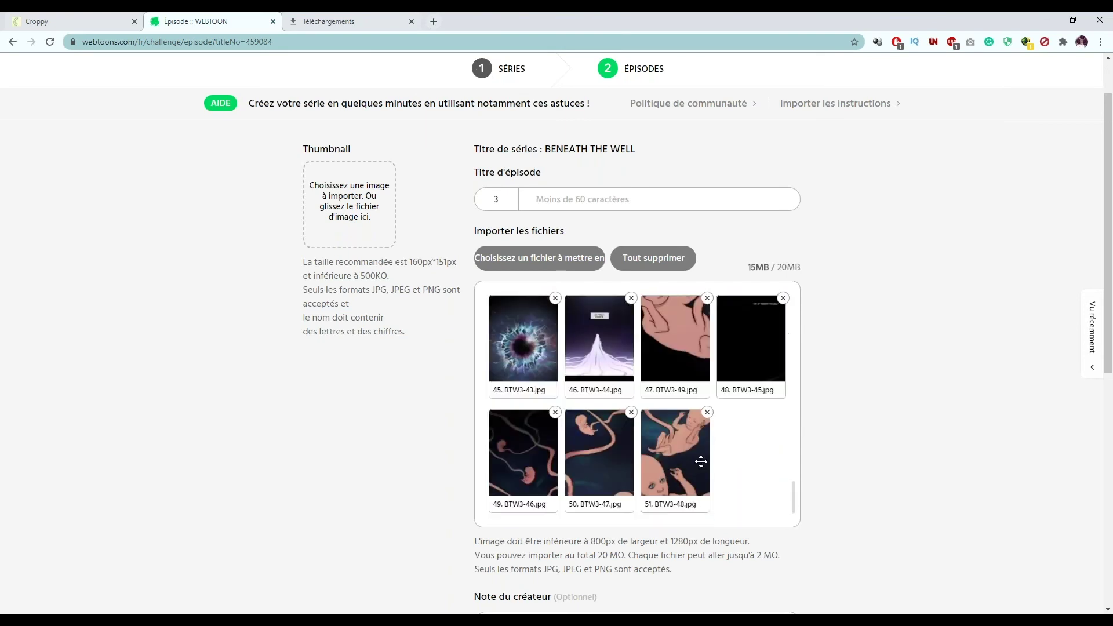
{"action": "left_click_drag", "start_coordinate": [681, 325], "coordinate": [705, 460]}
{"action": "left_click_drag", "start_coordinate": [684, 377], "coordinate": [691, 477]}
{"action": "left_click_drag", "start_coordinate": [666, 376], "coordinate": [713, 457]}
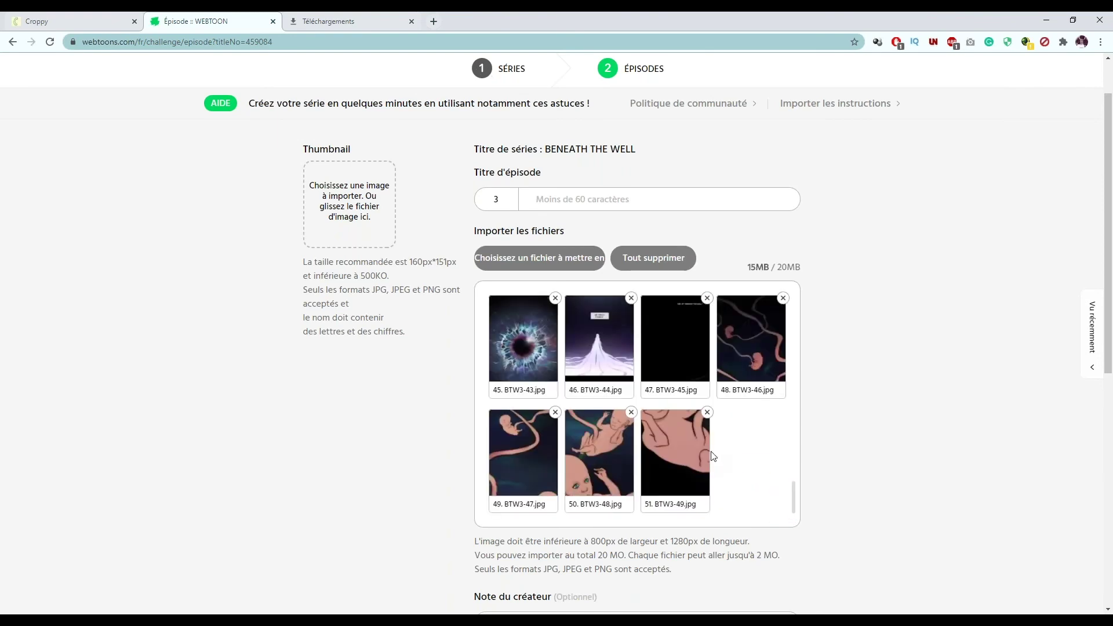
{"action": "scroll", "coordinate": [695, 461], "scroll_direction": "up", "scroll_amount": 3}
{"action": "scroll", "coordinate": [650, 462], "scroll_direction": "up", "scroll_amount": 10}
{"action": "scroll", "coordinate": [650, 462], "scroll_direction": "up", "scroll_amount": 10}
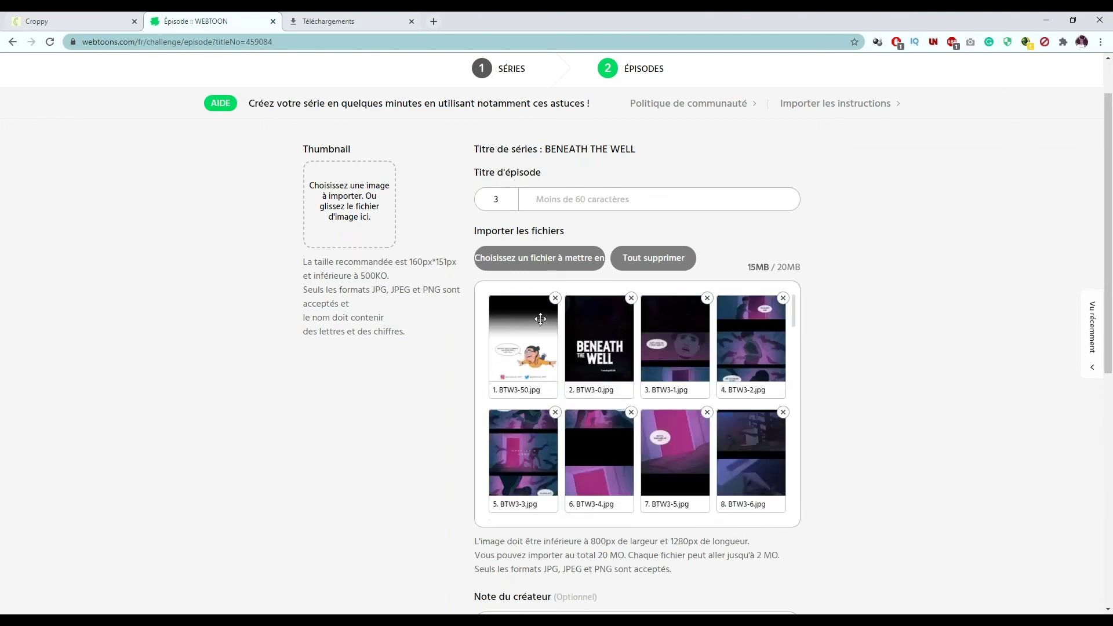
Delete BTW3-50 so the episode starts on the BENEATH THE WELL title image.
{"action": "left_click", "coordinate": [554, 299]}
{"action": "scroll", "coordinate": [556, 313], "scroll_direction": "down", "scroll_amount": 5}
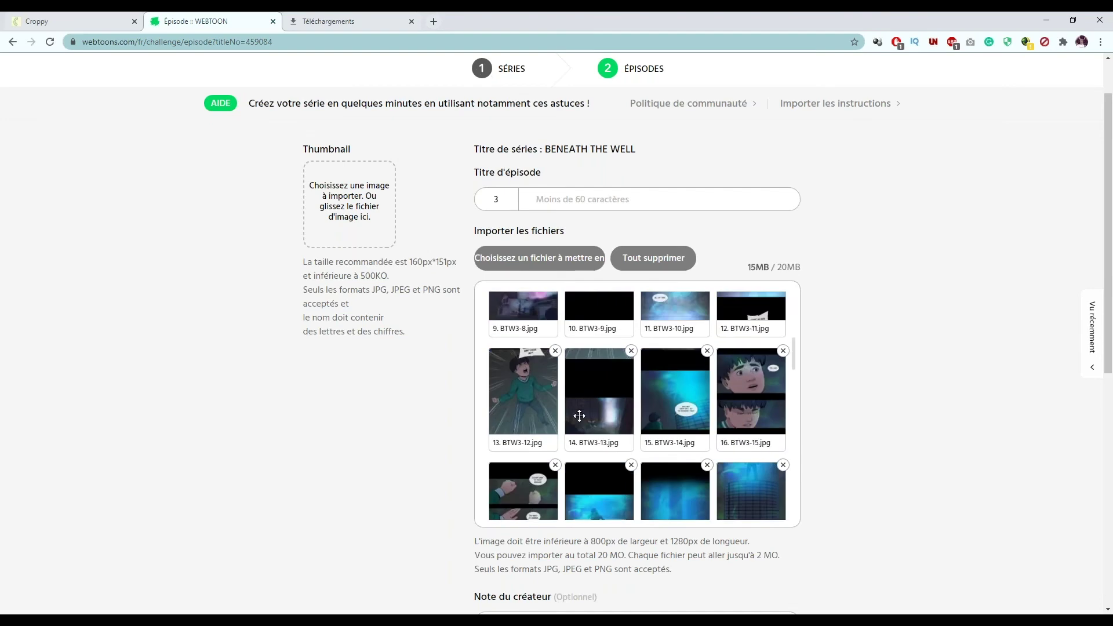
{"action": "scroll", "coordinate": [556, 406], "scroll_direction": "down", "scroll_amount": 5}
Preview the reordered episode in PC view, scroll through it, and close the preview.
{"action": "left_click", "coordinate": [514, 473]}
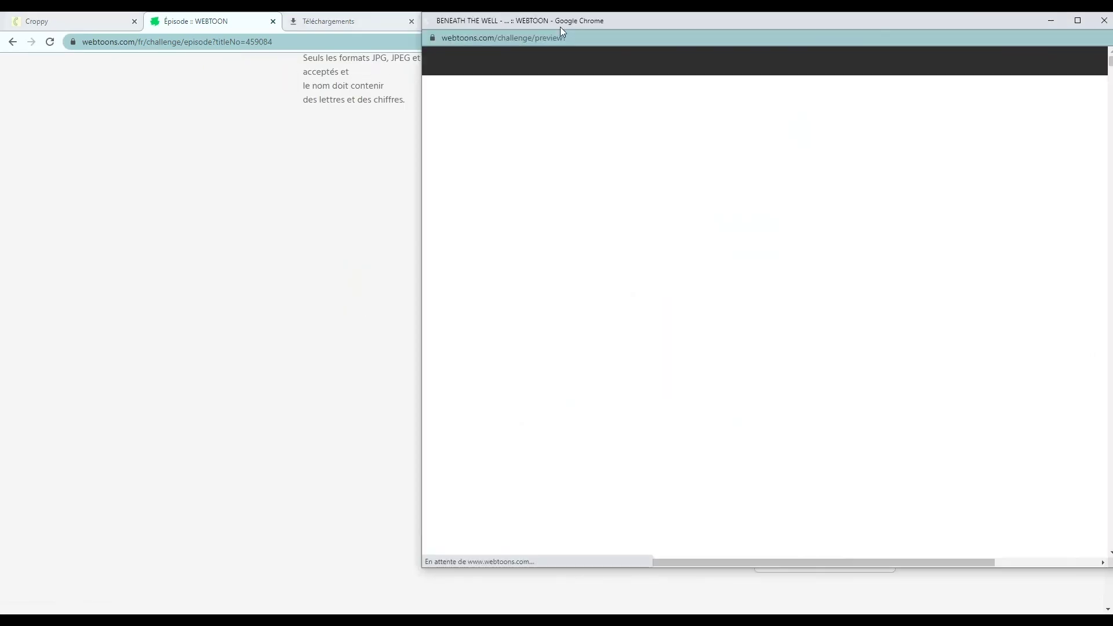
{"action": "left_click_drag", "start_coordinate": [560, 23], "coordinate": [370, 32]}
{"action": "left_click_drag", "start_coordinate": [922, 73], "coordinate": [919, 548]}
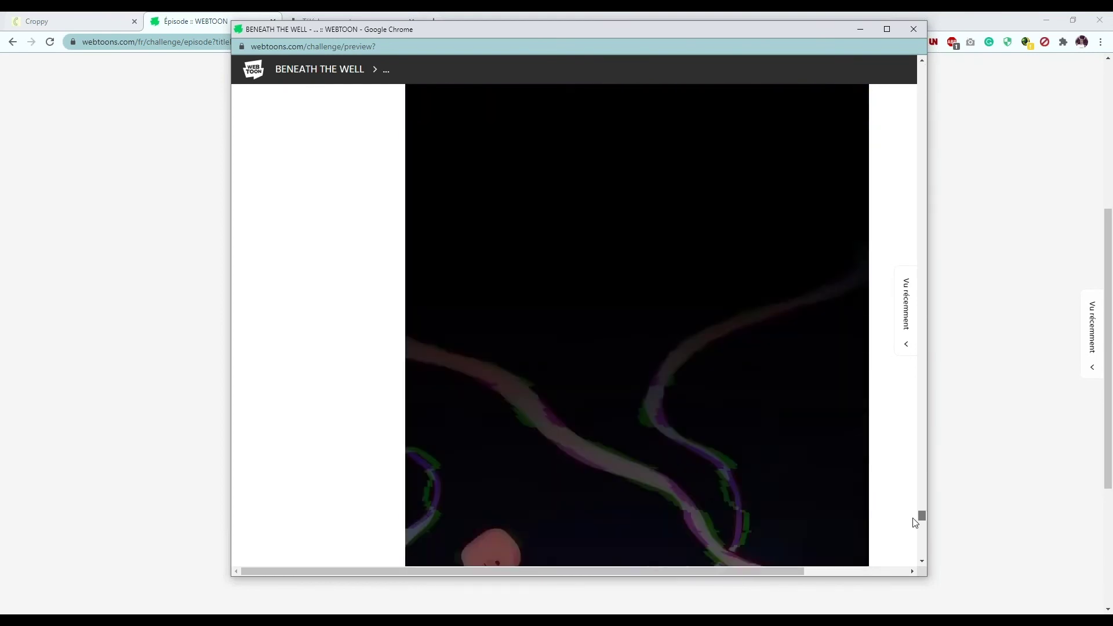
{"action": "scroll", "coordinate": [842, 493], "scroll_direction": "up", "scroll_amount": 5}
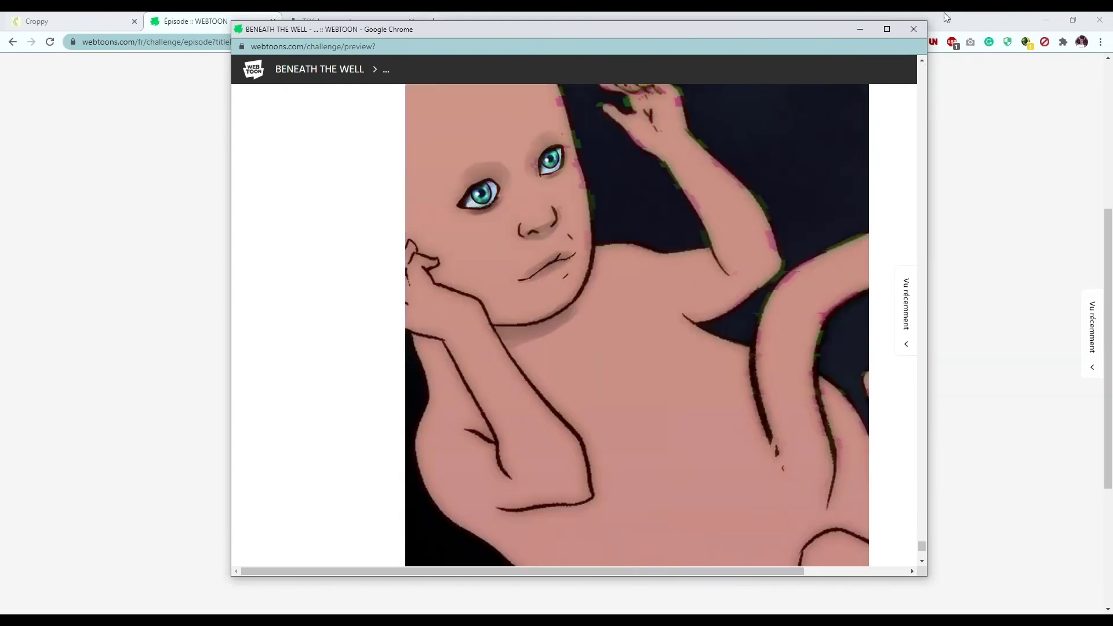
{"action": "left_click", "coordinate": [913, 30]}
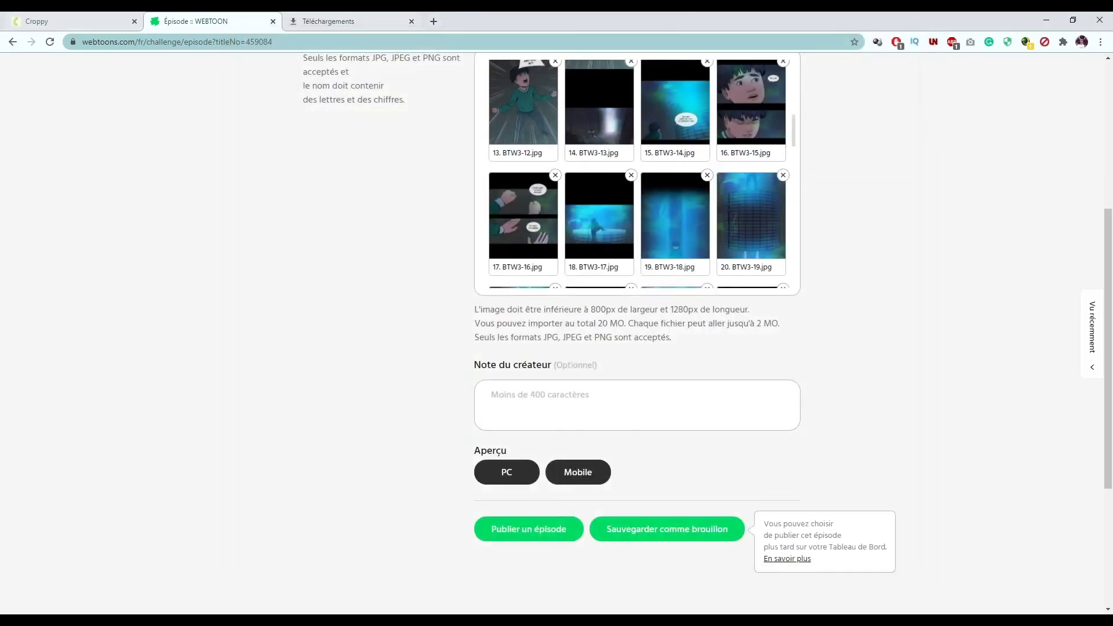
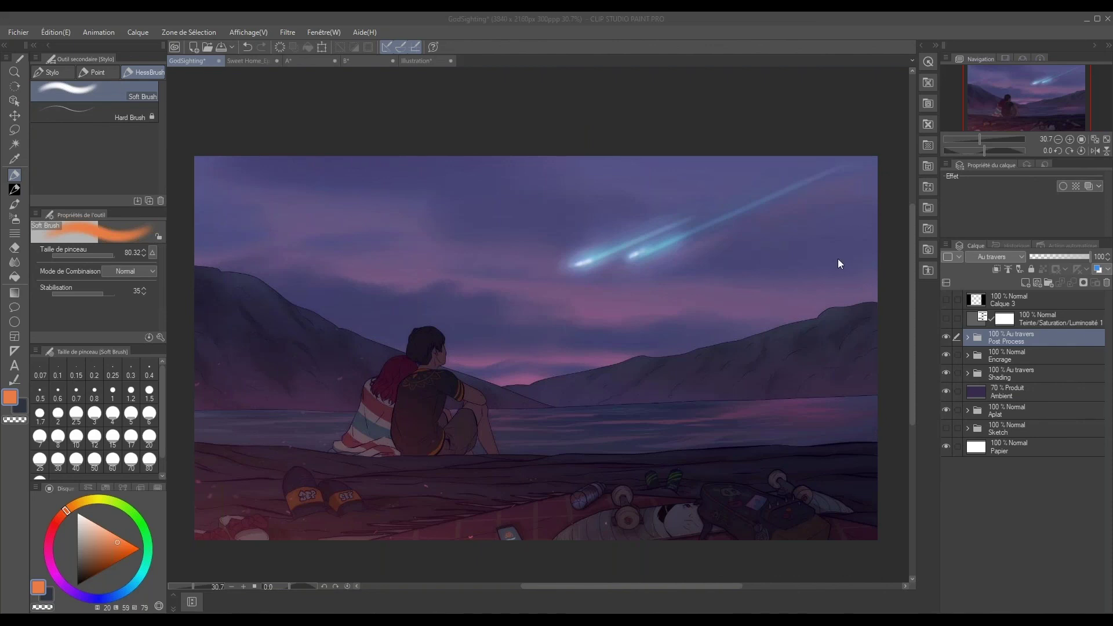
Open the vertical Storyboard file via Fichier > Ouvrir and zoom in to check it.
{"action": "left_click", "coordinate": [1017, 339]}
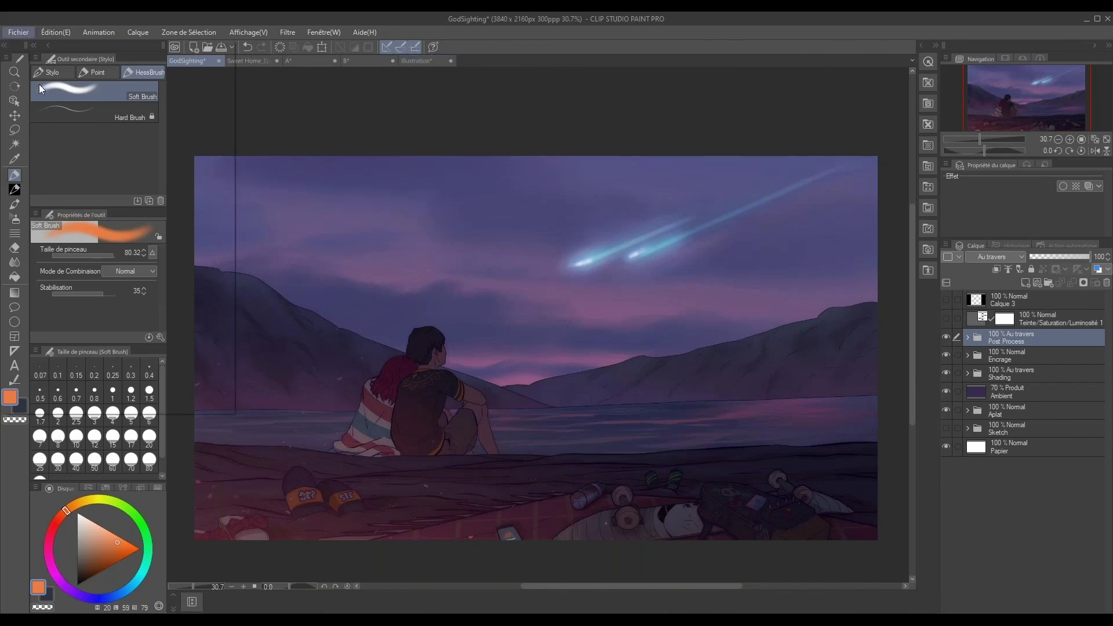
{"action": "left_click", "coordinate": [18, 32]}
{"action": "left_click", "coordinate": [54, 79]}
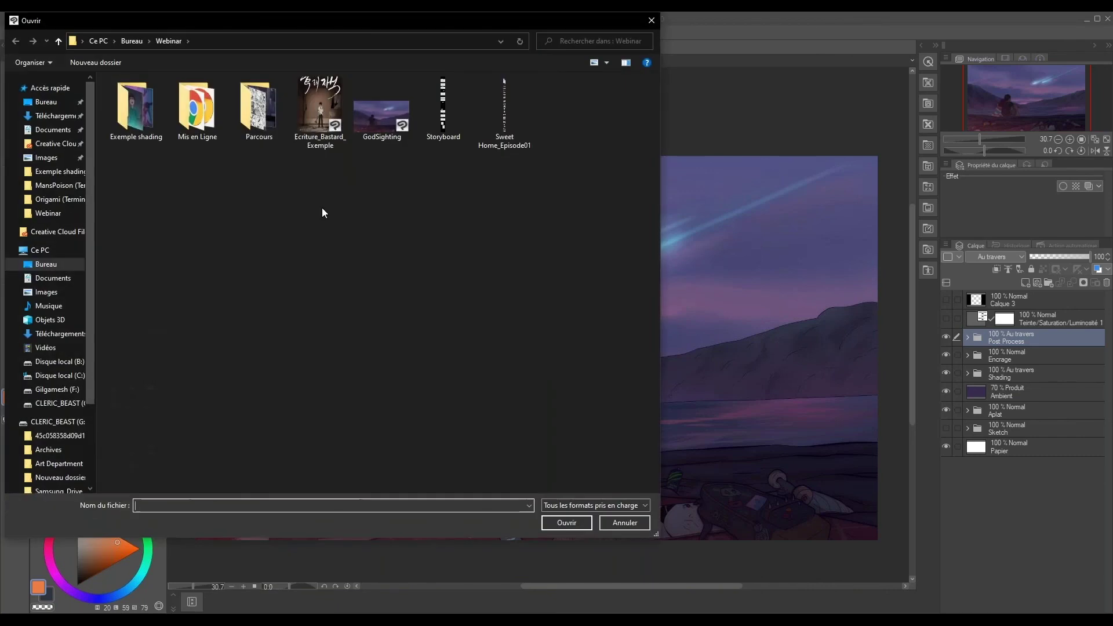
{"action": "double_click", "coordinate": [439, 121]}
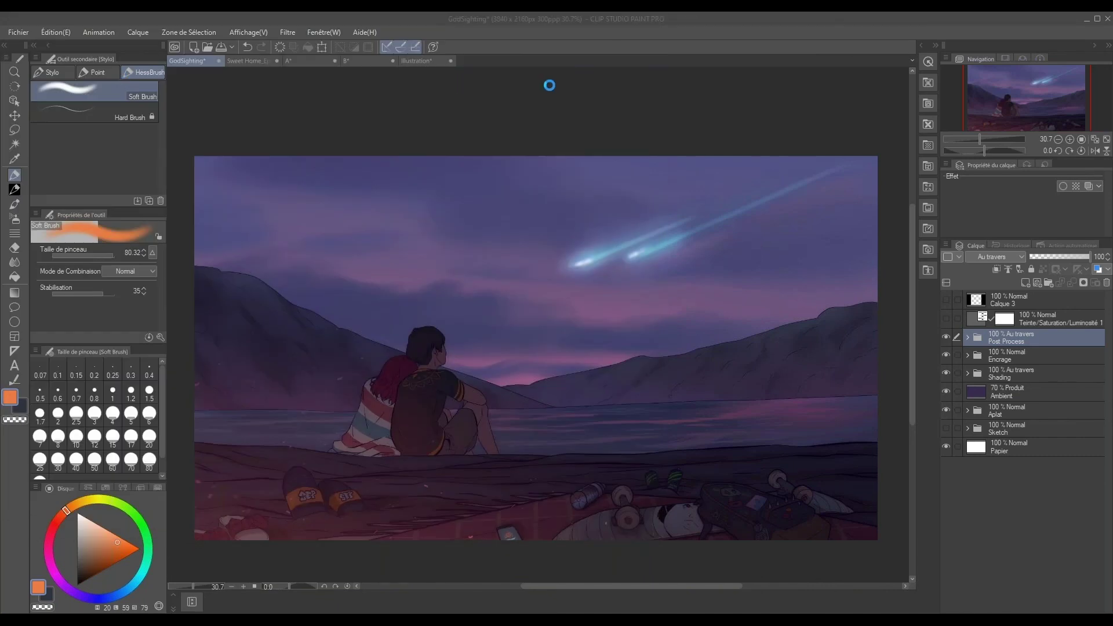
{"action": "scroll", "coordinate": [570, 115], "scroll_direction": "up", "scroll_amount": 5}
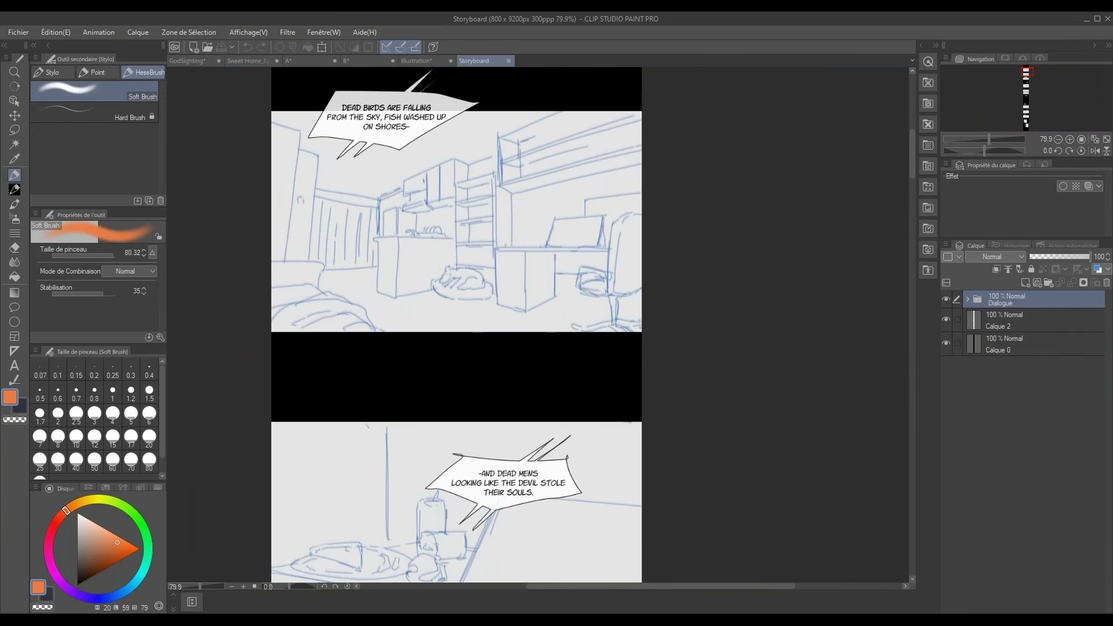
Merge the pink-door painting's visible layers into a new copy and copy the whole canvas.
{"action": "left_click", "coordinate": [355, 61]}
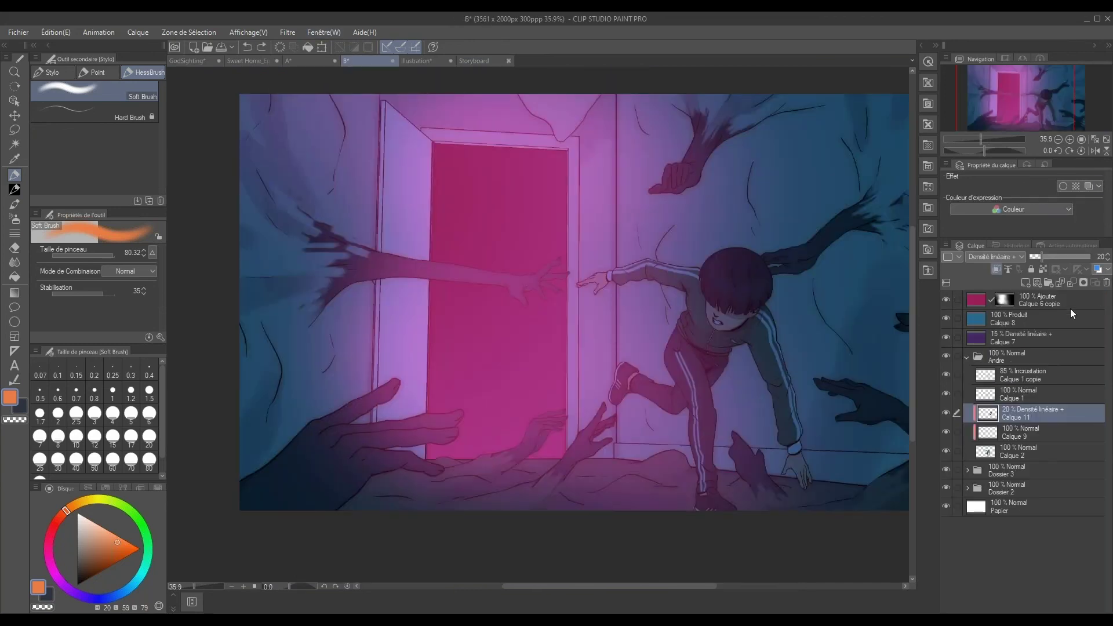
{"action": "left_click", "coordinate": [1064, 303]}
{"action": "left_click", "coordinate": [61, 33]}
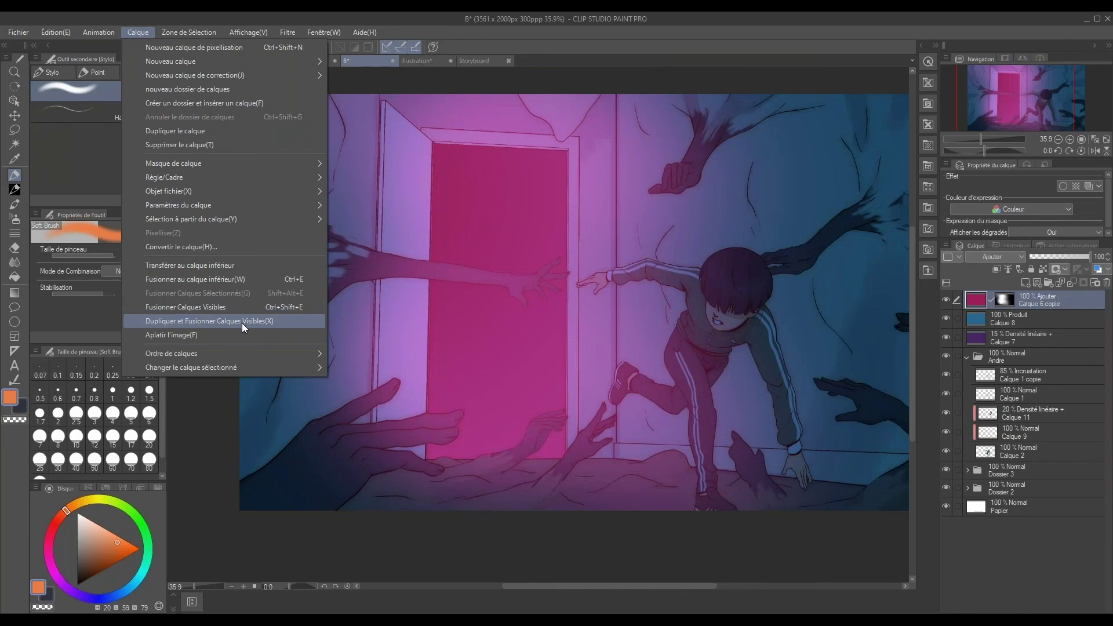
{"action": "left_click", "coordinate": [242, 322]}
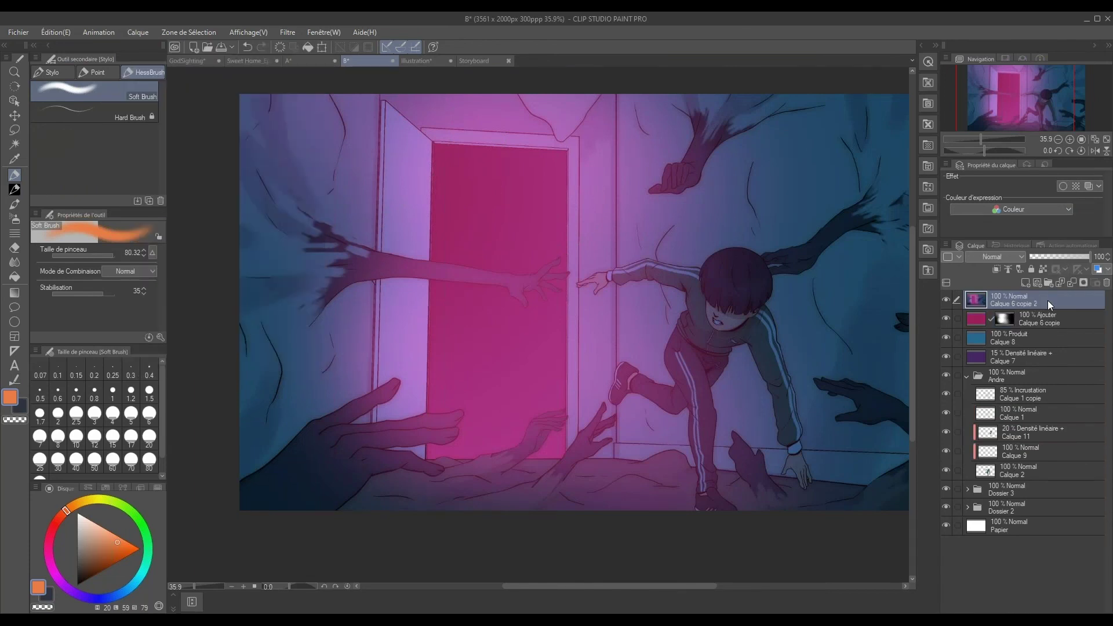
{"action": "key", "text": "ctrl+a"}
{"action": "key", "text": "ctrl+c"}
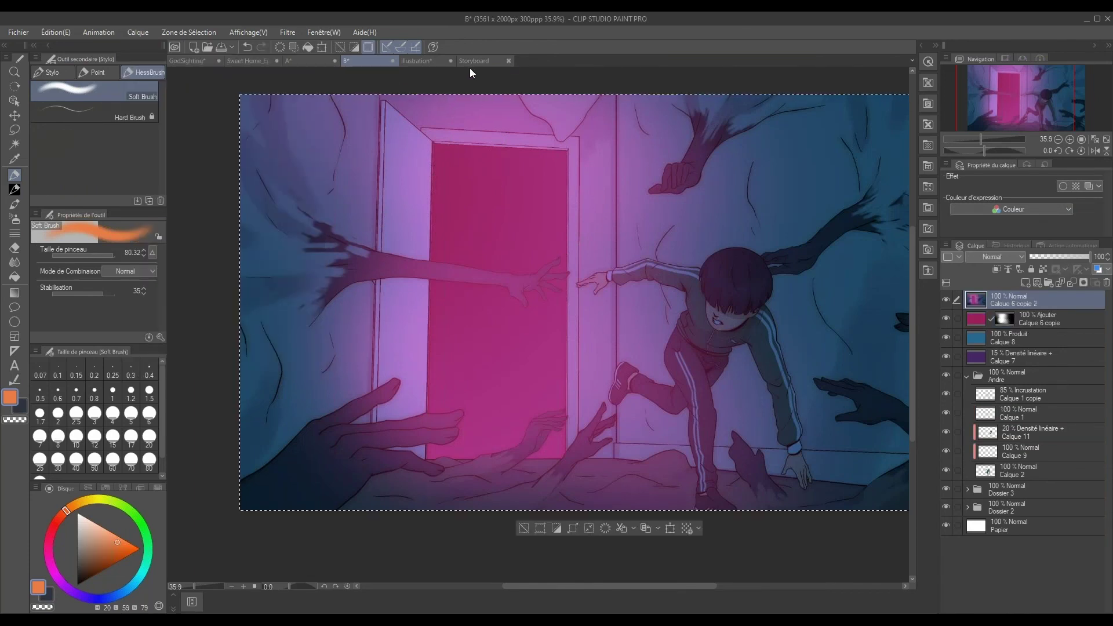
Paste the painting into the Storyboard, shrink it to strip width, and place it between sketch panels.
{"action": "left_click", "coordinate": [469, 64]}
{"action": "key", "text": "ctrl+v"}
{"action": "scroll", "coordinate": [615, 209], "scroll_direction": "down", "scroll_amount": 3}
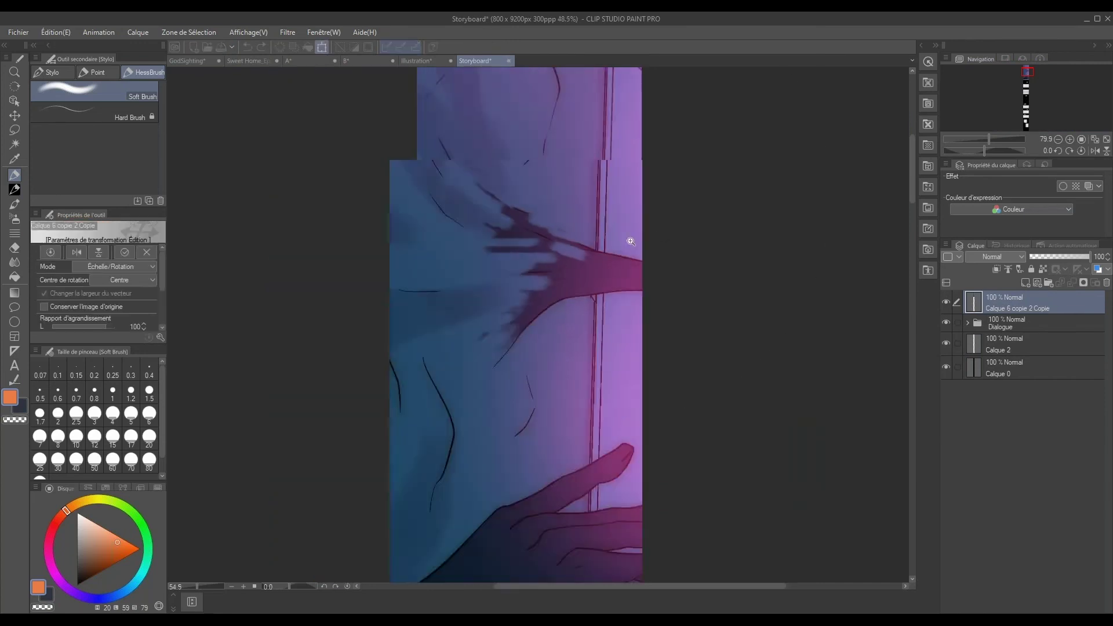
{"action": "scroll", "coordinate": [616, 209], "scroll_direction": "down", "scroll_amount": 3}
{"action": "key", "text": "ctrl+t"}
{"action": "left_click_drag", "start_coordinate": [570, 236], "coordinate": [518, 254]}
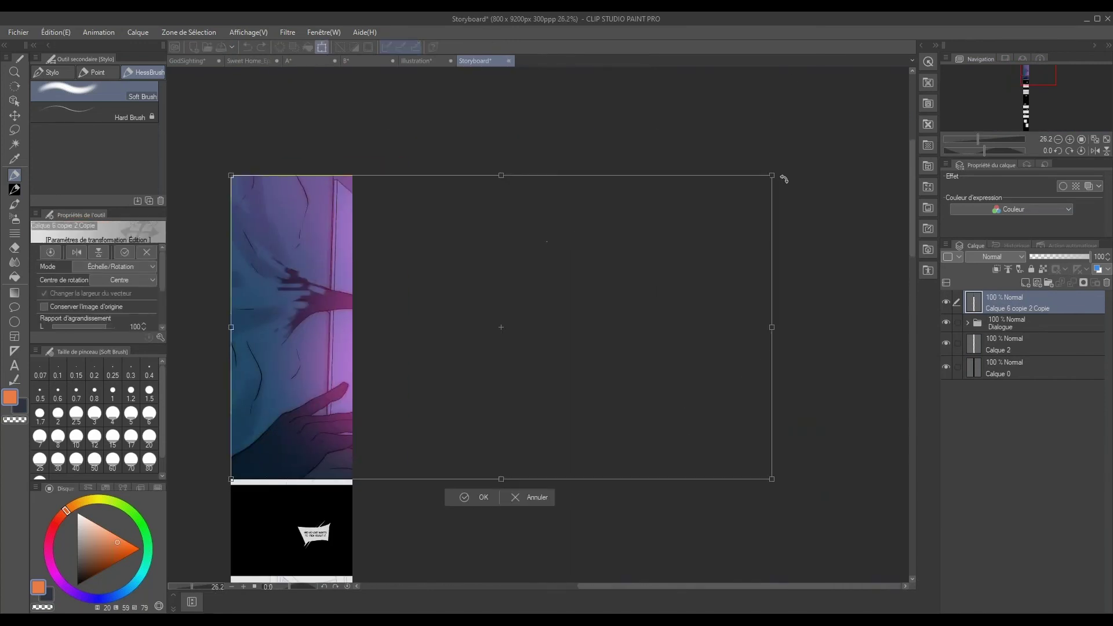
{"action": "mouse_move", "coordinate": [774, 174]}
{"action": "left_mouse_down"}
{"action": "mouse_move", "coordinate": [393, 259]}
{"action": "mouse_move", "coordinate": [356, 347]}
{"action": "left_mouse_up"}
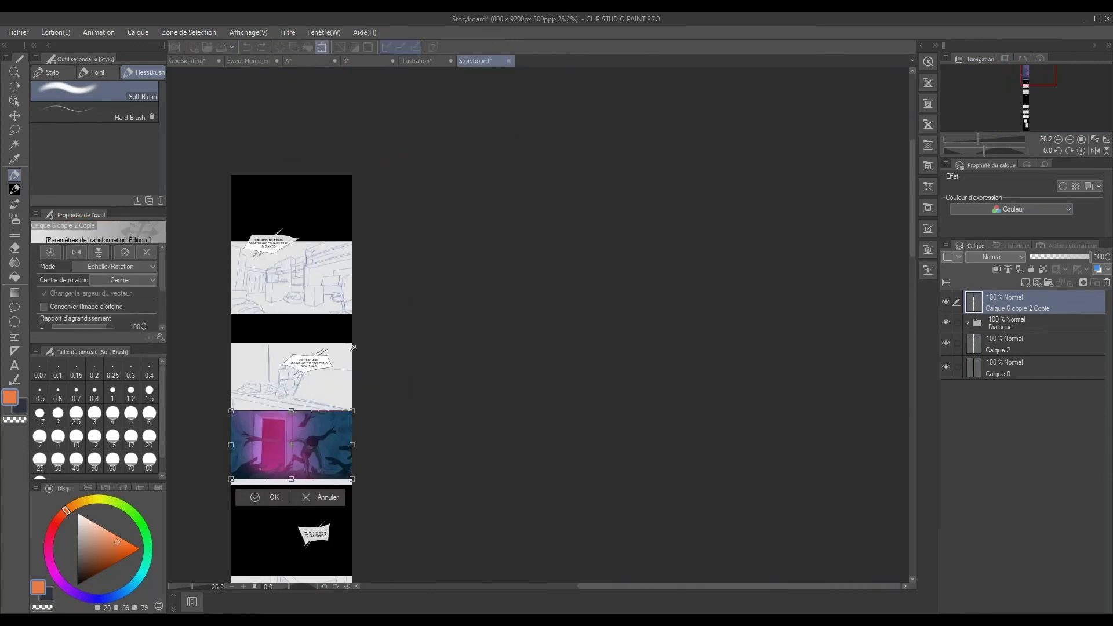
{"action": "left_click_drag", "start_coordinate": [295, 443], "coordinate": [293, 386]}
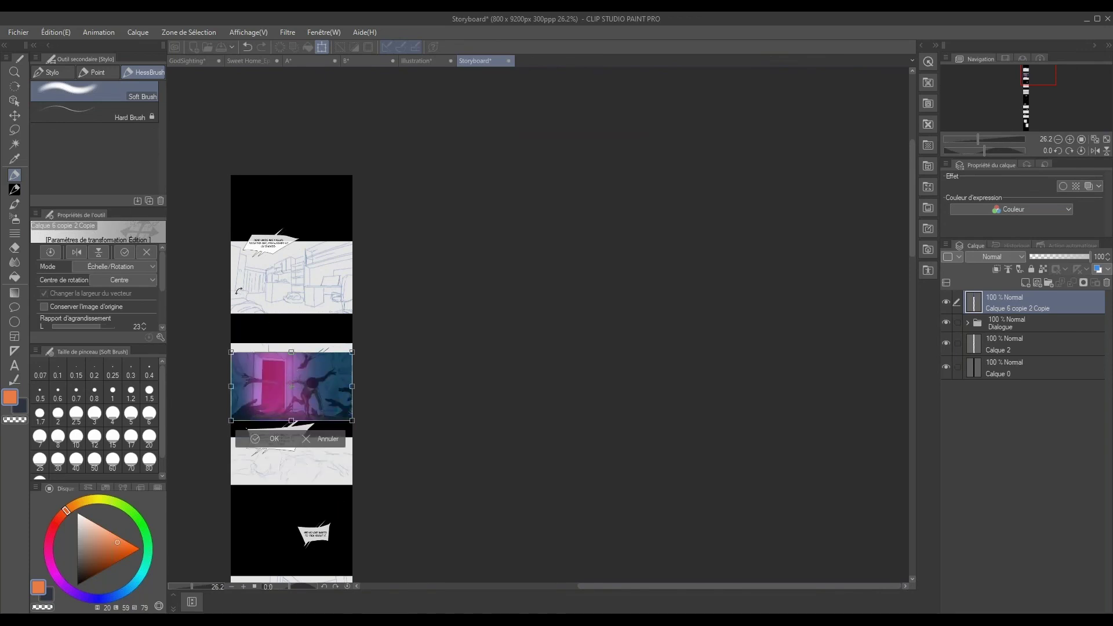
{"action": "key", "text": "Return"}
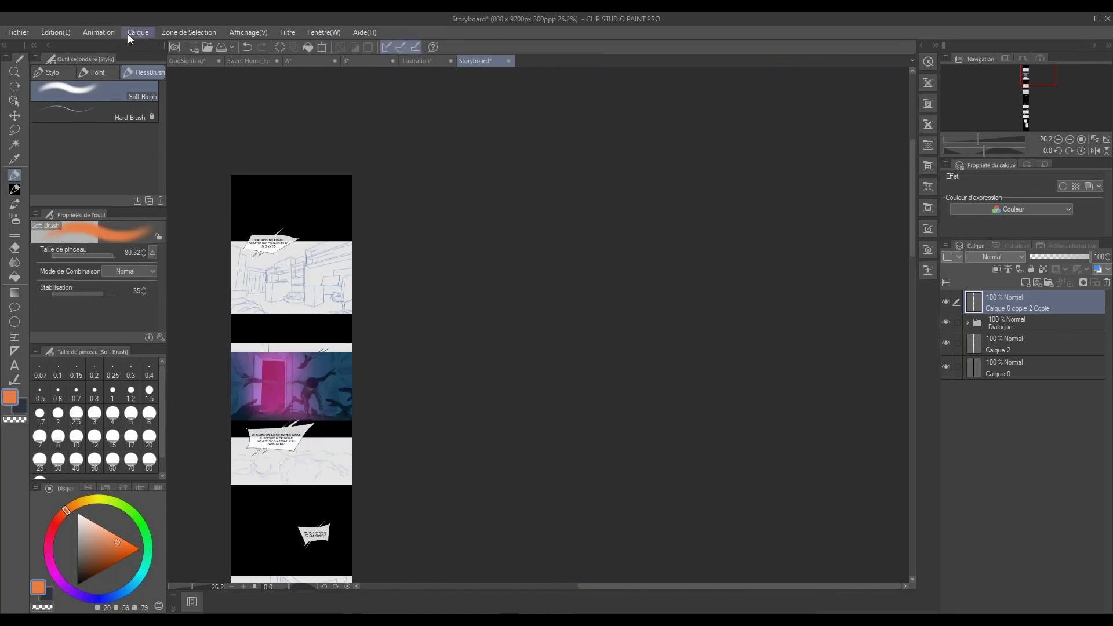
Bring up the storyboard's canvas size settings.
{"action": "left_click", "coordinate": [130, 34]}
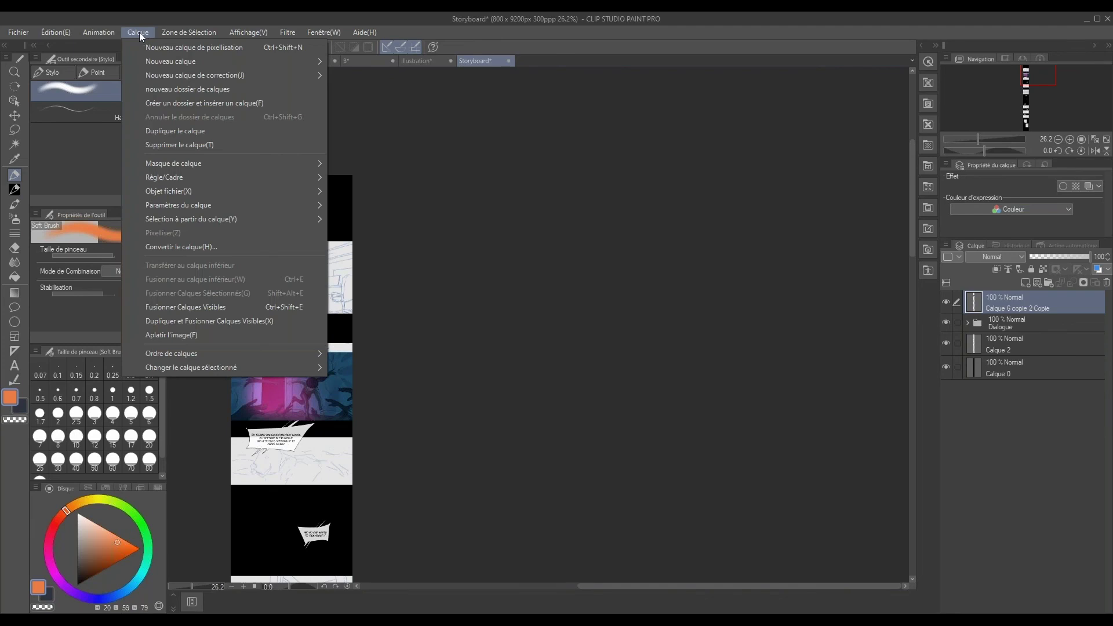
{"action": "mouse_move", "coordinate": [56, 33]}
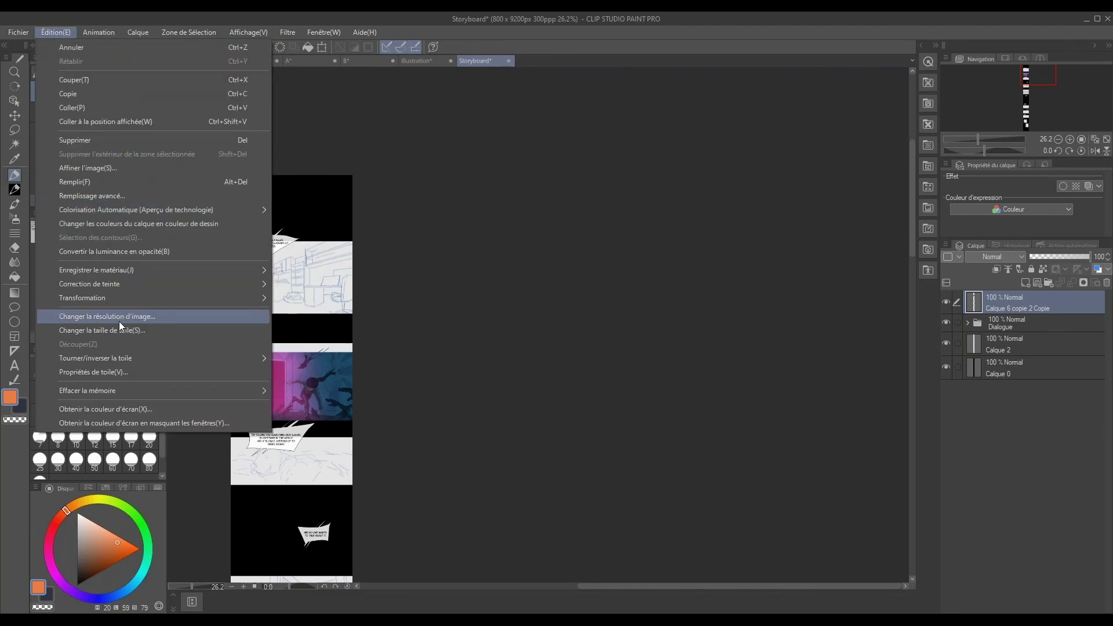
{"action": "key", "text": "Escape"}
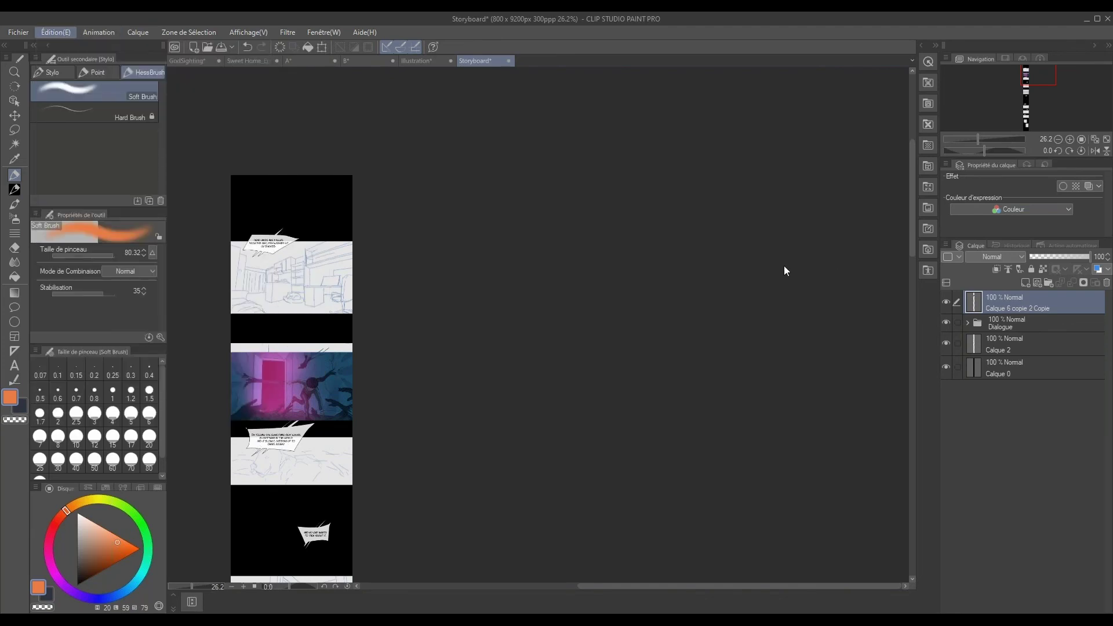
{"action": "key", "text": "ctrl+alt+c"}
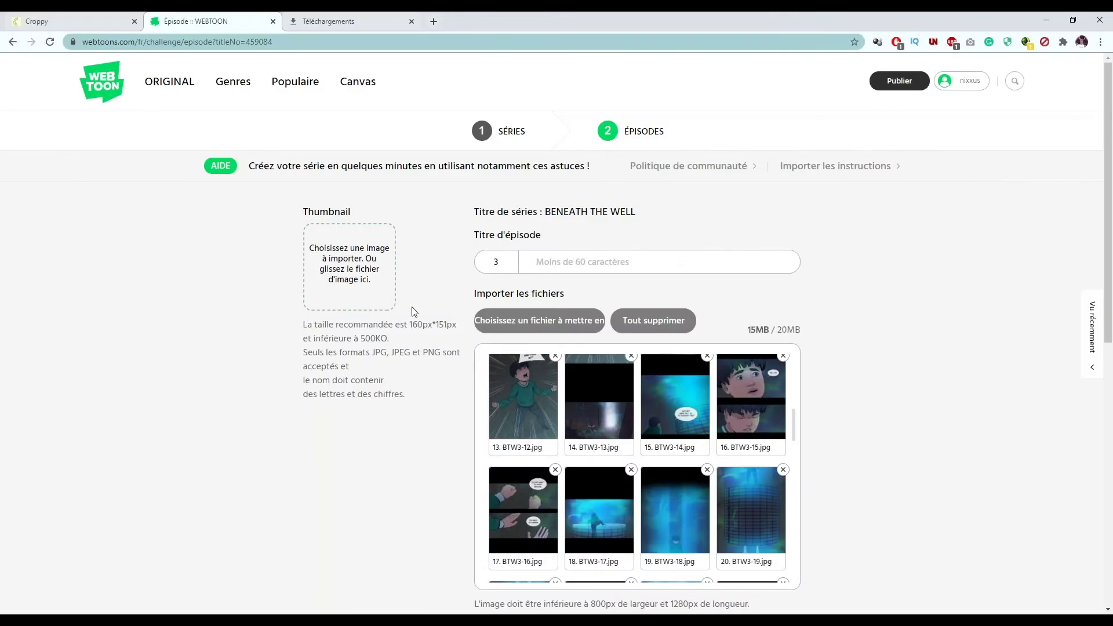
Highlight the 800px width requirement and the 1280px maximum image length on the episode form.
{"action": "scroll", "coordinate": [779, 305], "scroll_direction": "down", "scroll_amount": 5}
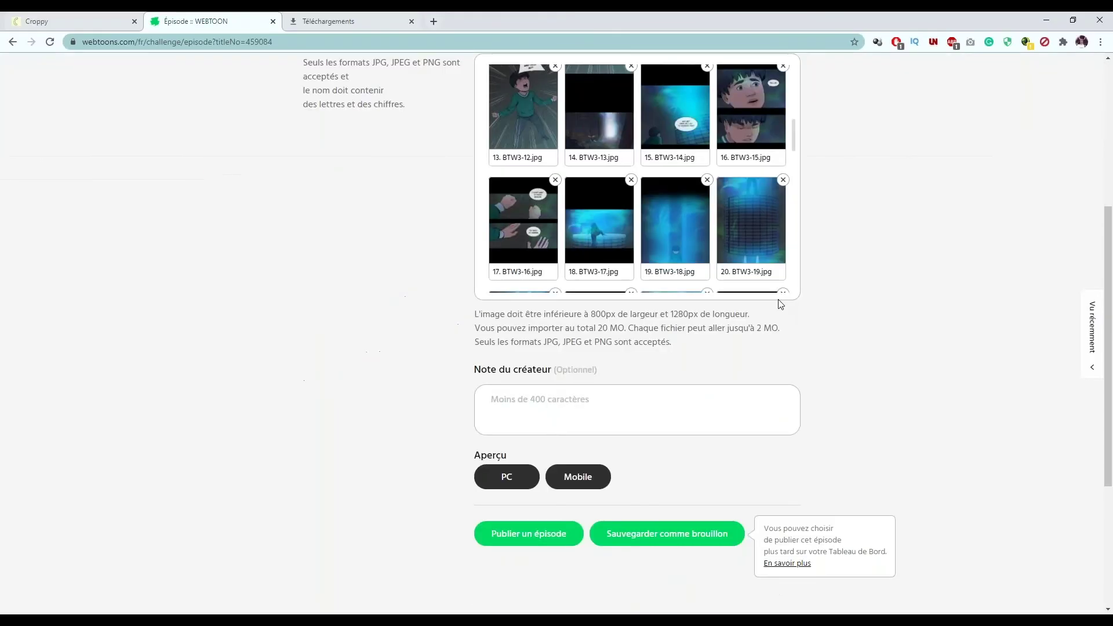
{"action": "left_click_drag", "start_coordinate": [478, 314], "coordinate": [588, 314]}
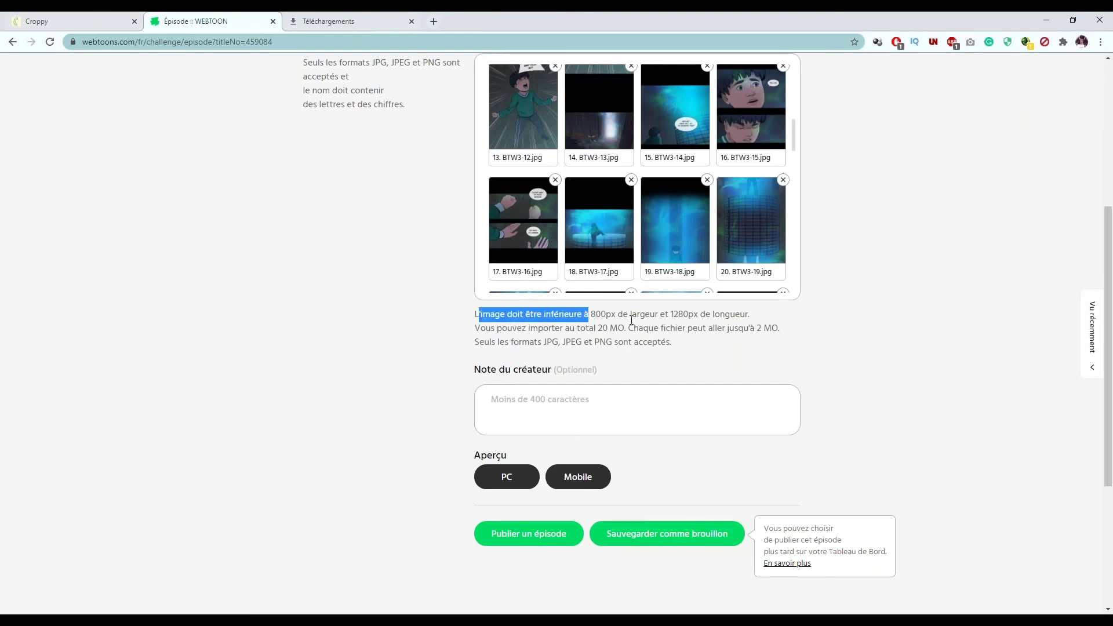
{"action": "left_click", "coordinate": [692, 312]}
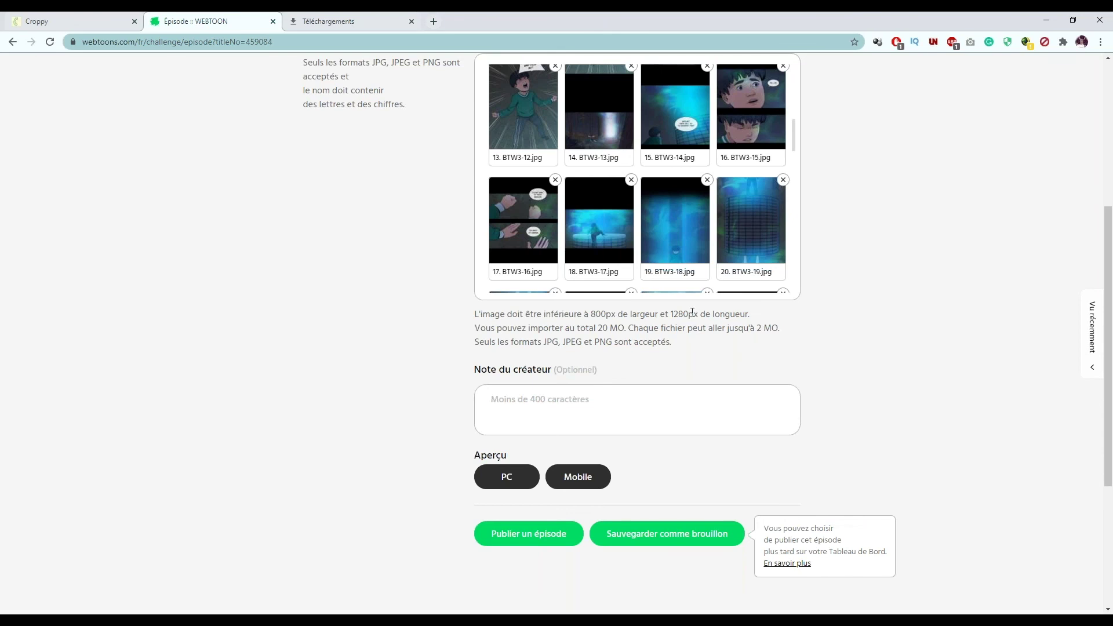
{"action": "scroll", "coordinate": [689, 278], "scroll_direction": "up", "scroll_amount": 5}
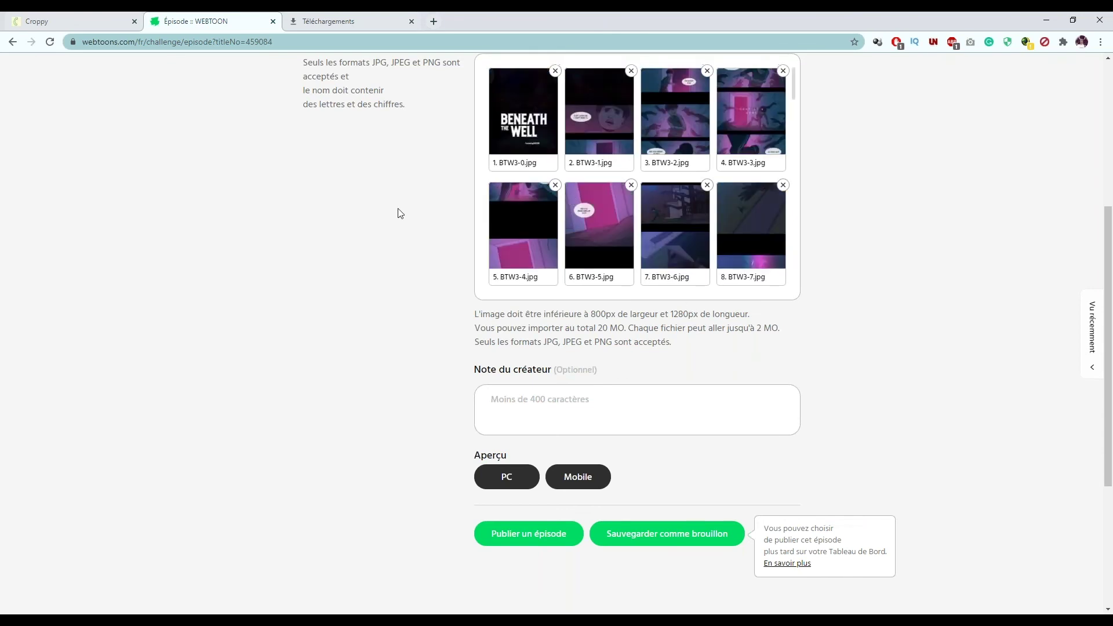
{"action": "scroll", "coordinate": [479, 229], "scroll_direction": "up", "scroll_amount": 1}
{"action": "scroll", "coordinate": [577, 316], "scroll_direction": "up", "scroll_amount": 3}
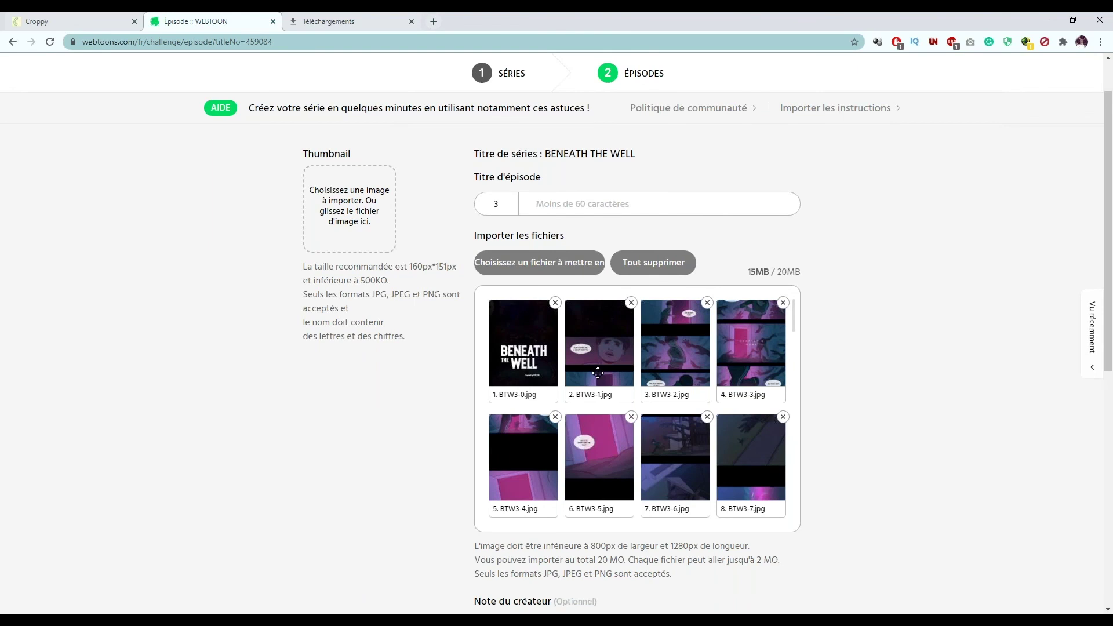
{"action": "left_click_drag", "start_coordinate": [705, 546], "coordinate": [670, 546]}
Show the tall exploding-house comic loaded in Croppy, scrolled to its top.
{"action": "left_click", "coordinate": [58, 21]}
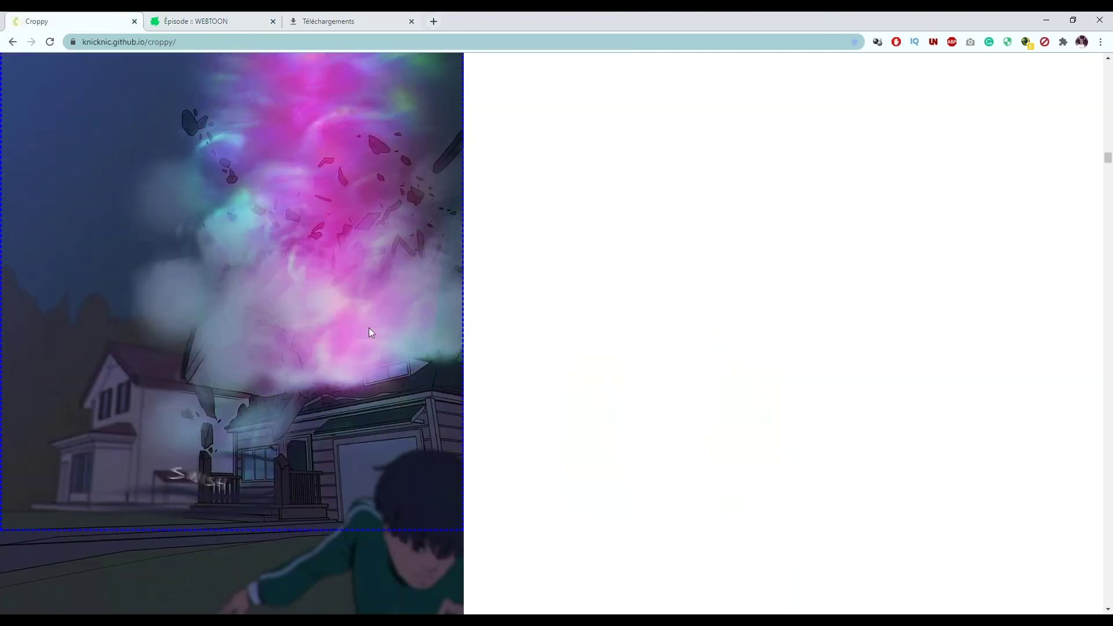
{"action": "scroll", "coordinate": [371, 332], "scroll_direction": "up", "scroll_amount": 4}
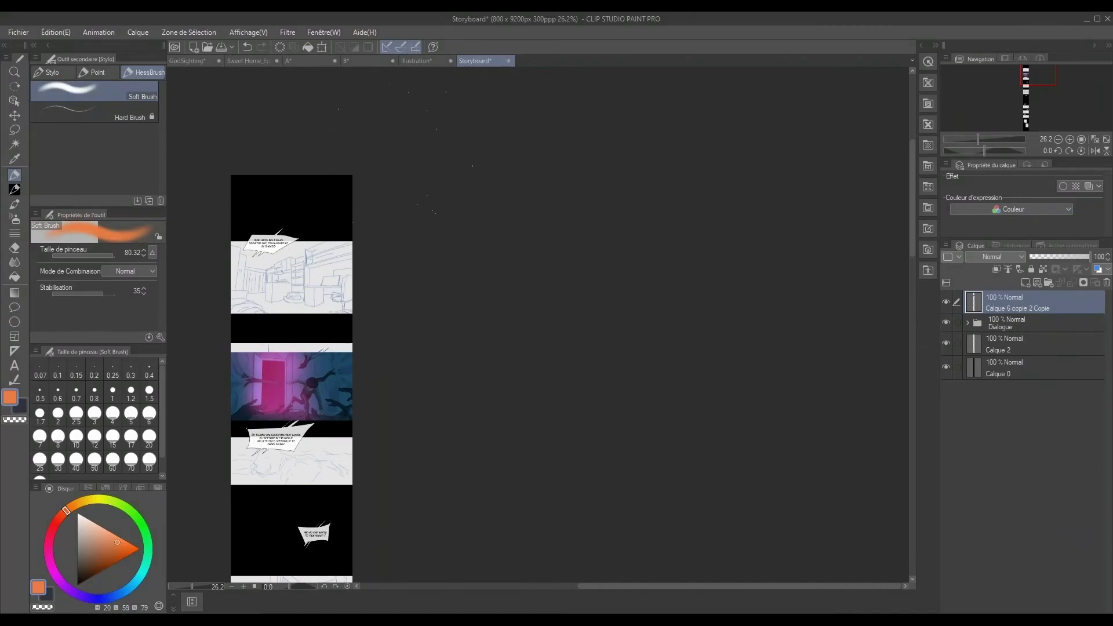
Zoom in and pan across the first storyboard panel, then return to the GodSighting meteor painting.
{"action": "scroll", "coordinate": [511, 134], "scroll_direction": "up", "scroll_amount": 2}
{"action": "scroll", "coordinate": [485, 162], "scroll_direction": "up", "scroll_amount": 2}
{"action": "scroll", "coordinate": [497, 107], "scroll_direction": "up", "scroll_amount": 1}
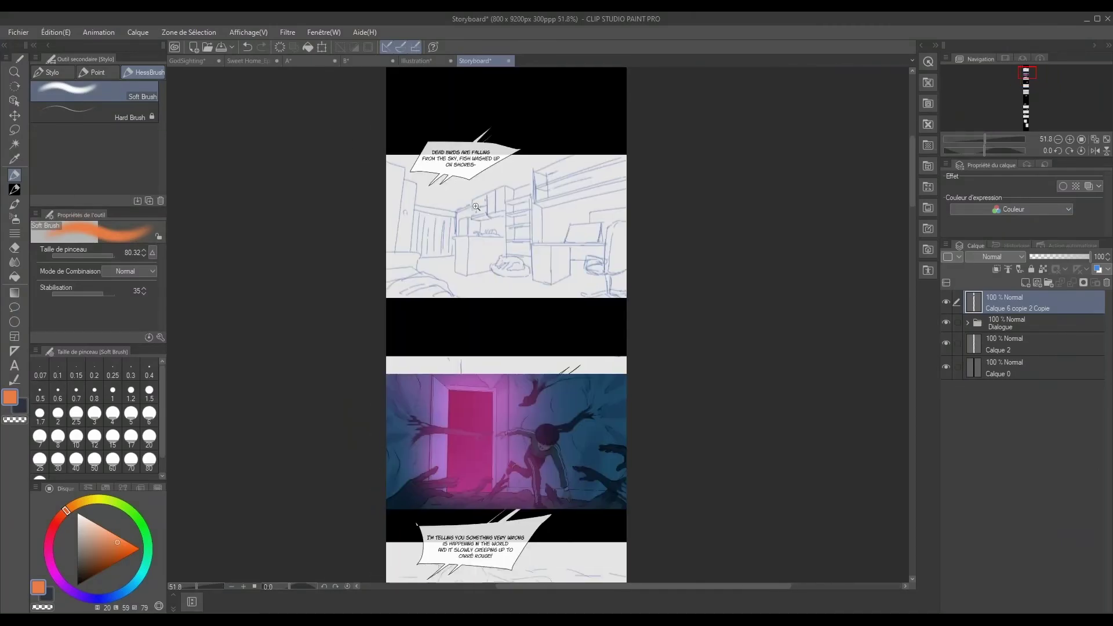
{"action": "scroll", "coordinate": [496, 107], "scroll_direction": "up", "scroll_amount": 2}
{"action": "left_click_drag", "start_coordinate": [495, 207], "coordinate": [455, 224]}
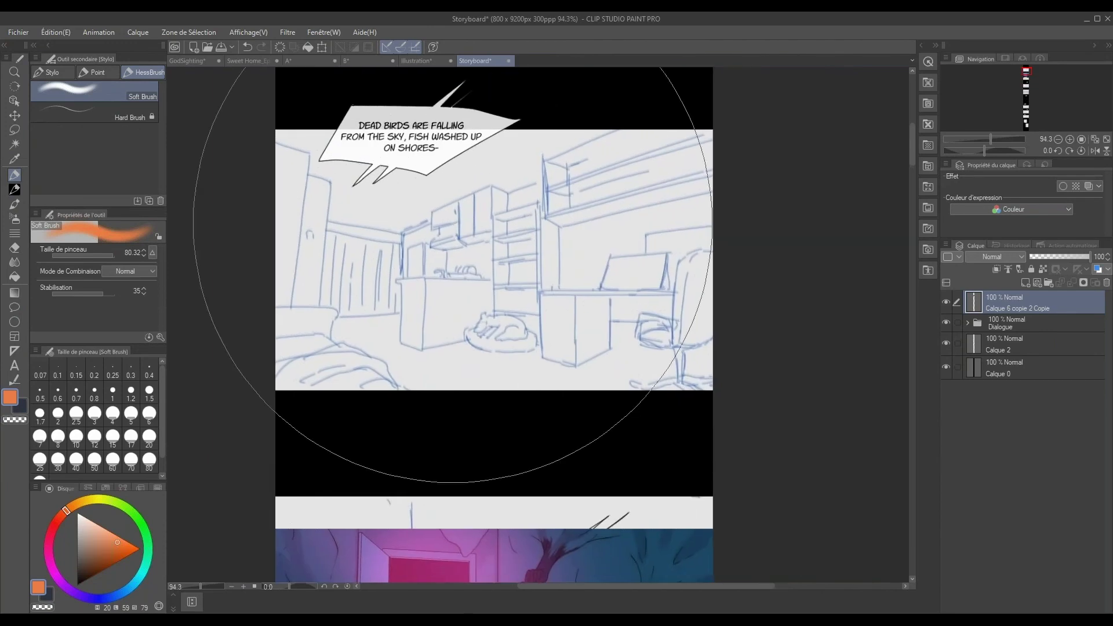
{"action": "left_click", "coordinate": [188, 63]}
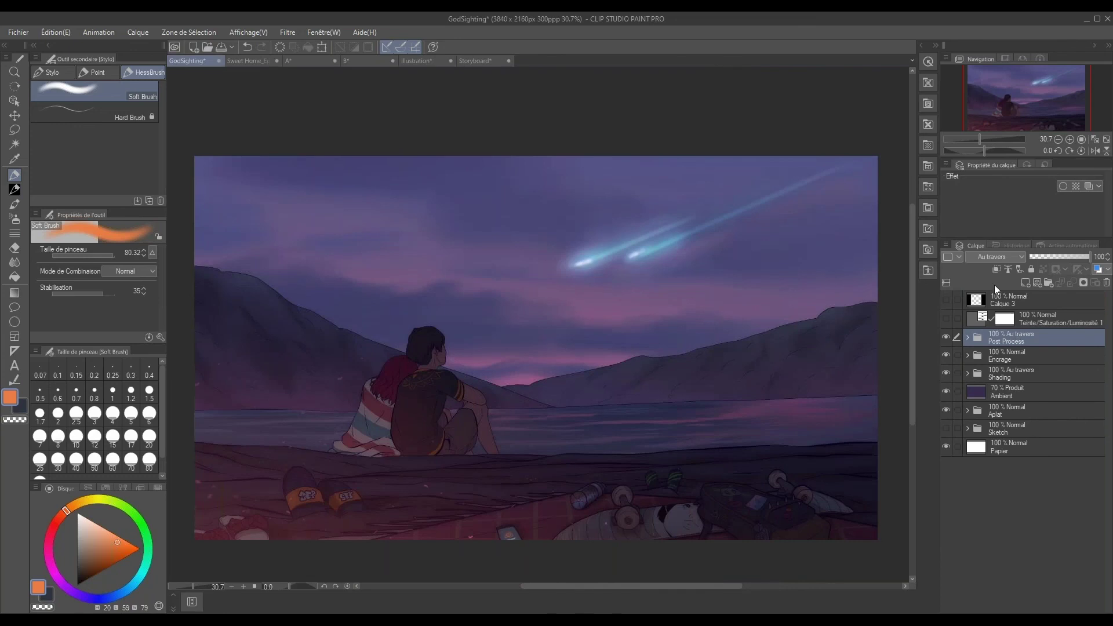
Add a new layer above Post Process and set the Hard Brush to size 22.
{"action": "left_click", "coordinate": [1023, 283]}
{"action": "left_click", "coordinate": [138, 110]}
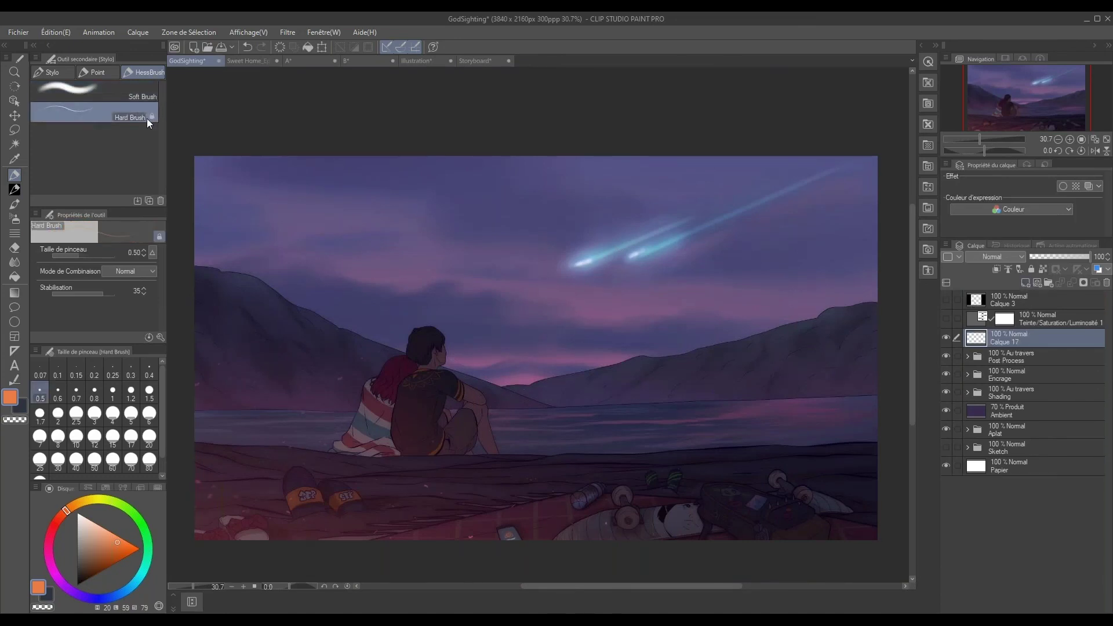
{"action": "left_click", "coordinate": [14, 204]}
{"action": "left_click", "coordinate": [14, 175]}
{"action": "left_click_drag", "start_coordinate": [379, 228], "coordinate": [388, 228]}
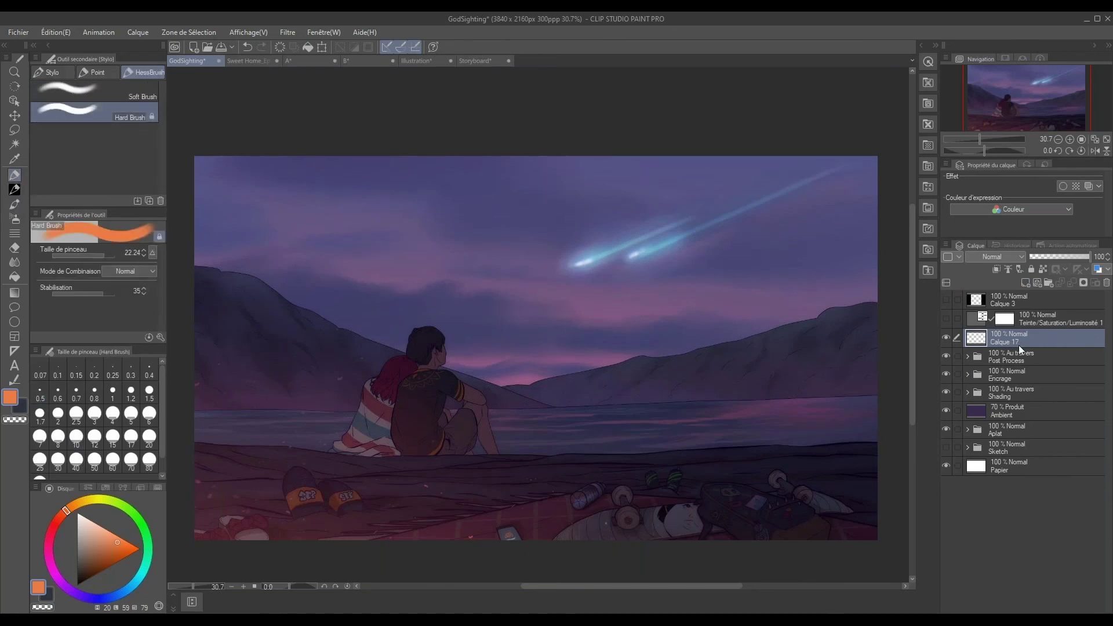
Paint two thick orange strokes over the sky and seated figure, dabbing muted orange on top.
{"action": "left_click_drag", "start_coordinate": [363, 214], "coordinate": [379, 310]}
{"action": "left_click_drag", "start_coordinate": [429, 255], "coordinate": [466, 383]}
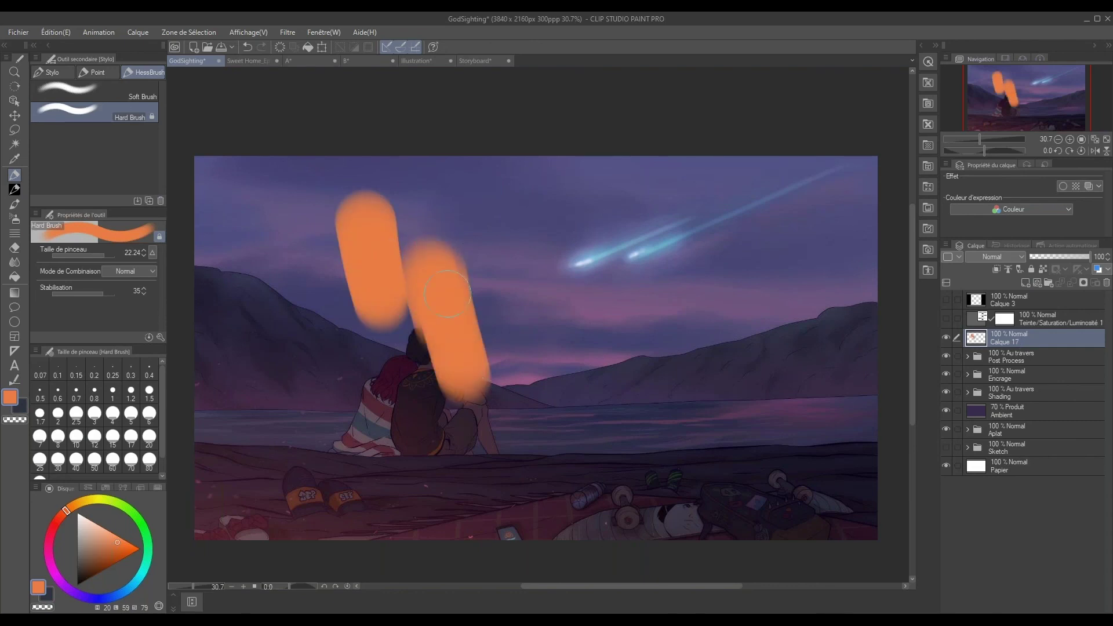
{"action": "left_click", "coordinate": [435, 246], "text": "alt"}
{"action": "left_click_drag", "start_coordinate": [441, 258], "coordinate": [449, 237]}
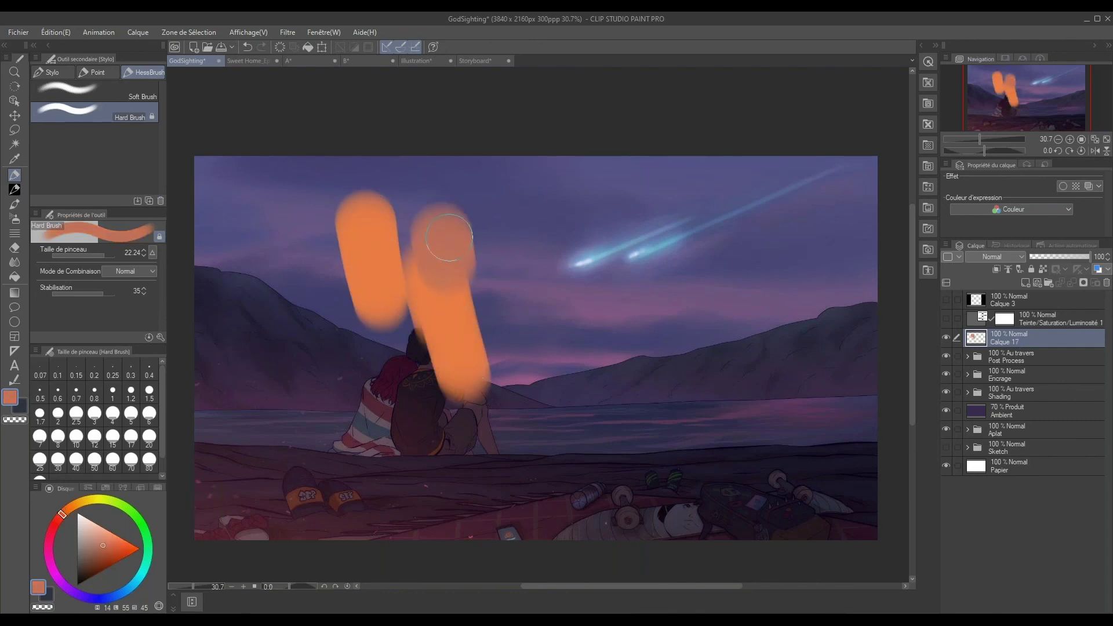
{"action": "scroll", "coordinate": [434, 328], "scroll_direction": "up", "scroll_amount": 2}
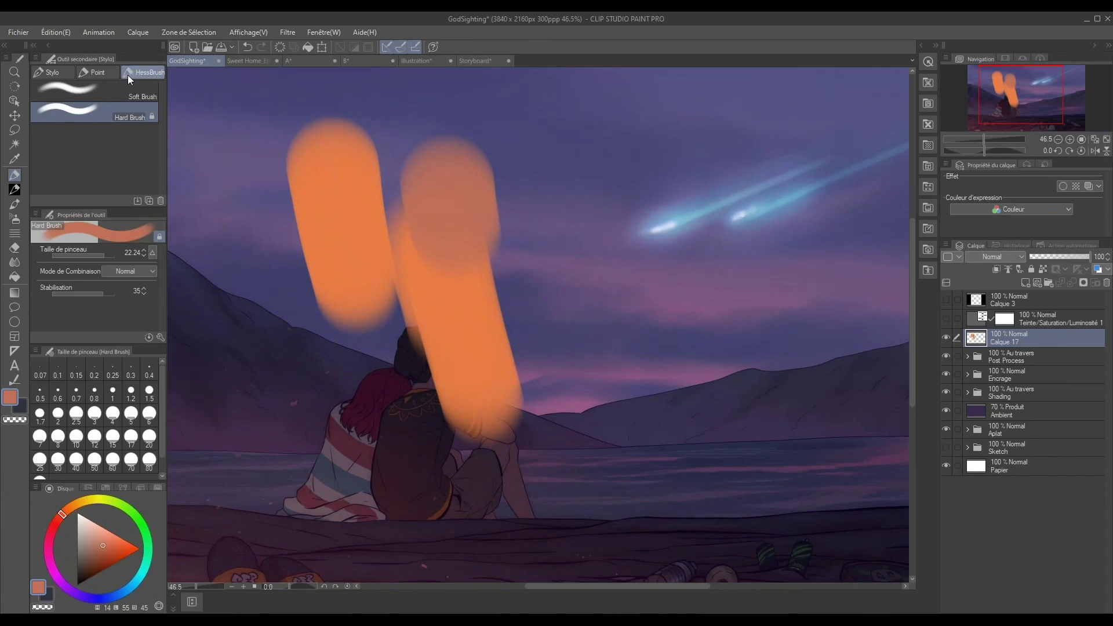
{"action": "left_click", "coordinate": [15, 205]}
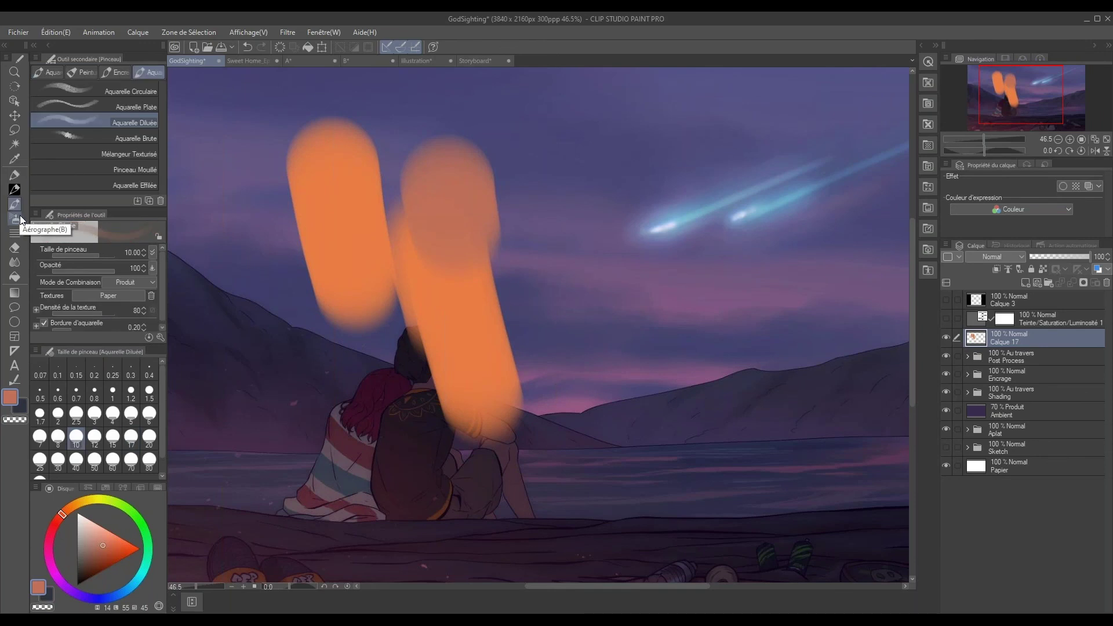
Compare the pencil and brush tools and pick the Aquarelle lisse watercolour brush.
{"action": "left_click", "coordinate": [15, 189]}
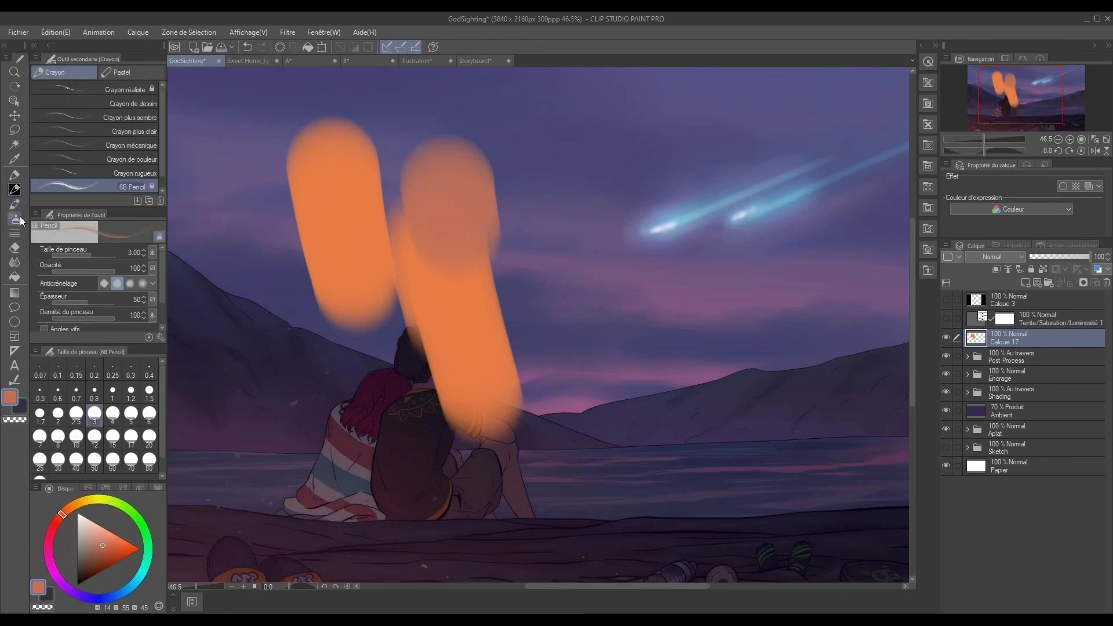
{"action": "key", "text": "b"}
{"action": "left_click", "coordinate": [19, 190]}
{"action": "left_click", "coordinate": [17, 205]}
{"action": "left_click", "coordinate": [46, 72]}
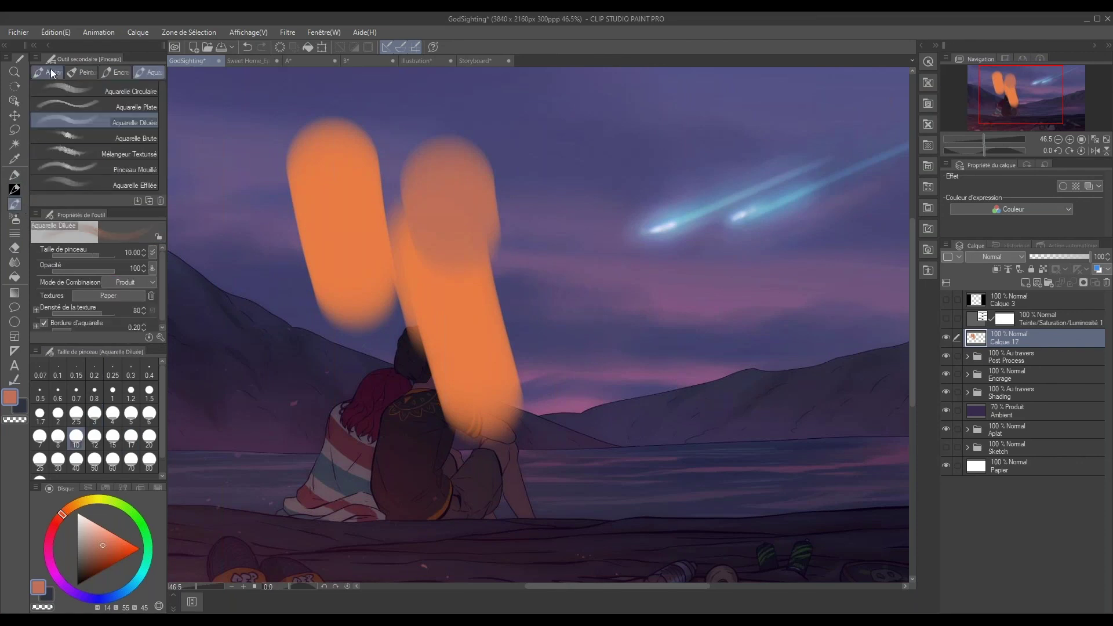
{"action": "left_click", "coordinate": [123, 103]}
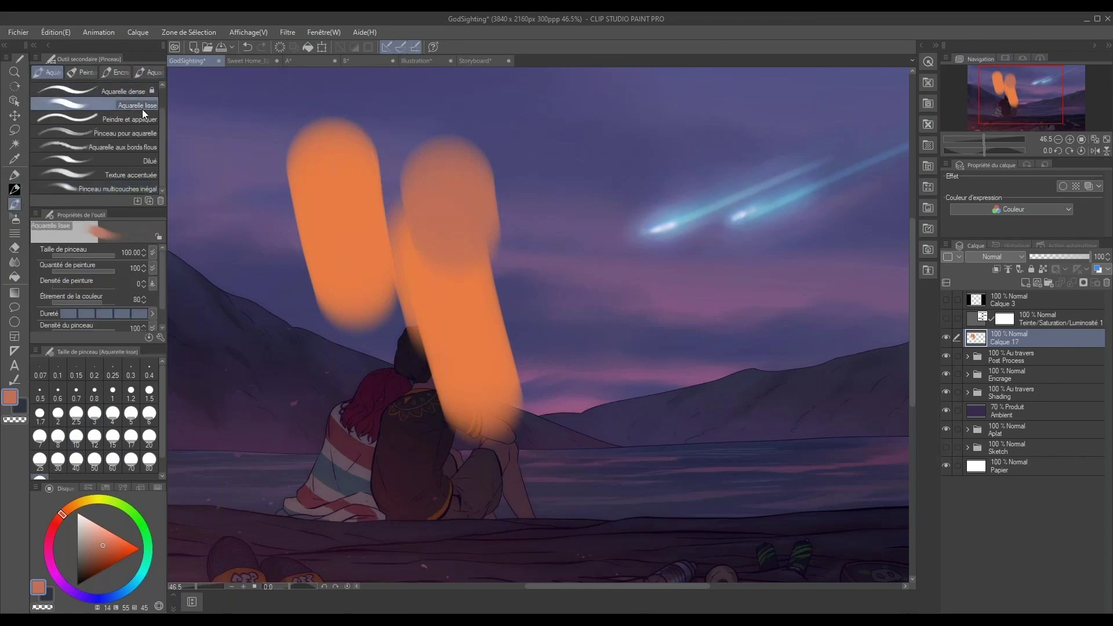
Browse the brush's anti-aliasing, ink, erase and tip settings, then take the Hard Brush pen.
{"action": "left_click", "coordinate": [160, 338]}
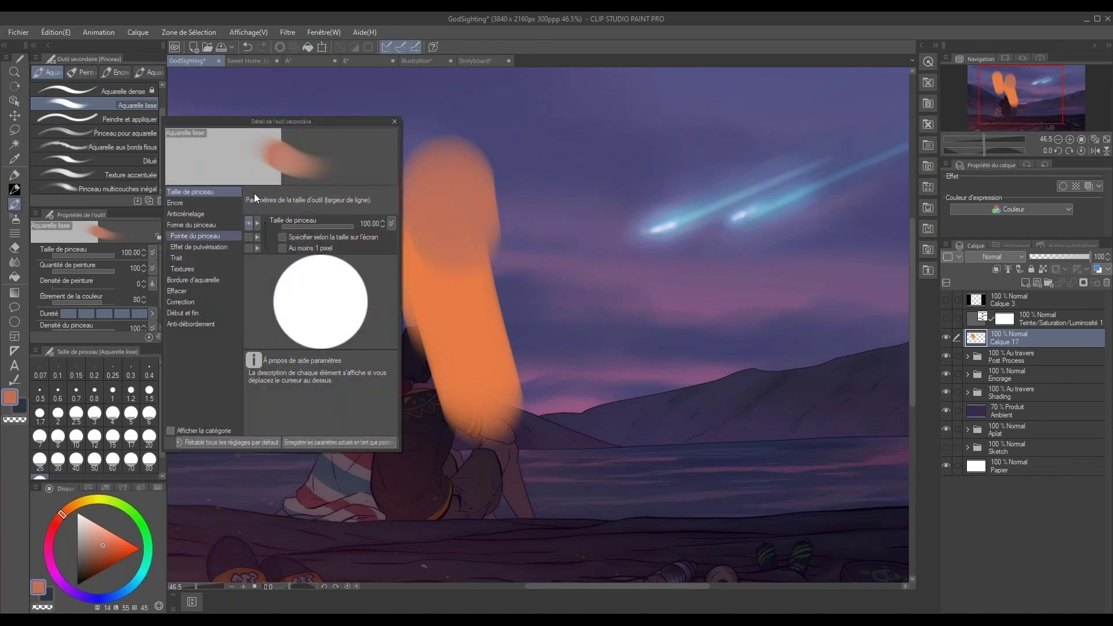
{"action": "left_click_drag", "start_coordinate": [344, 121], "coordinate": [479, 126]}
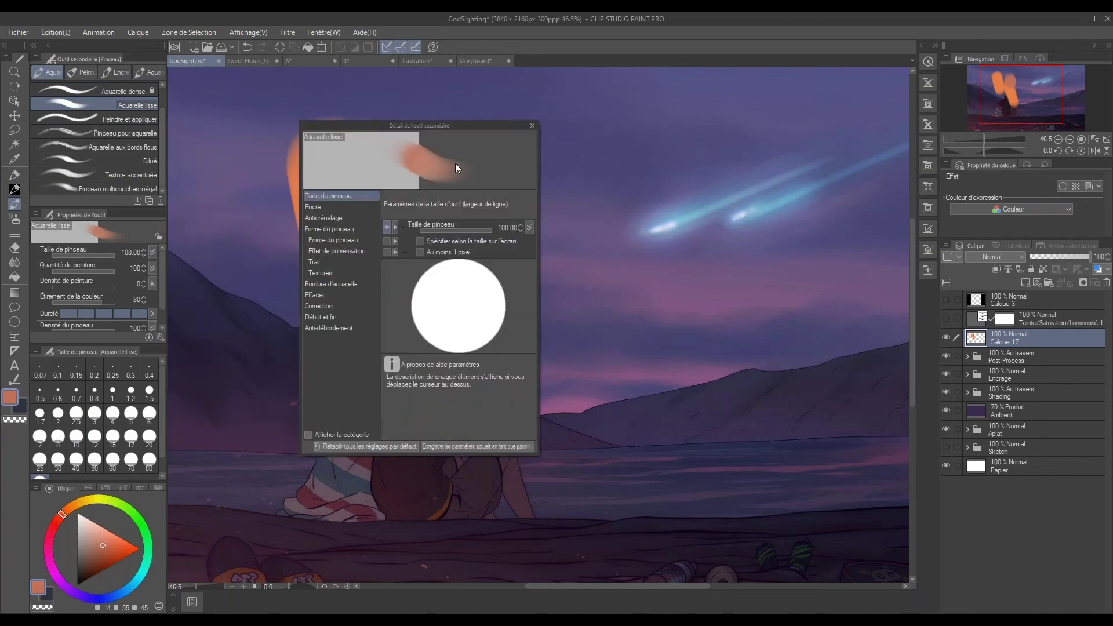
{"action": "left_click", "coordinate": [337, 218]}
{"action": "left_click", "coordinate": [337, 207]}
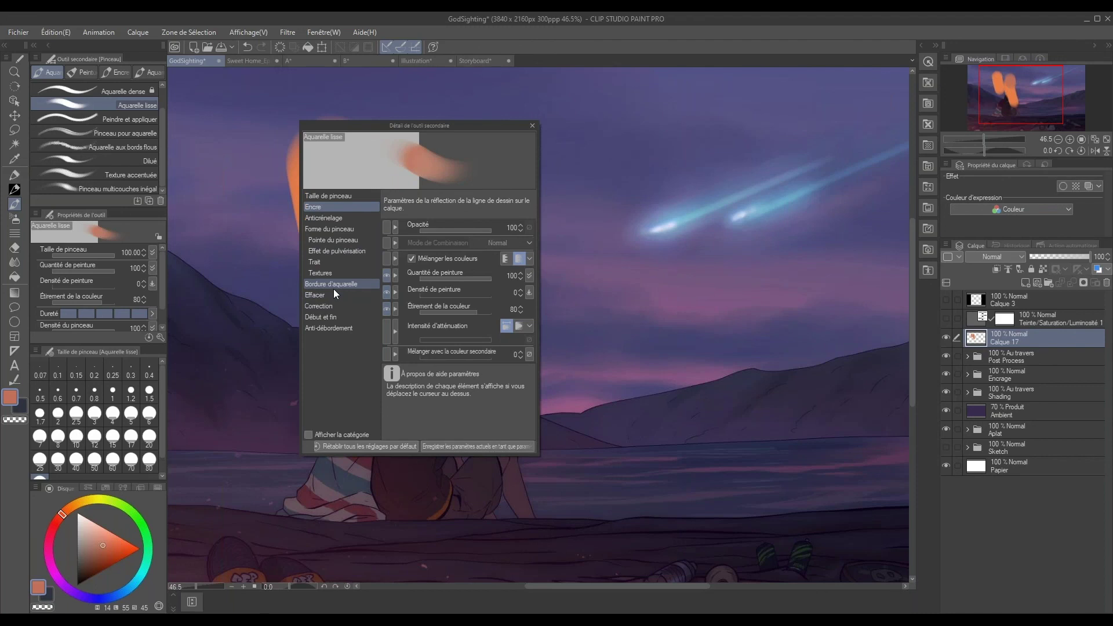
{"action": "left_click", "coordinate": [336, 296]}
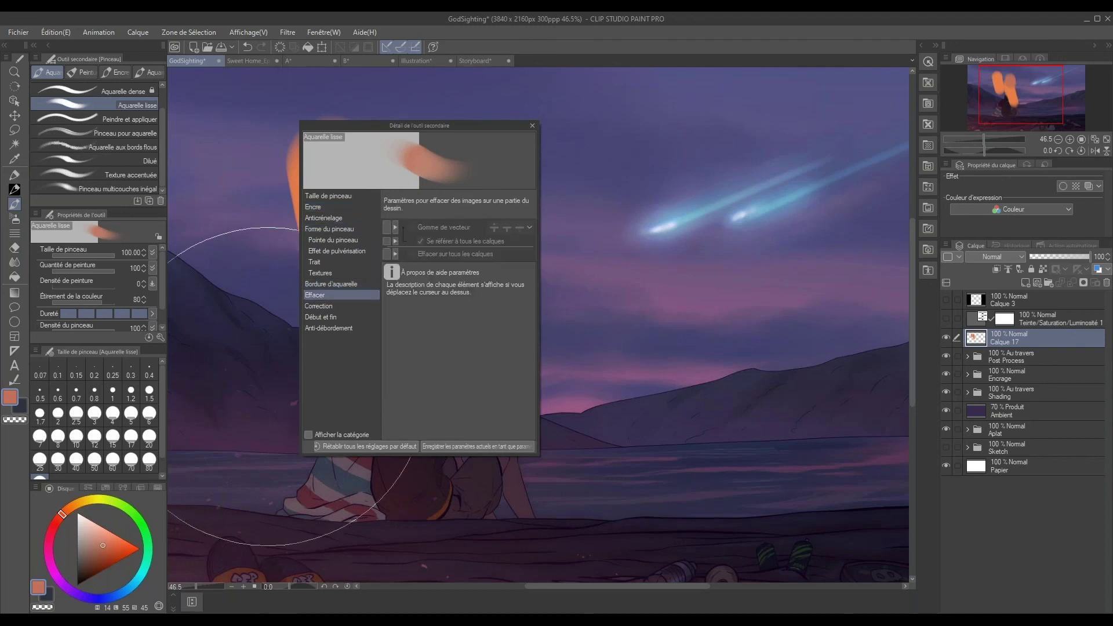
{"action": "left_click", "coordinate": [336, 239]}
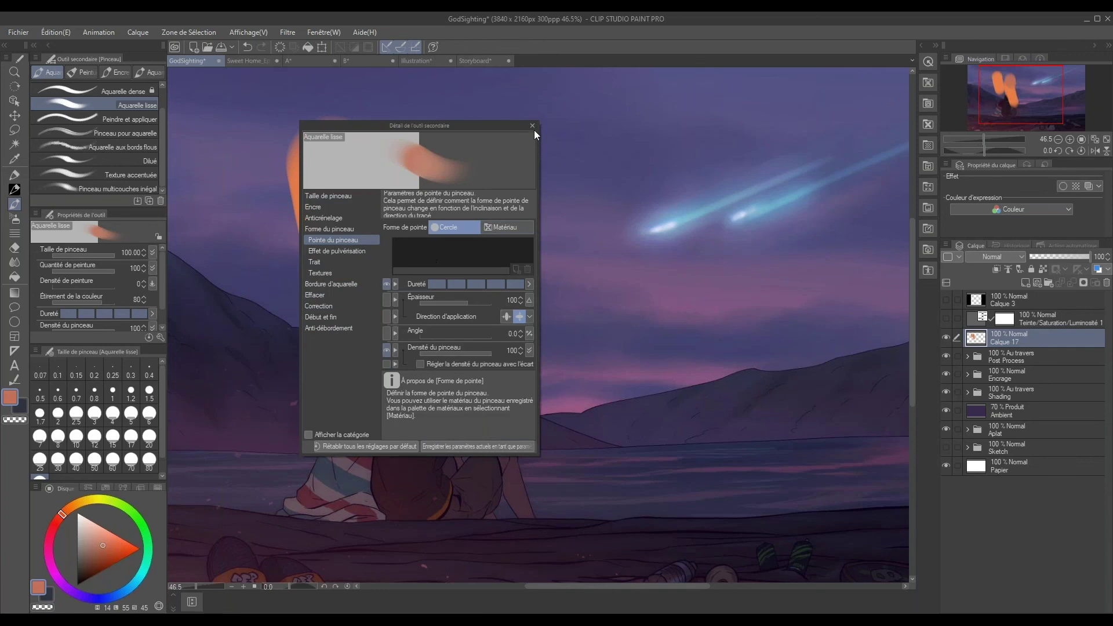
{"action": "left_click", "coordinate": [532, 125]}
{"action": "left_click", "coordinate": [17, 177]}
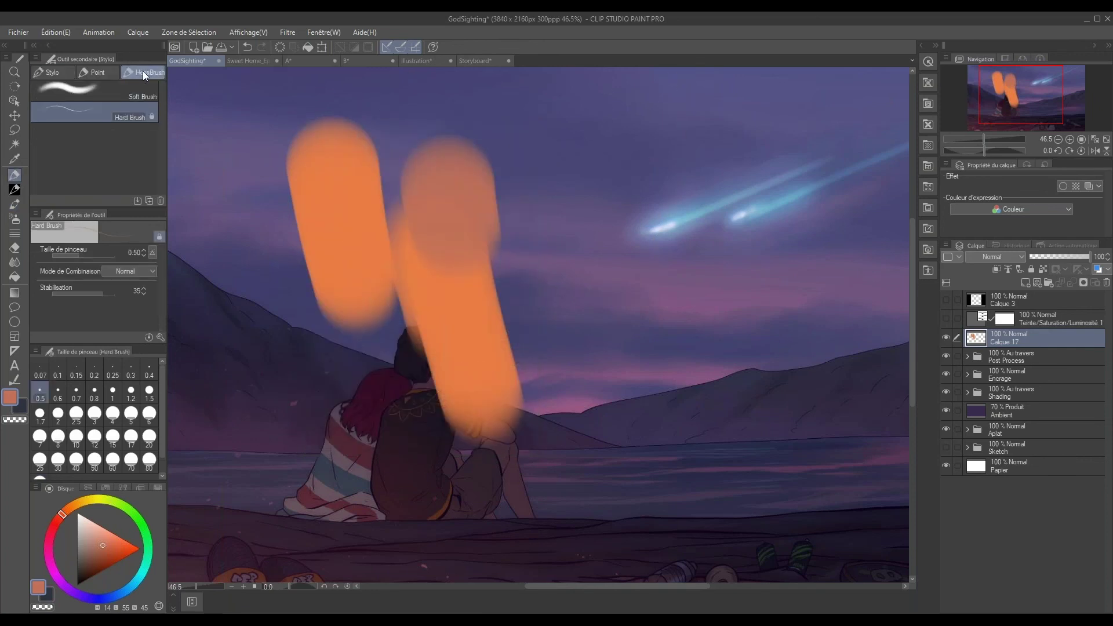
Switch to Soft Brush at size 36.46 and delete layer Calque 17 with the orange strokes.
{"action": "left_click_drag", "start_coordinate": [550, 164], "coordinate": [549, 268]}
{"action": "left_click", "coordinate": [87, 91]}
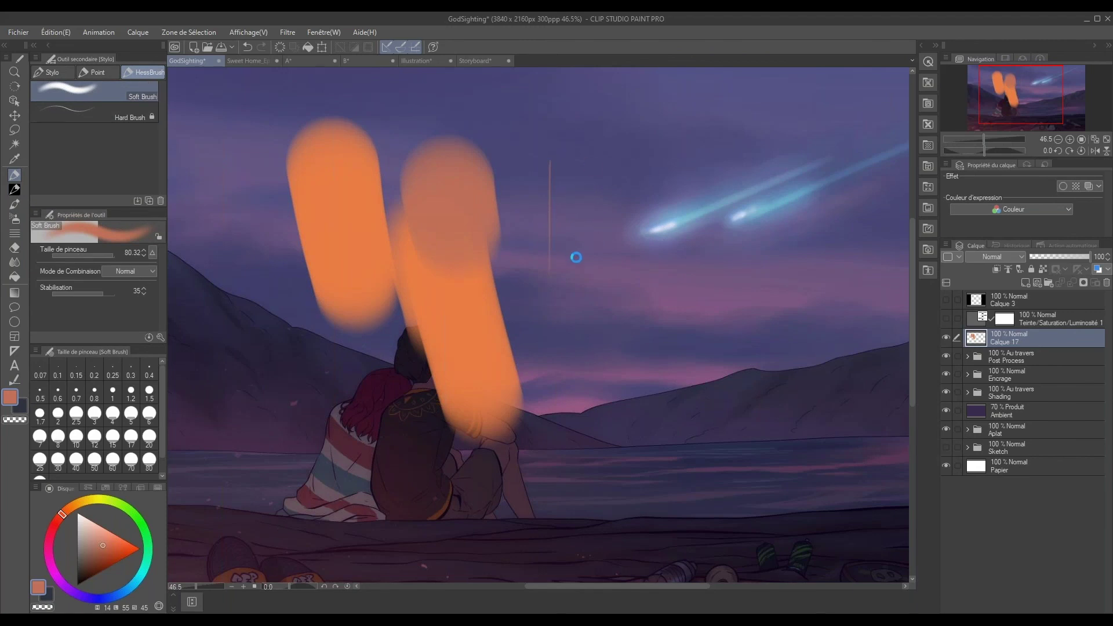
{"action": "left_click_drag", "start_coordinate": [599, 231], "coordinate": [526, 255]}
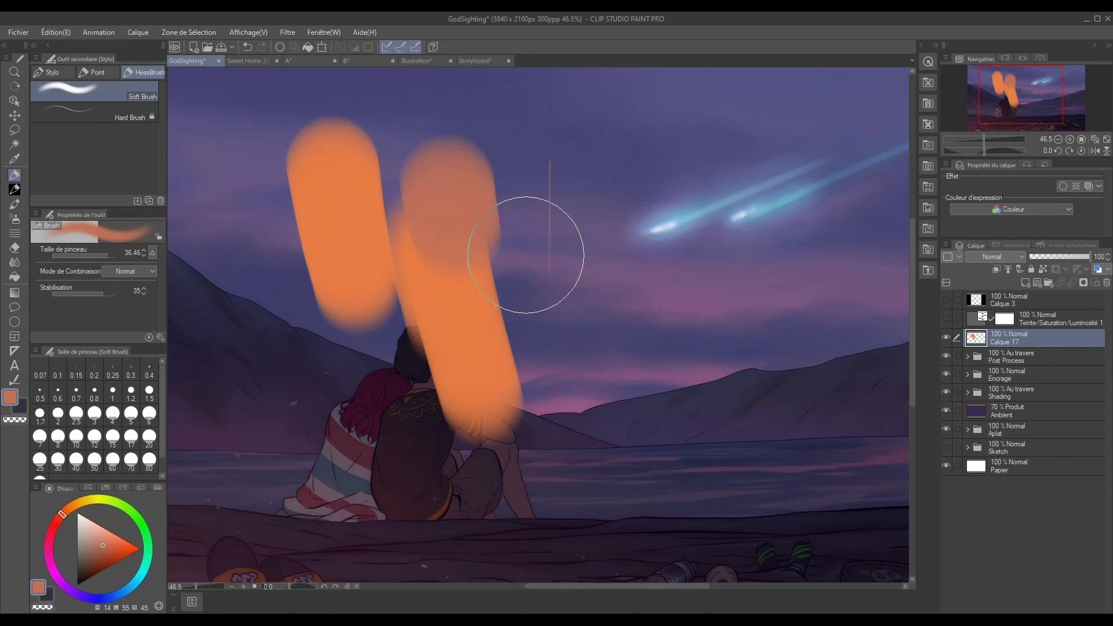
{"action": "left_click", "coordinate": [1106, 282]}
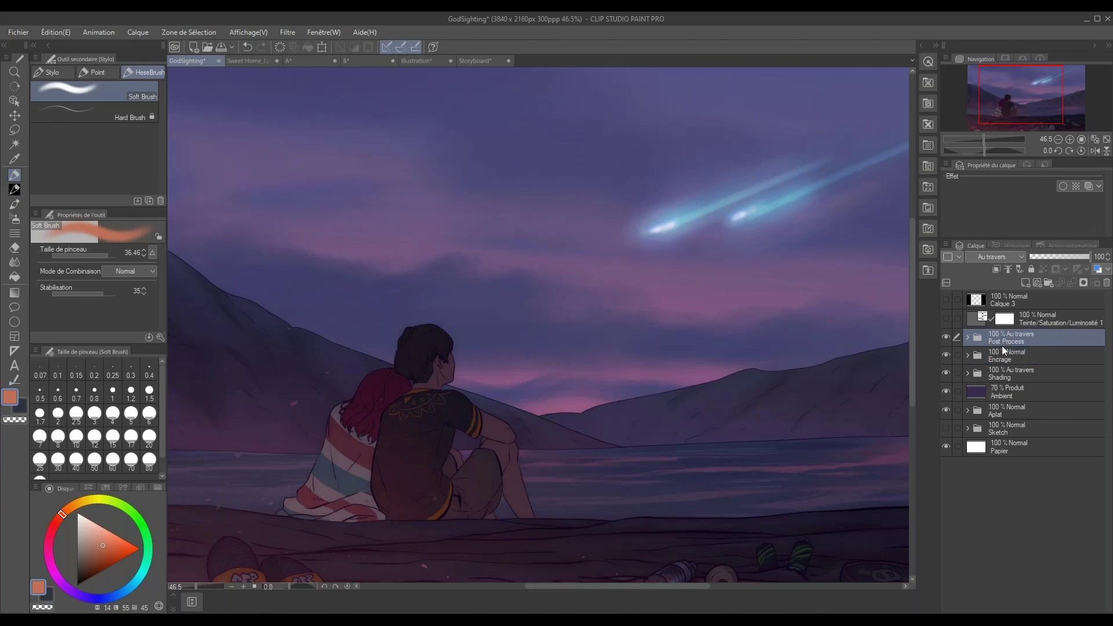
Zoom the meteor canvas out and back in, then bring Sweet Home_Episode01 to the front.
{"action": "scroll", "coordinate": [672, 454], "scroll_direction": "down", "scroll_amount": 1}
{"action": "scroll", "coordinate": [745, 454], "scroll_direction": "down", "scroll_amount": 1}
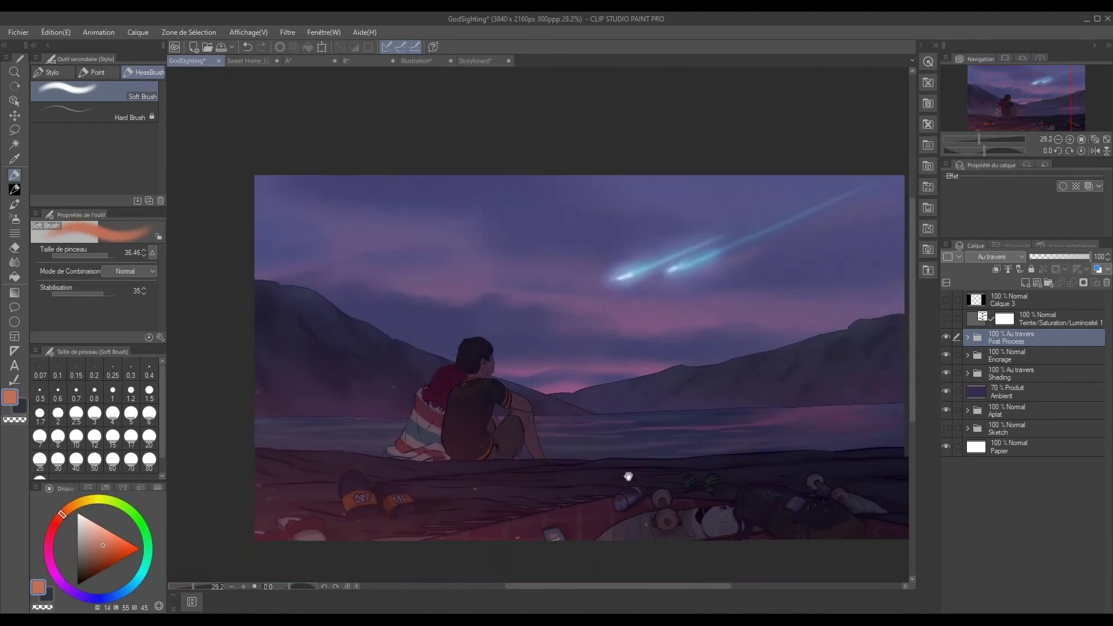
{"action": "scroll", "coordinate": [670, 479], "scroll_direction": "up", "scroll_amount": 1}
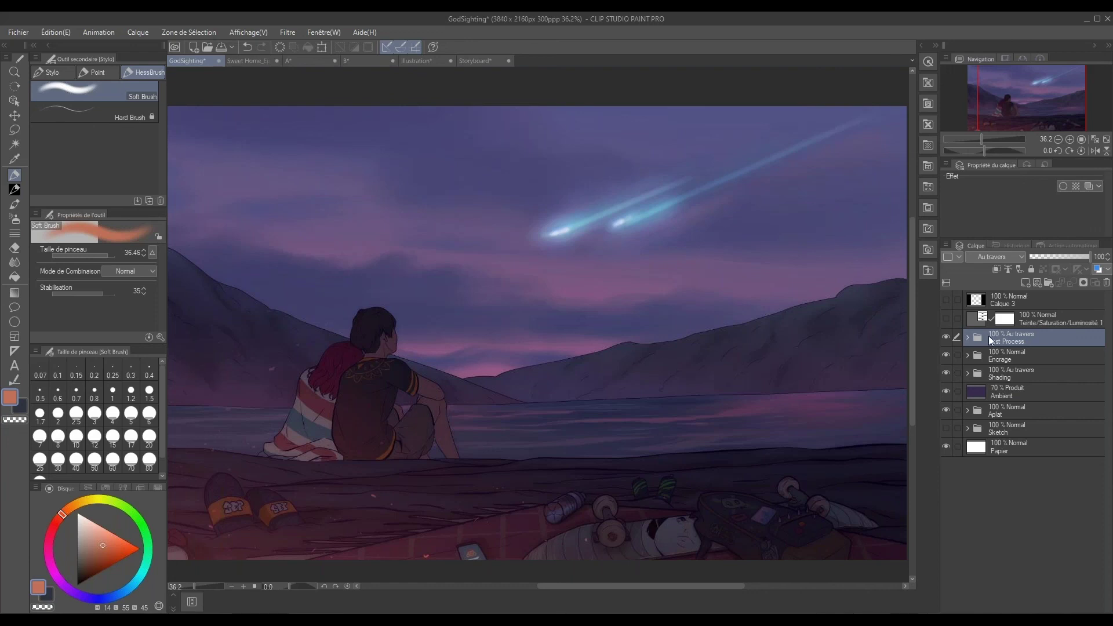
{"action": "left_click", "coordinate": [245, 60]}
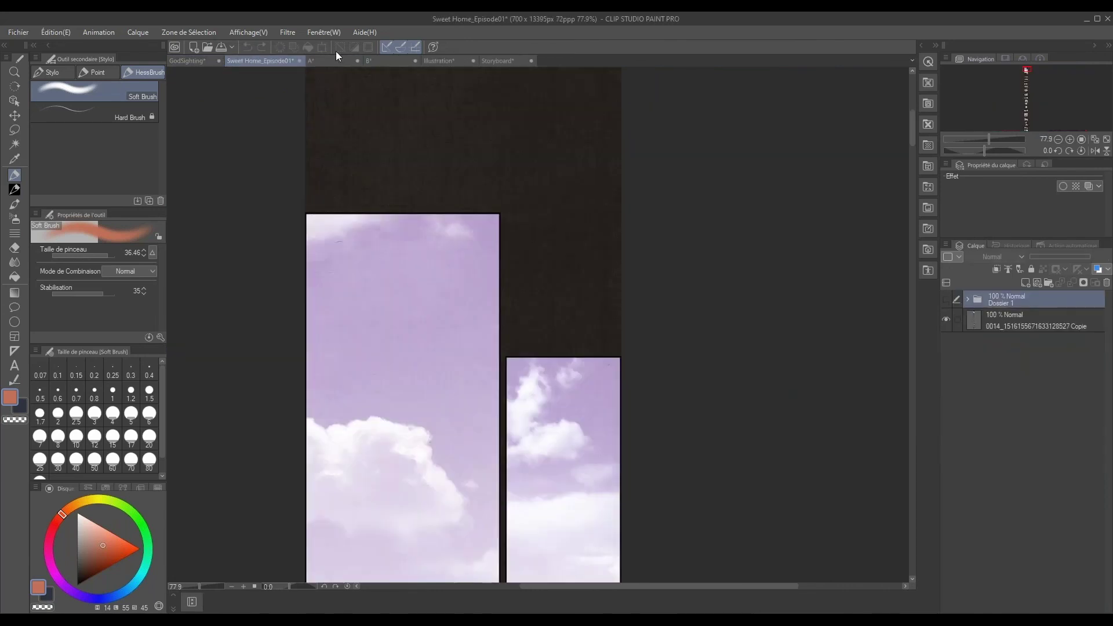
On the Illustration document, delete the Encrage and Calque 1 layers and add a fresh layer.
{"action": "left_click", "coordinate": [494, 61]}
{"action": "left_click", "coordinate": [440, 61]}
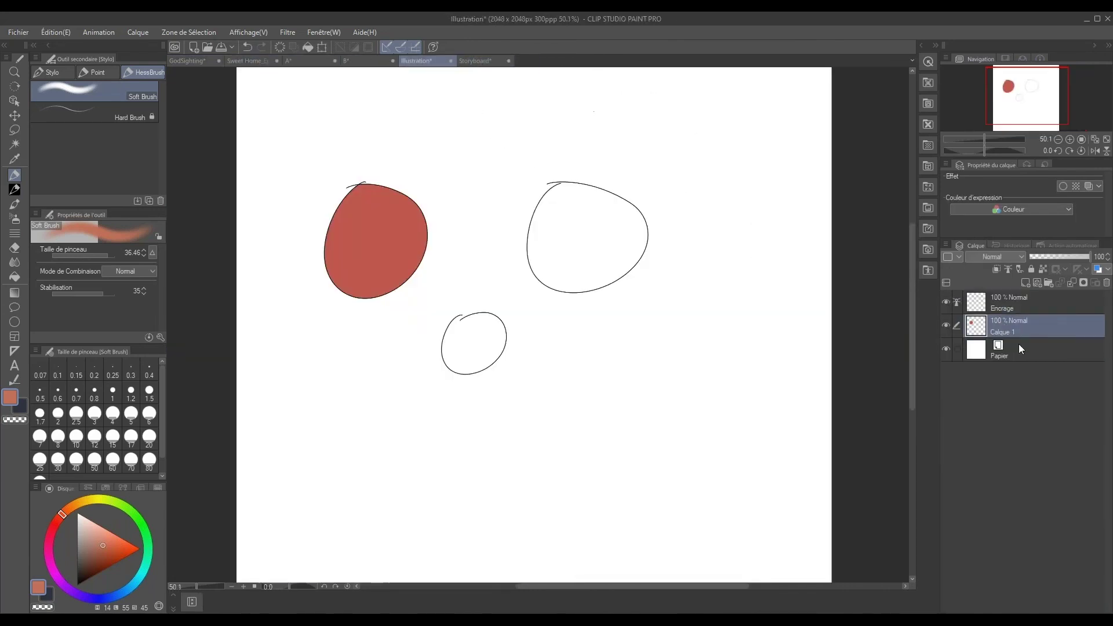
{"action": "left_click", "coordinate": [1009, 304]}
{"action": "left_click", "coordinate": [1064, 328]}
{"action": "left_click", "coordinate": [1108, 283]}
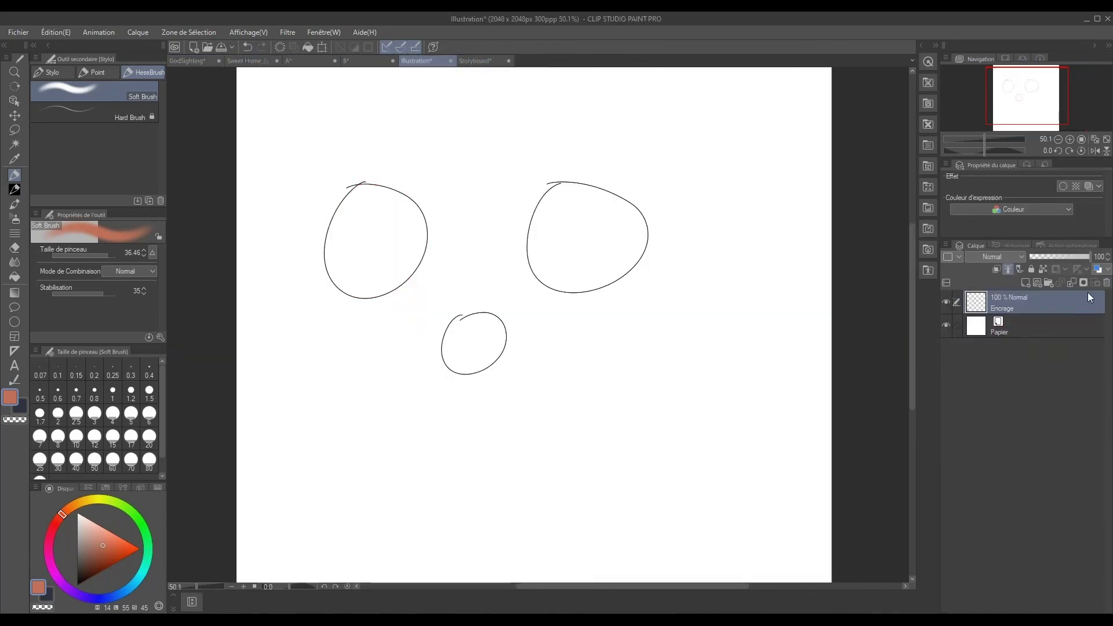
{"action": "left_click", "coordinate": [1037, 282]}
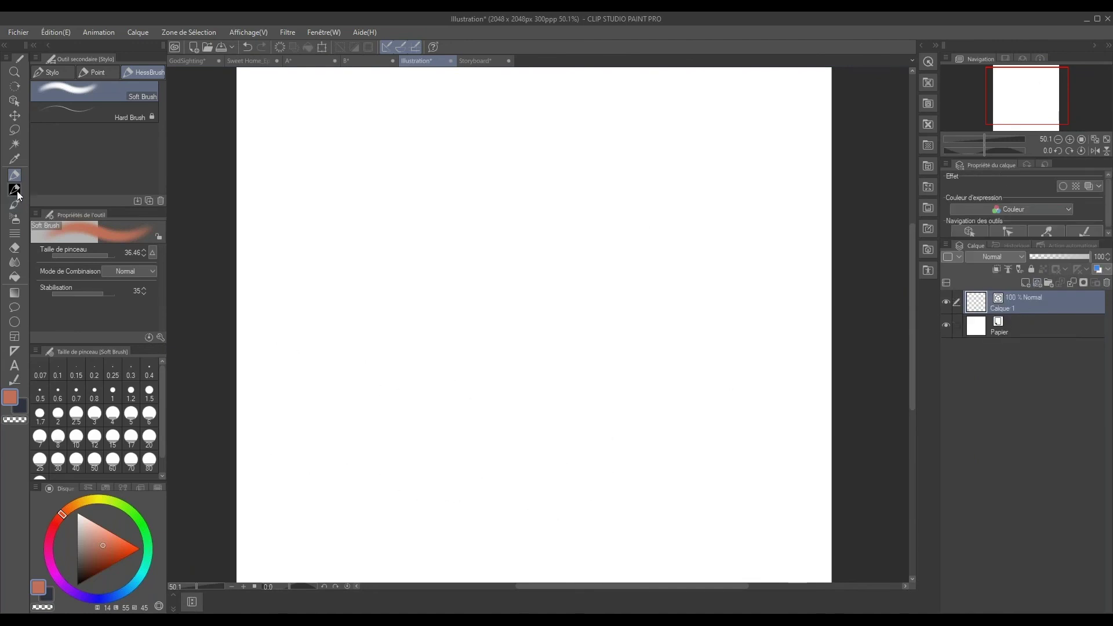
Ink a rough black circle with the Plume G réaliste pen and add an empty raster layer above.
{"action": "left_click", "coordinate": [24, 180]}
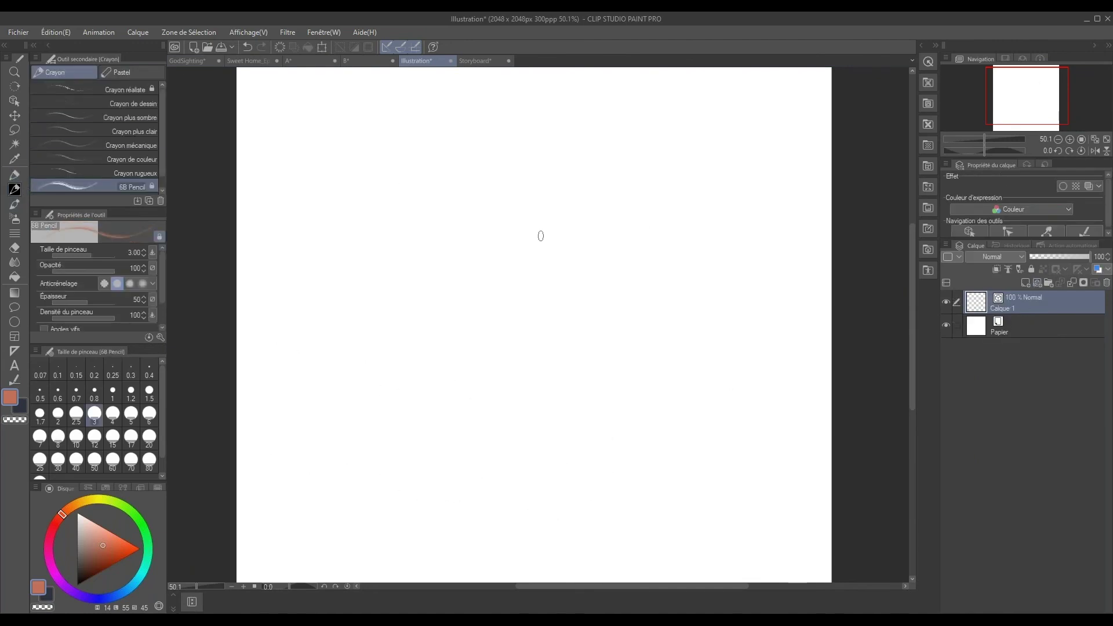
{"action": "left_click", "coordinate": [13, 181]}
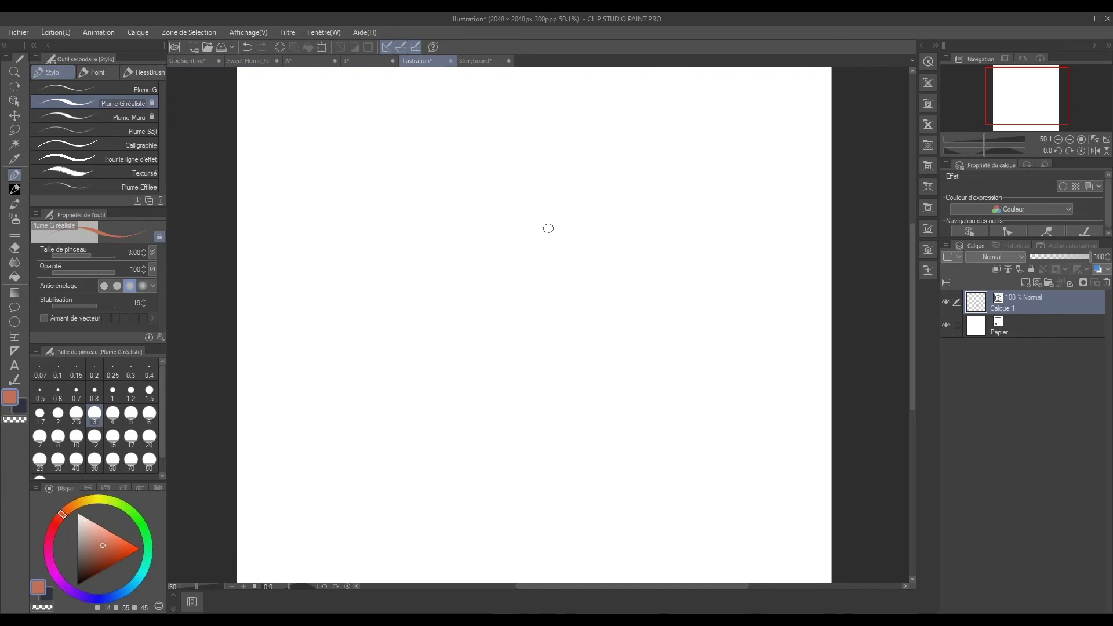
{"action": "left_click", "coordinate": [77, 584]}
{"action": "mouse_move", "coordinate": [478, 183]}
{"action": "left_mouse_down"}
{"action": "mouse_move", "coordinate": [587, 301]}
{"action": "mouse_move", "coordinate": [434, 188]}
{"action": "left_mouse_up"}
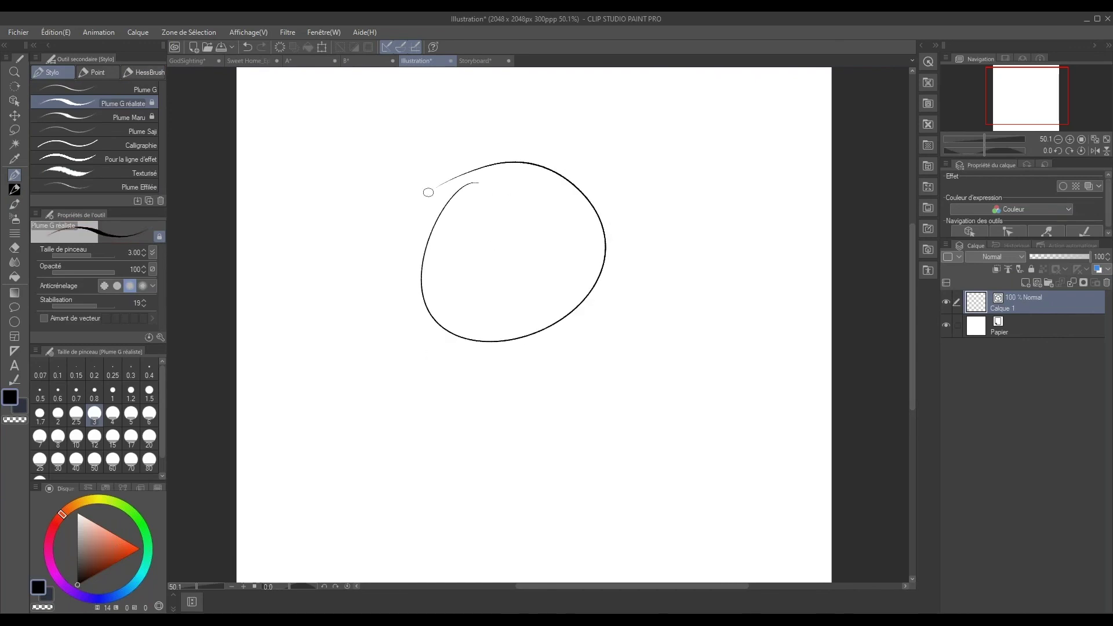
{"action": "mouse_move", "coordinate": [495, 168]}
{"action": "left_mouse_down"}
{"action": "mouse_move", "coordinate": [449, 208]}
{"action": "mouse_move", "coordinate": [449, 196]}
{"action": "left_mouse_up"}
{"action": "scroll", "coordinate": [779, 435], "scroll_direction": "up", "scroll_amount": 2}
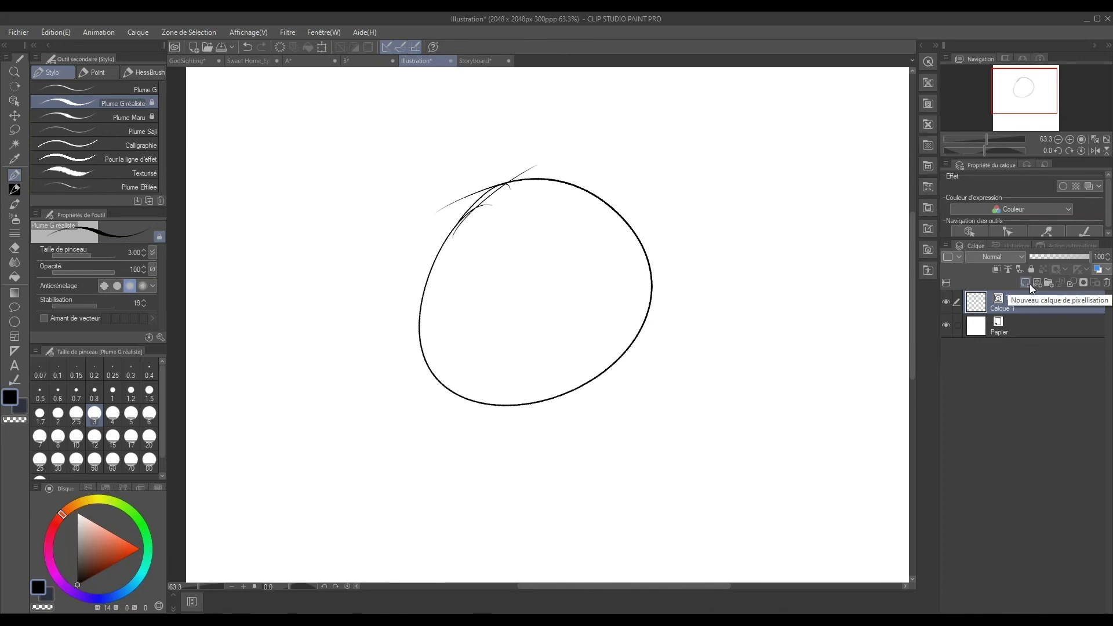
{"action": "scroll", "coordinate": [616, 200], "scroll_direction": "up", "scroll_amount": 5}
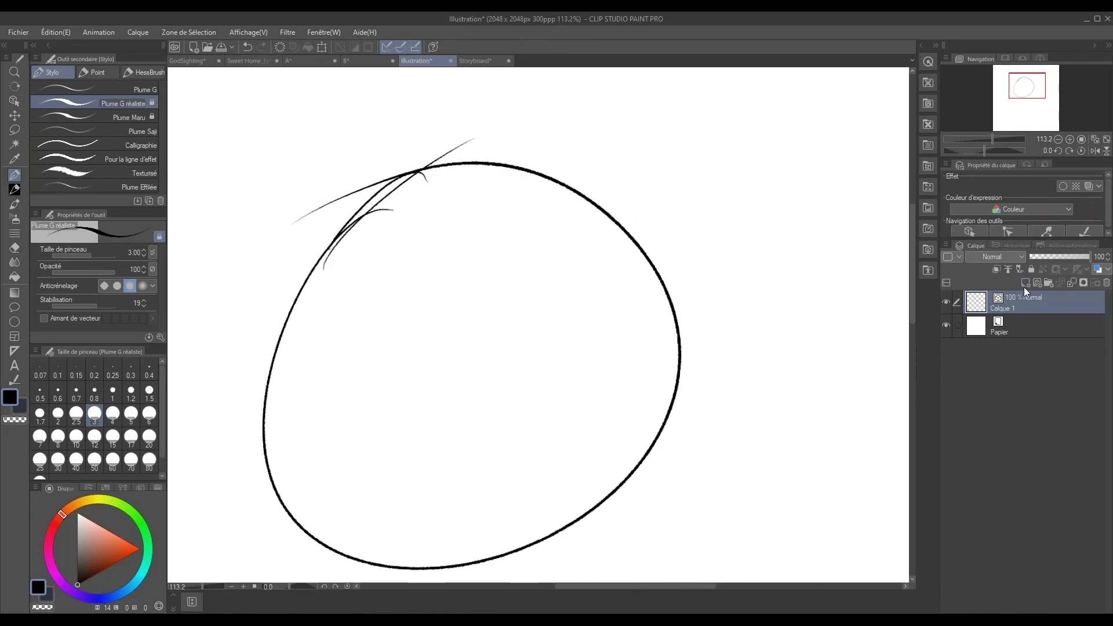
{"action": "left_click", "coordinate": [1025, 282]}
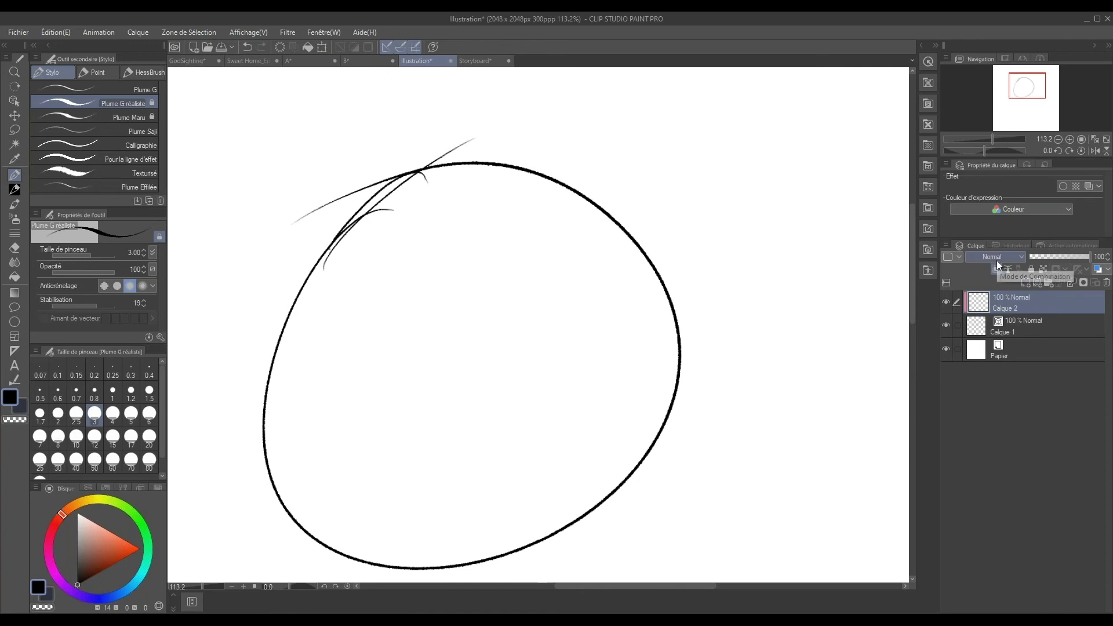
Fill Calque 2 on the Illustration canvas with red-orange using the Fill tool.
{"action": "left_click", "coordinate": [14, 276]}
{"action": "left_click", "coordinate": [128, 551]}
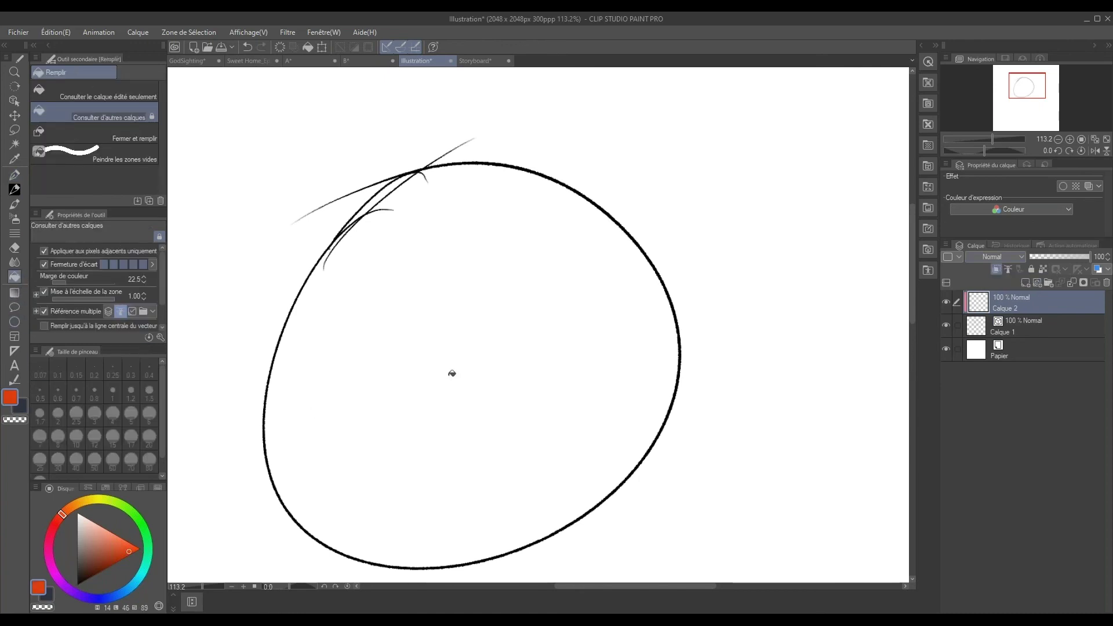
{"action": "left_click", "coordinate": [530, 360]}
{"action": "left_click_drag", "start_coordinate": [524, 370], "coordinate": [495, 375]}
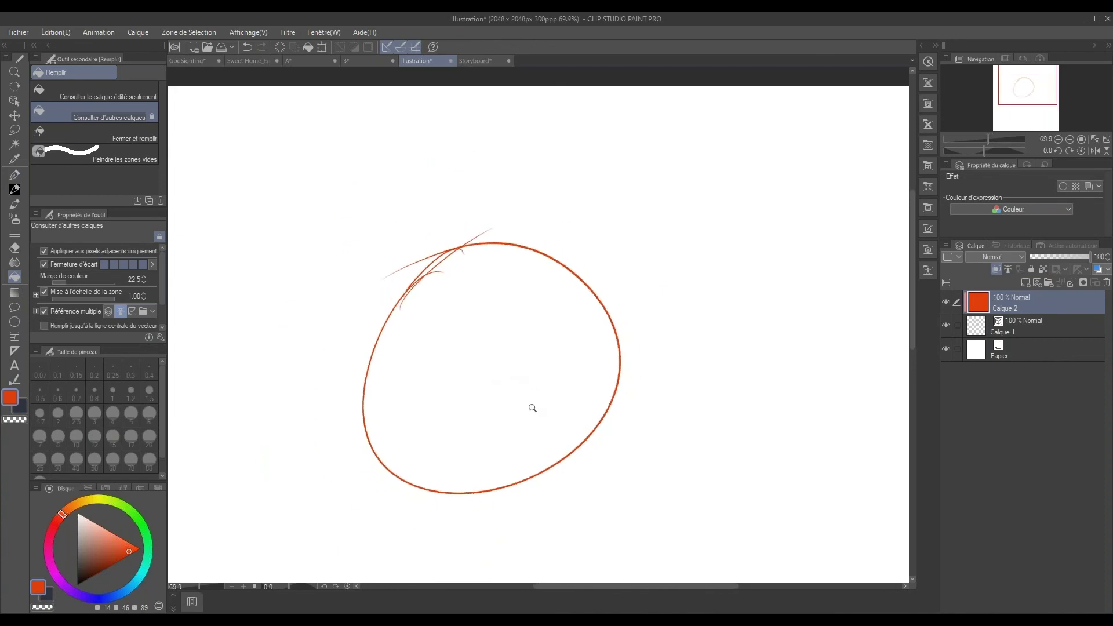
{"action": "scroll", "coordinate": [529, 405], "scroll_direction": "down", "scroll_amount": 1}
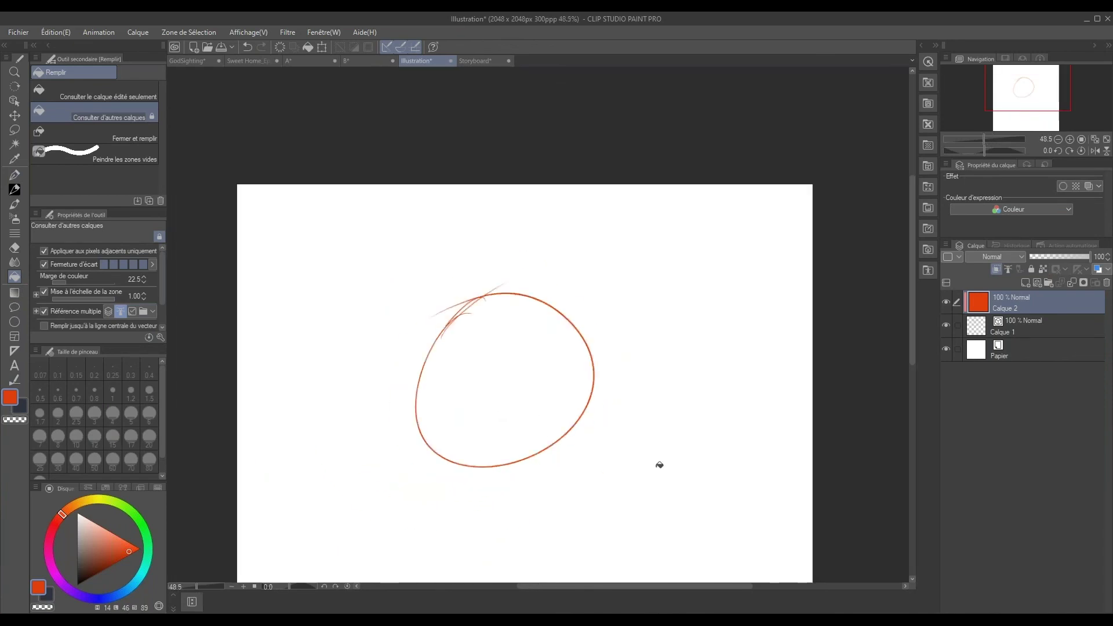
Add Calque 3, flood it orange-red from the current layer only, then return to GodSighting.
{"action": "key", "text": "p"}
{"action": "left_click", "coordinate": [15, 278]}
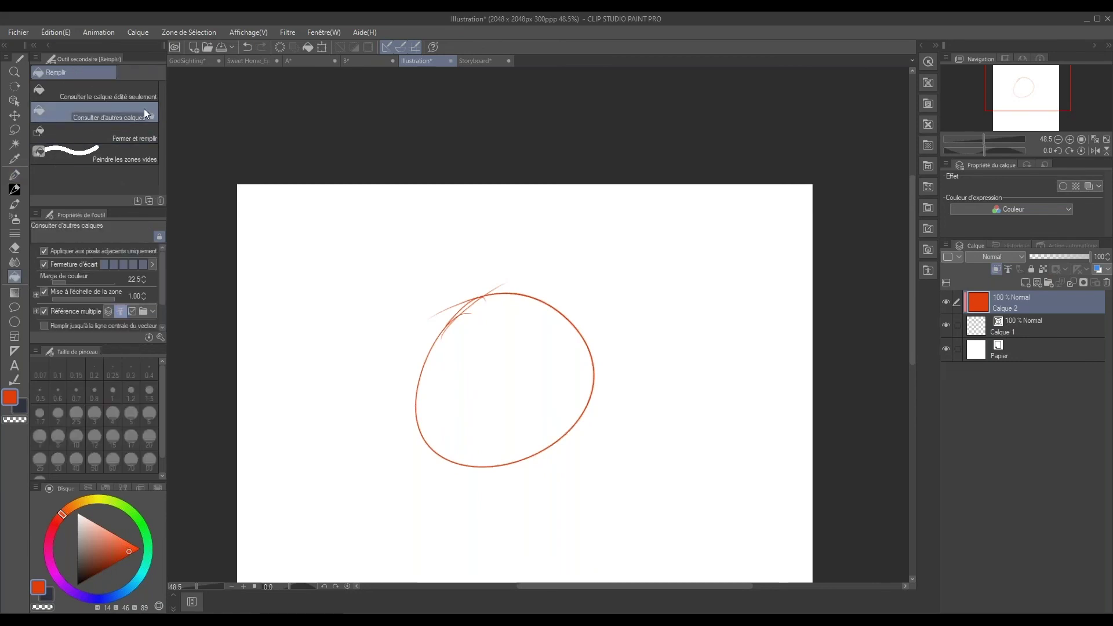
{"action": "left_click", "coordinate": [116, 94]}
{"action": "left_click", "coordinate": [1025, 282]}
{"action": "left_click", "coordinate": [719, 357]}
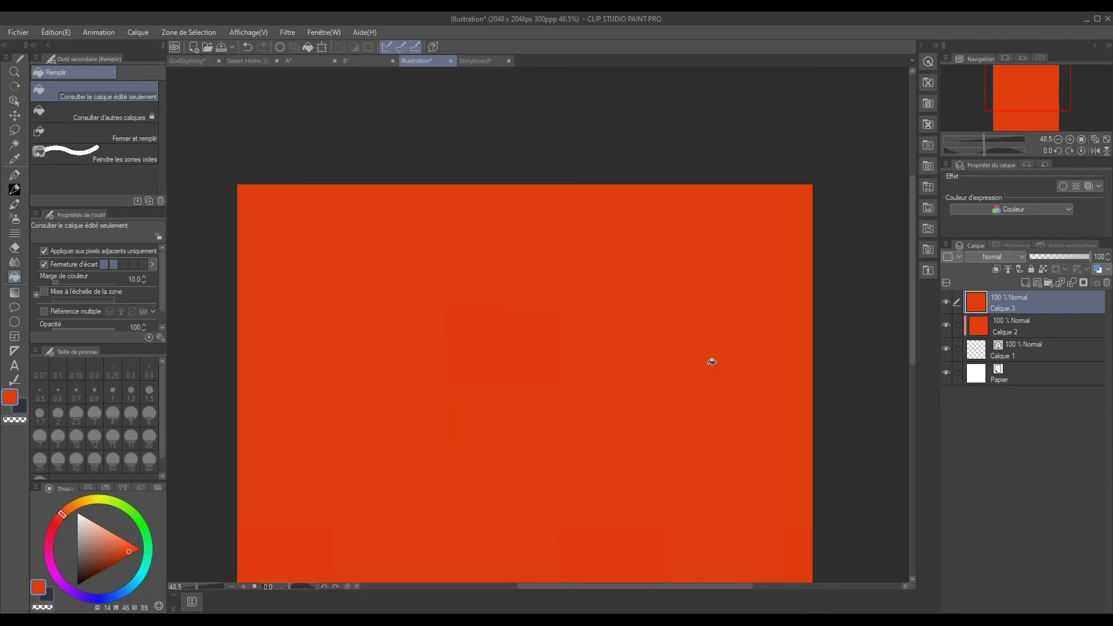
{"action": "left_click", "coordinate": [183, 60]}
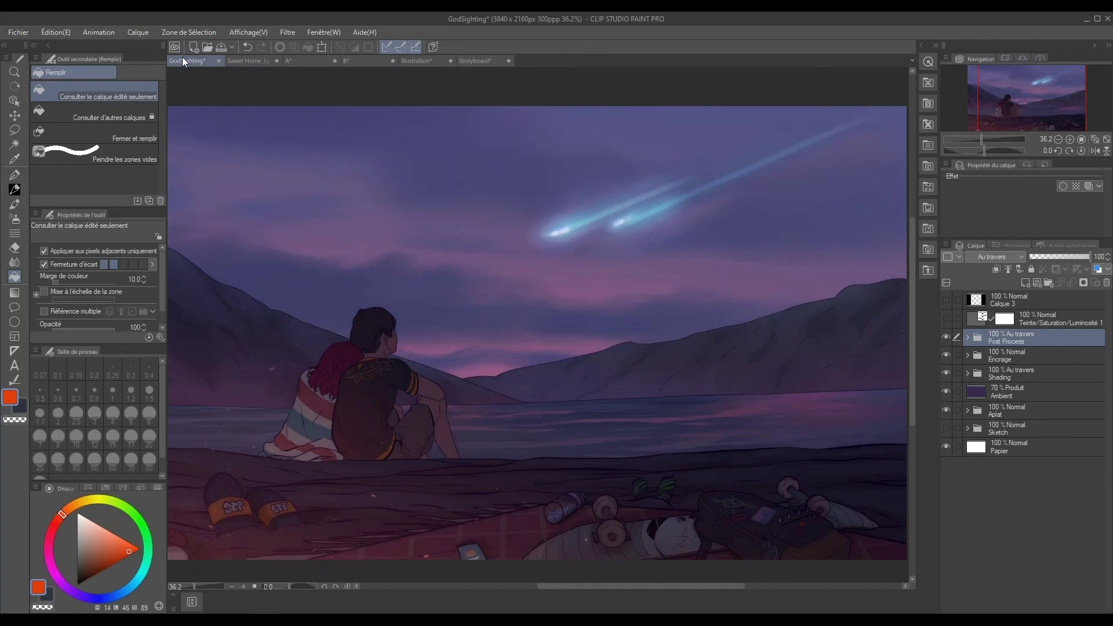
Cycle through the Pen, Airbrush and watercolour Brush tools, ending on the realistic G-pen.
{"action": "left_click", "coordinate": [15, 174]}
{"action": "left_click", "coordinate": [15, 204]}
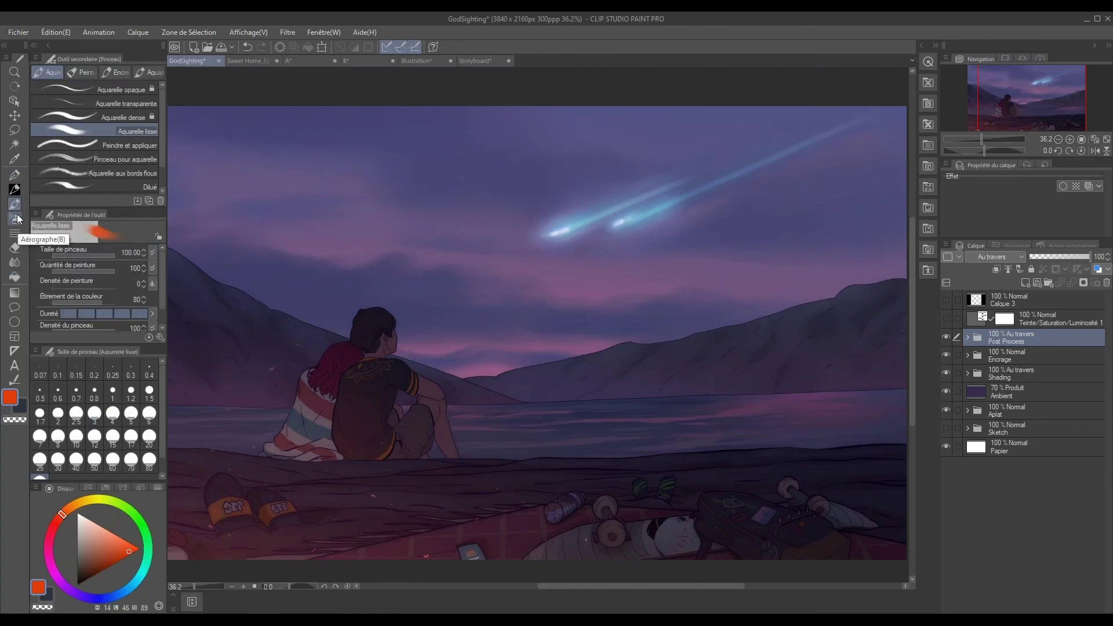
{"action": "left_click", "coordinate": [18, 205]}
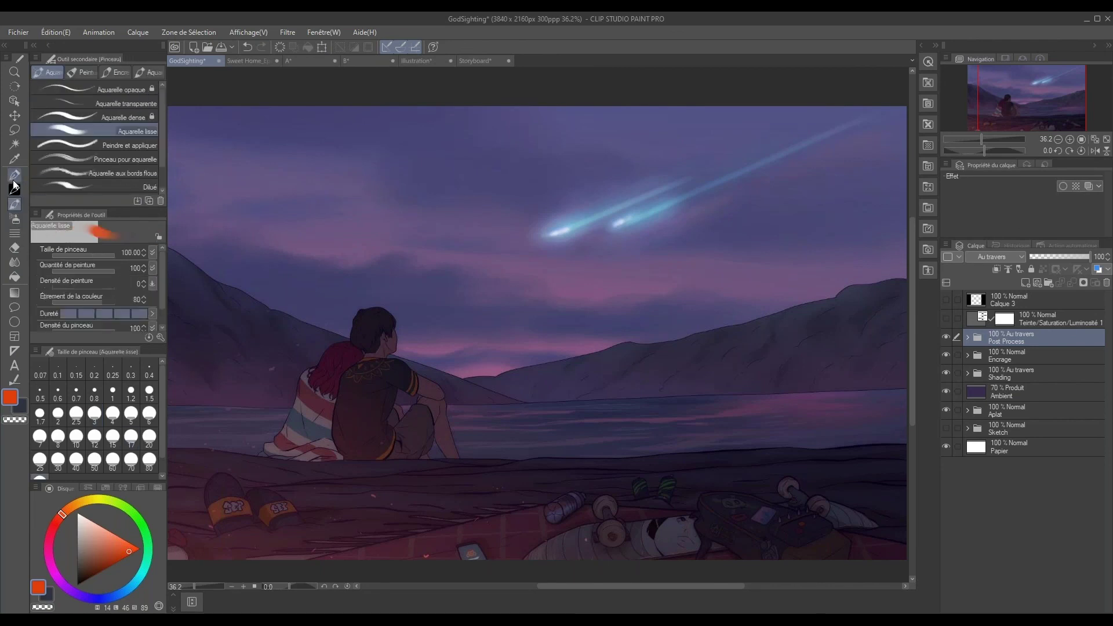
{"action": "left_click", "coordinate": [19, 206]}
{"action": "left_click", "coordinate": [14, 174]}
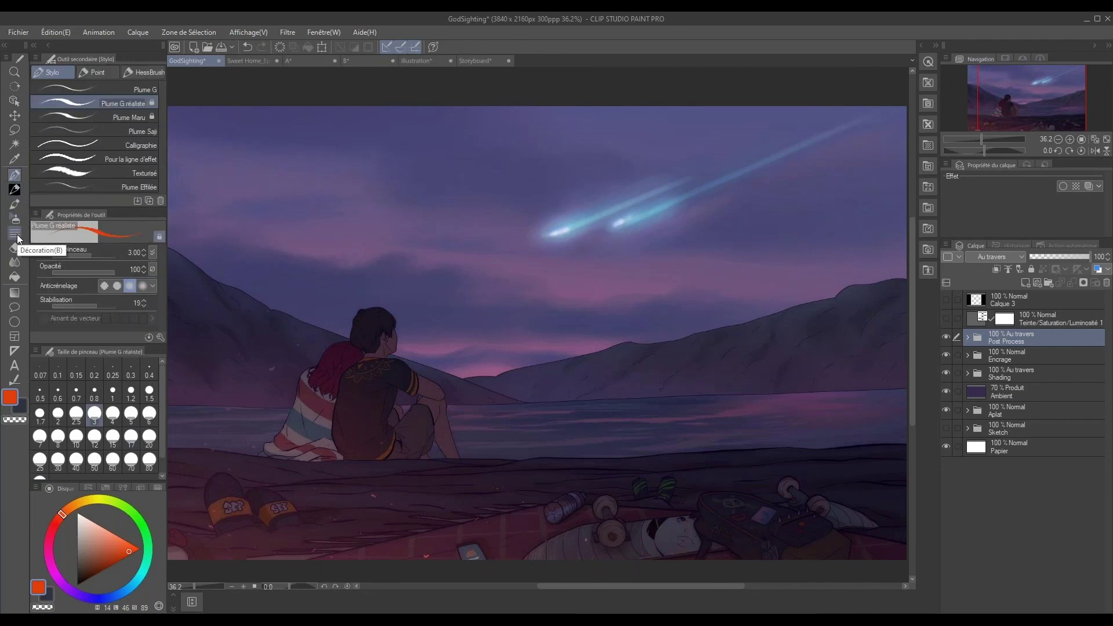